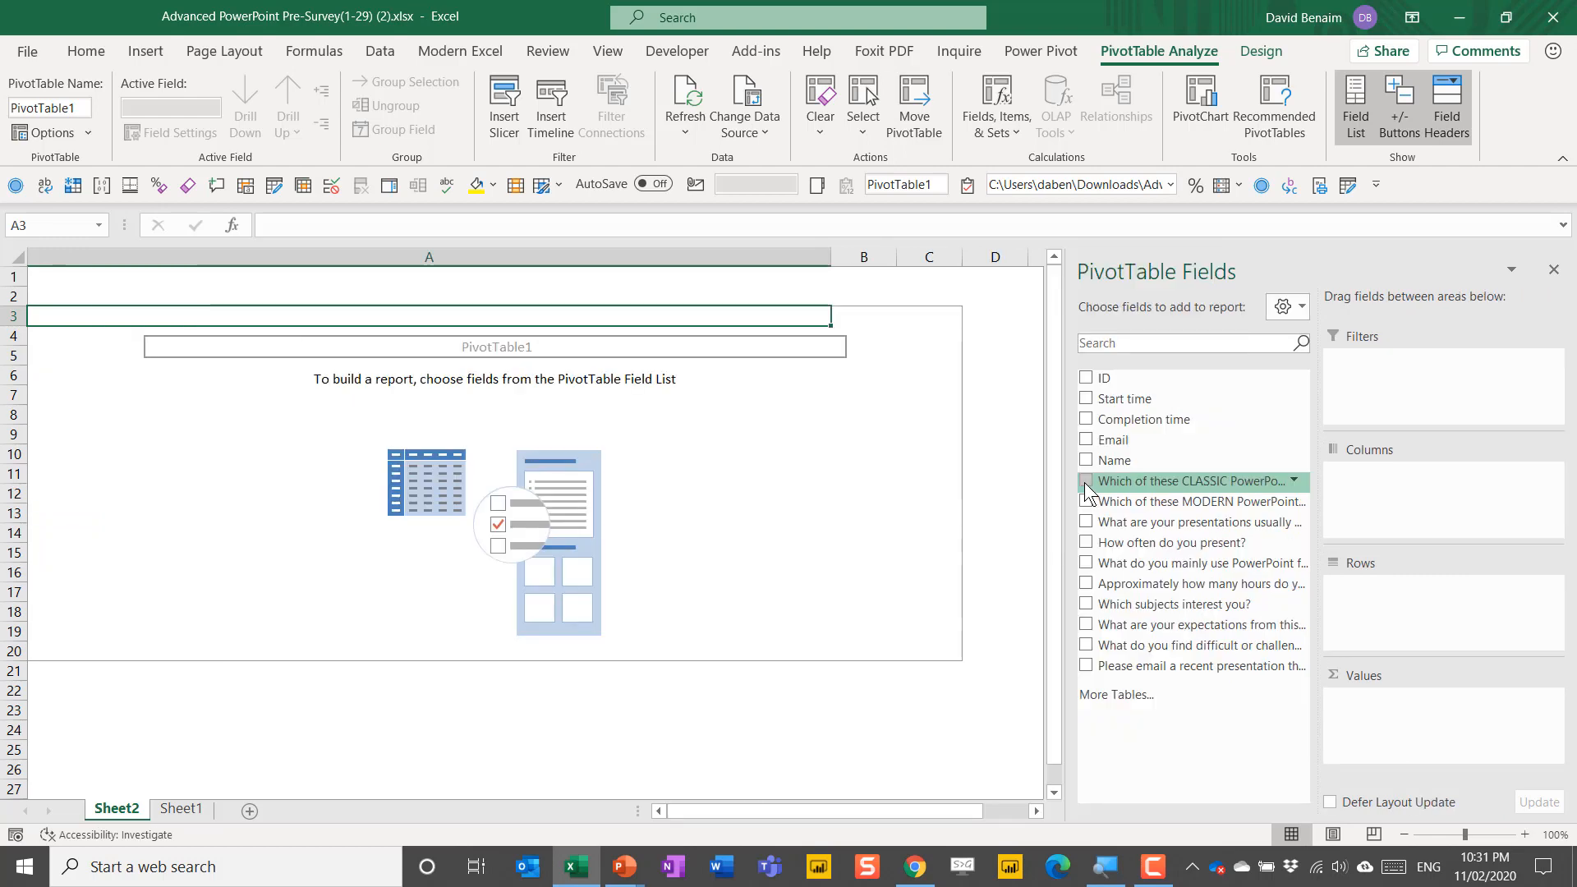
- Add the CLASSIC PowerPoint functions question to the PivotTable as both the row field and a count value
left_click(1086, 482)
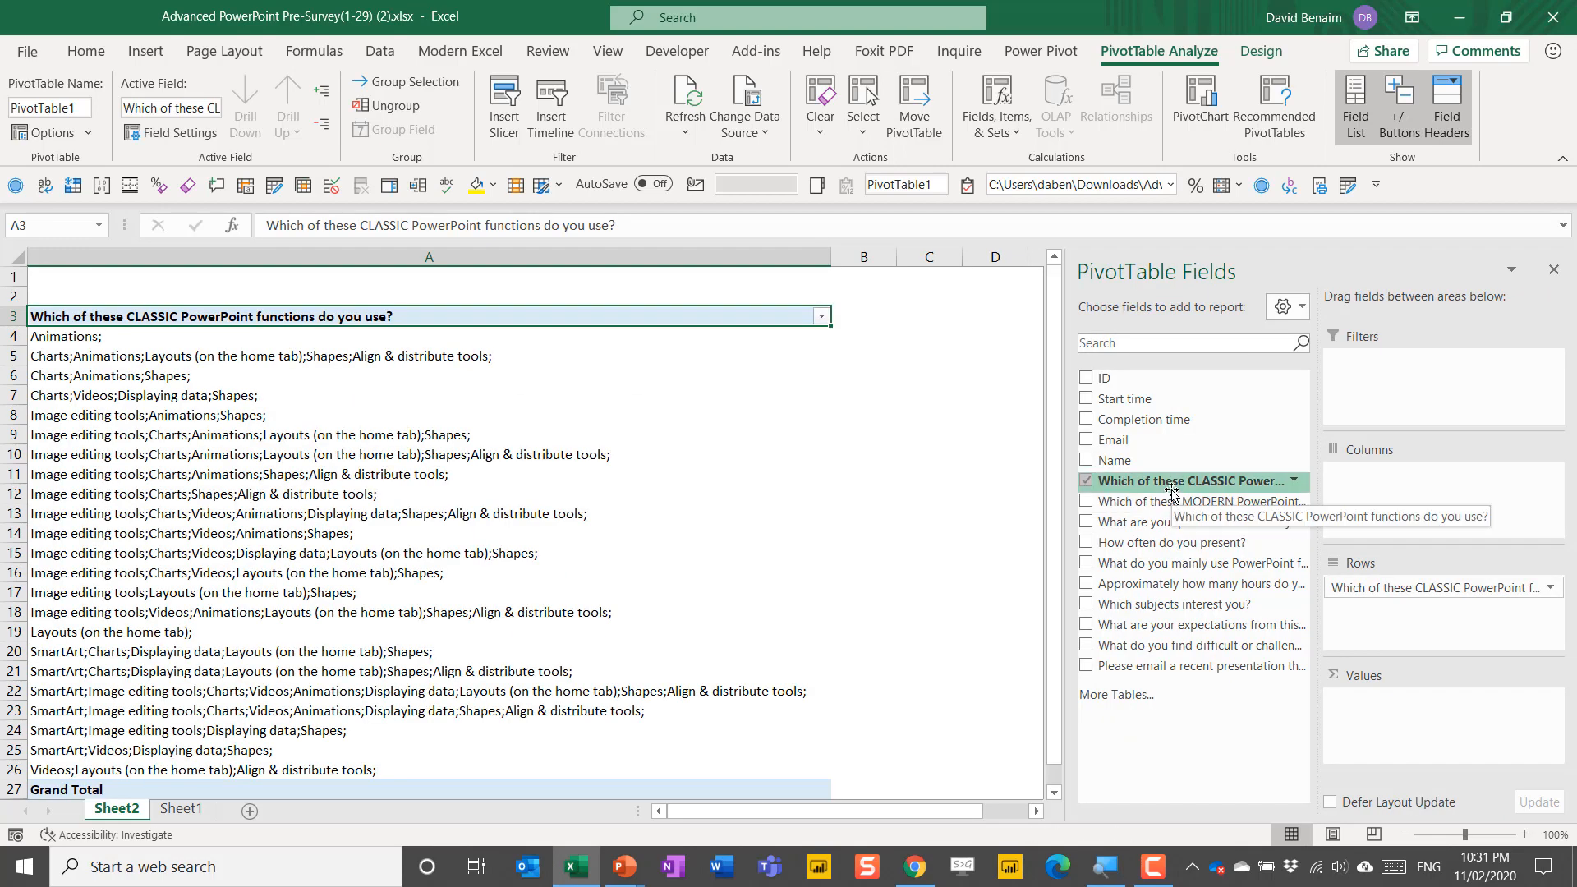
left_click_drag(1172, 493, 1393, 720)
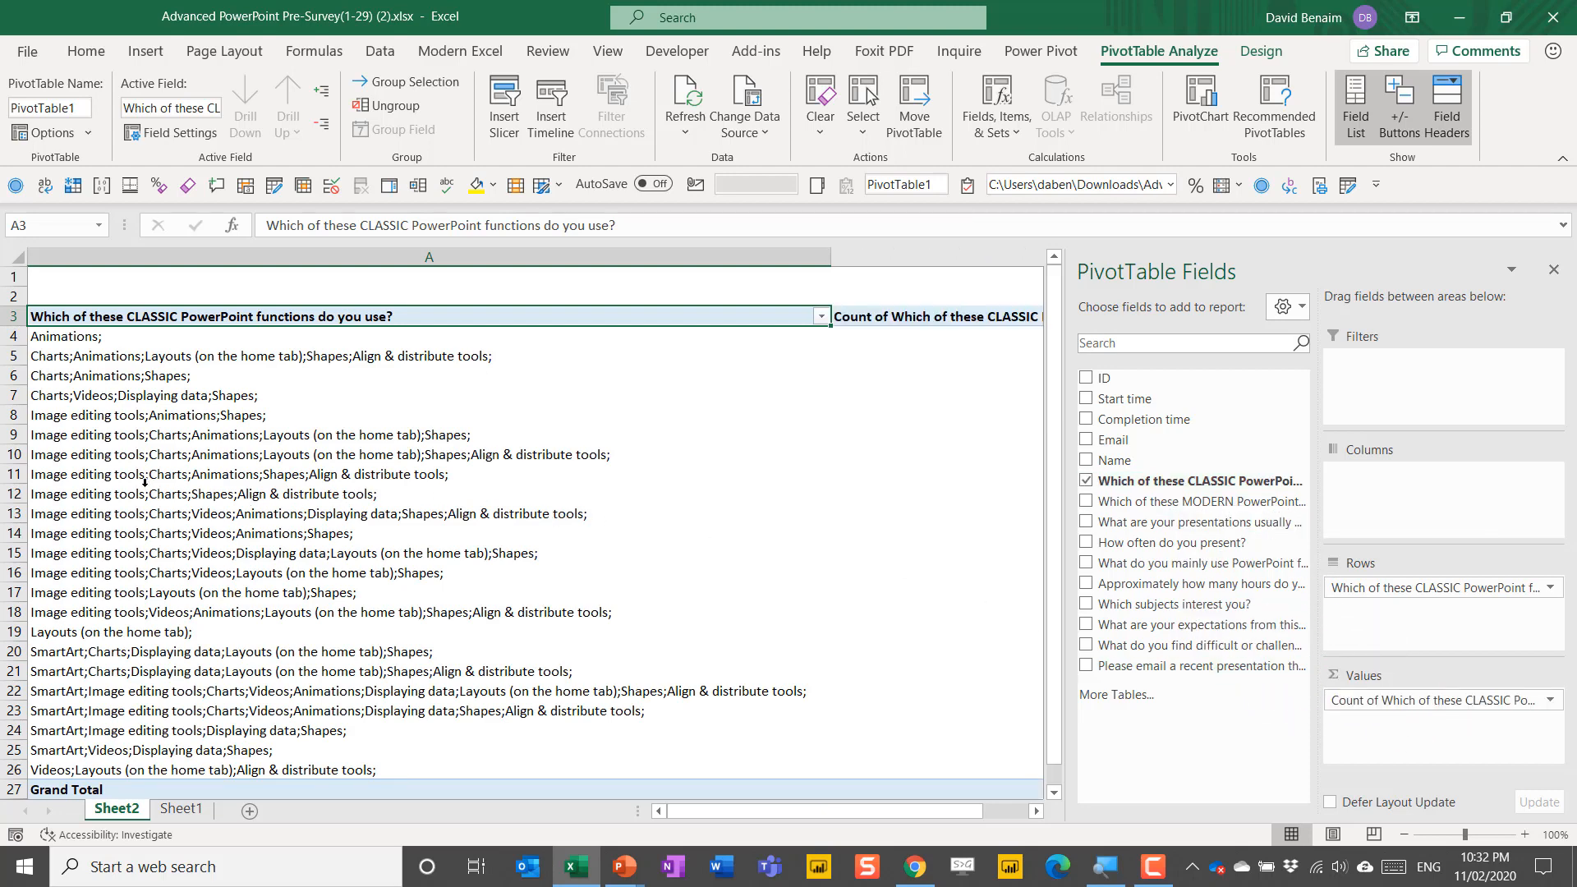
- Examine the combined multi-select answers in the PivotTable rows and compare them with the Microsoft Forms response summary
left_click(77, 340)
left_click(139, 408)
left_click(291, 419)
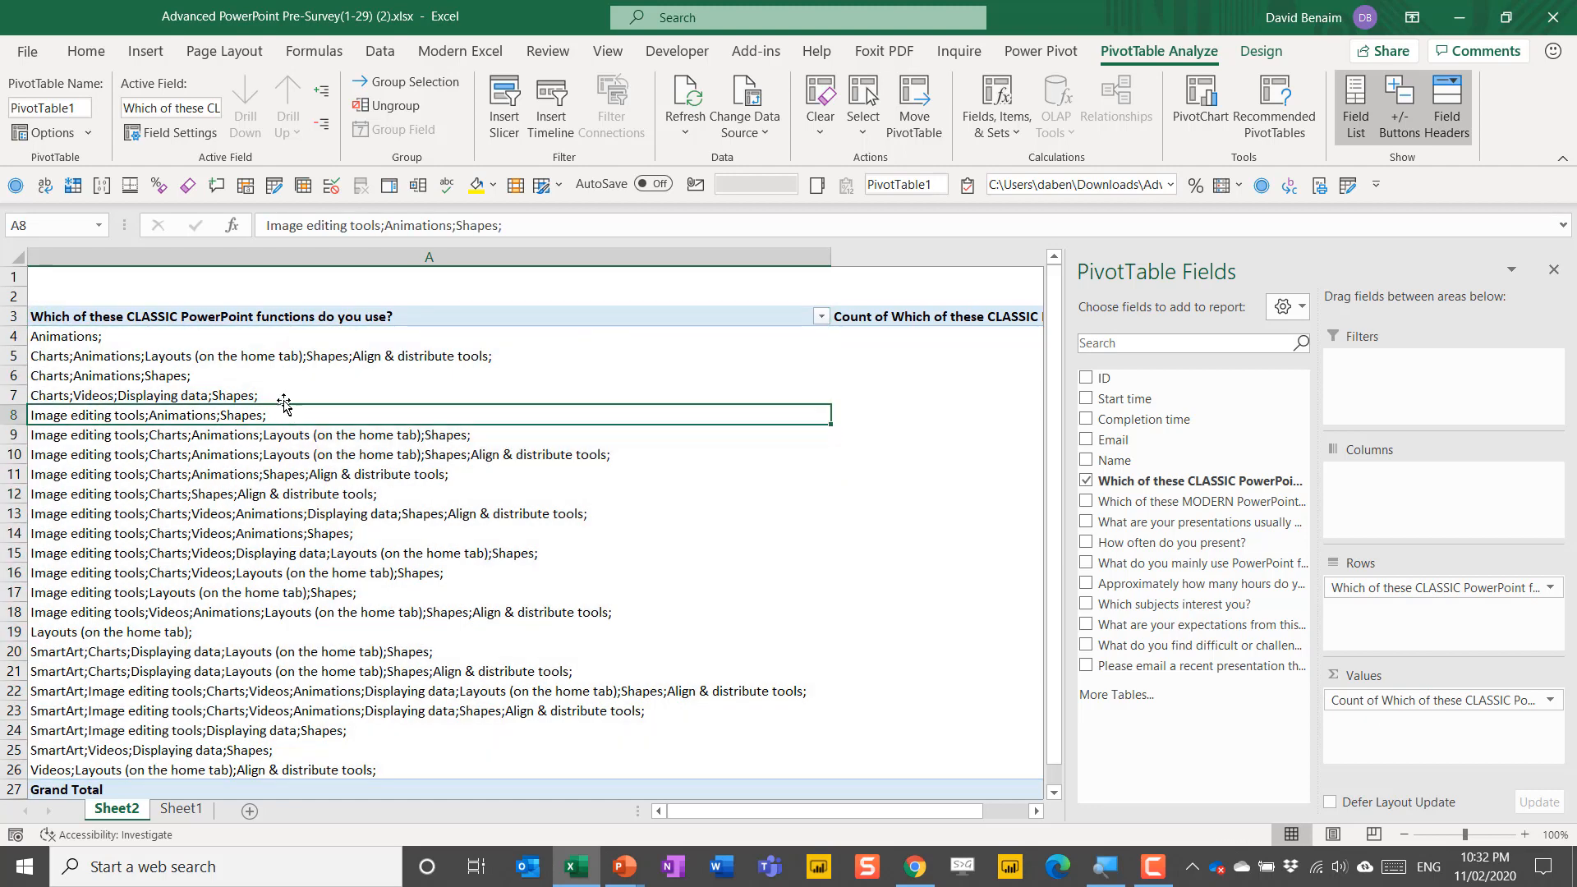
left_click(284, 397)
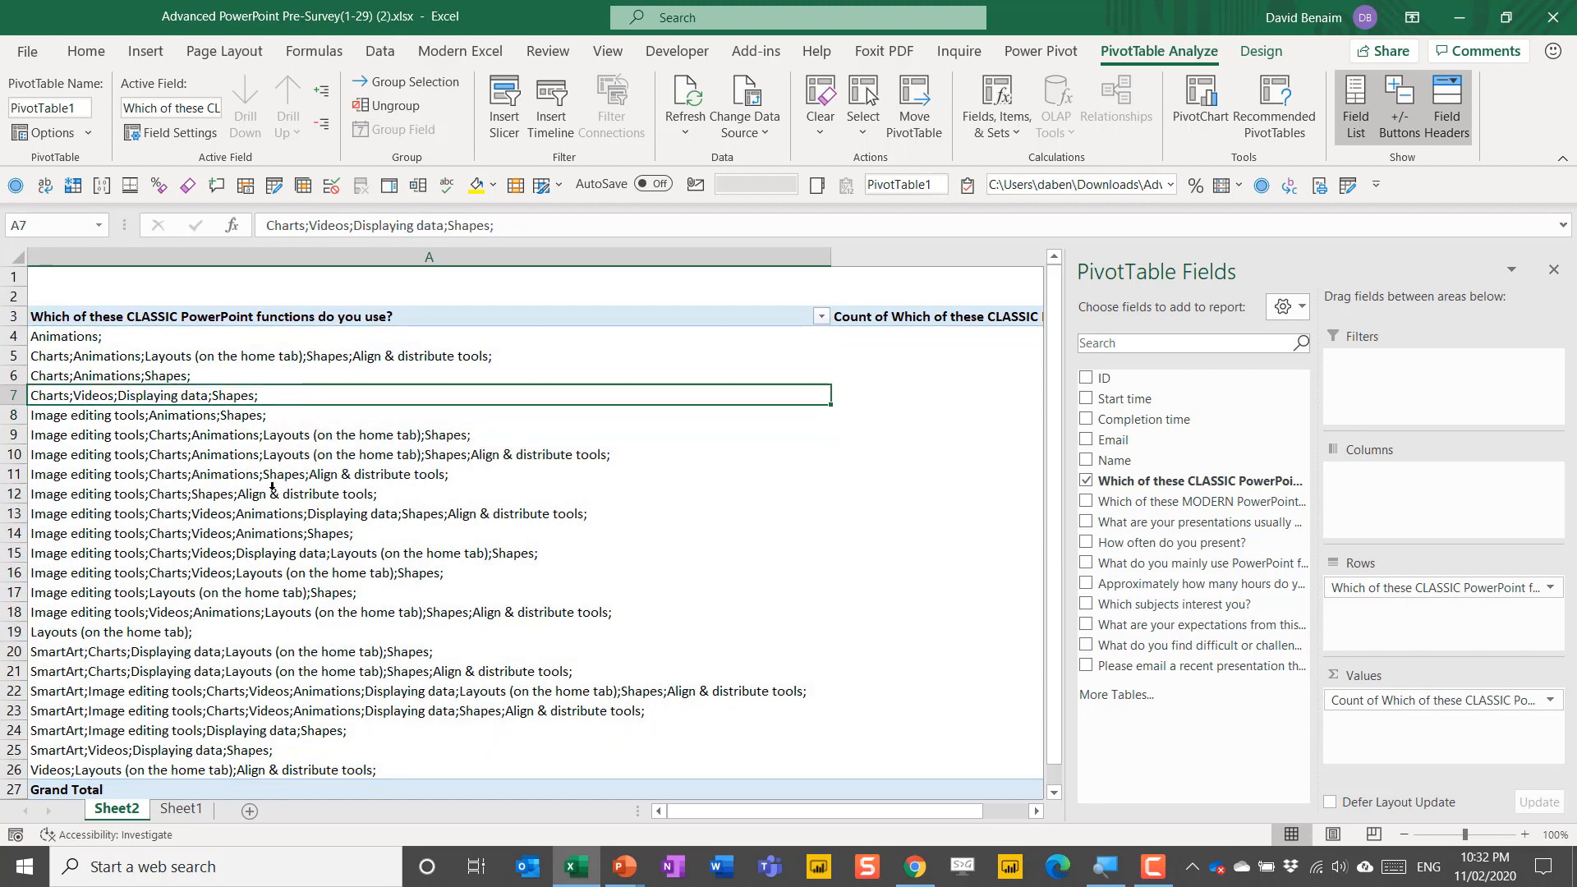
key("alt+Tab")
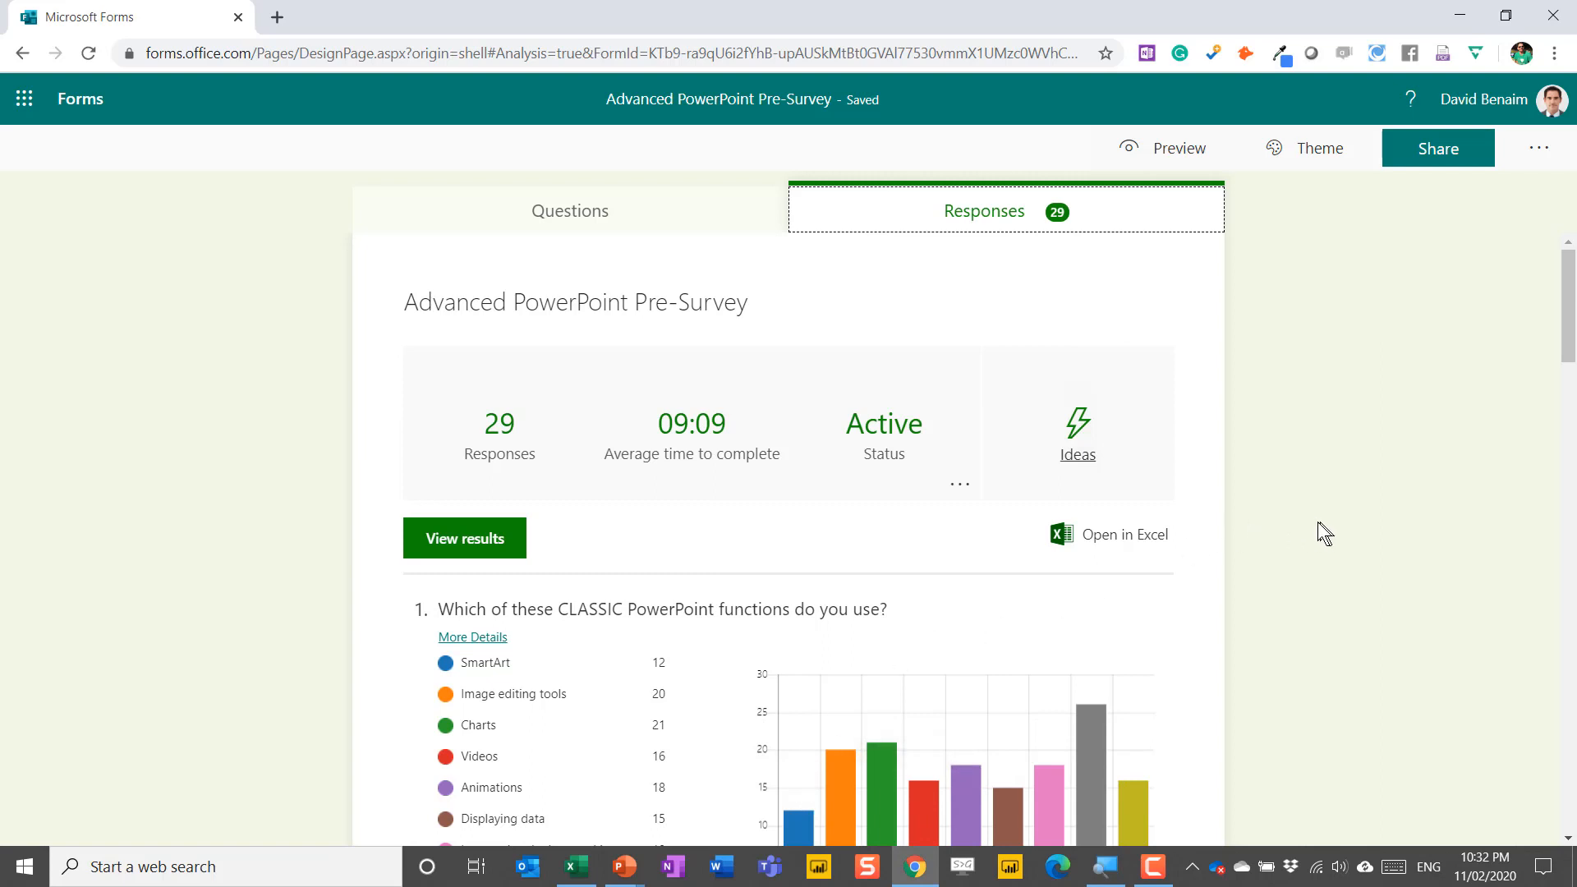
key("alt+Tab")
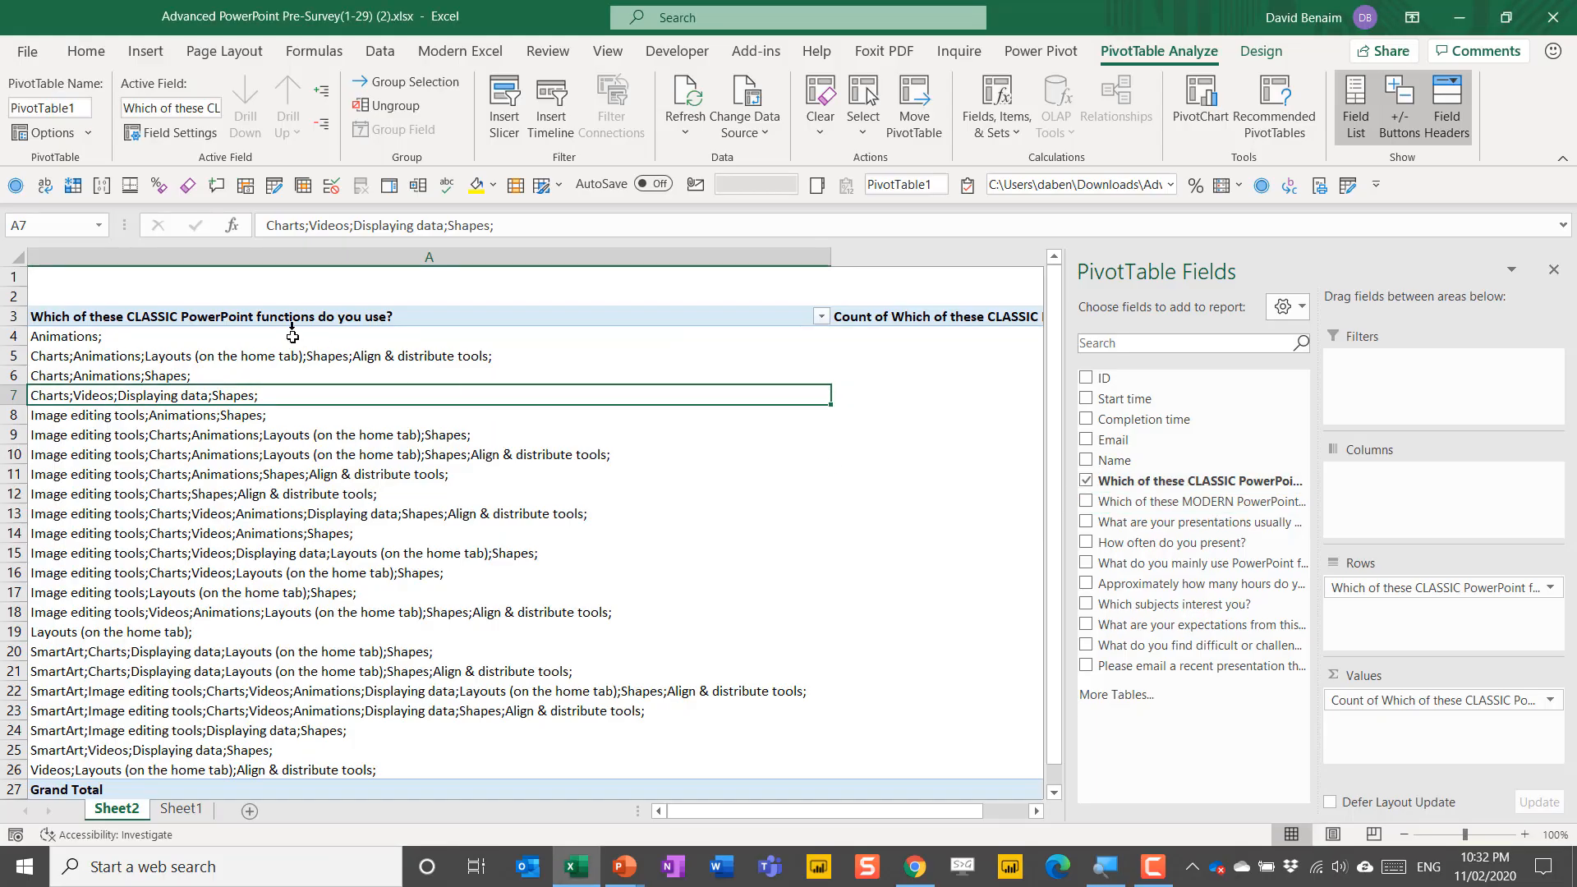
- Copy the survey table's header row on Sheet1, from the ID column through the last question in column O
left_click(184, 810)
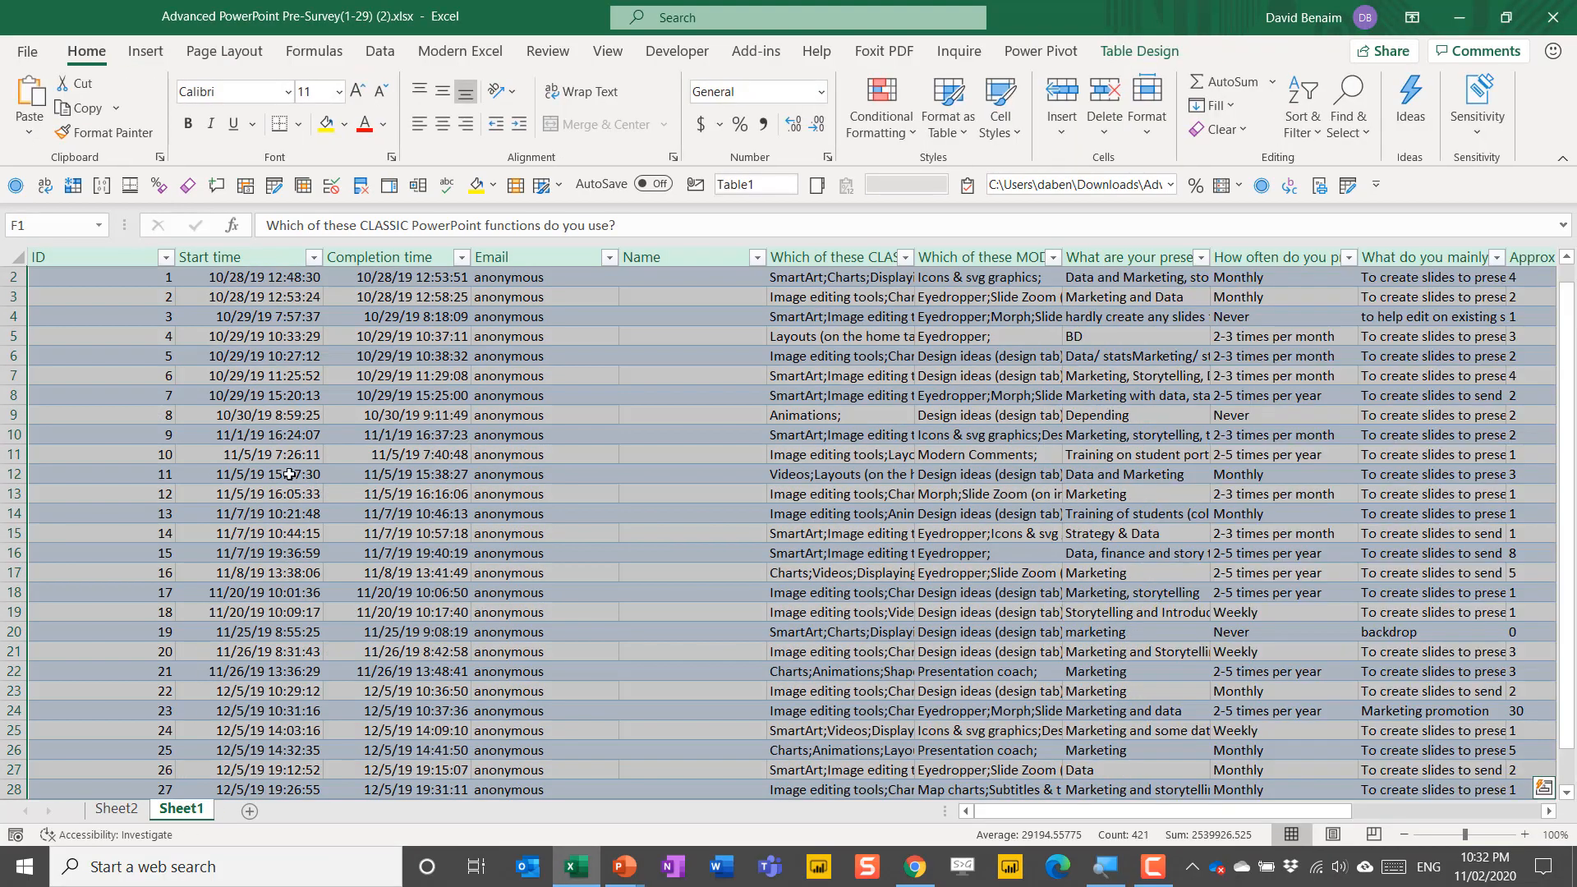
key("ctrl+Home")
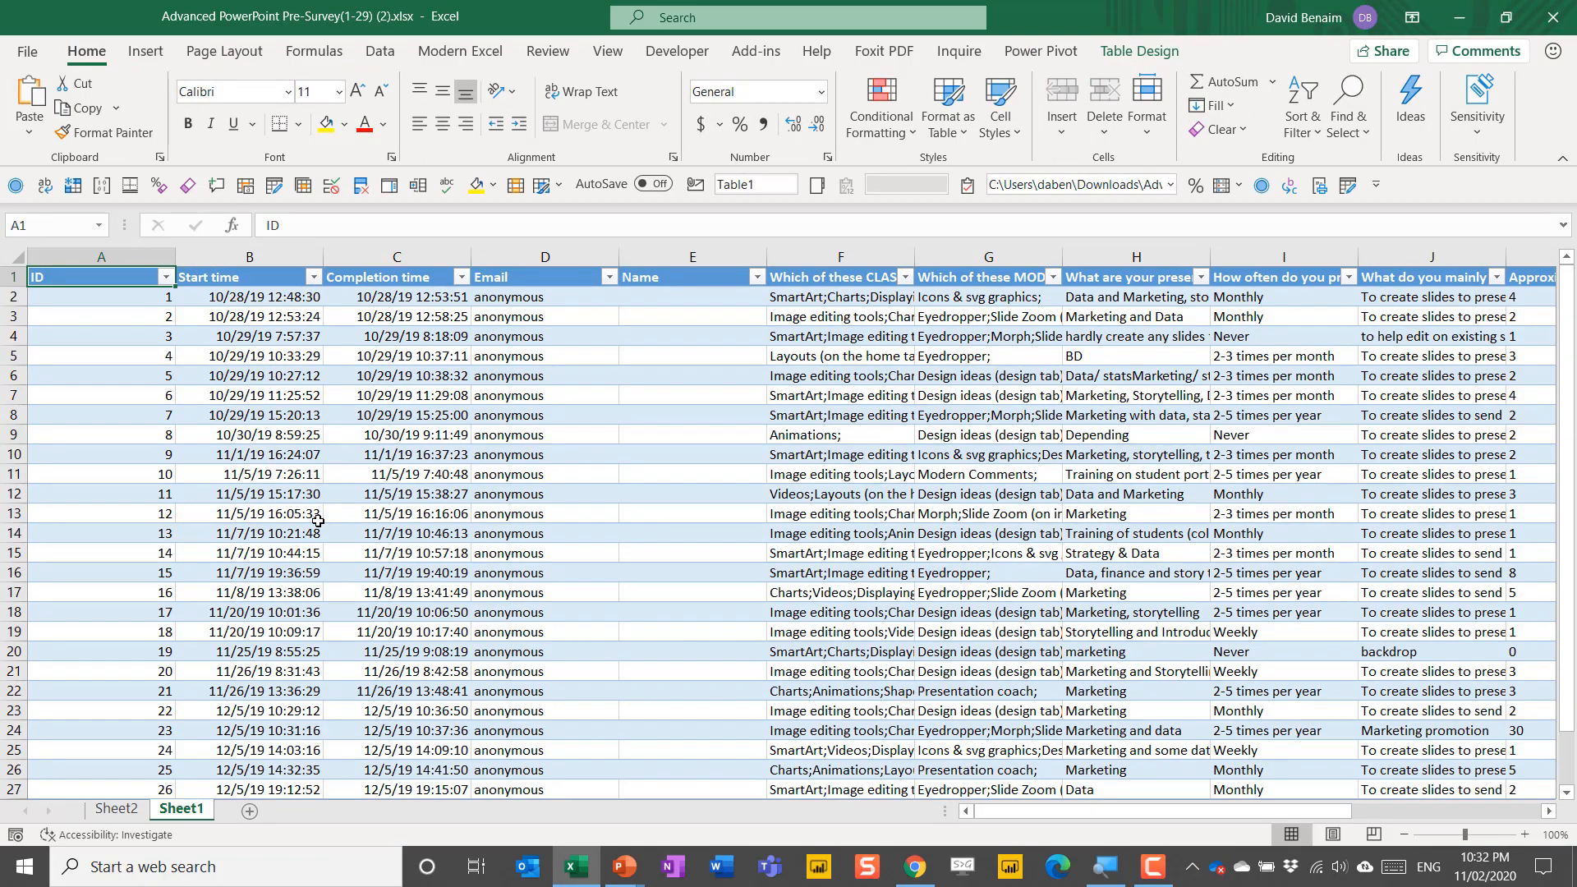
key("shift+Right")
key("shift+Right")
key("shift+Right")
key("shift+Right")
key("shift+Right")
key("shift+Right")
key("shift+Right")
key("shift+Right")
key("shift+Right")
key("shift+Right")
key("shift+Right")
key("shift+Right")
key("shift+Right")
key("shift+Right")
key("shift+Right")
key("shift+Right")
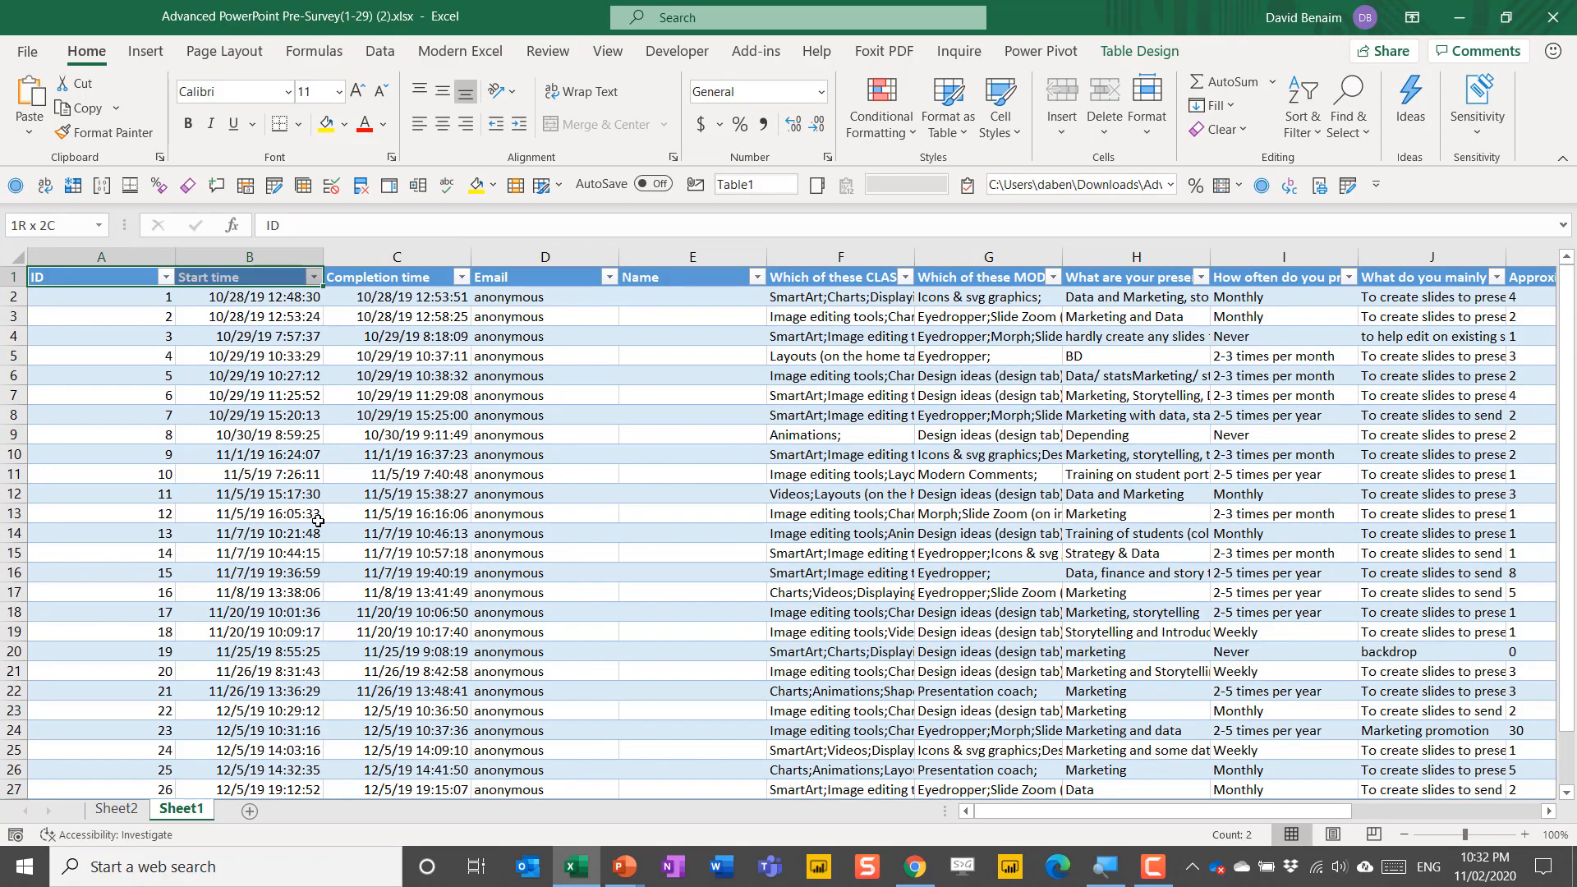
key("shift+Left")
key("shift+Left")
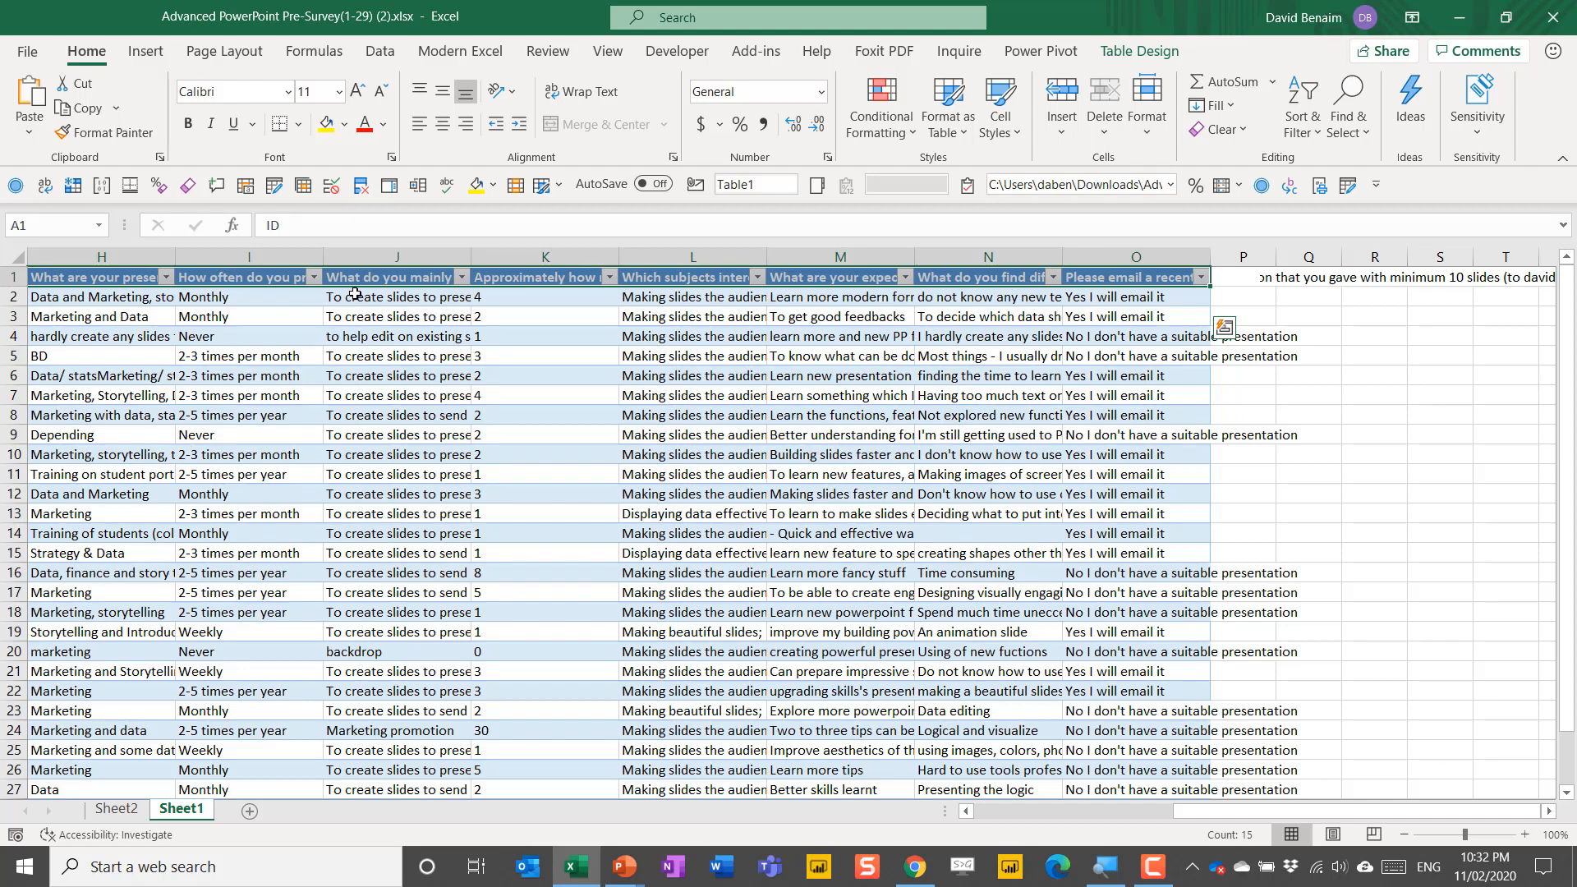
key("ctrl+c")
- Paste the copied headers into a new sheet from cell C4 as transposed values
left_click(282, 811)
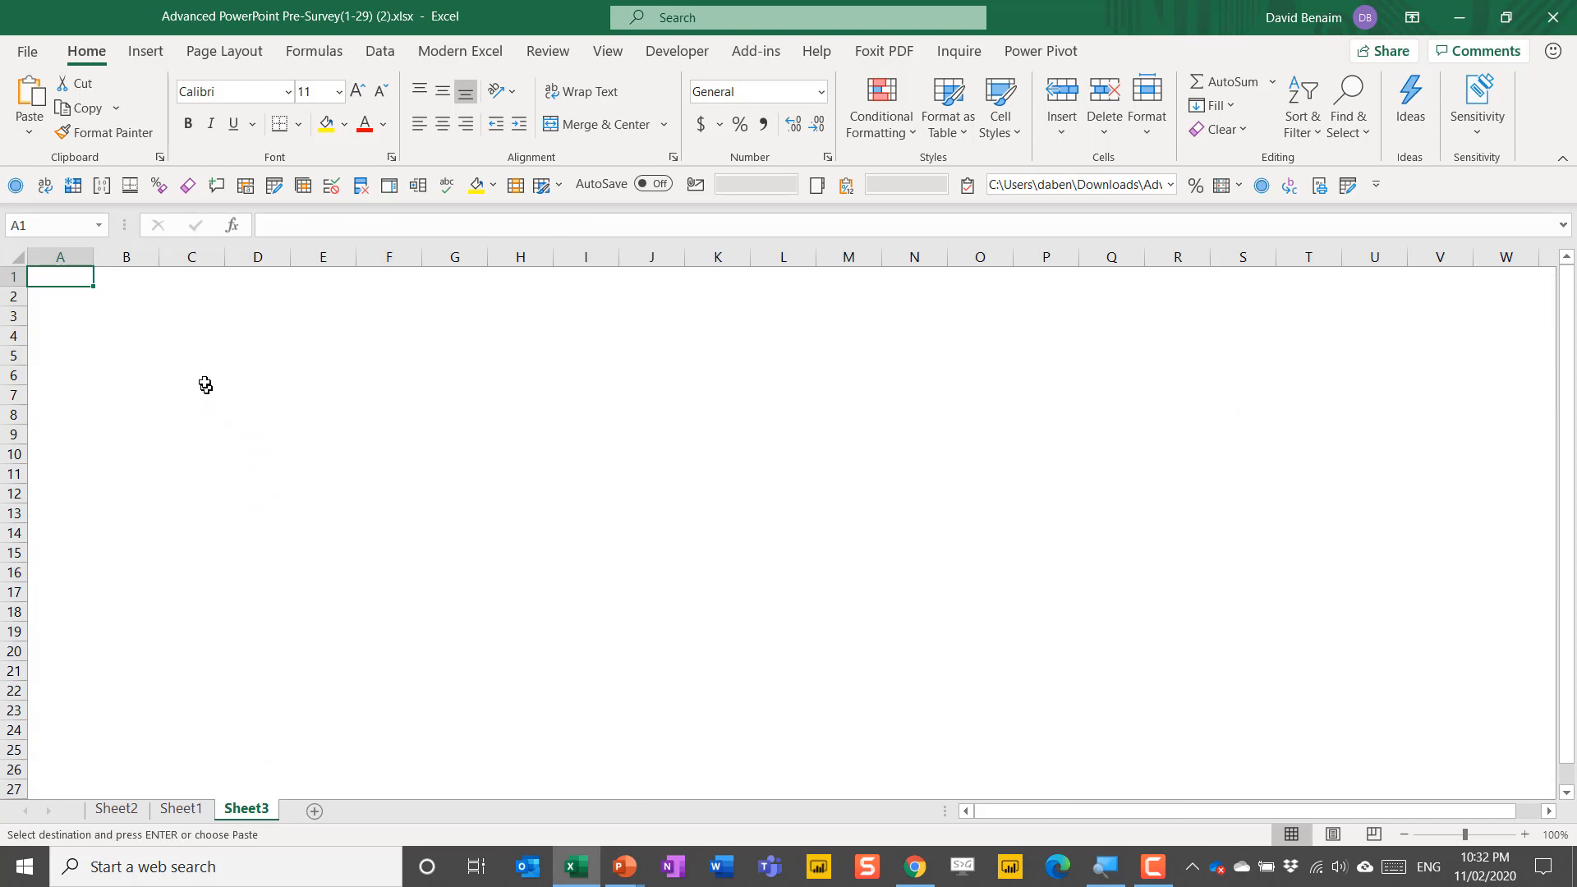
left_click(205, 334)
left_click(14, 136)
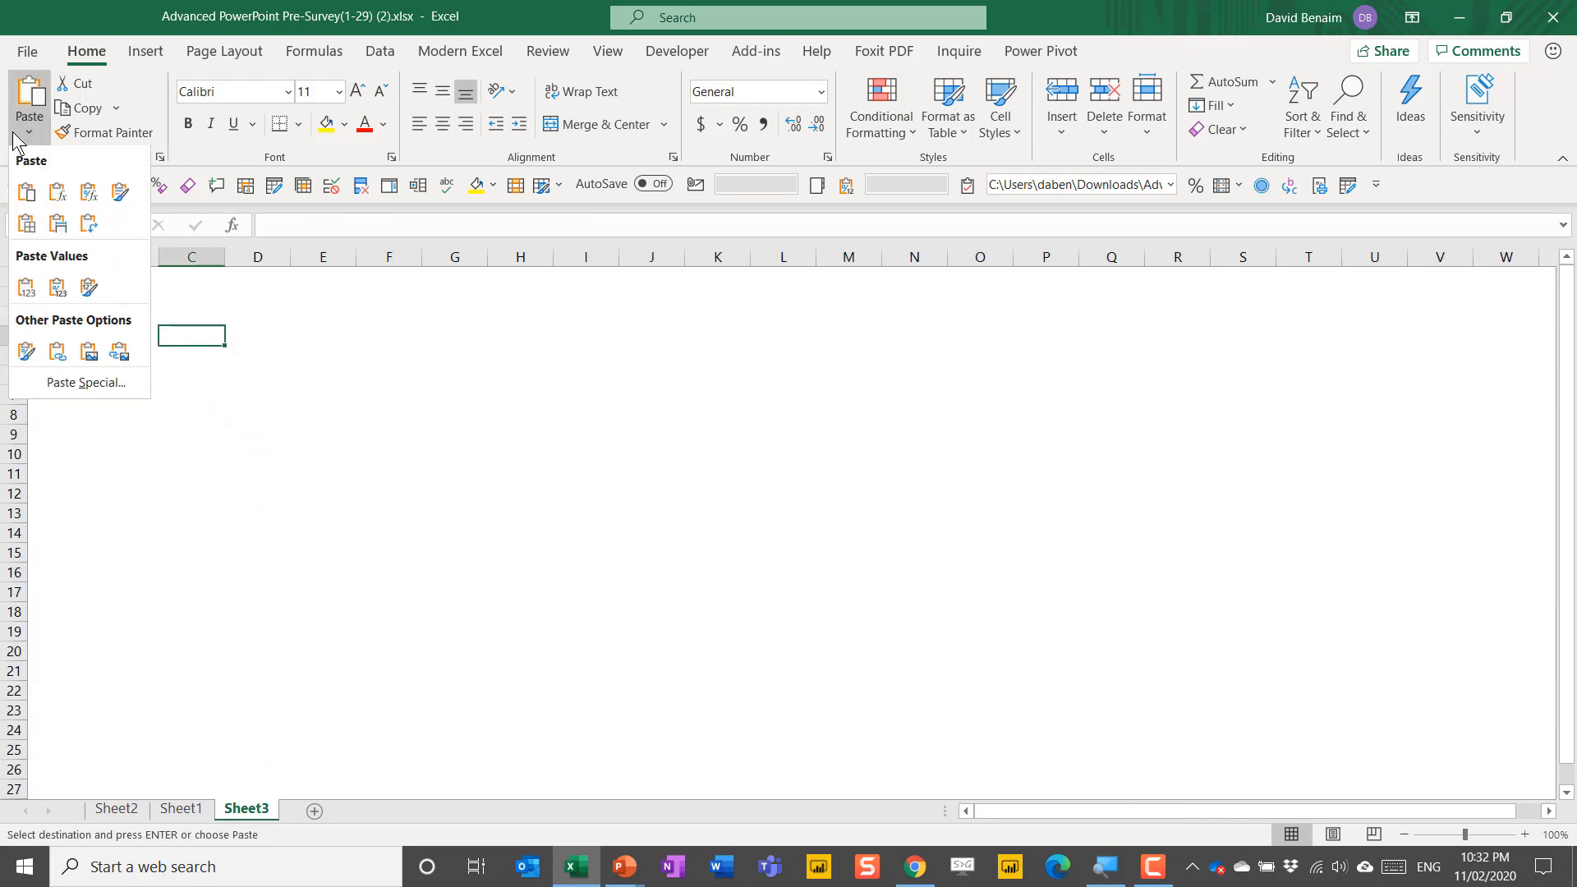
left_click(105, 383)
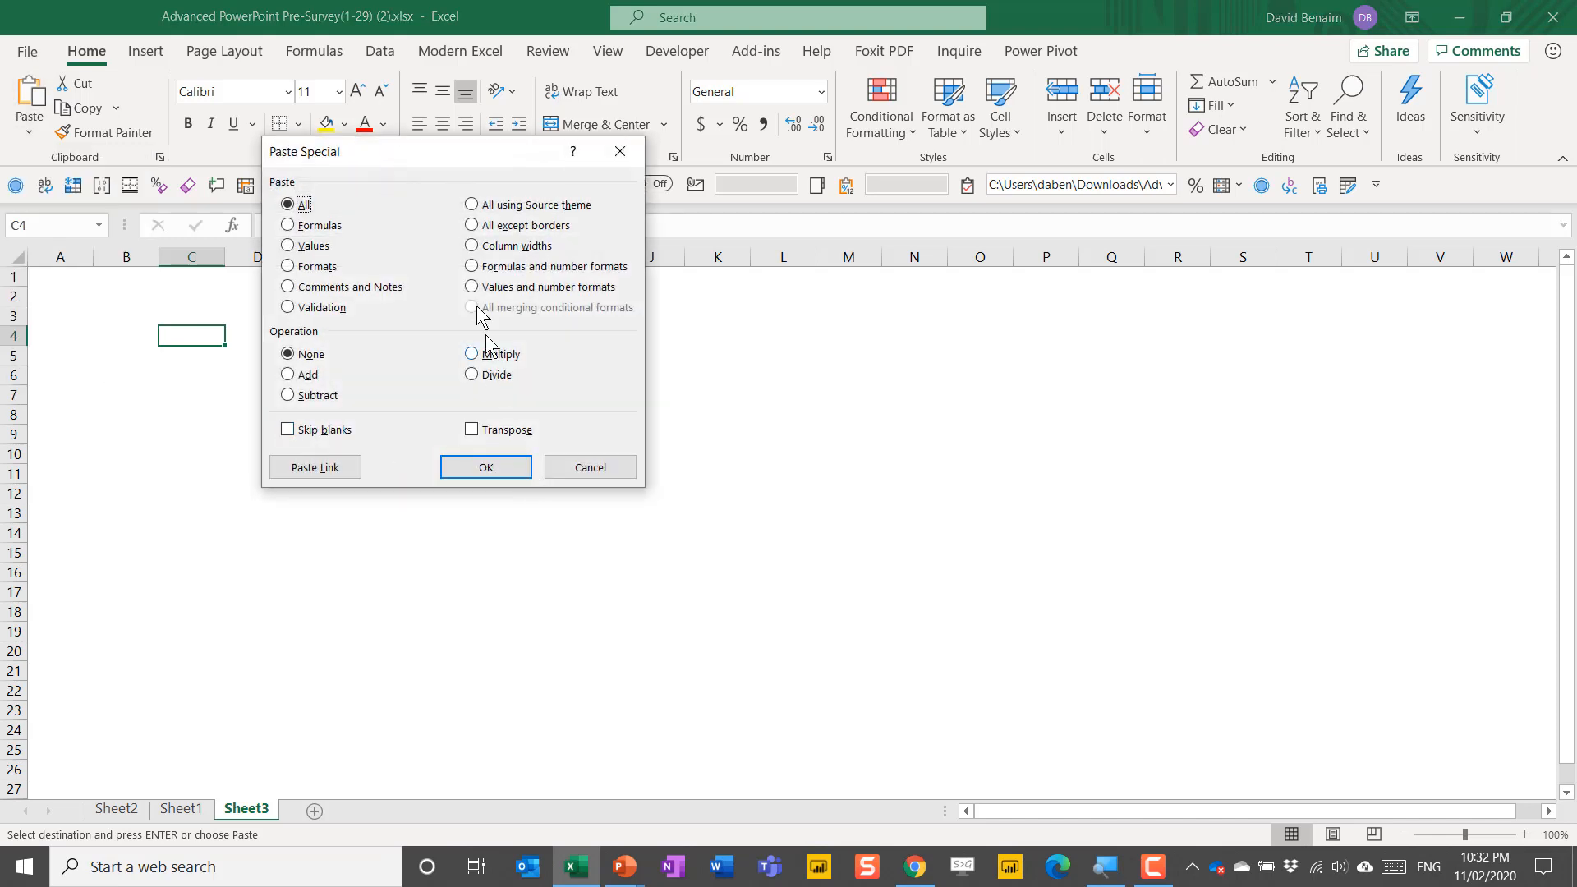
left_click(320, 248)
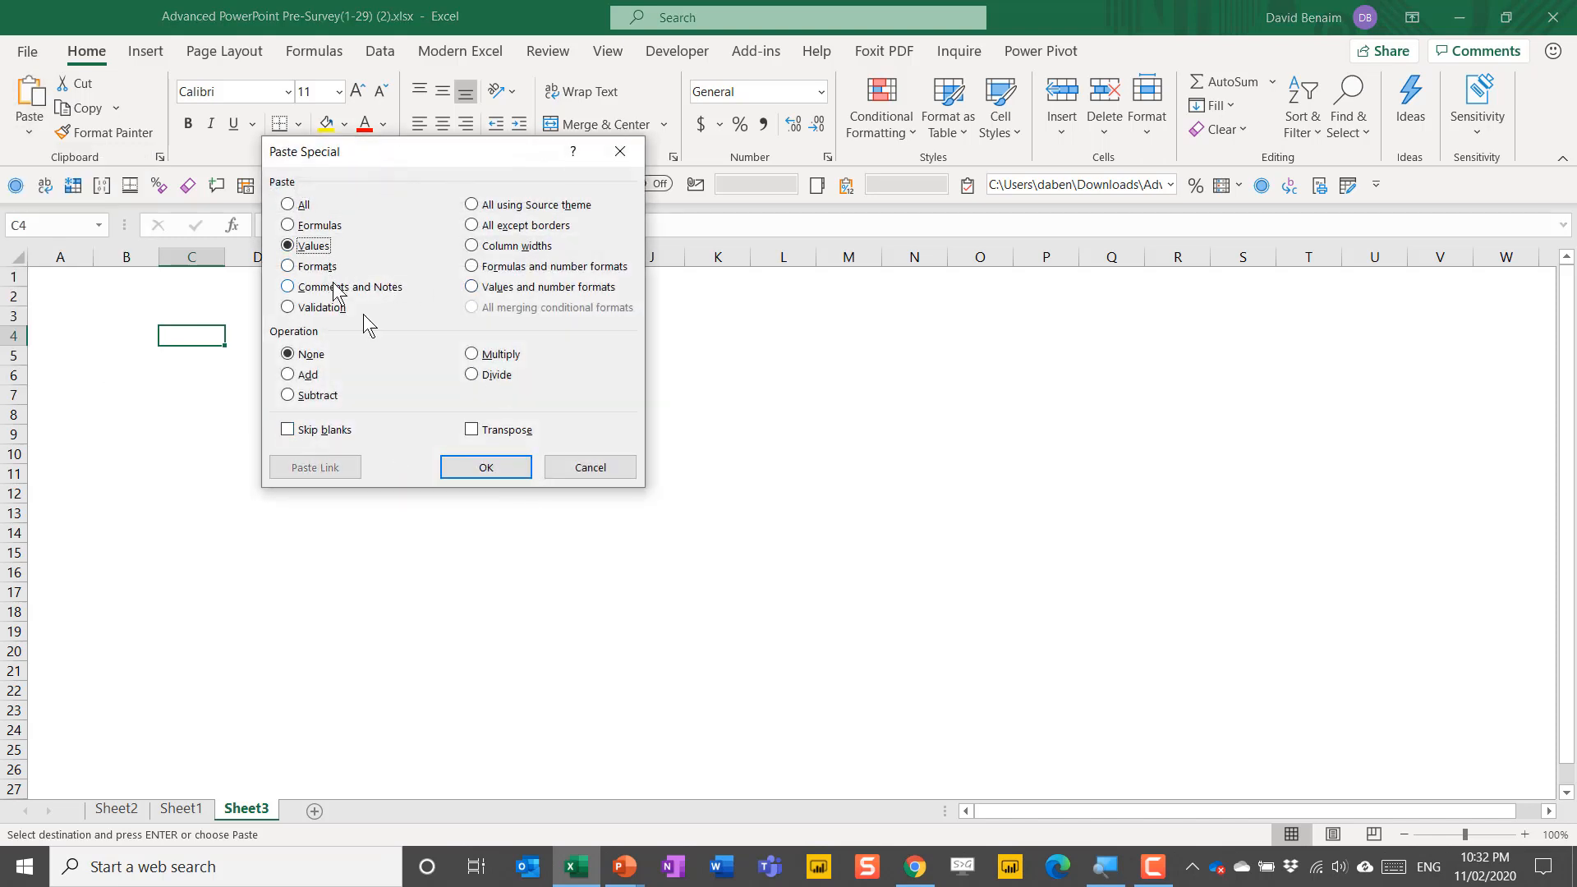
left_click(476, 434)
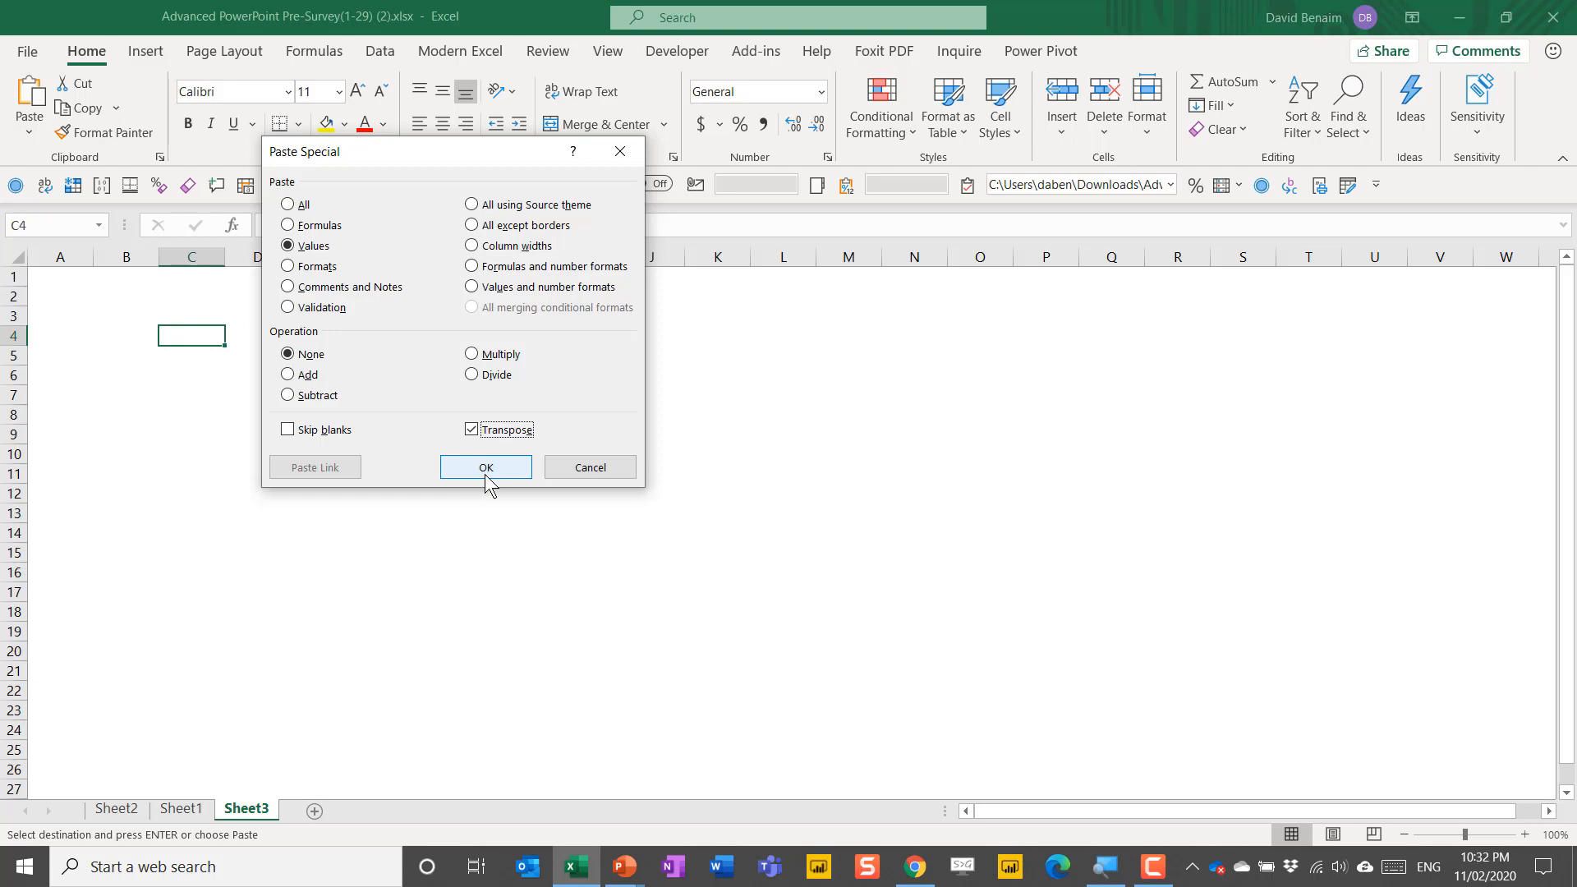
left_click(485, 468)
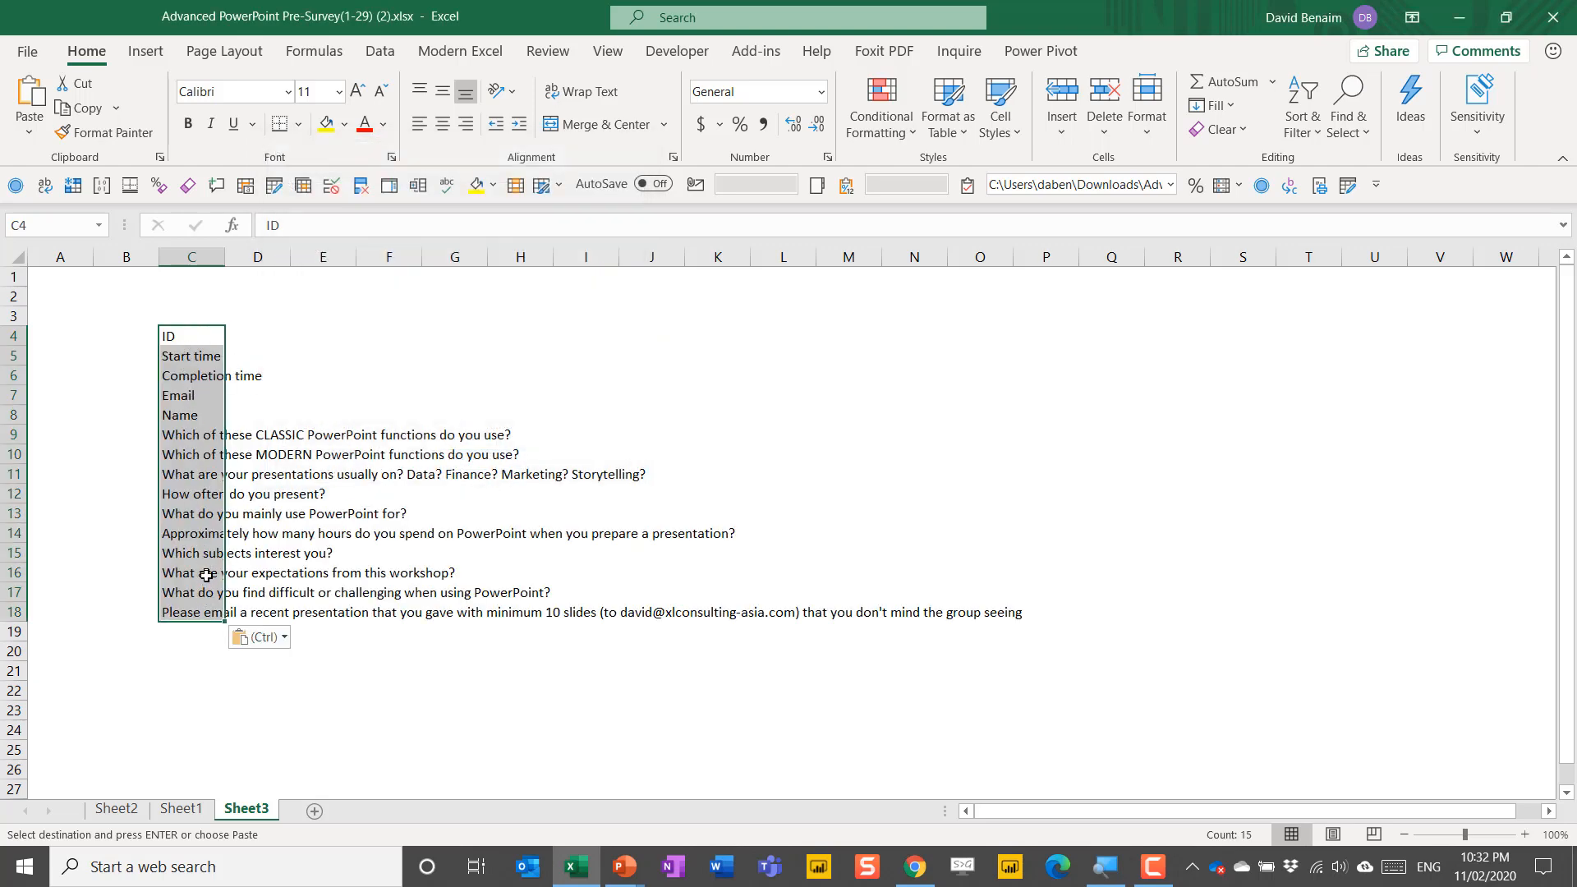
- Enter the heading "Column name" in C3 above the pasted list
left_click(204, 298)
key("Down")
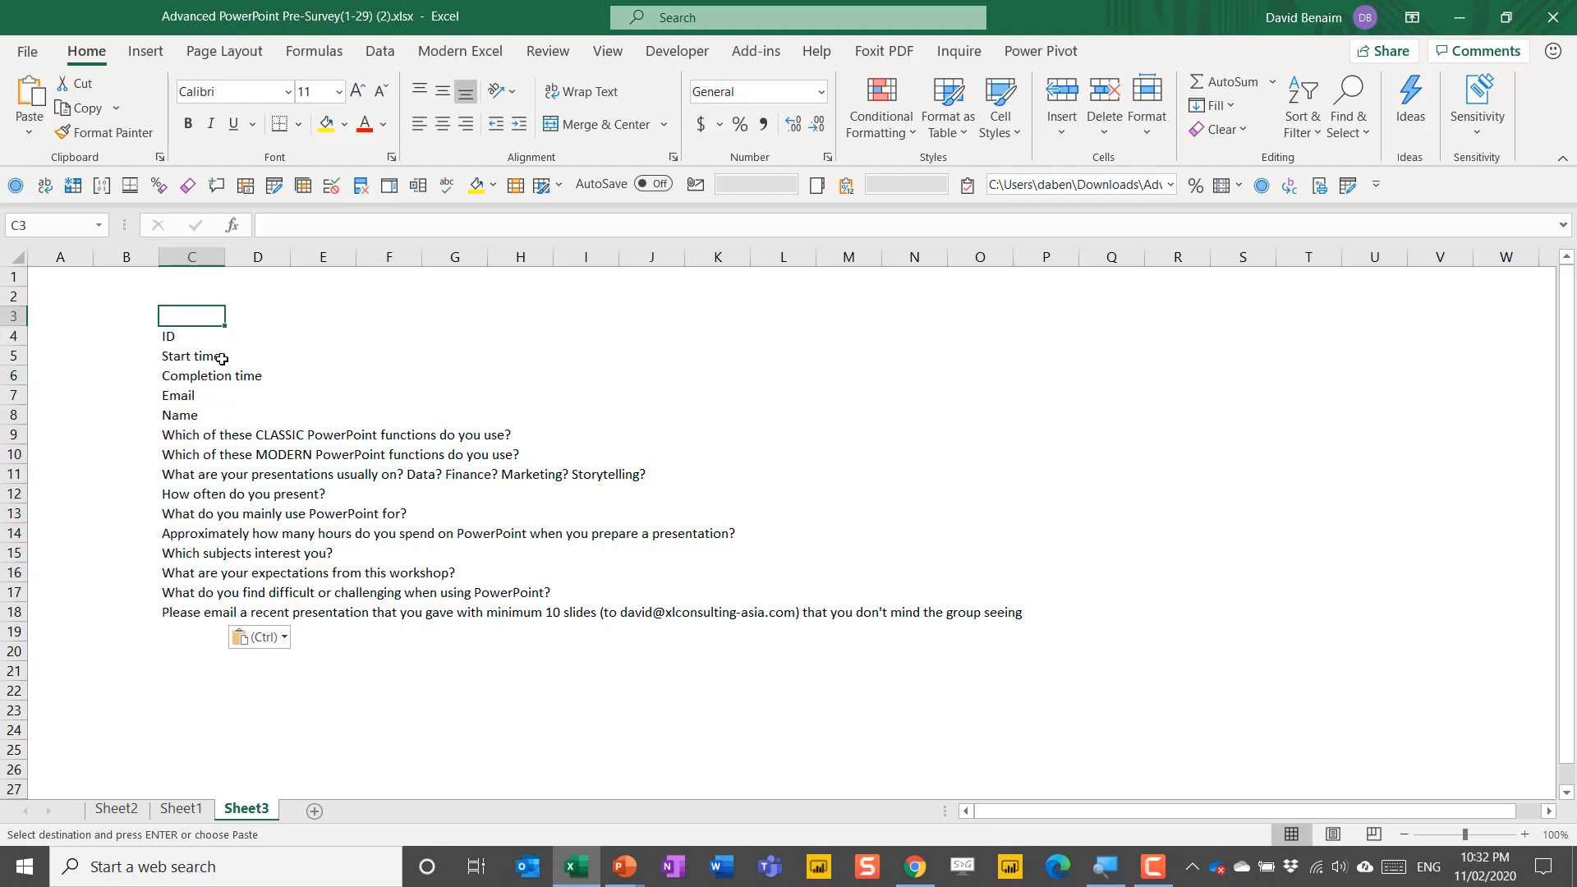
type("Column name")
key("Return")
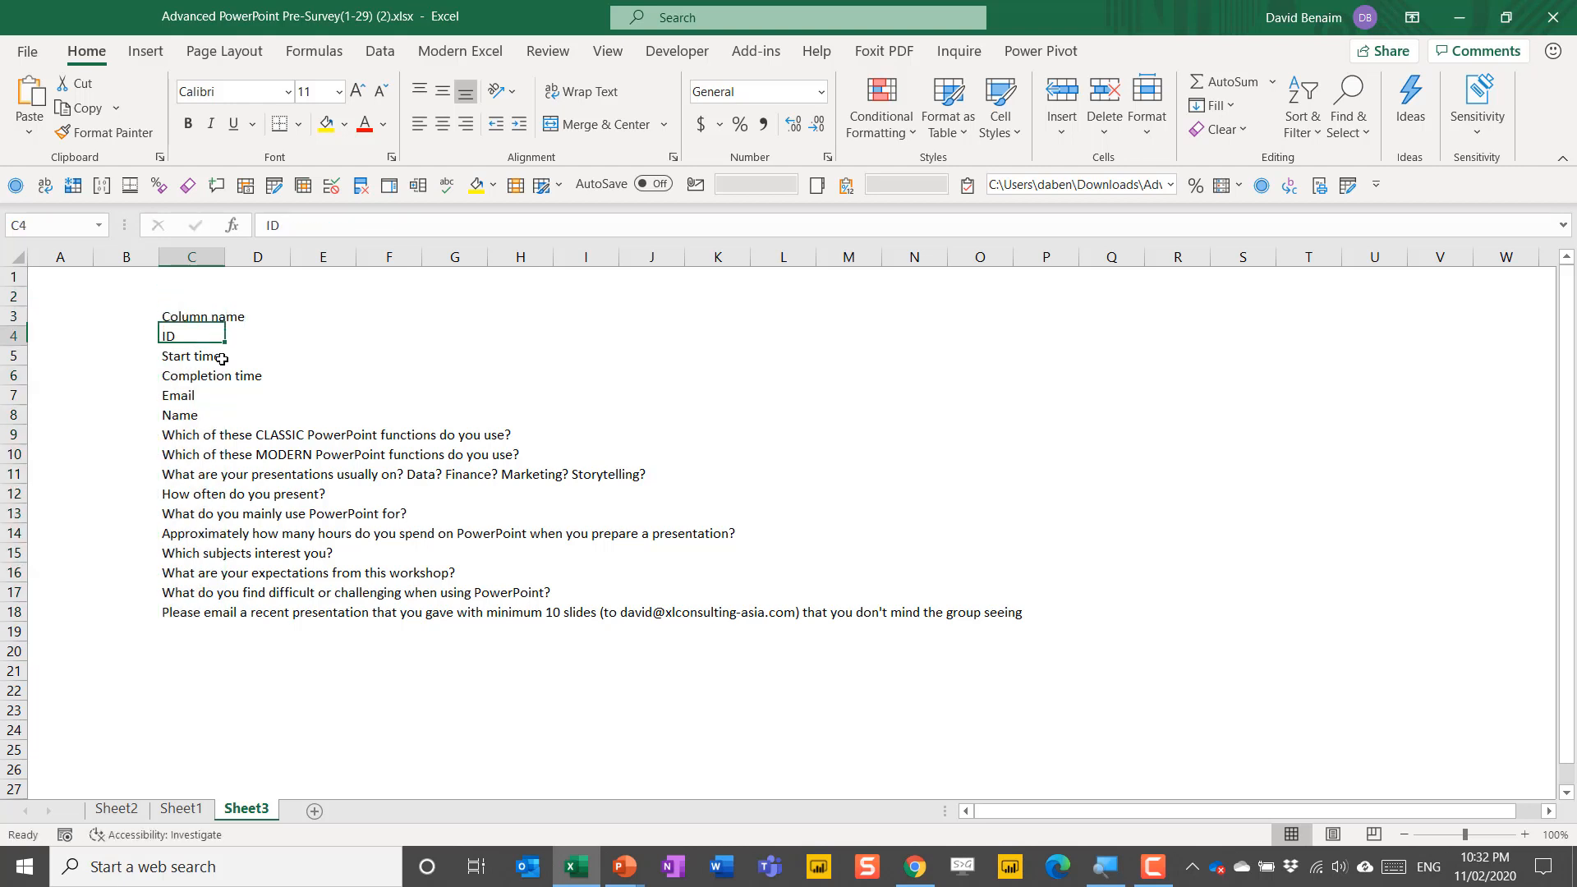
- Add the headings "Short name" in B3 and "Analysis" in D3 on either side of the column name heading
key("Right")
key("Up")
key("Left")
key("Left")
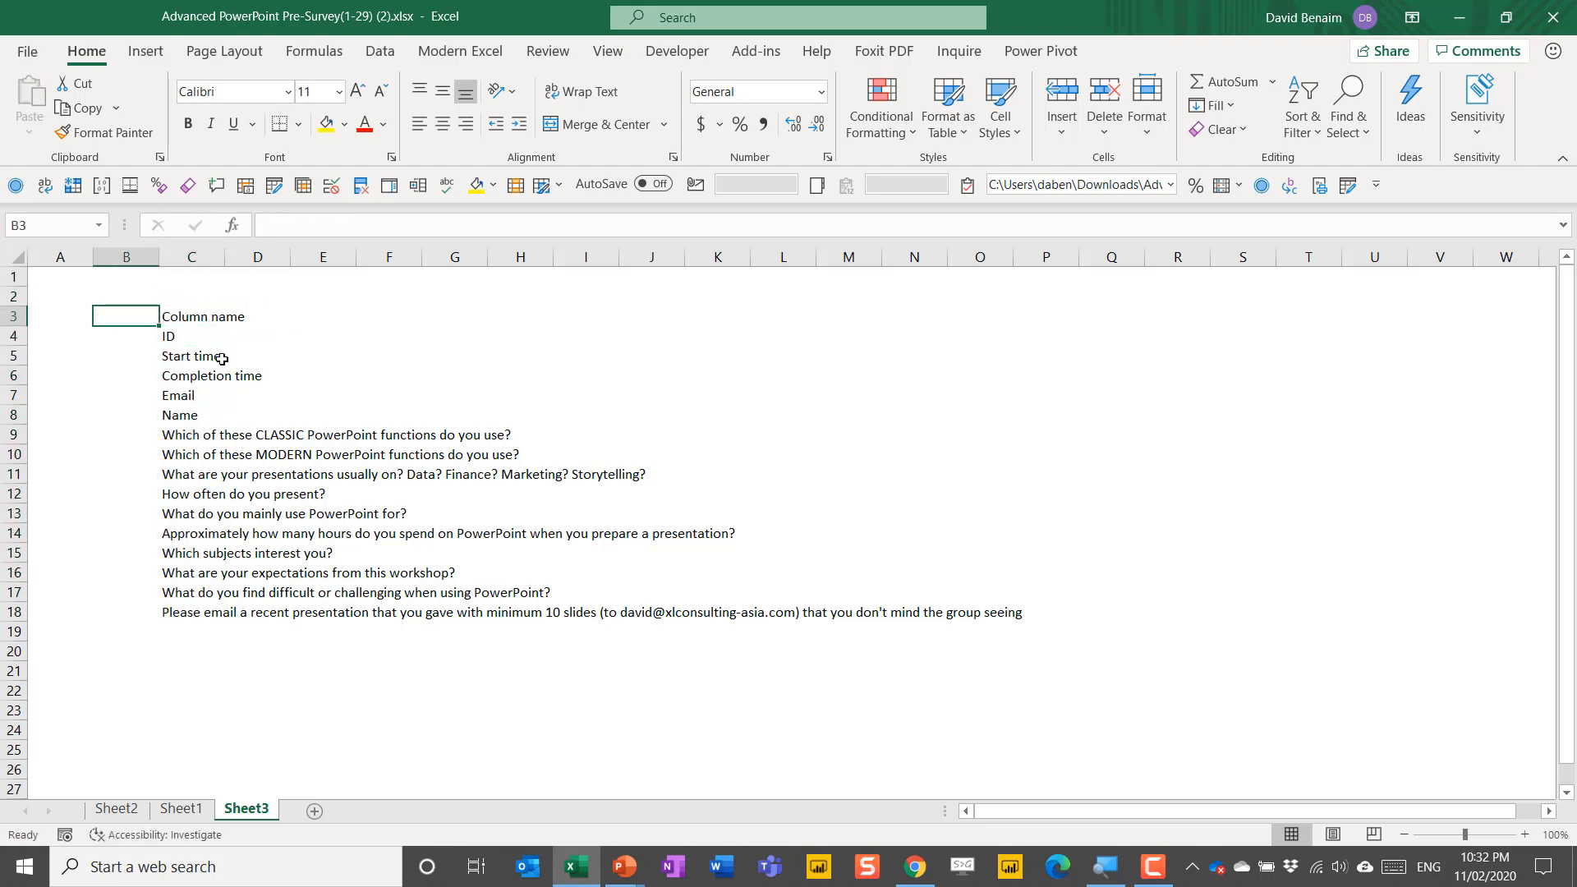
type("So")
type("hort name")
key("Right")
key("Right")
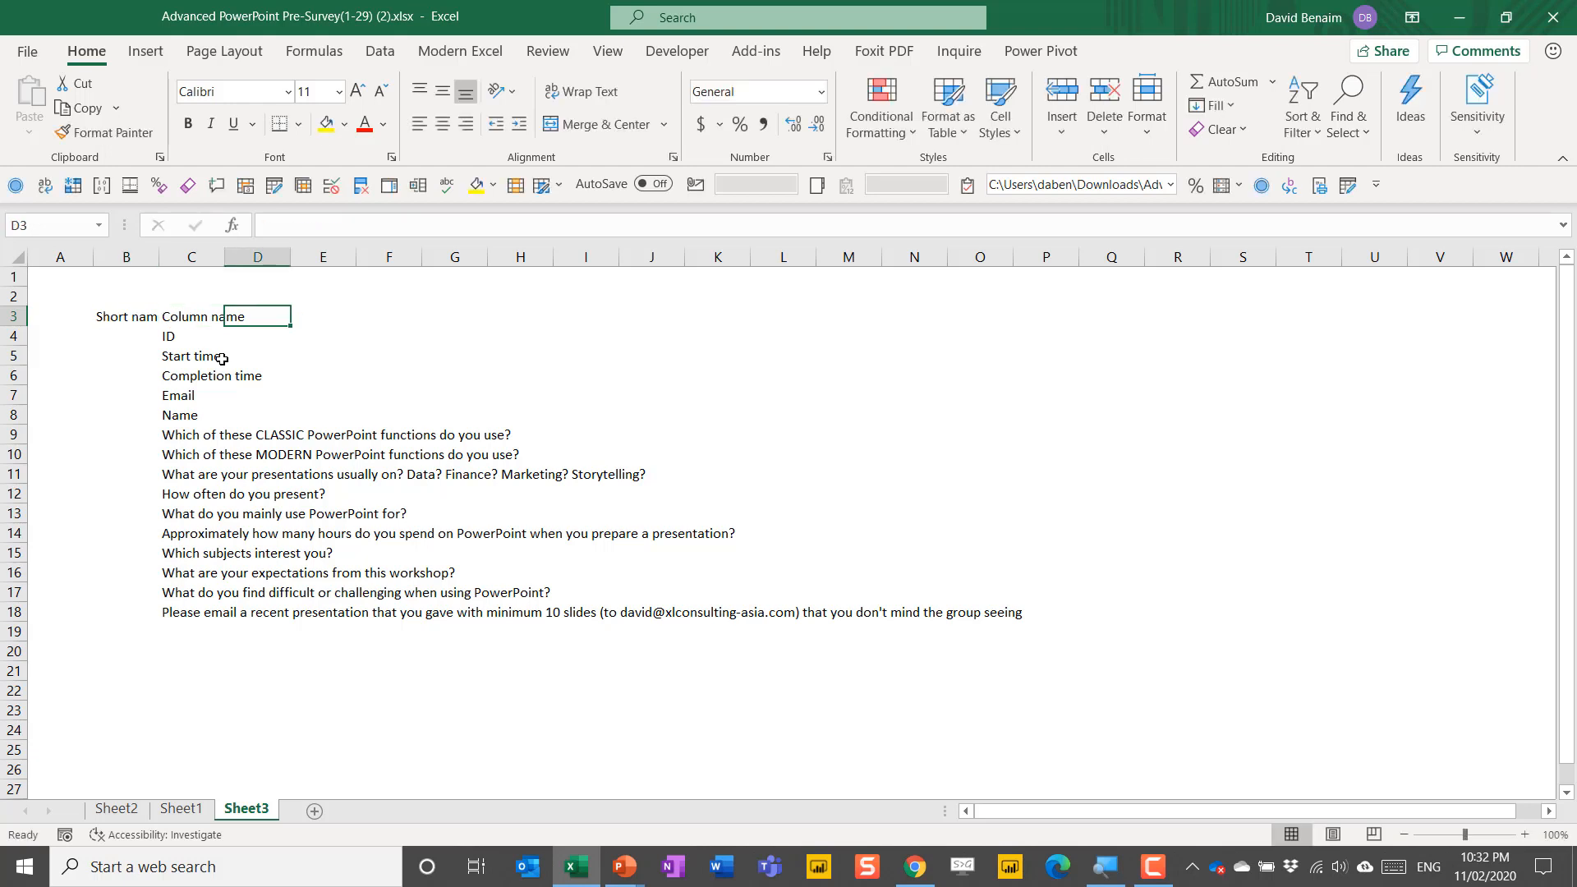
type("Analy")
key("Return")
key("Left")
key("Left")
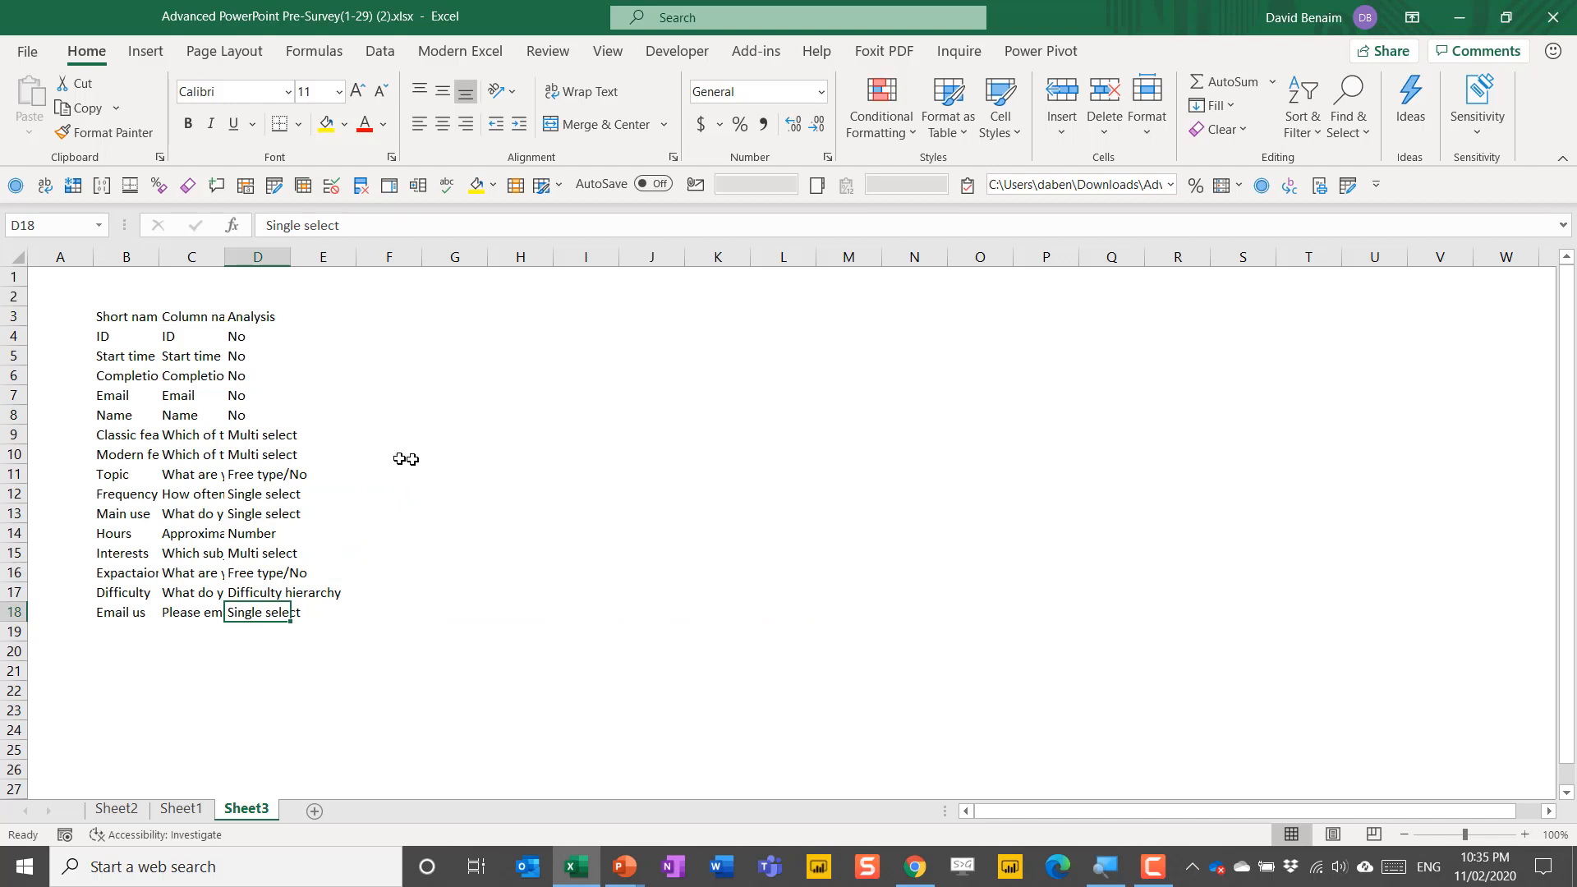
- Load the question list B3:D18 into Power Query as a table with headers and keep it as a connection-only query
left_click_drag(136, 318, 289, 616)
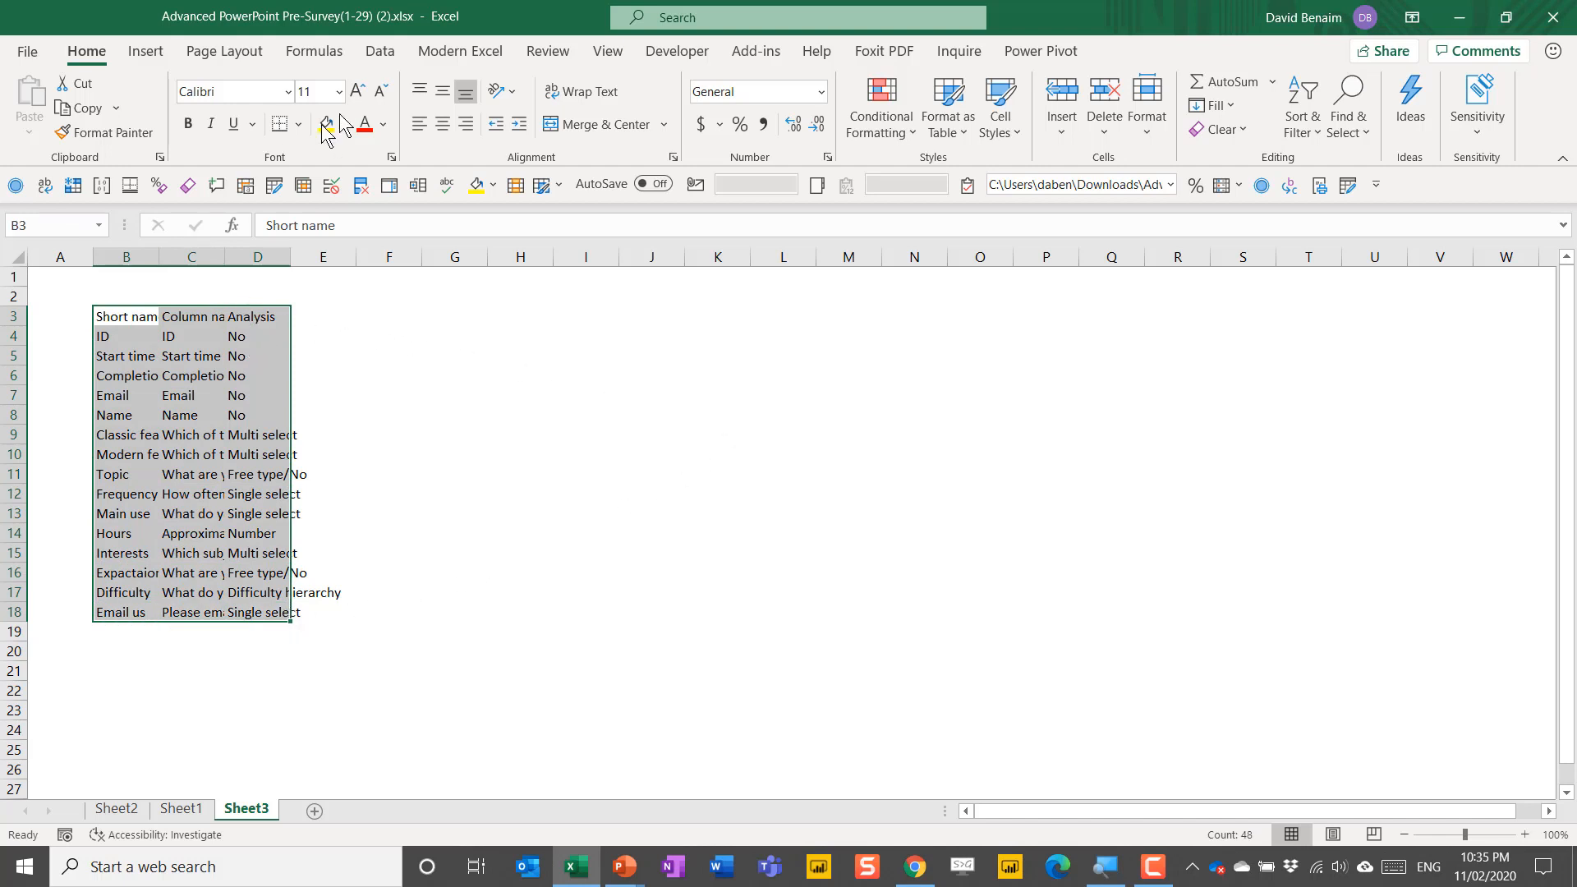
left_click(375, 58)
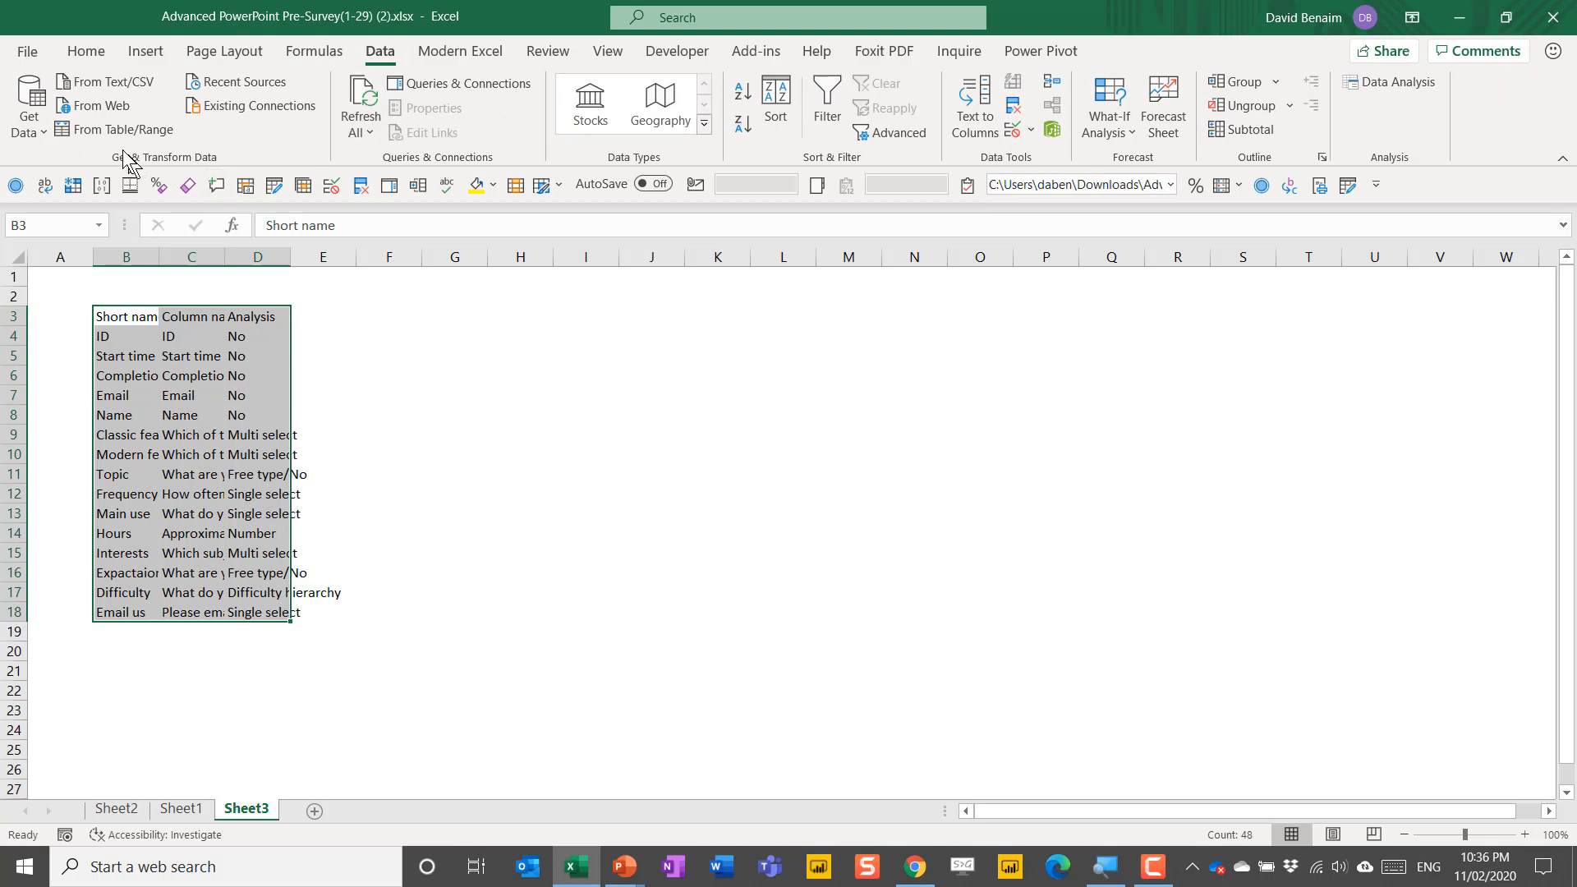
left_click(107, 132)
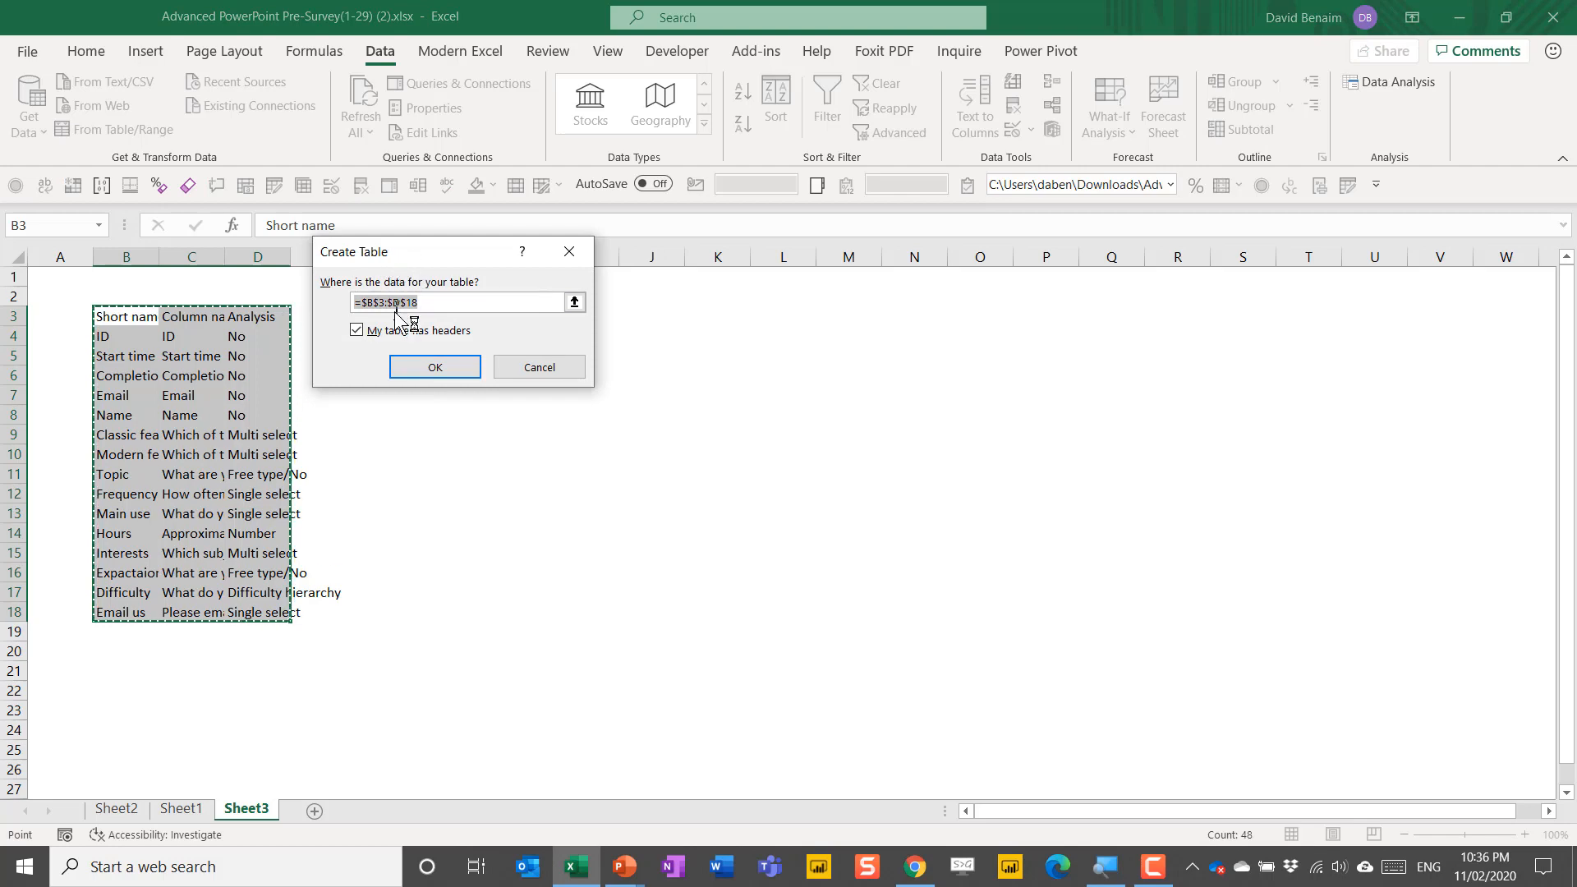
left_click(426, 370)
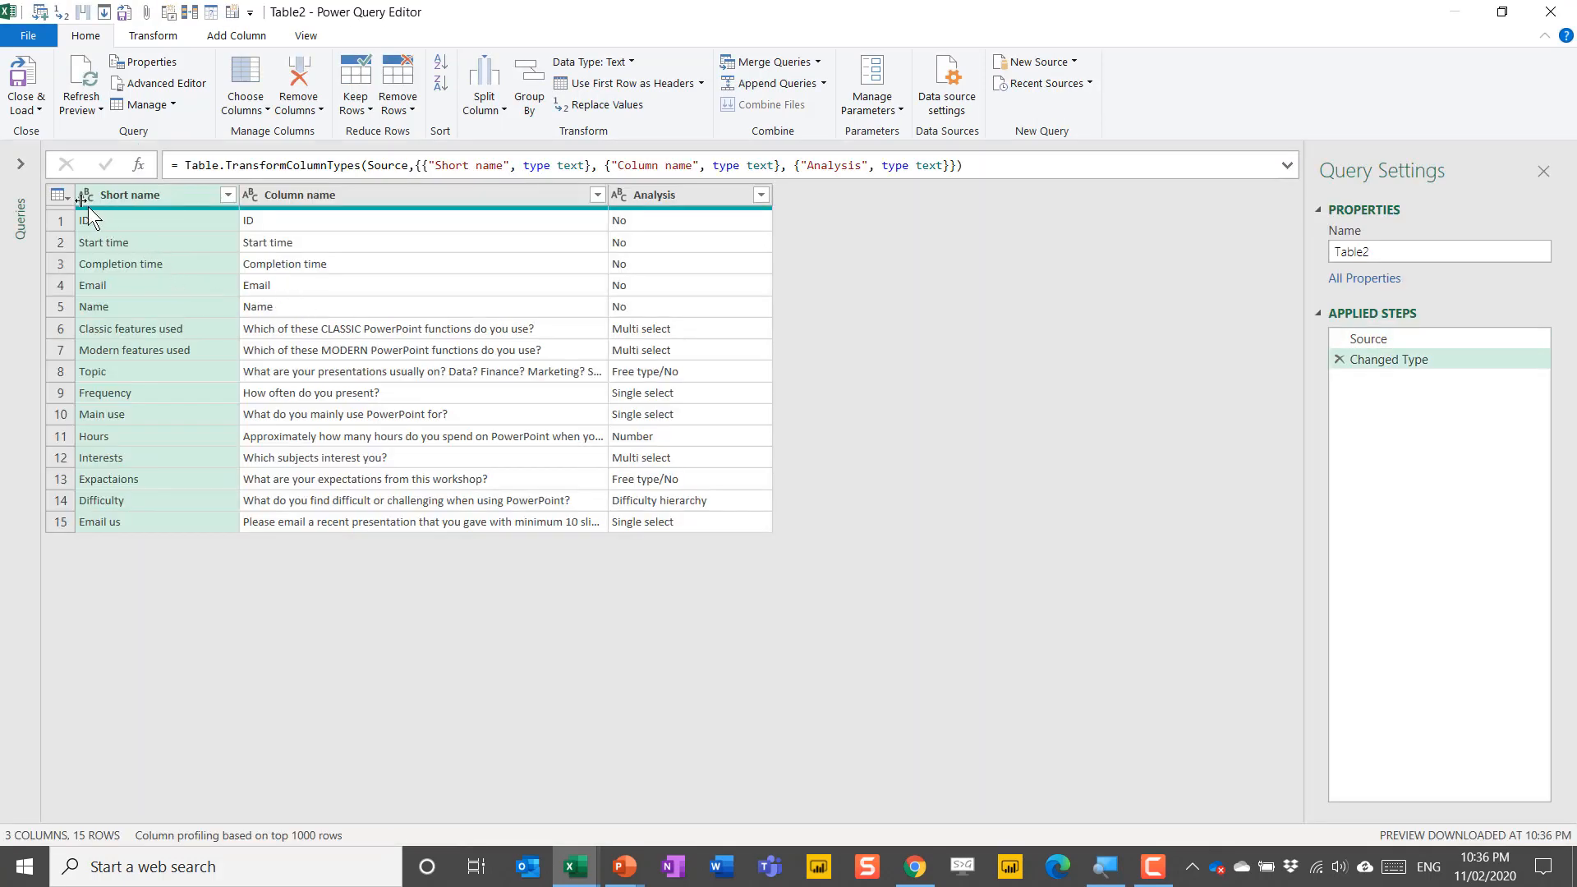
left_click(33, 82)
- Load the survey responses table on Sheet1 into Power Query
left_click(181, 809)
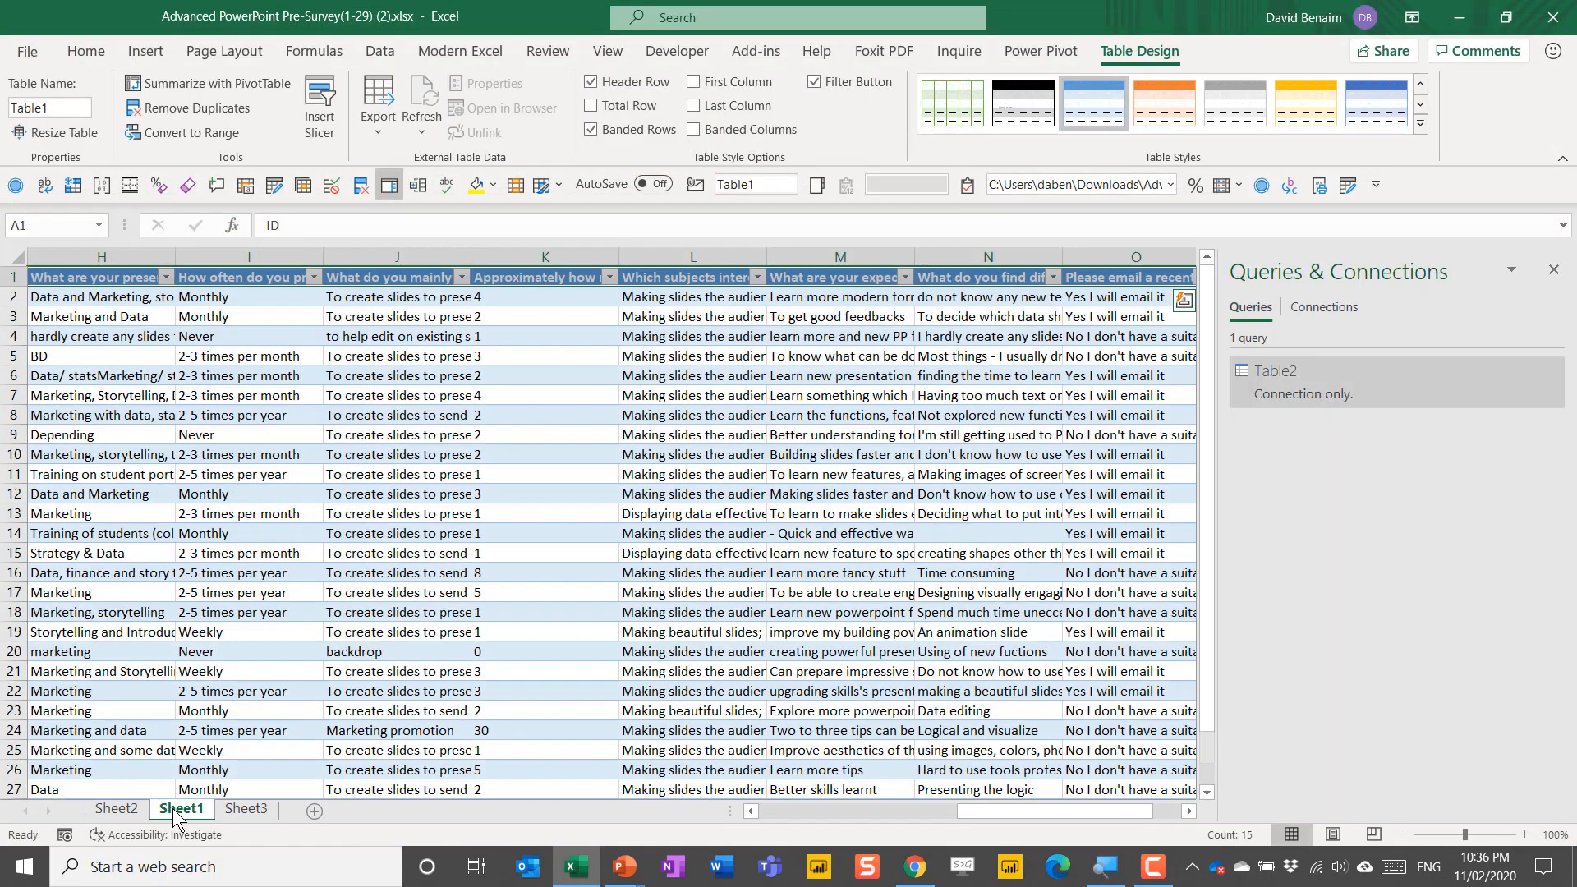
left_click(335, 456)
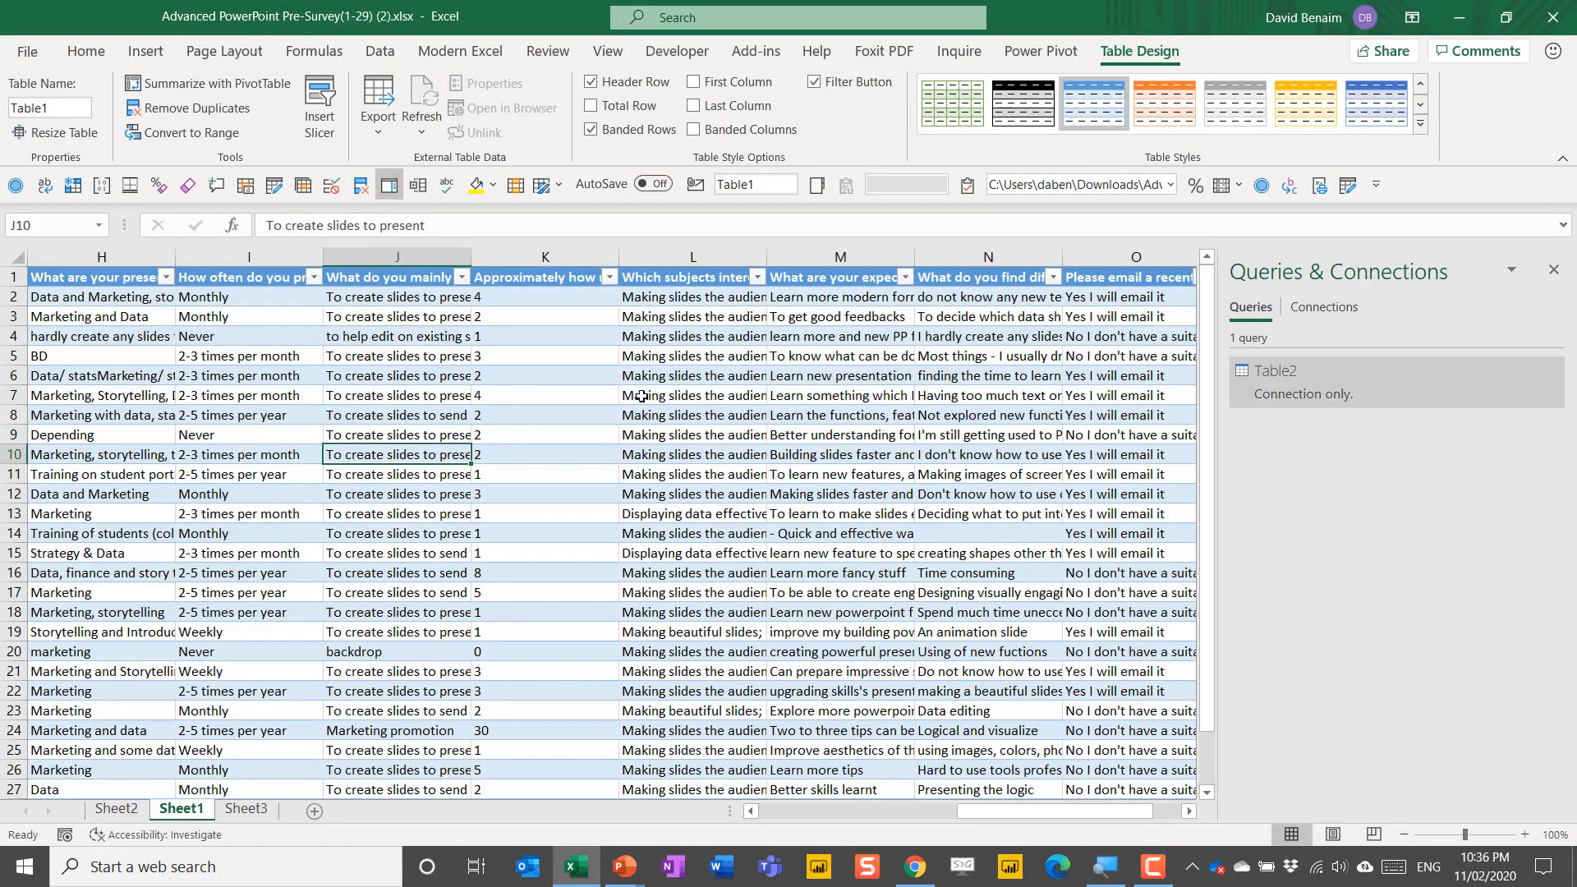
left_click(448, 355)
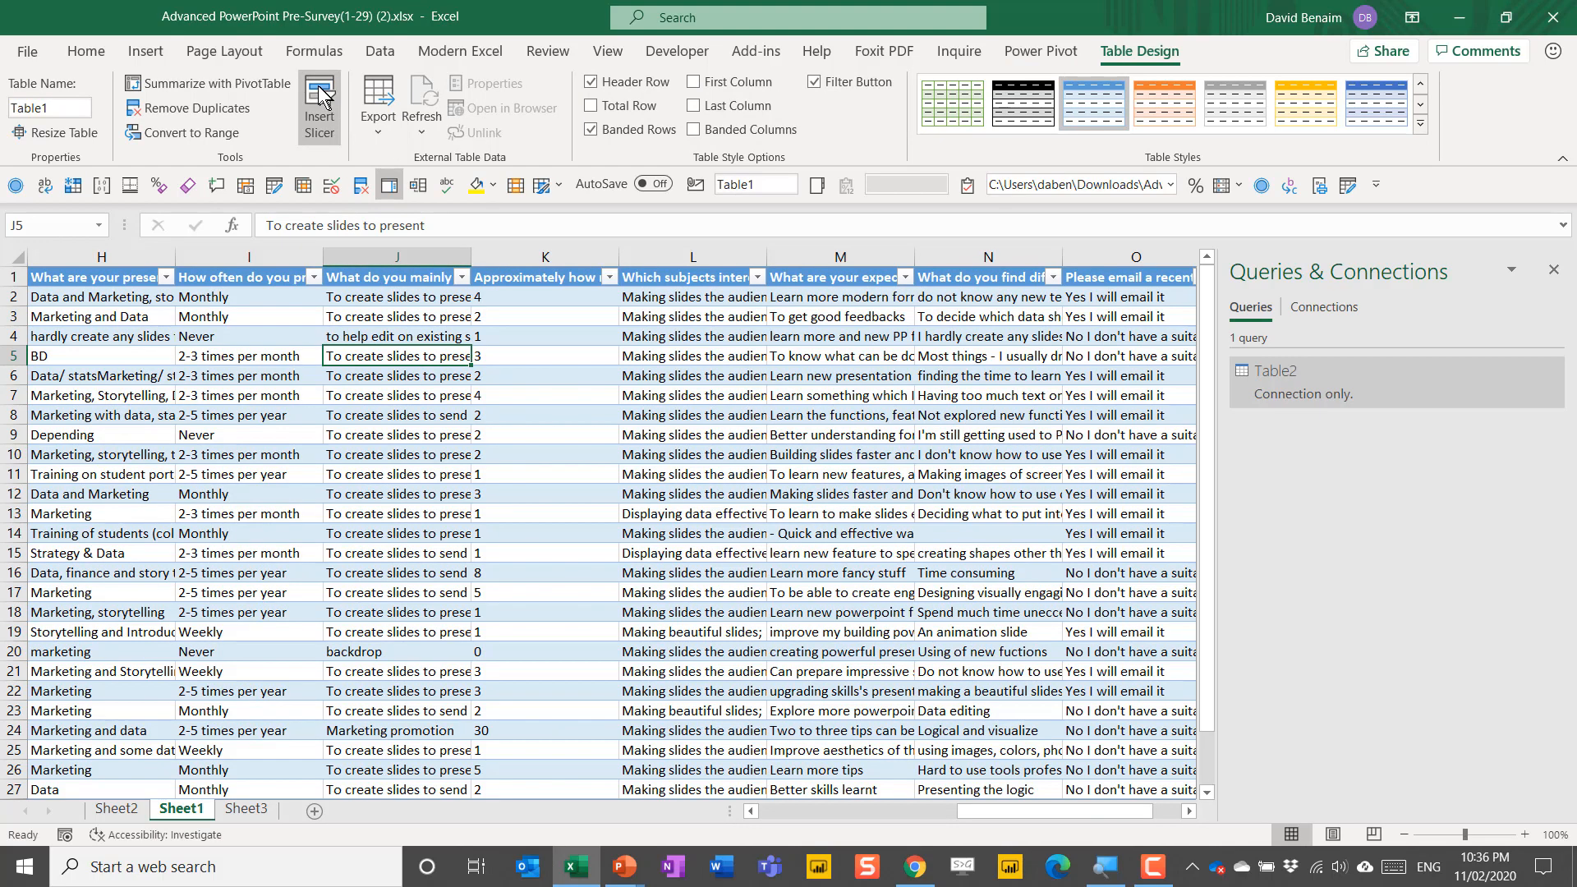
left_click(386, 54)
left_click(99, 132)
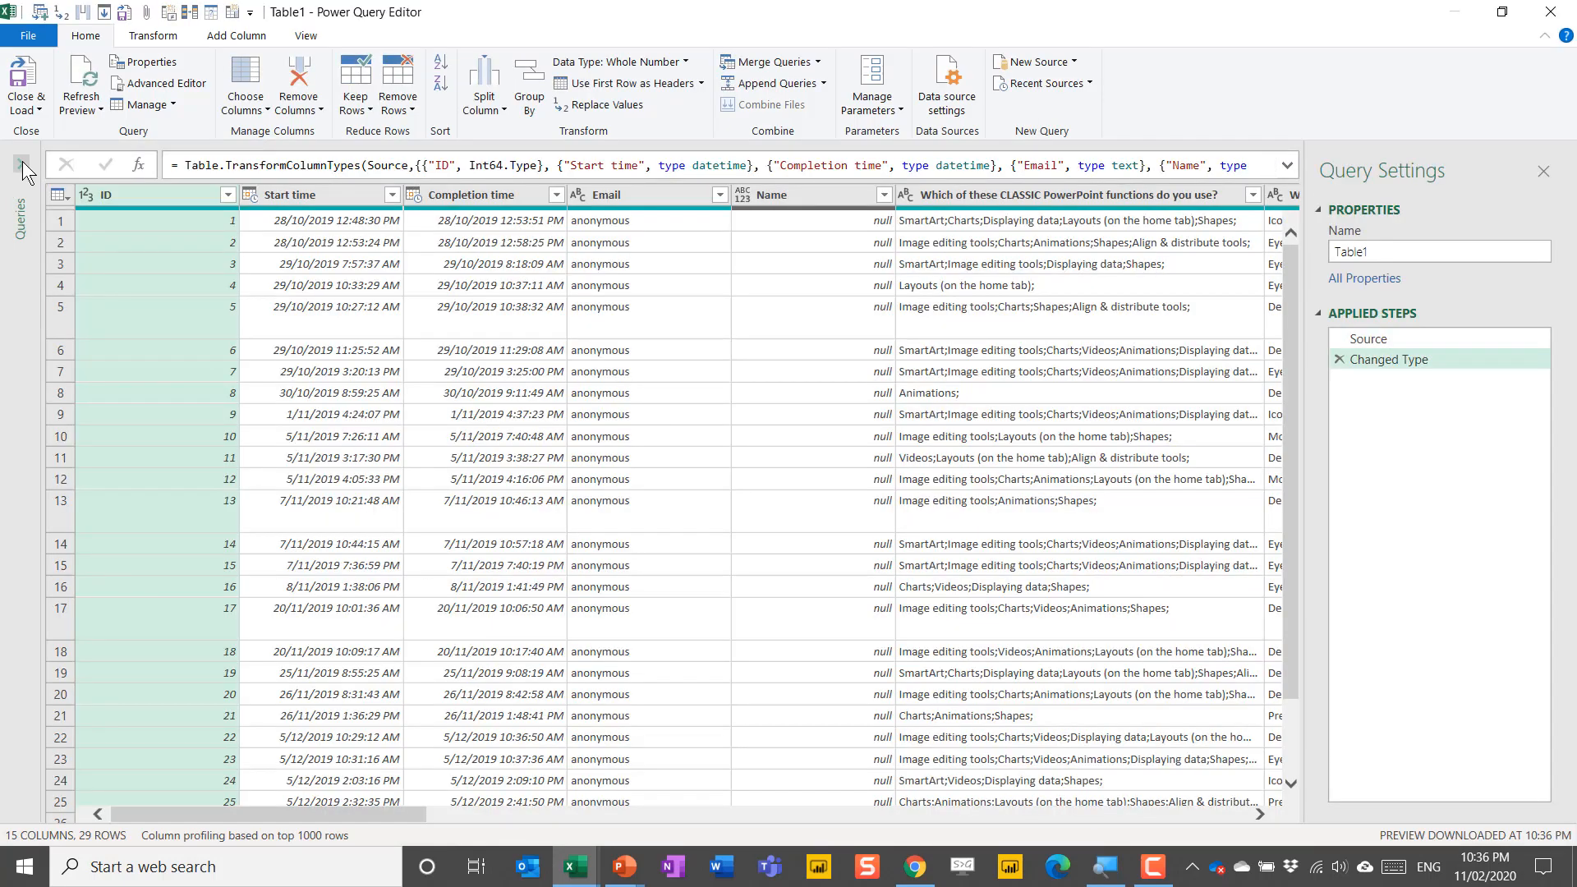
- Show the list of queries and rename the Table1 query as Main Data
left_click(21, 163)
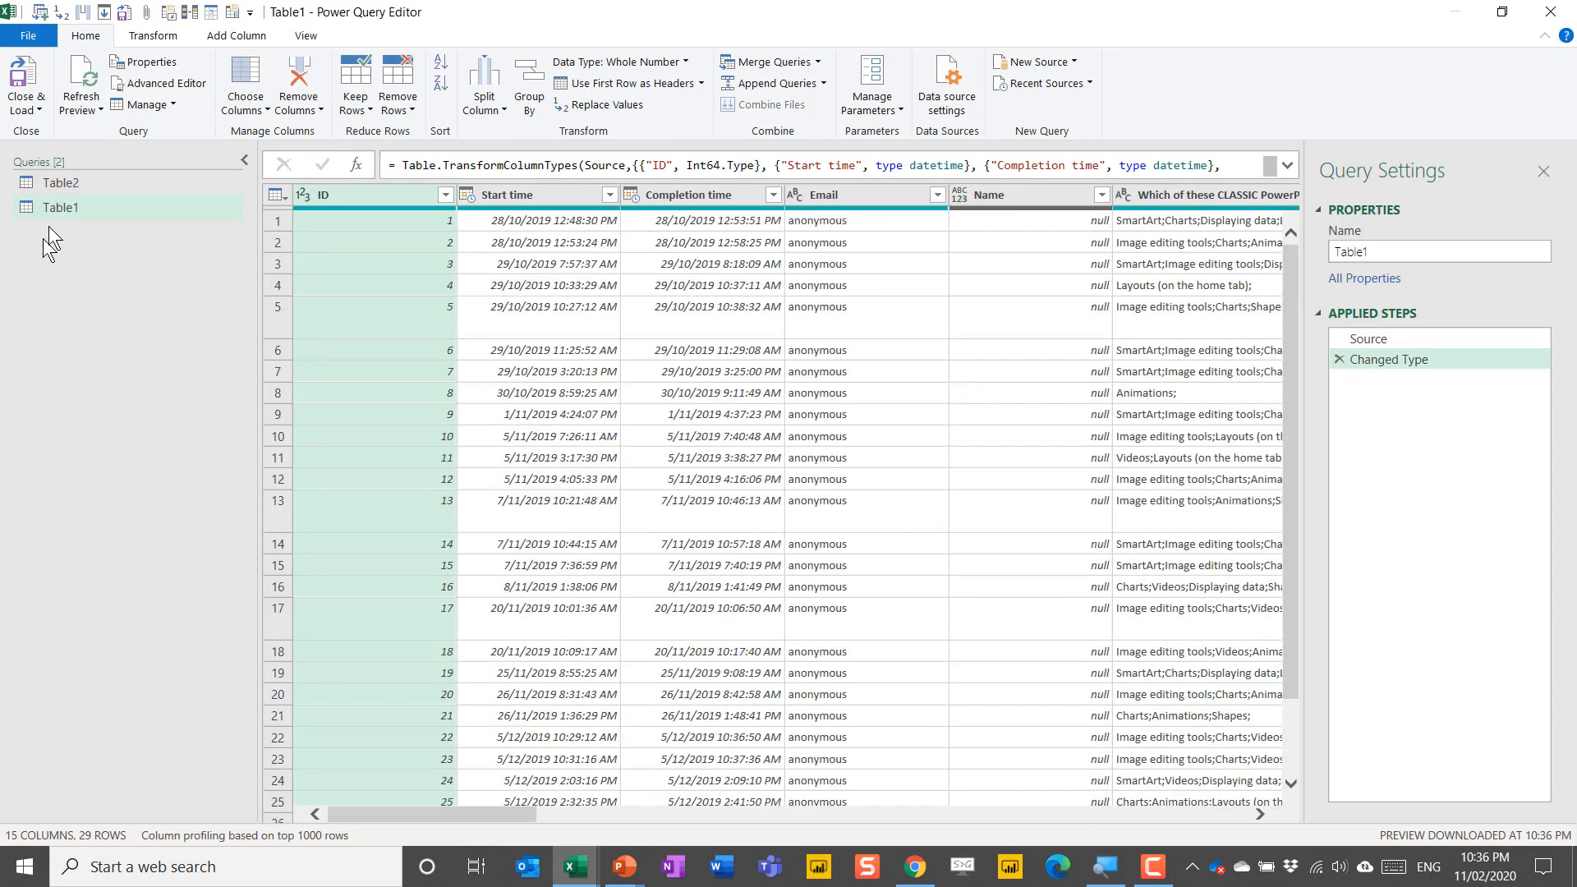
left_click(1392, 251)
type("Main")
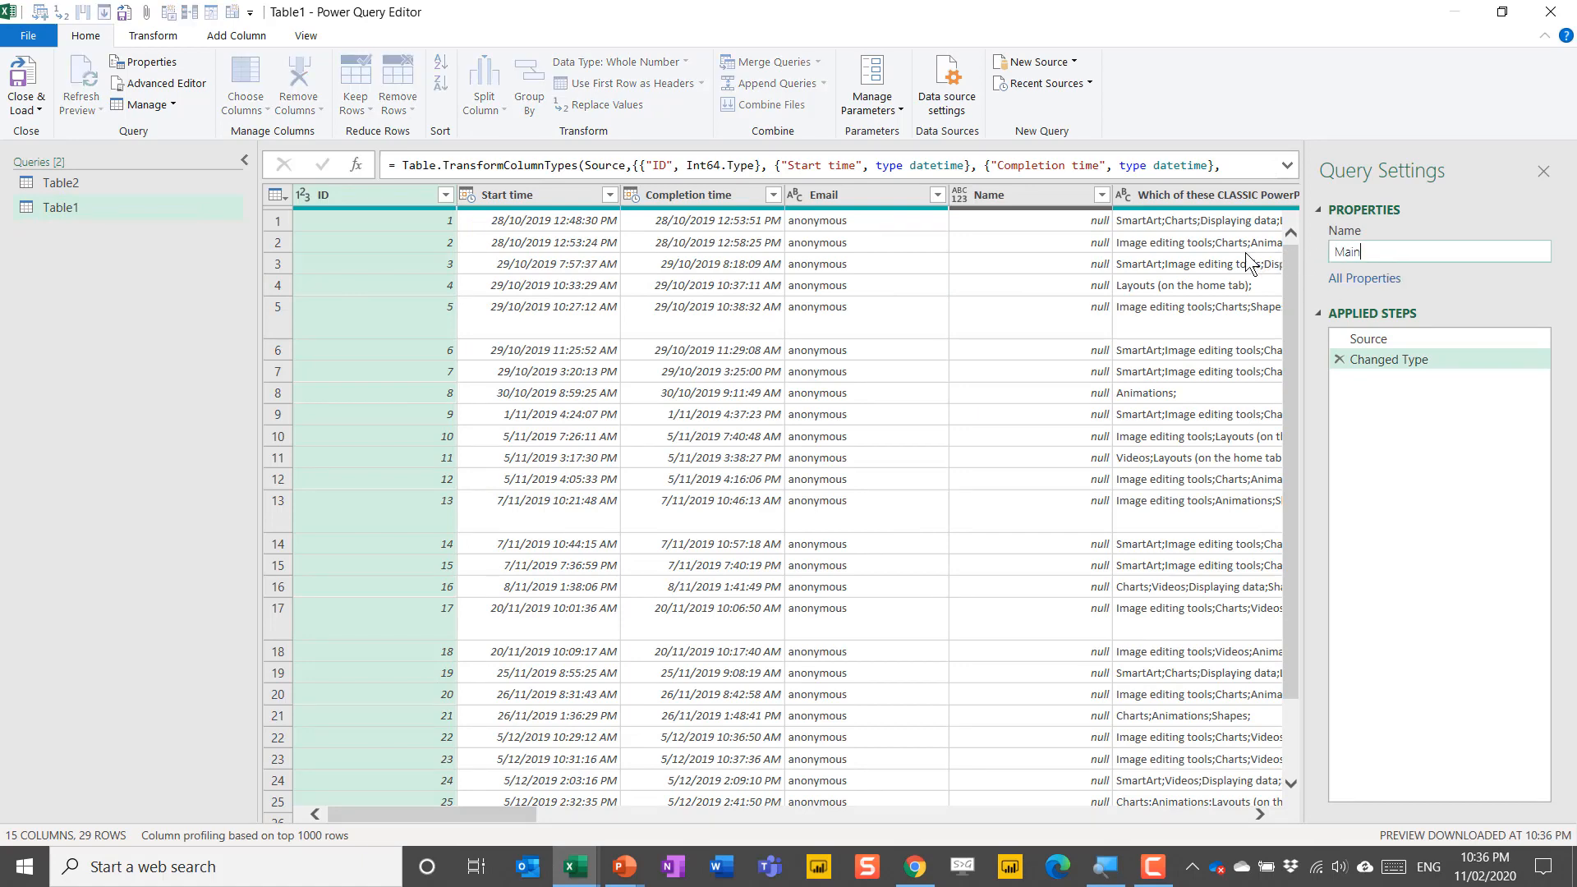
type(" Data")
key("Return")
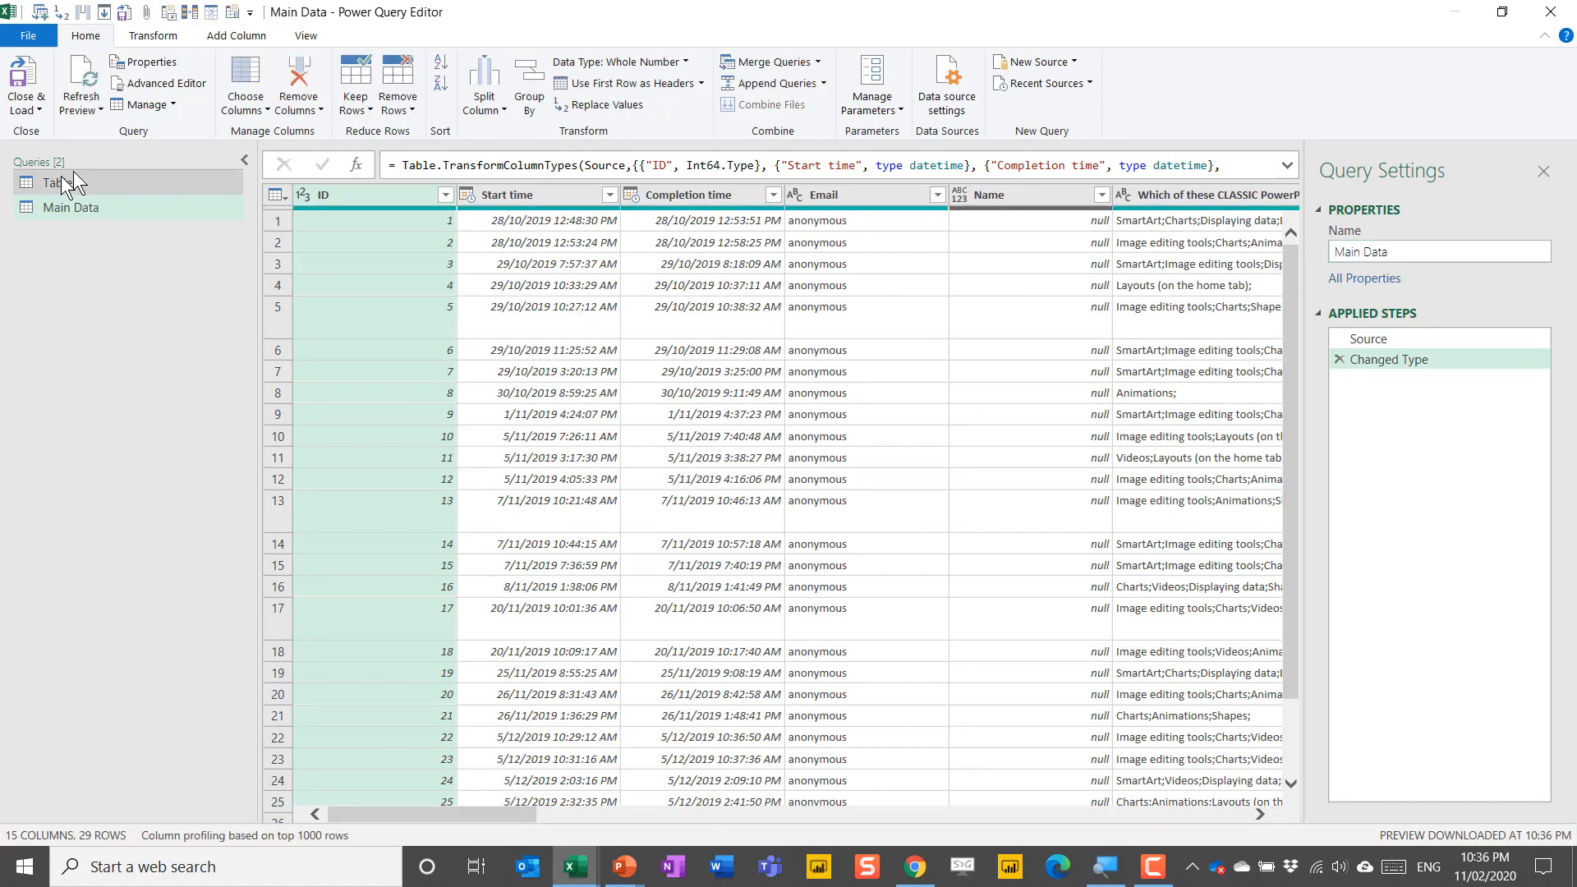
- Rename the Table2 query as Questions and reopen the Main Data query
left_click(82, 187)
left_click(1356, 251)
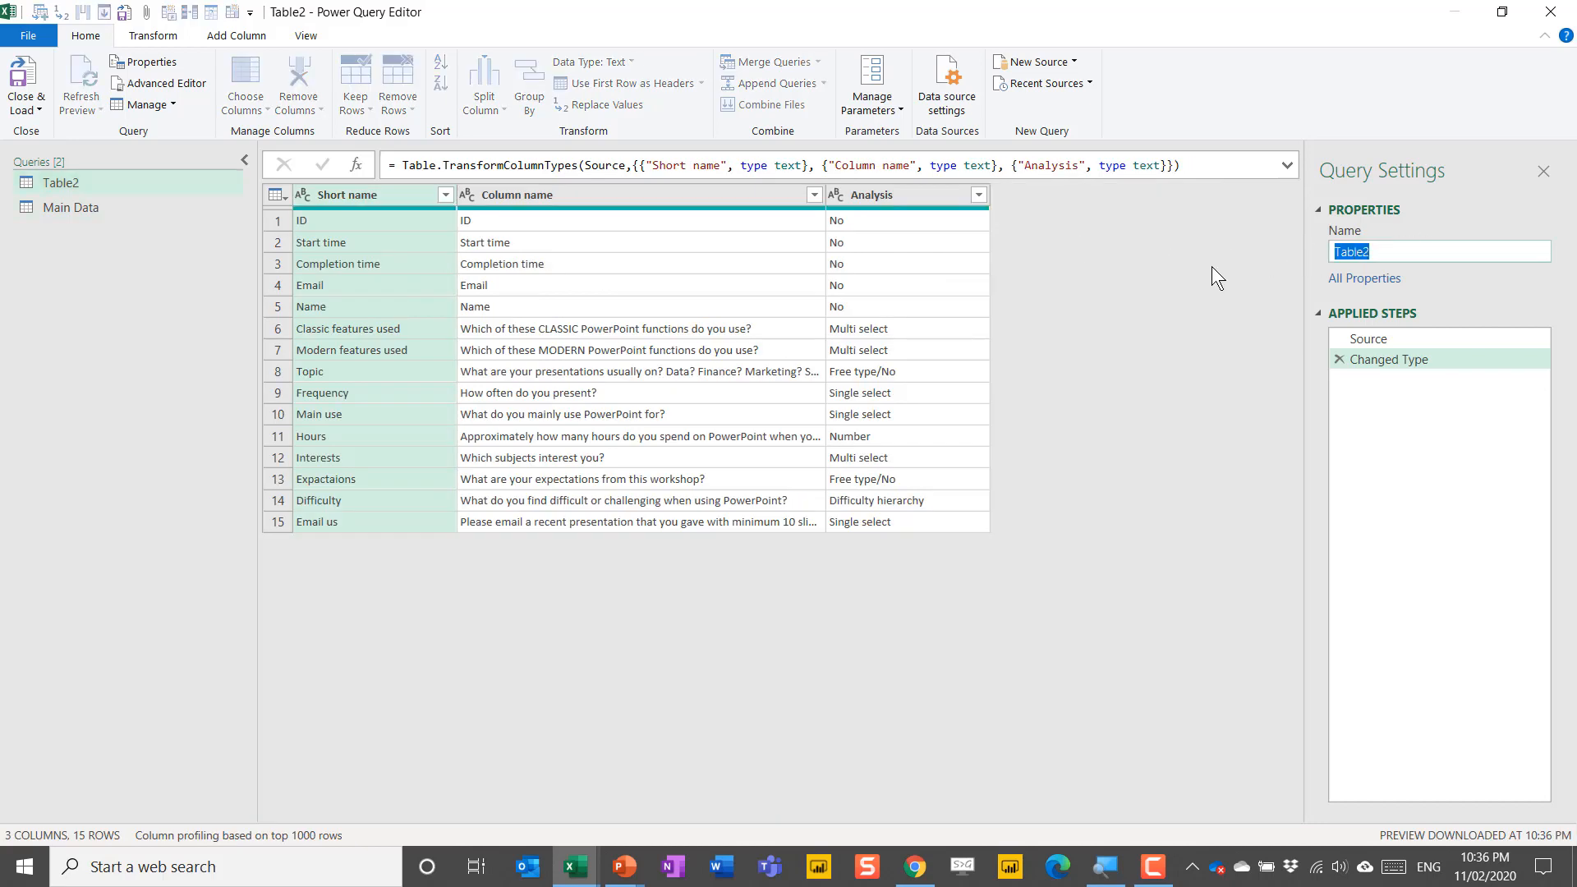
type("Questions")
key("Return")
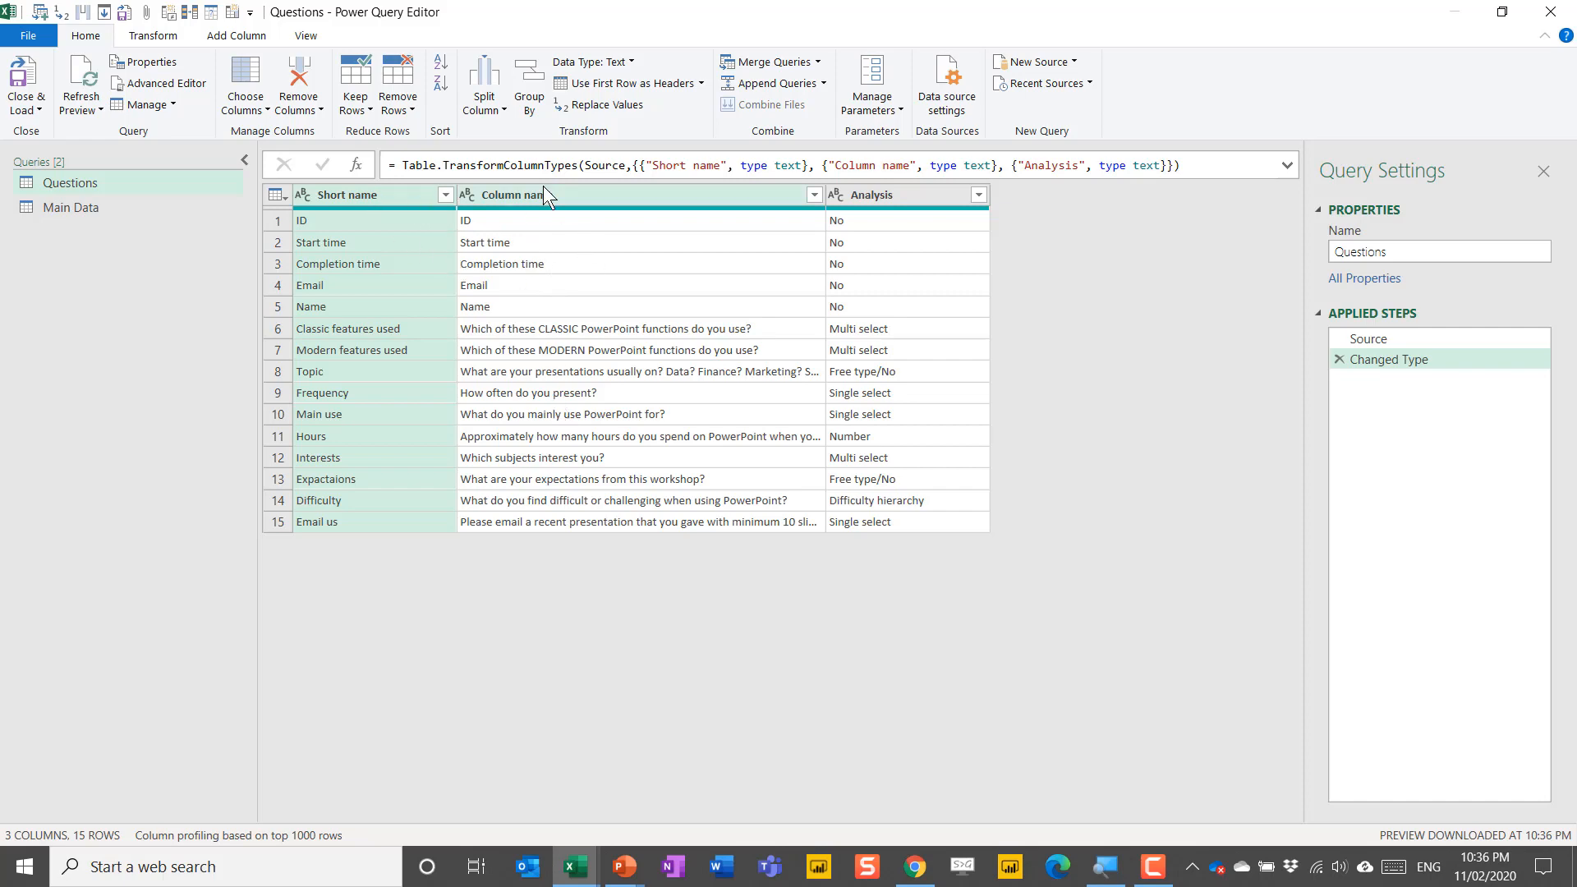
left_click(92, 208)
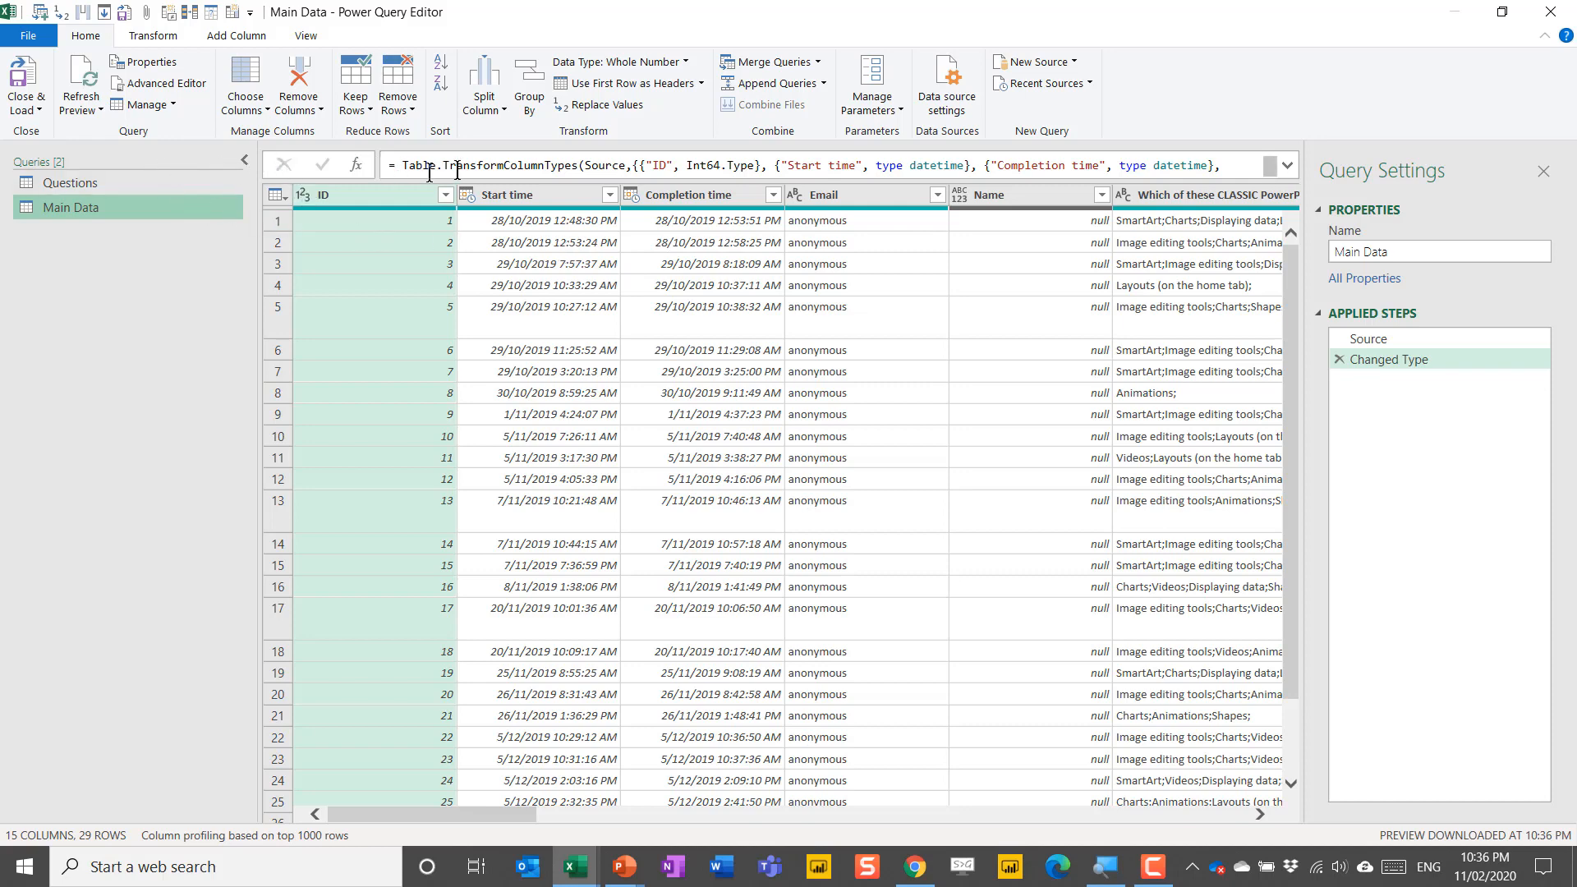
- Demote the Main Data headers to the first row and transpose the table
left_click(701, 83)
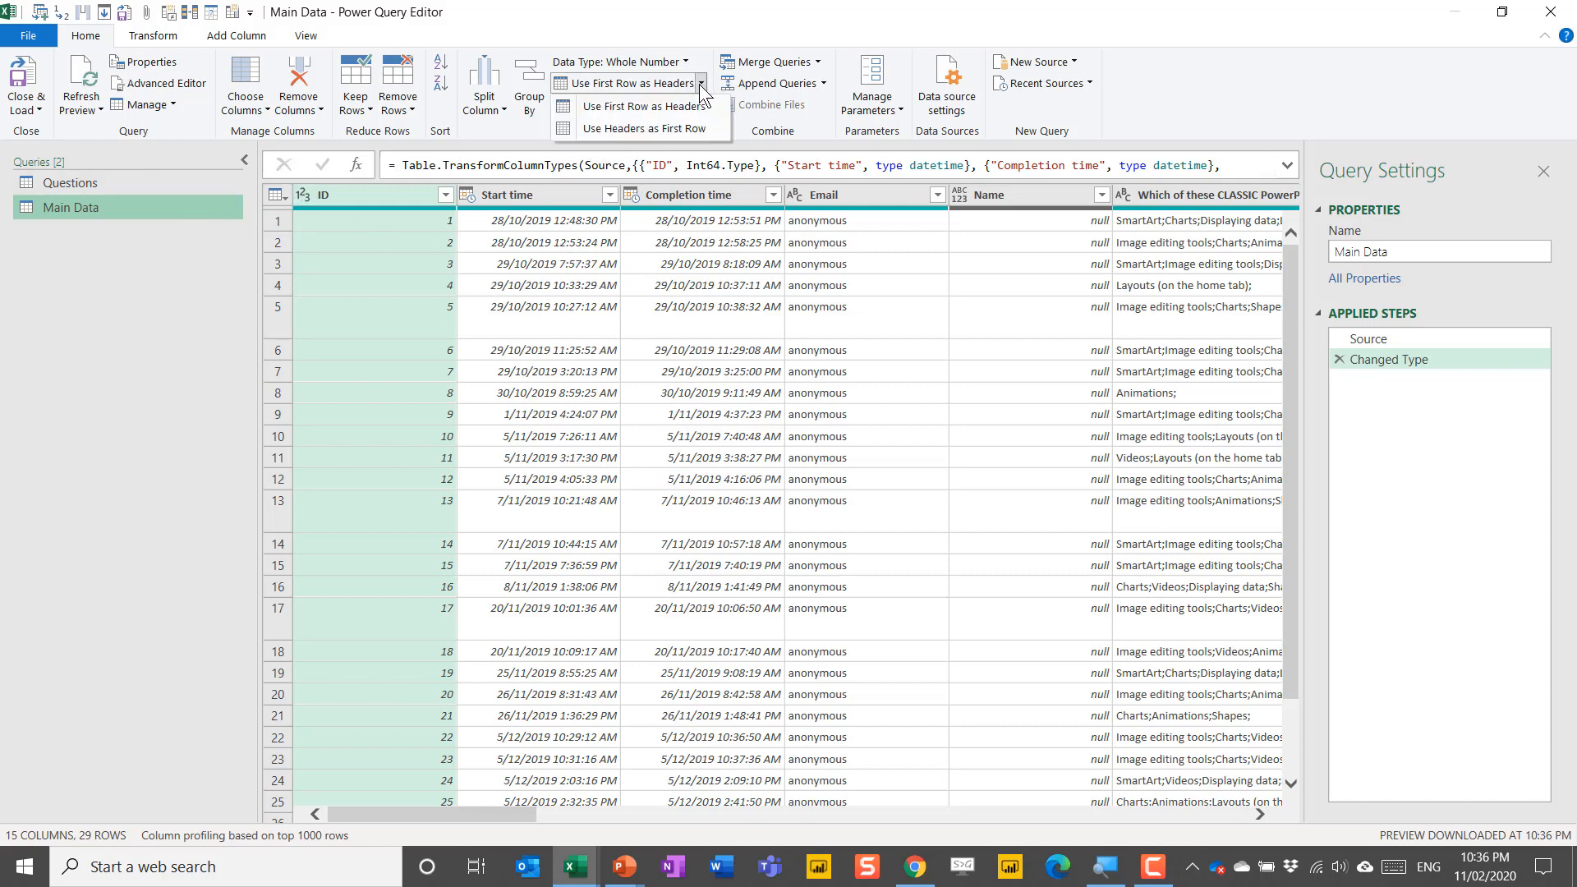
left_click(600, 129)
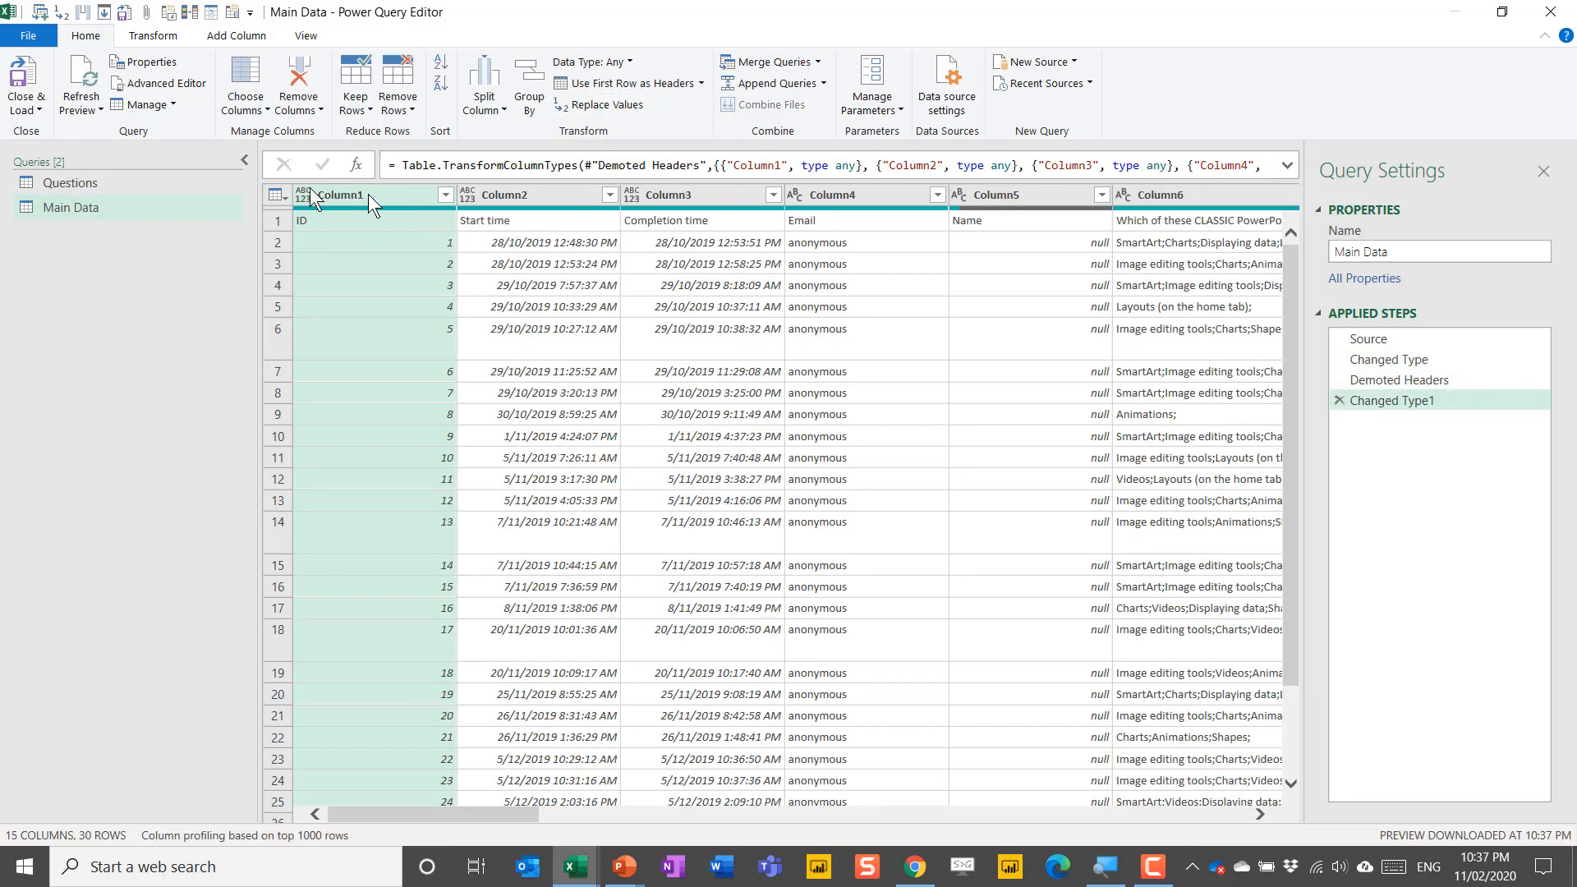
left_click(153, 35)
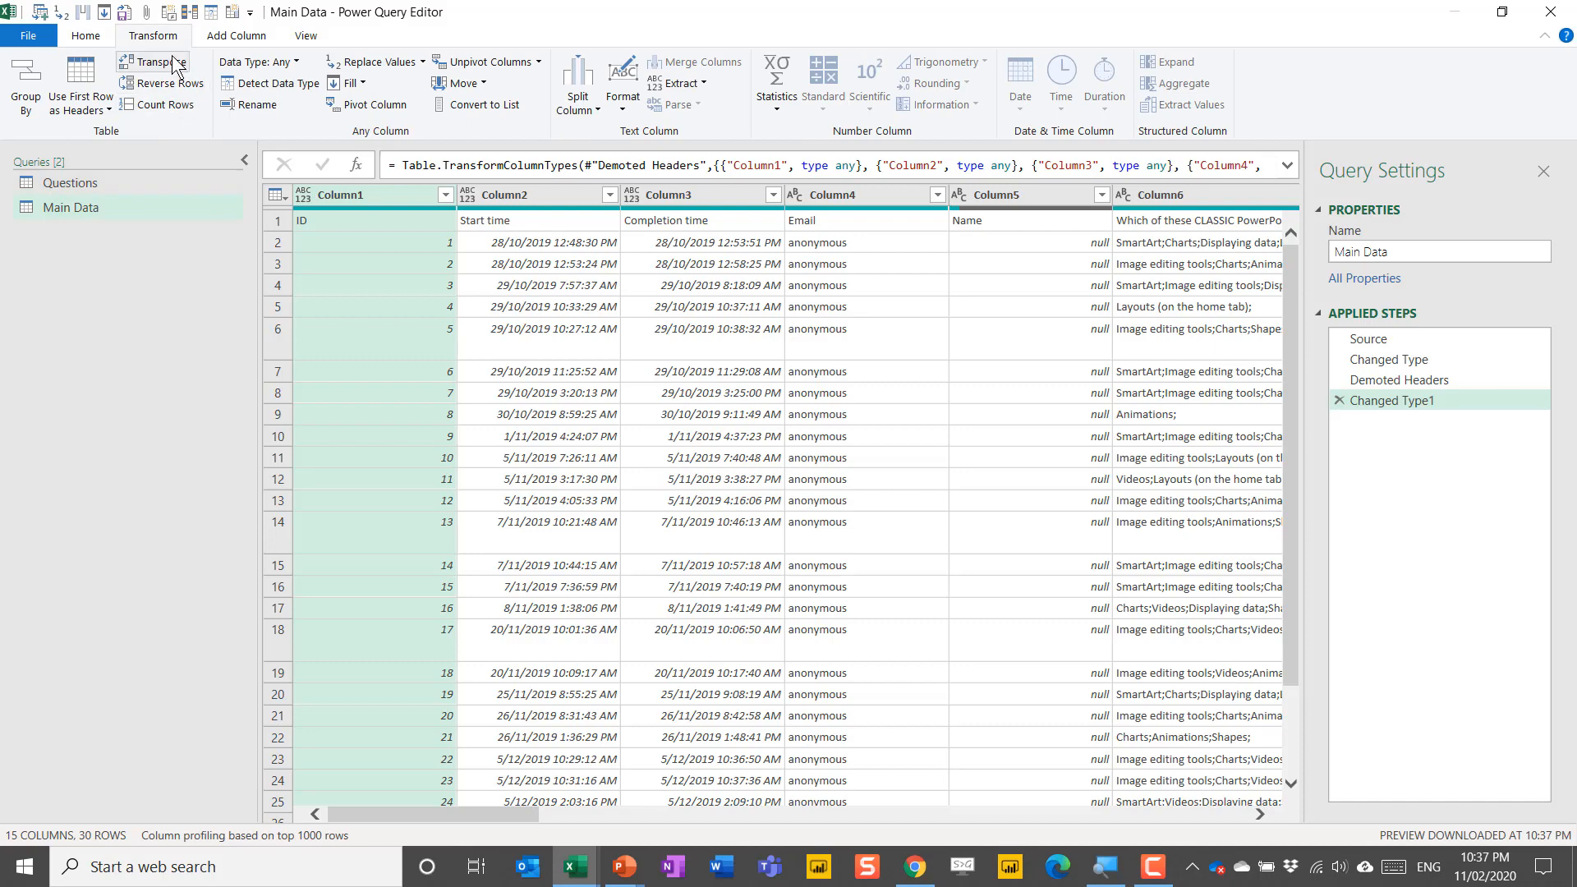
left_click(160, 63)
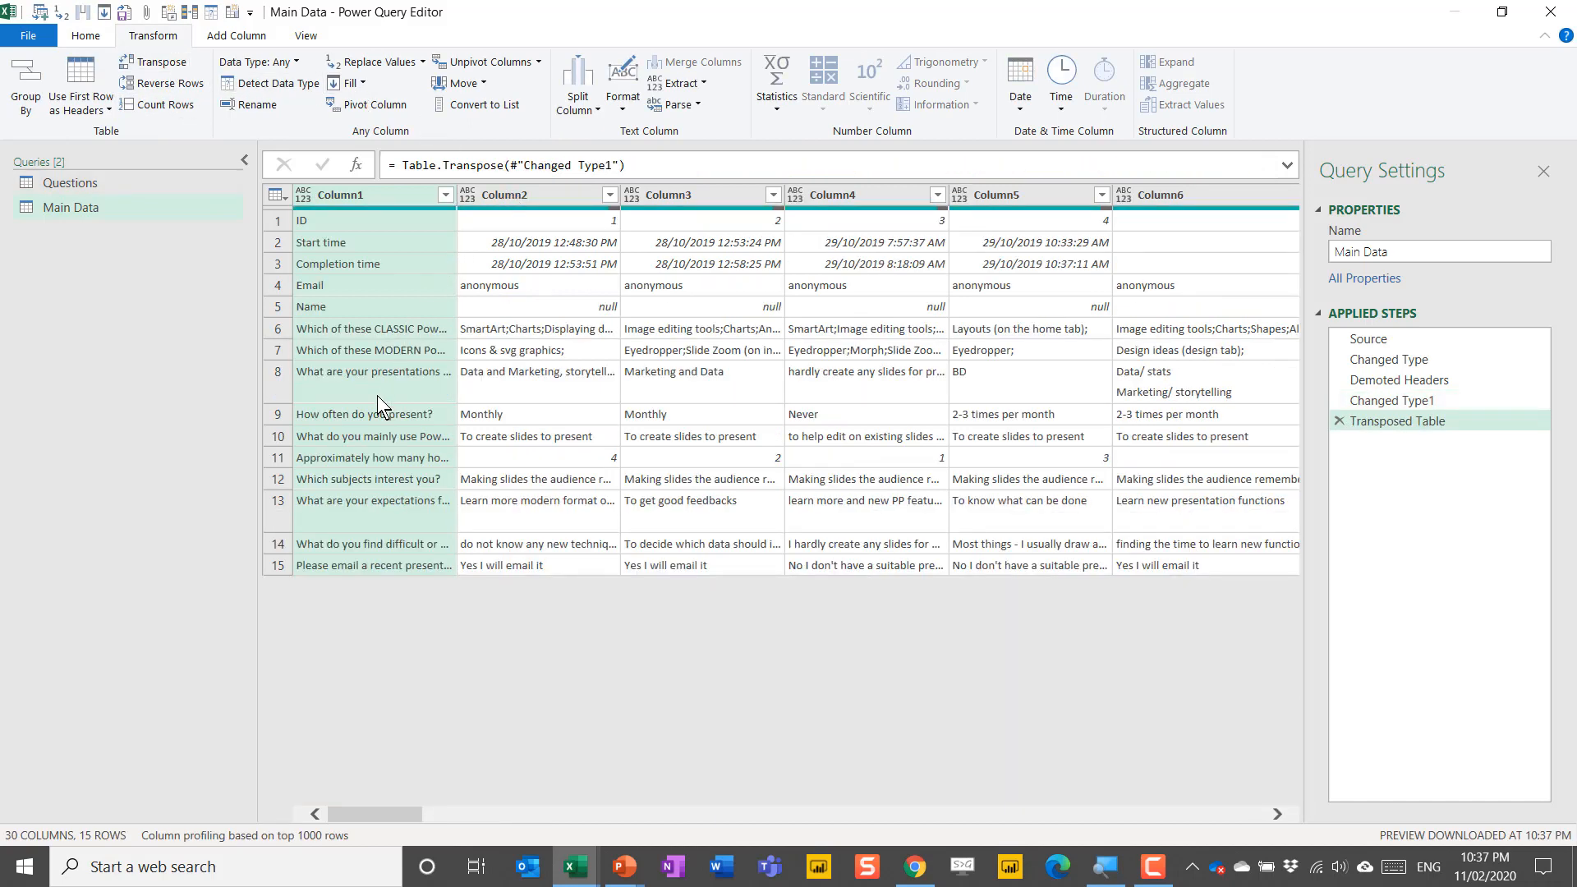
- Compare the question texts in Column1 of Main Data with the Column name and Short name columns of the Questions query
left_click(485, 197)
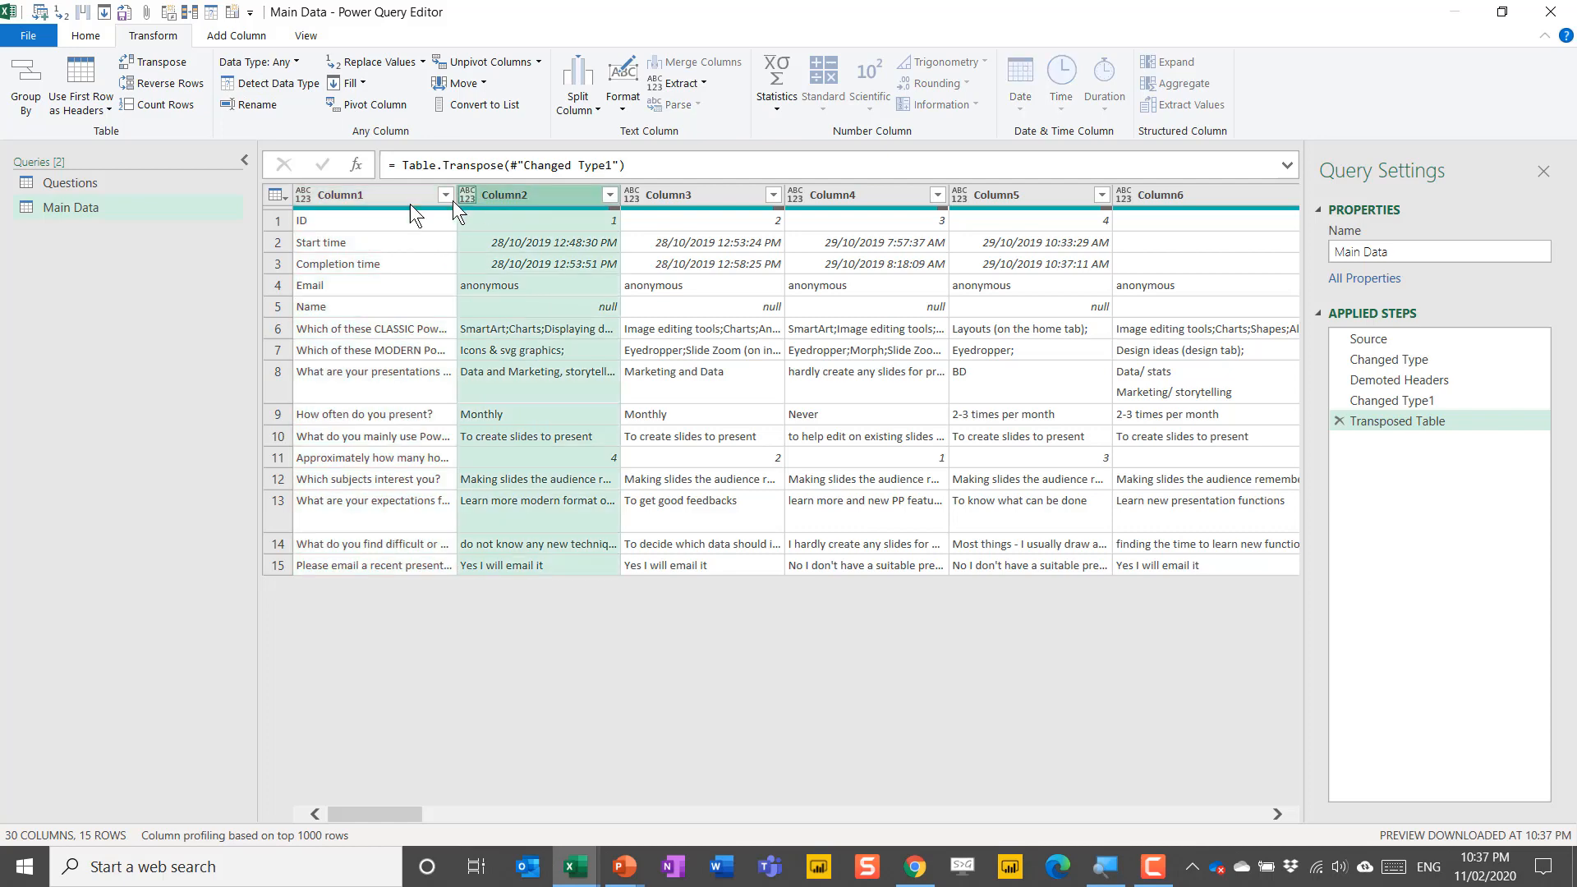
left_click(382, 205)
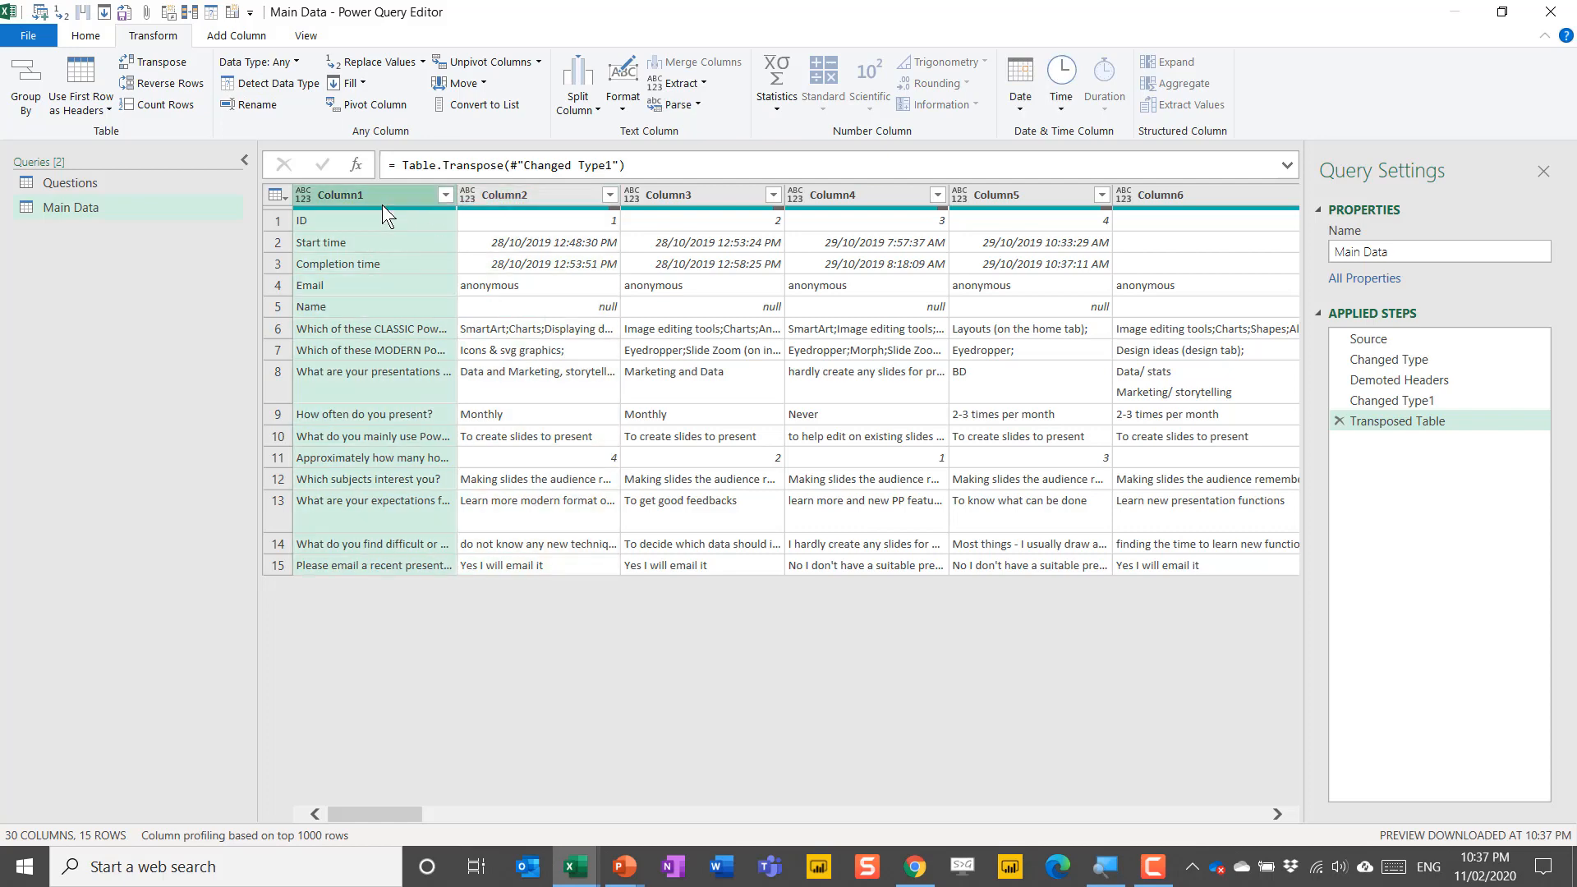
left_click(137, 183)
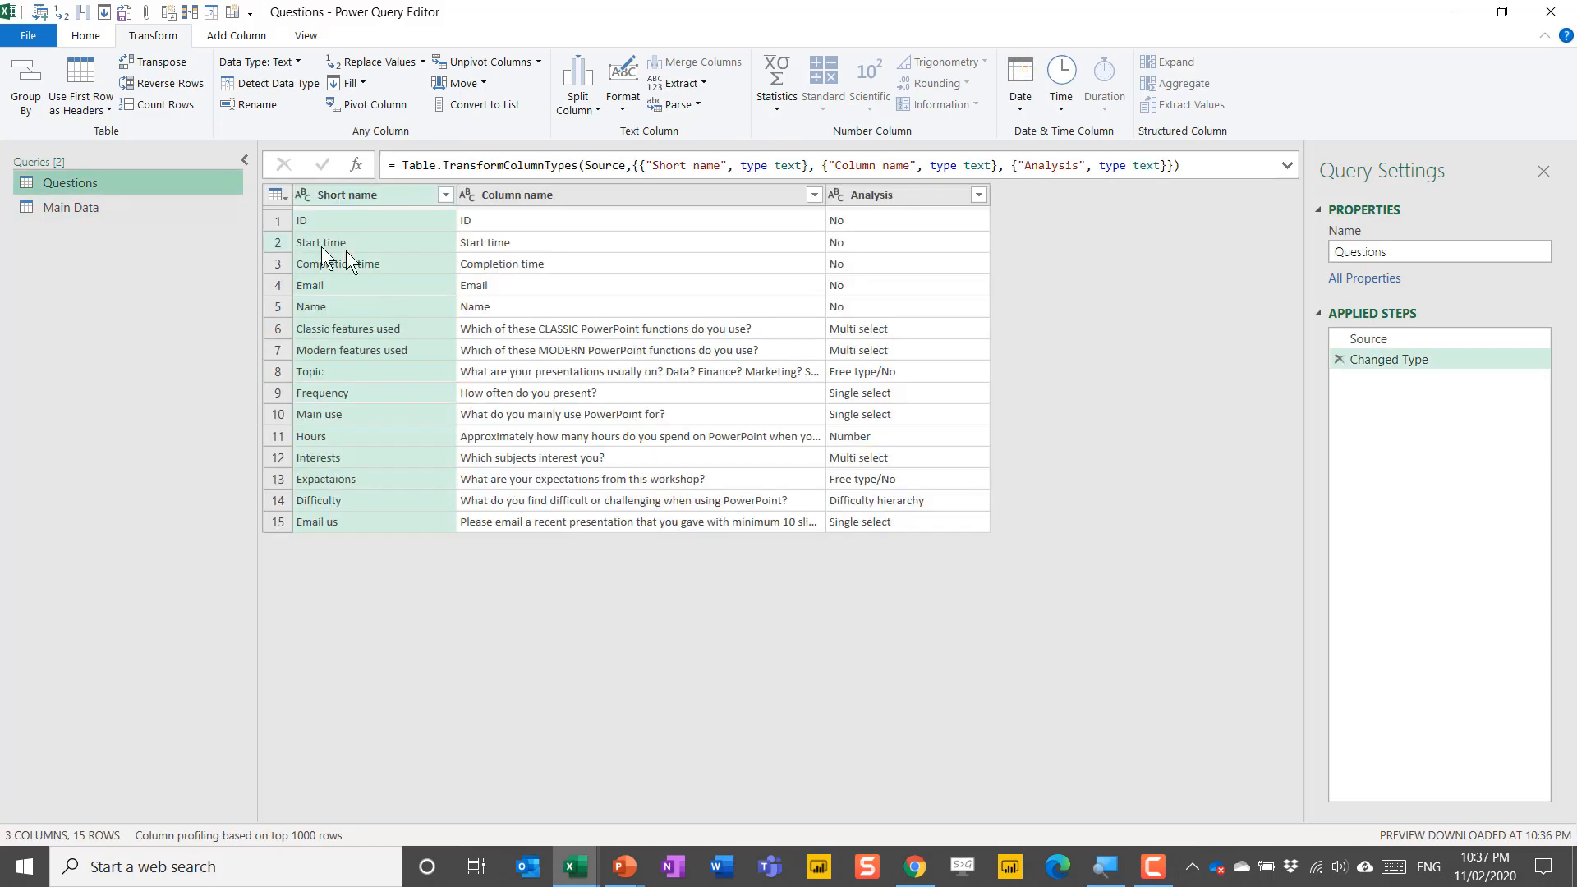
left_click(532, 195)
left_click(391, 195)
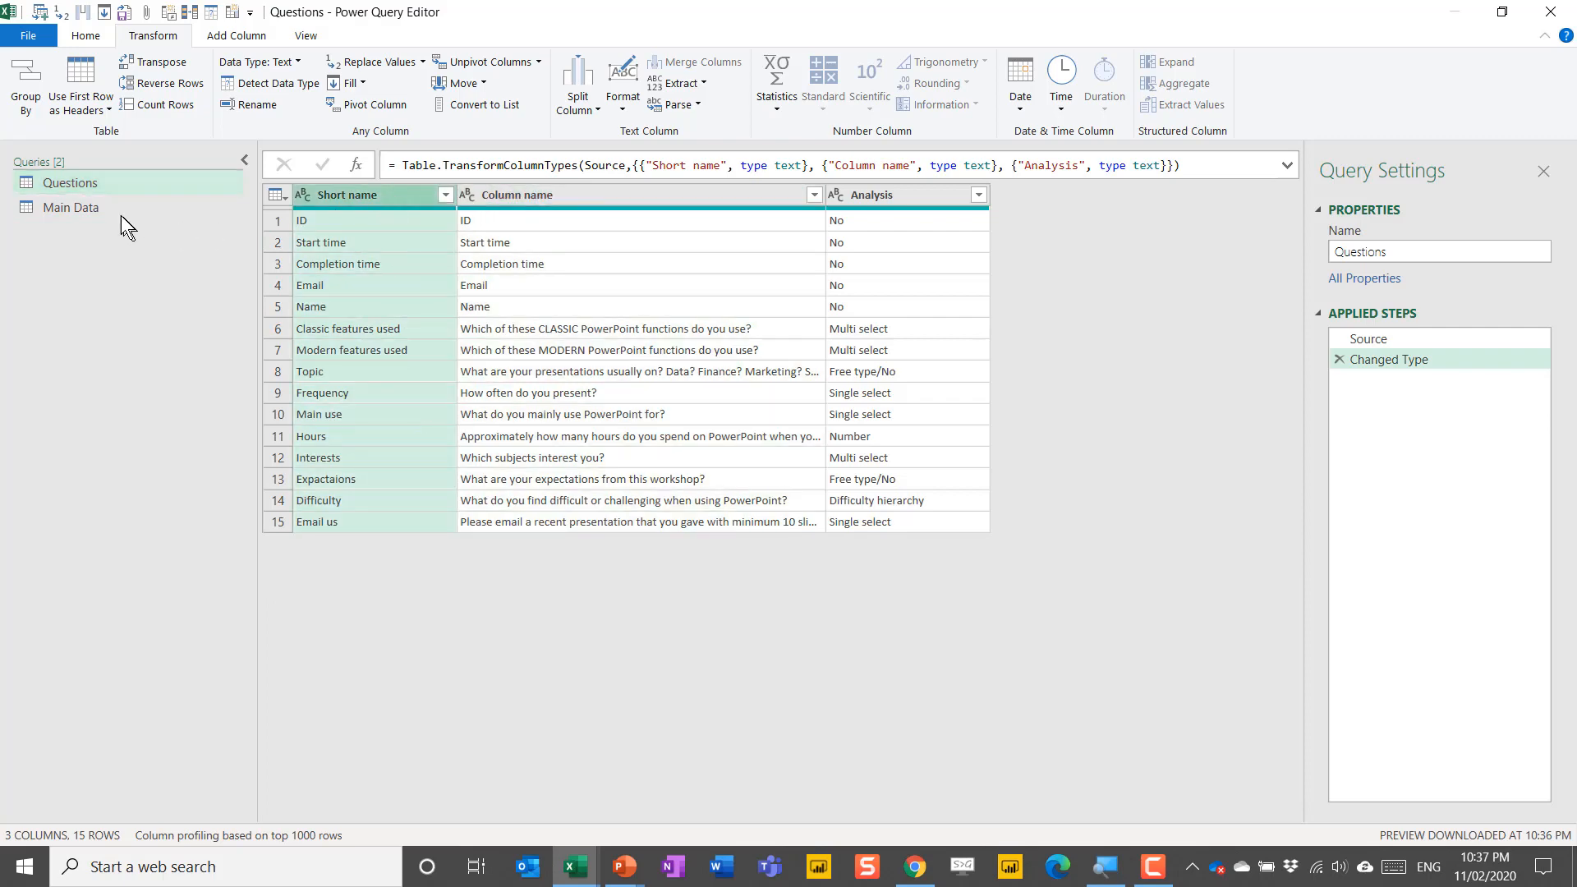
left_click(113, 209)
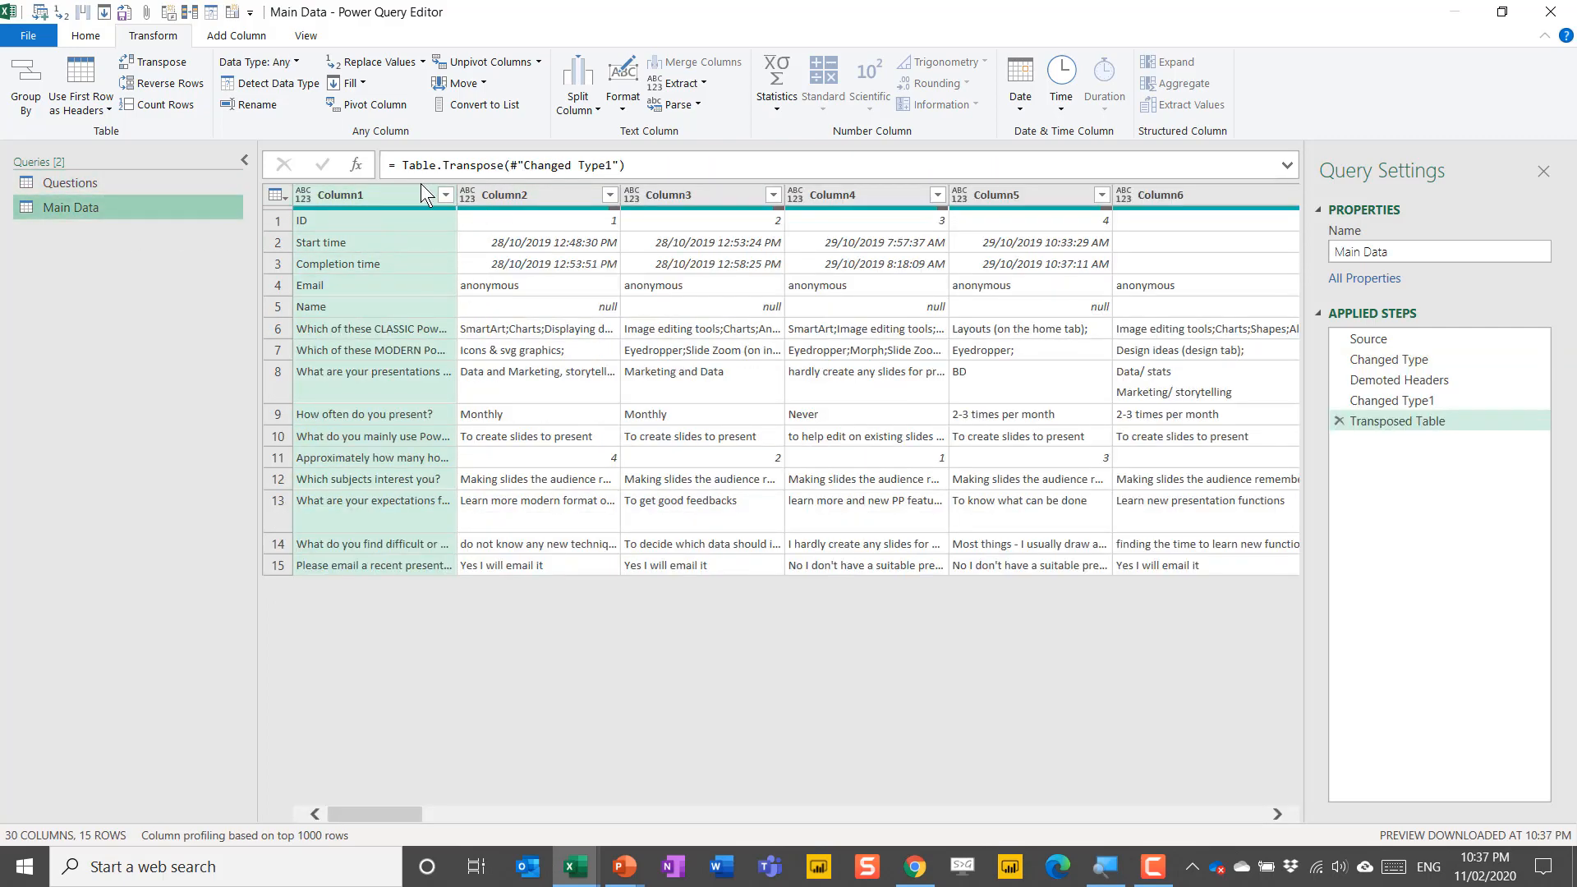
- Merge Main Data with Questions, matching Column1 to Column name with a Left Outer join
left_click(87, 35)
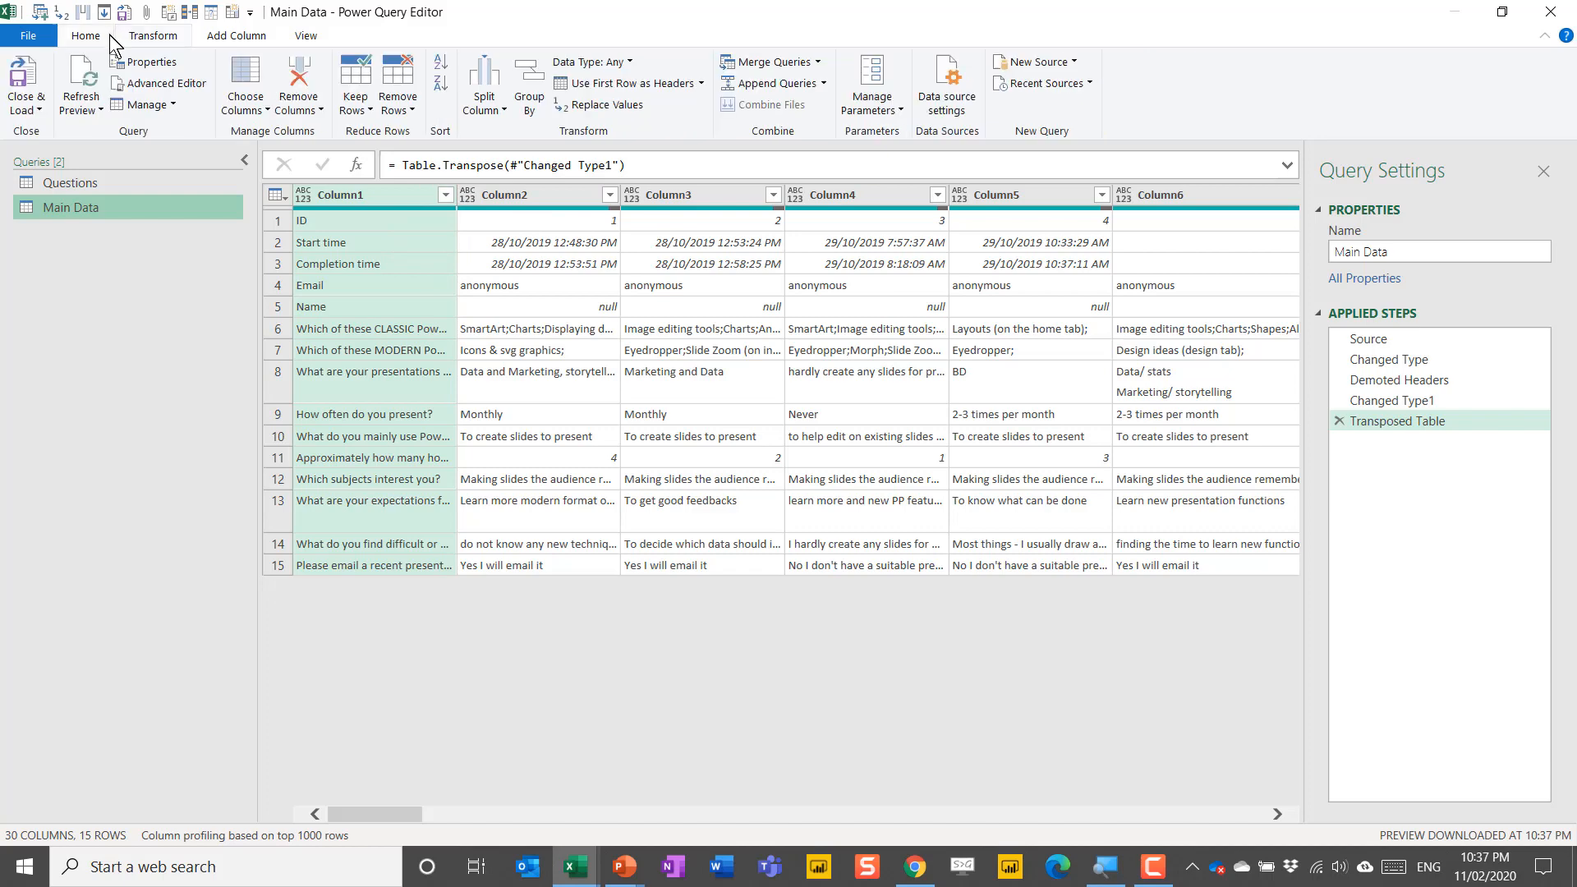
left_click(770, 62)
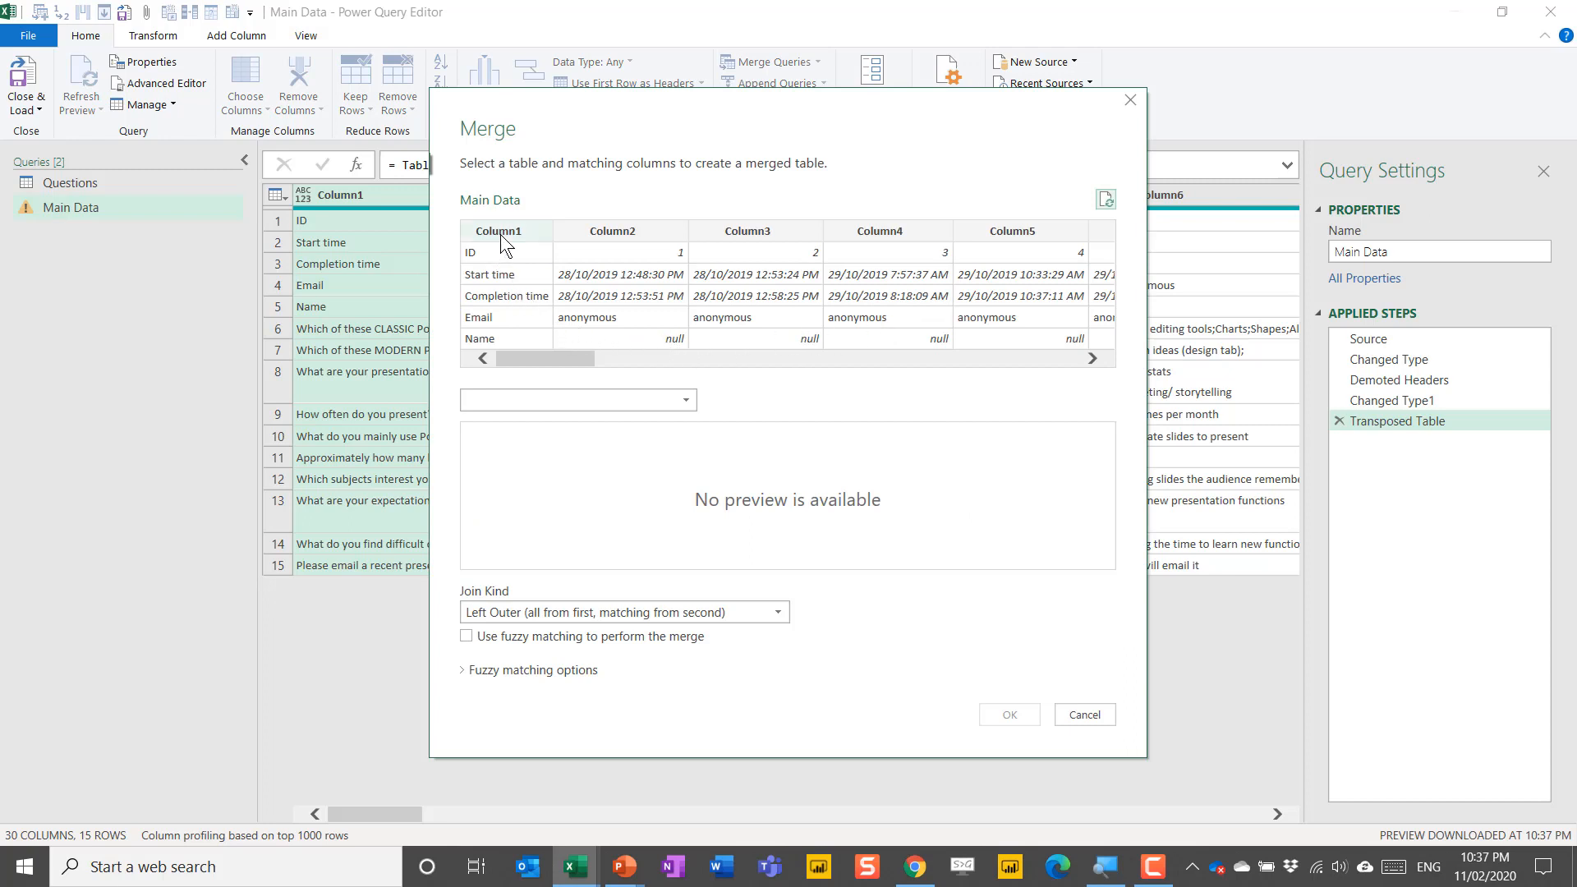
left_click(501, 234)
left_click(676, 399)
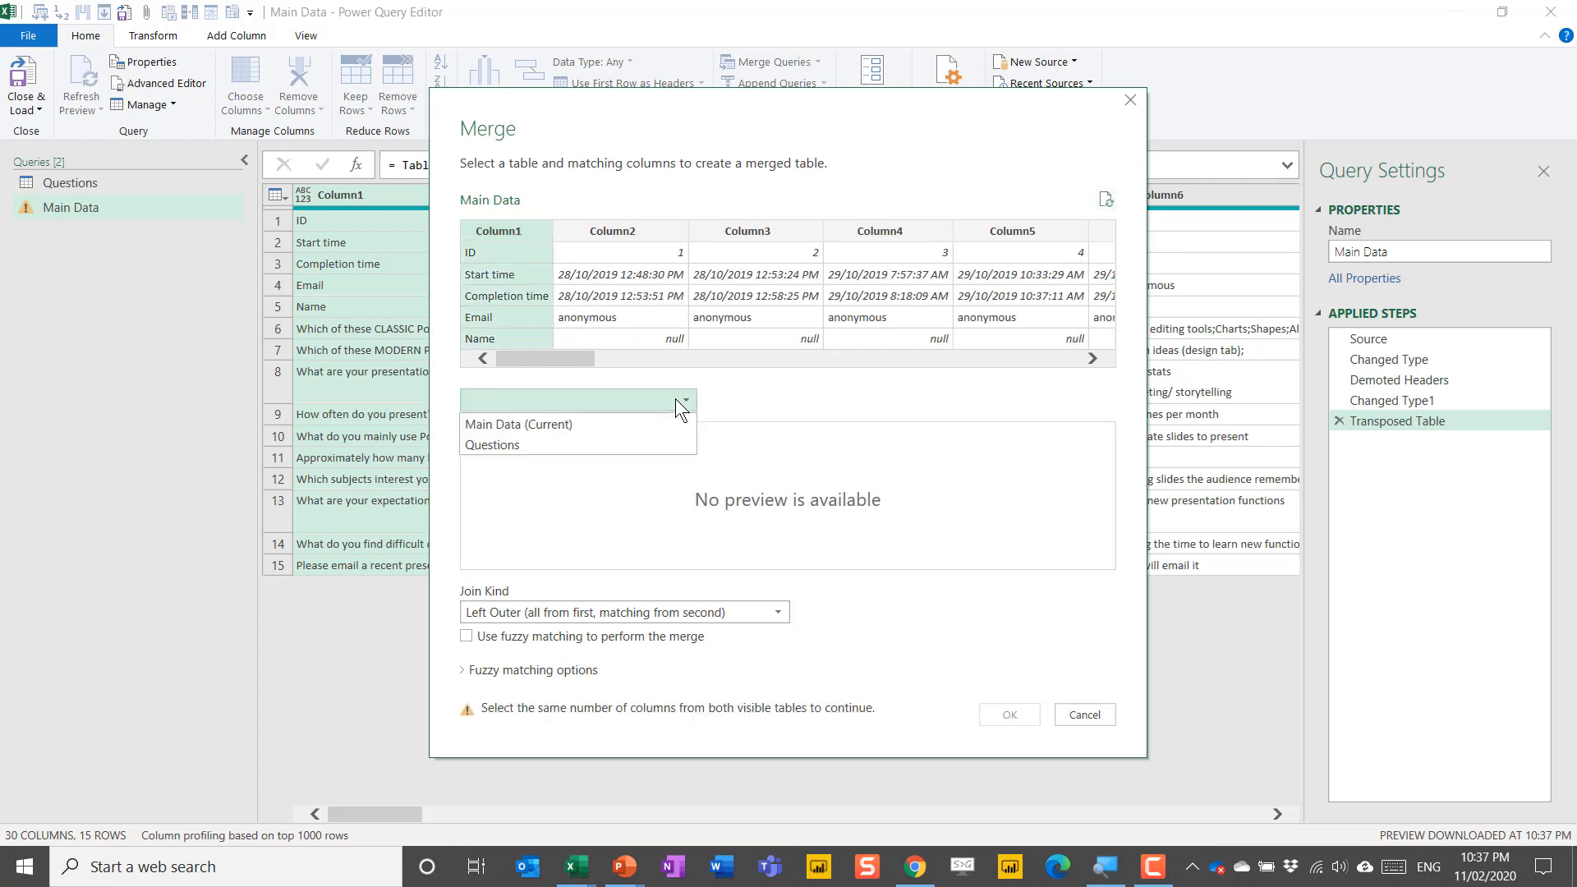
left_click(534, 443)
left_click(593, 433)
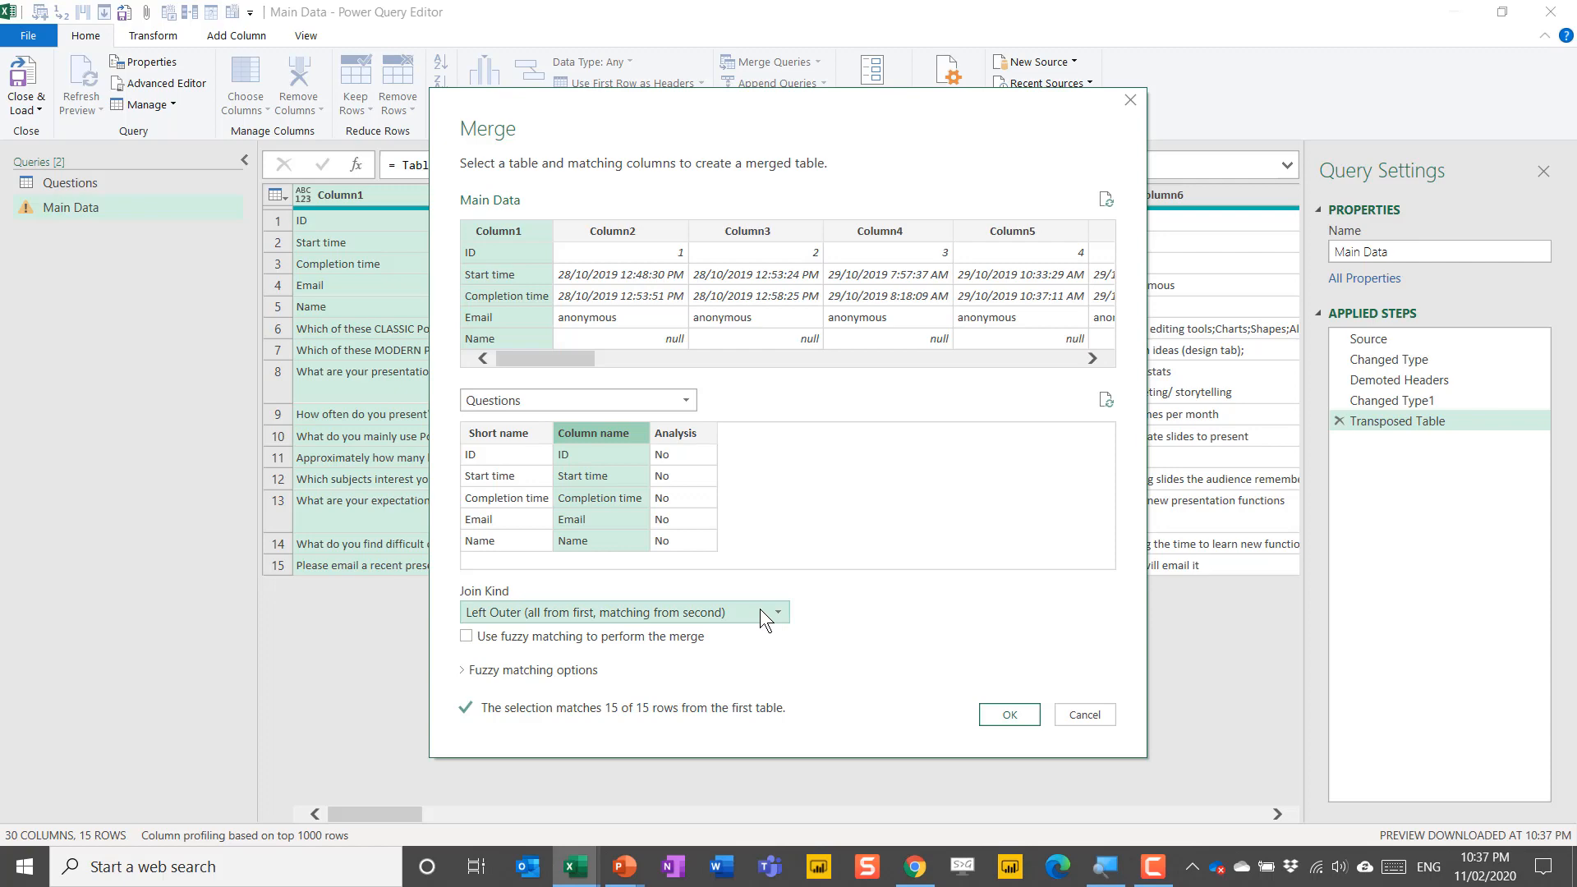
left_click(1009, 715)
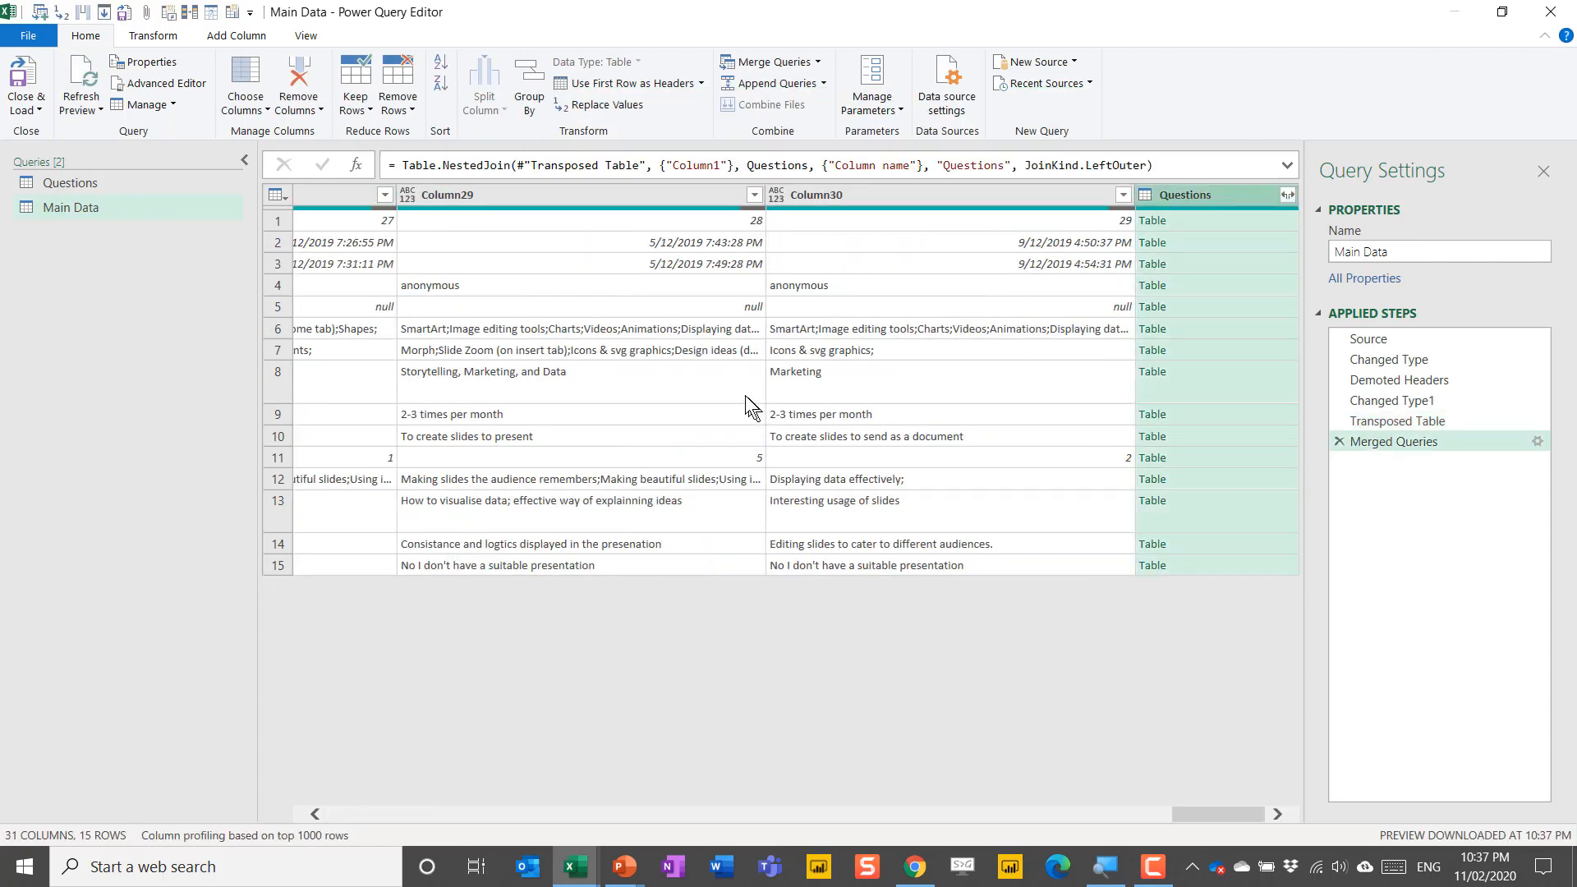
- Expand the merged Questions column to Short name only, without the original name as prefix, and move it to the beginning
left_click(1288, 195)
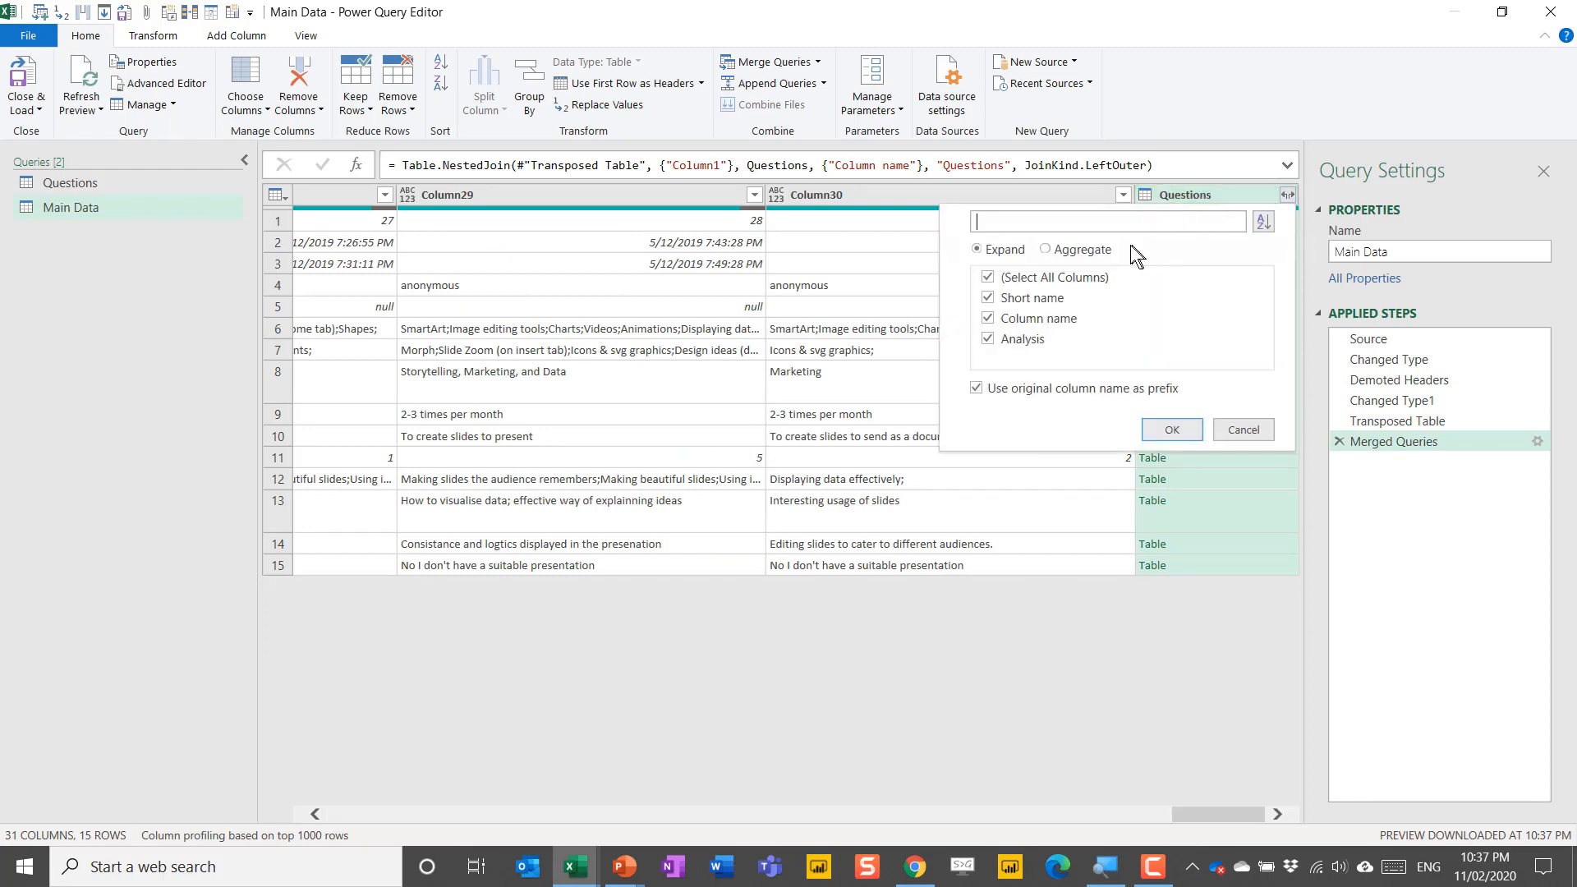
left_click(988, 278)
left_click(988, 297)
left_click(1173, 429)
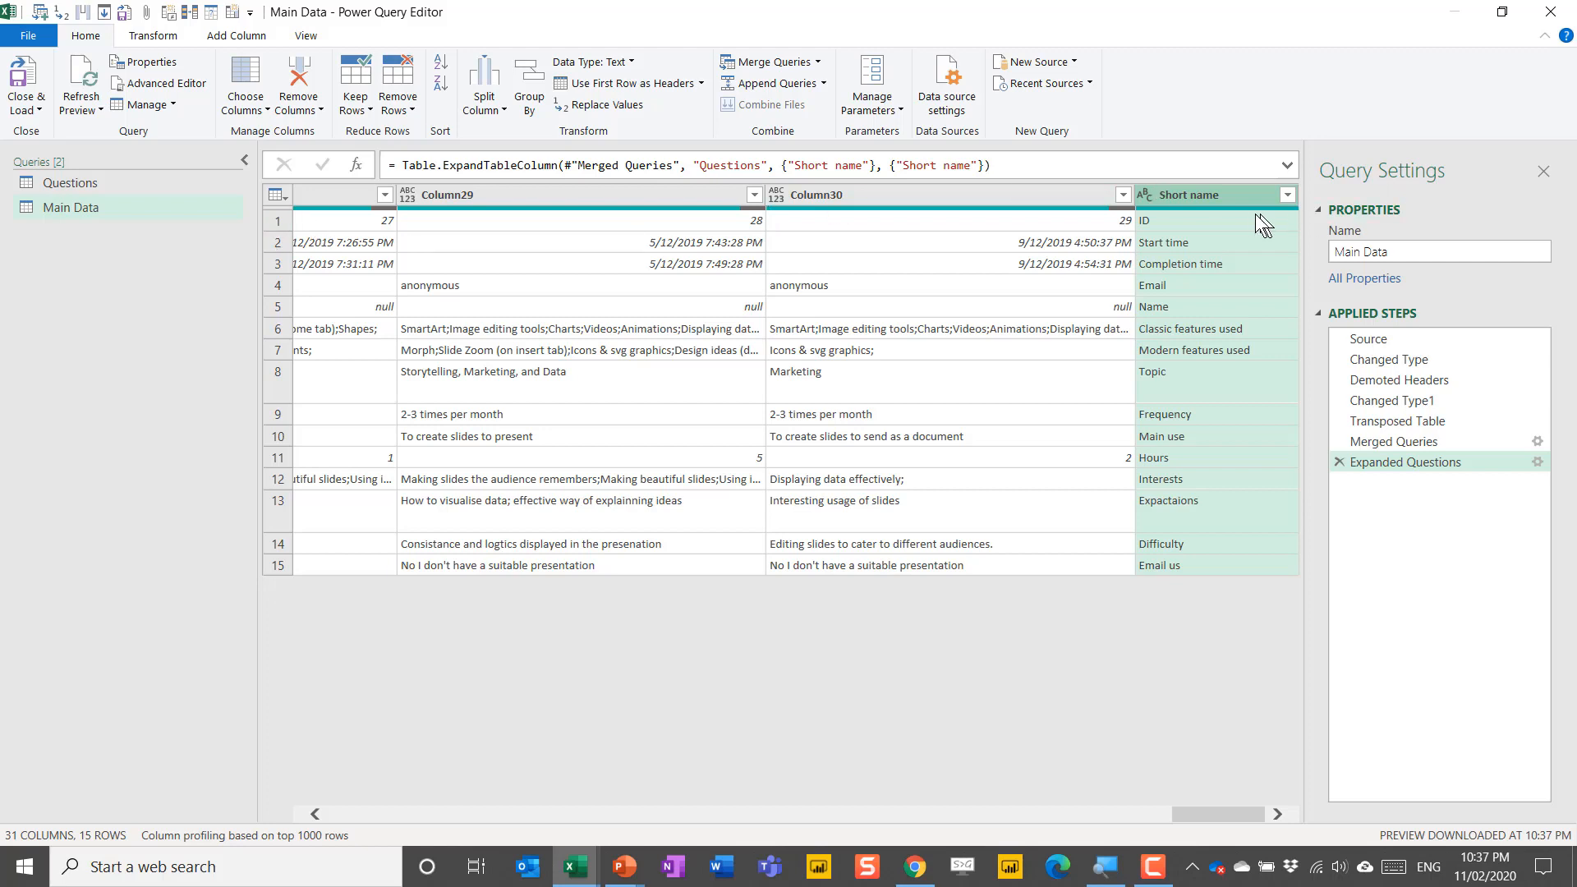
right_click(1229, 199)
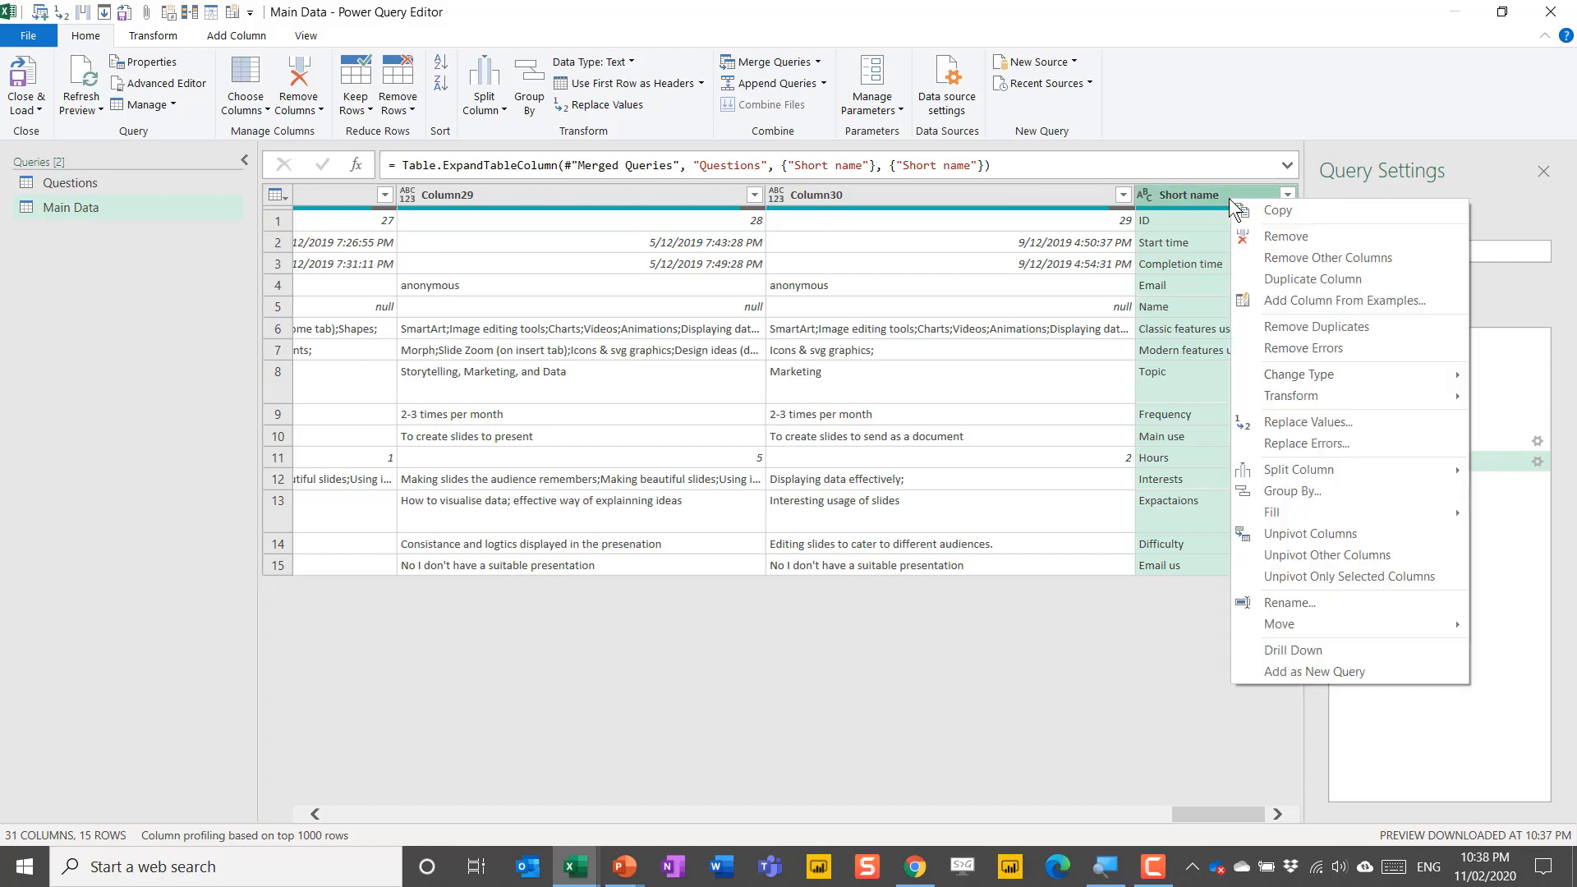
mouse_move(1370, 623)
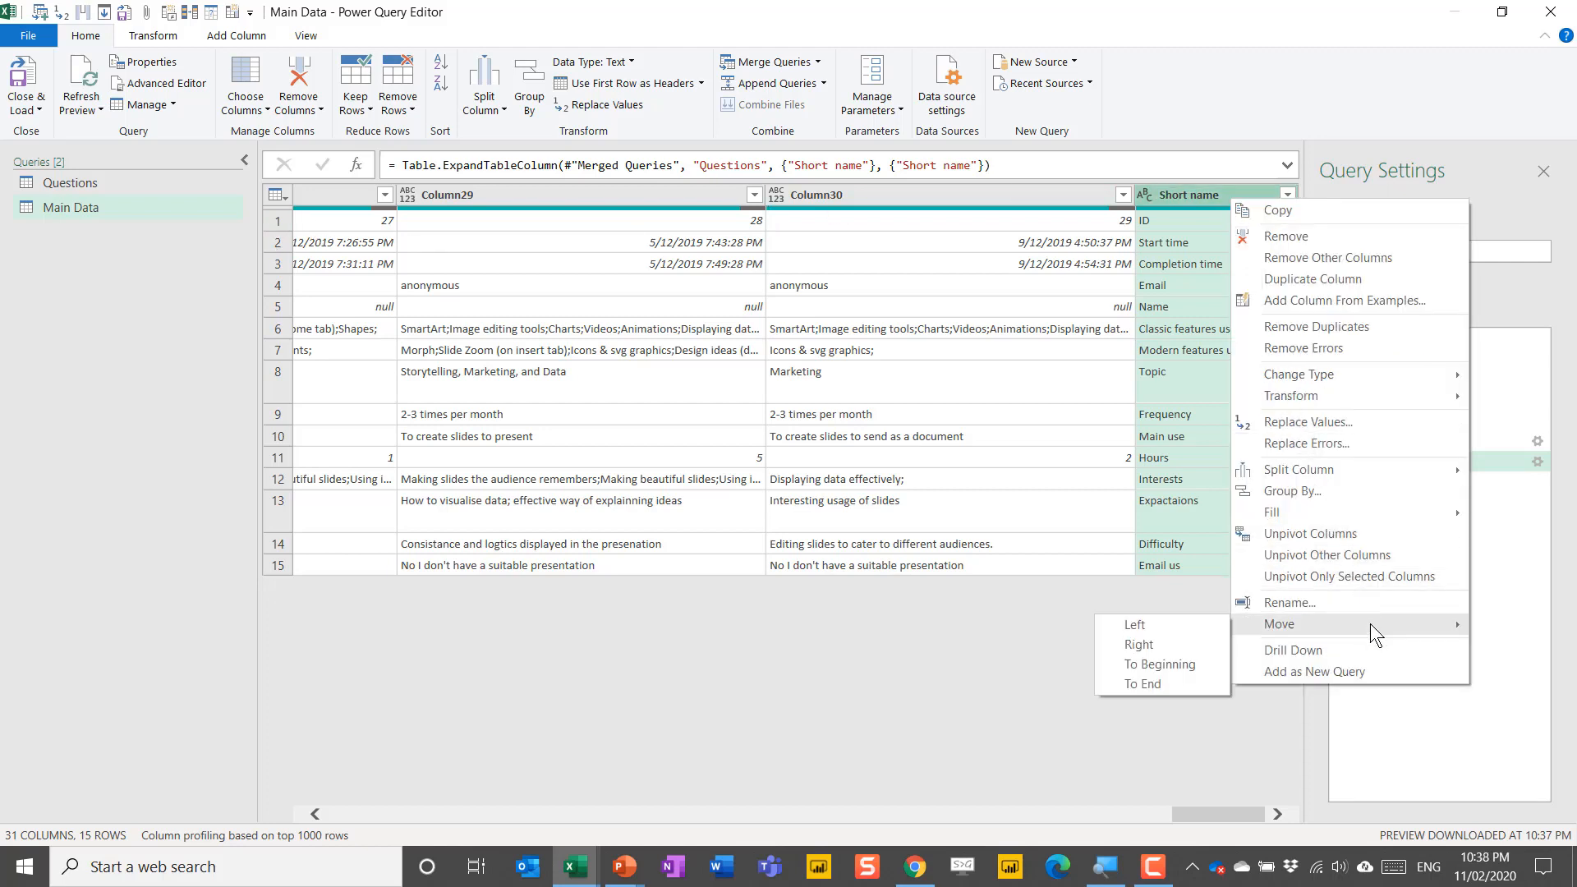
left_click(1183, 663)
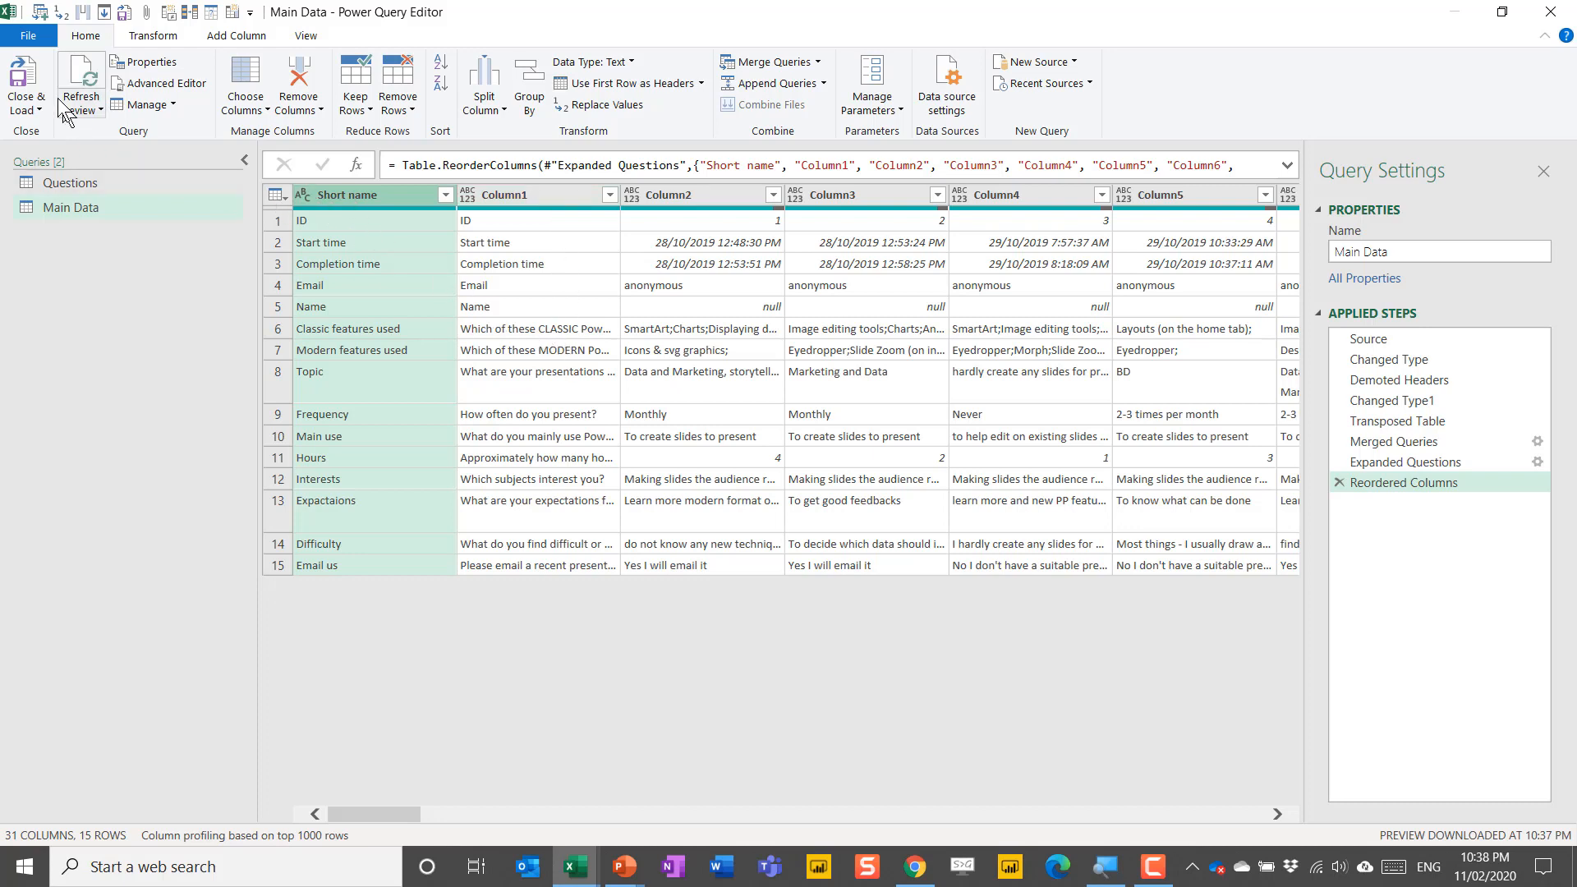
- Transpose the Main Data table back and promote its first row to headers
left_click(152, 37)
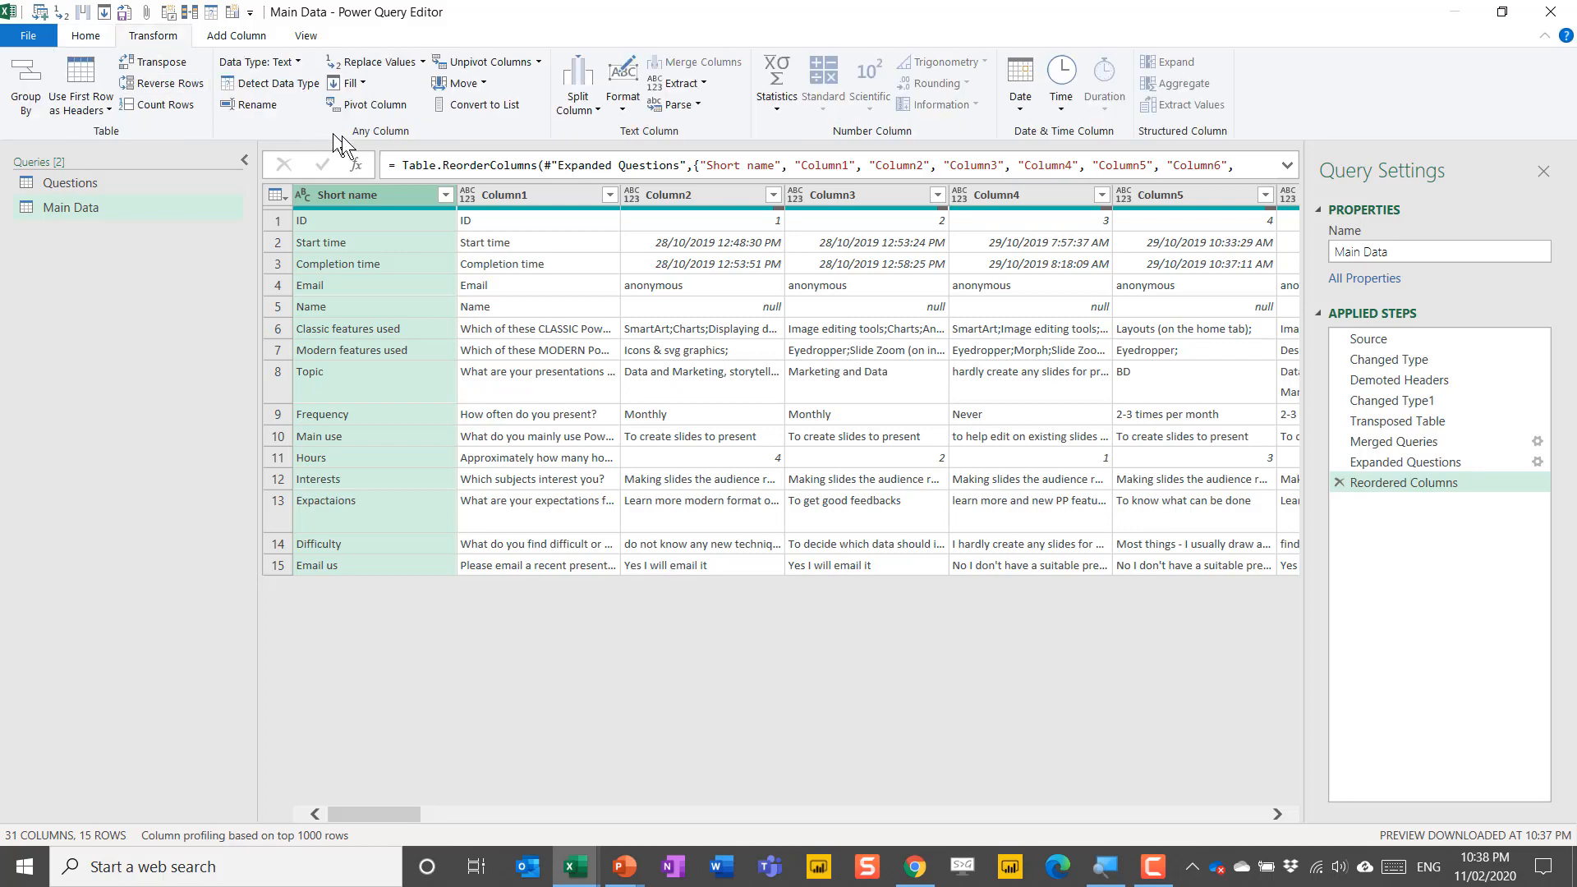
left_click(153, 61)
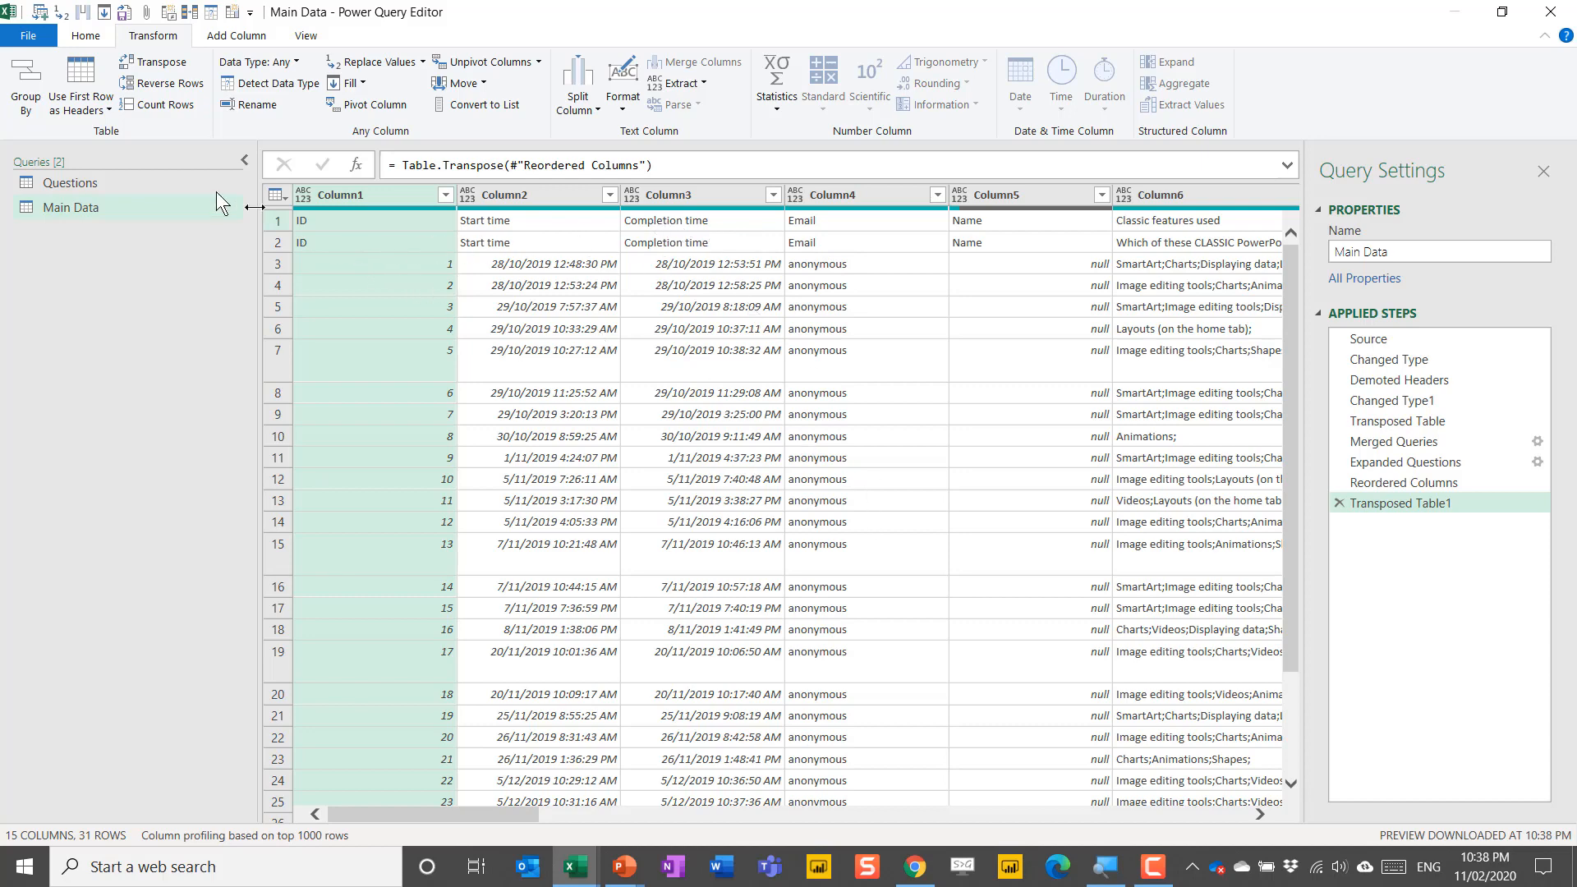
left_click(85, 76)
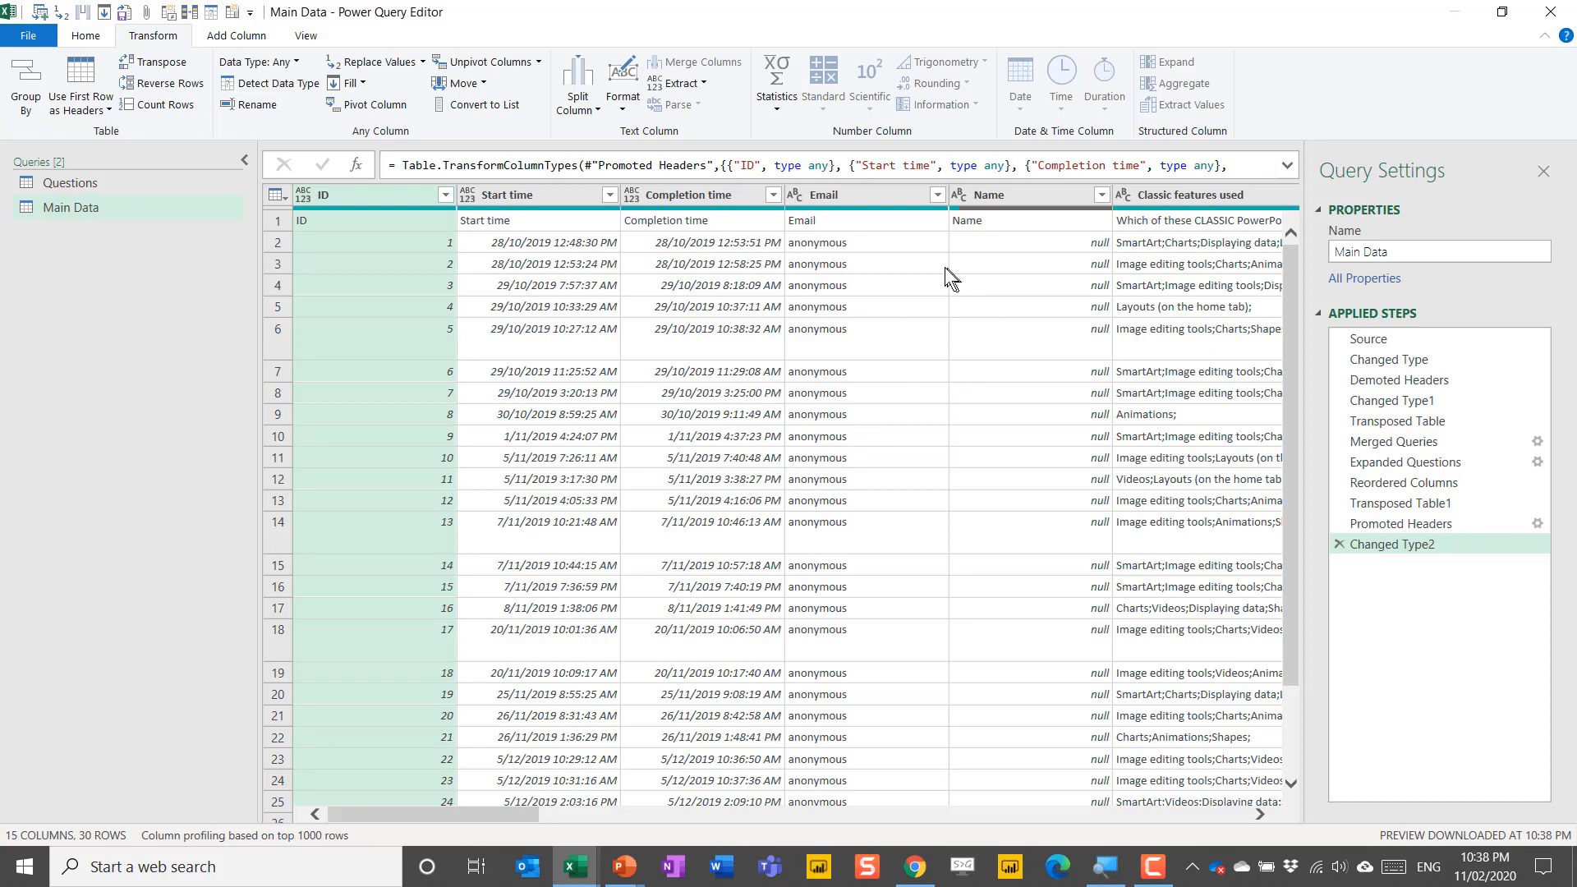
- Filter out the leftover question-text row by excluding the value Email from the Email column
left_click(938, 196)
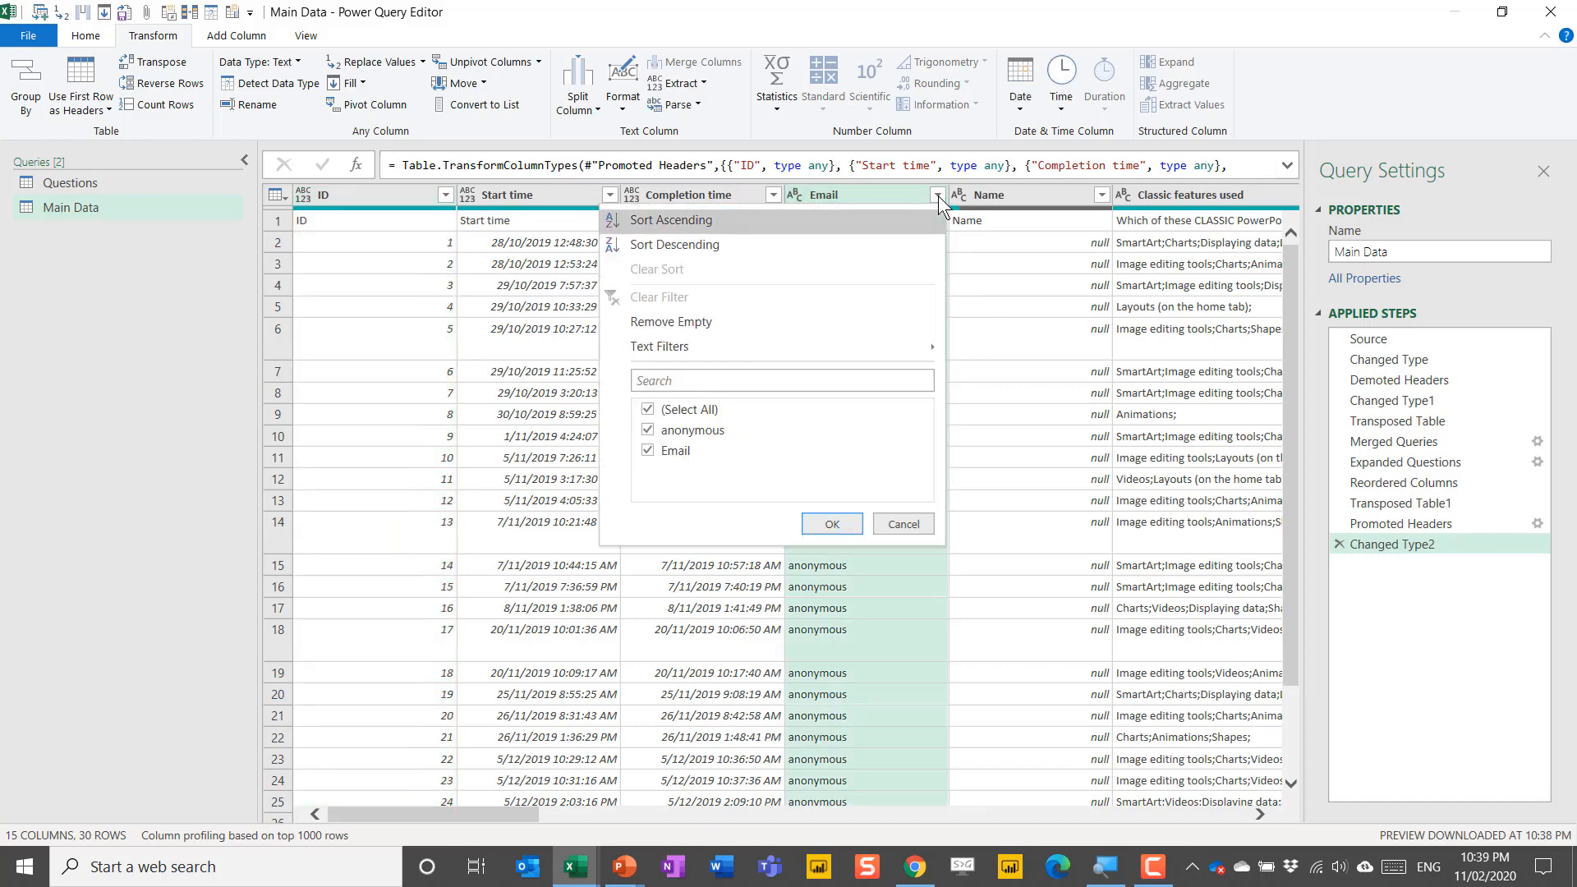
left_click(648, 451)
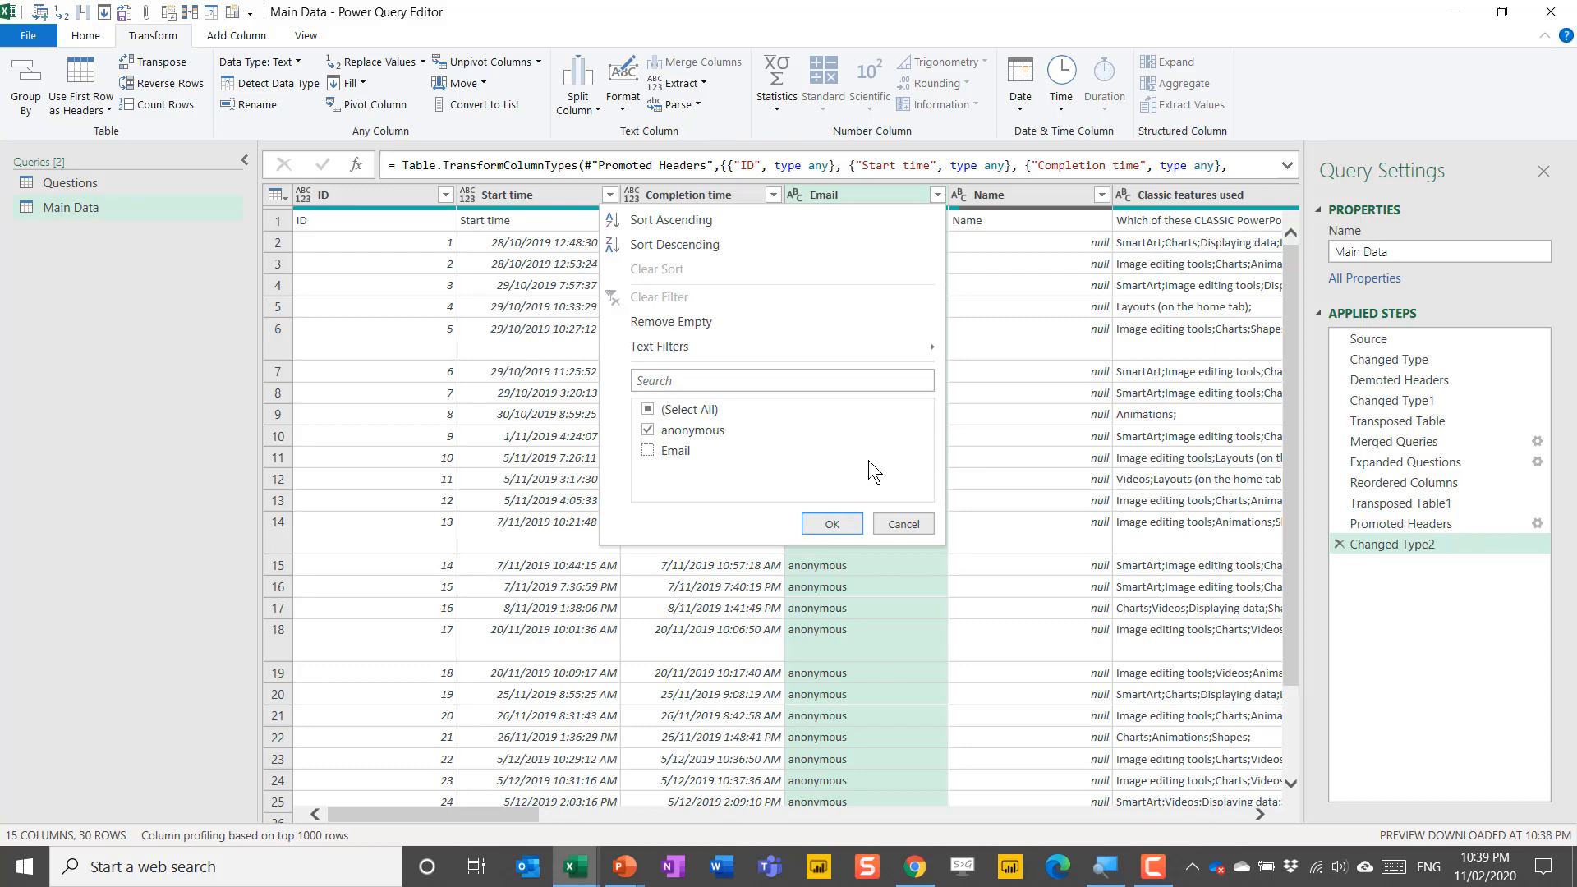
left_click(832, 525)
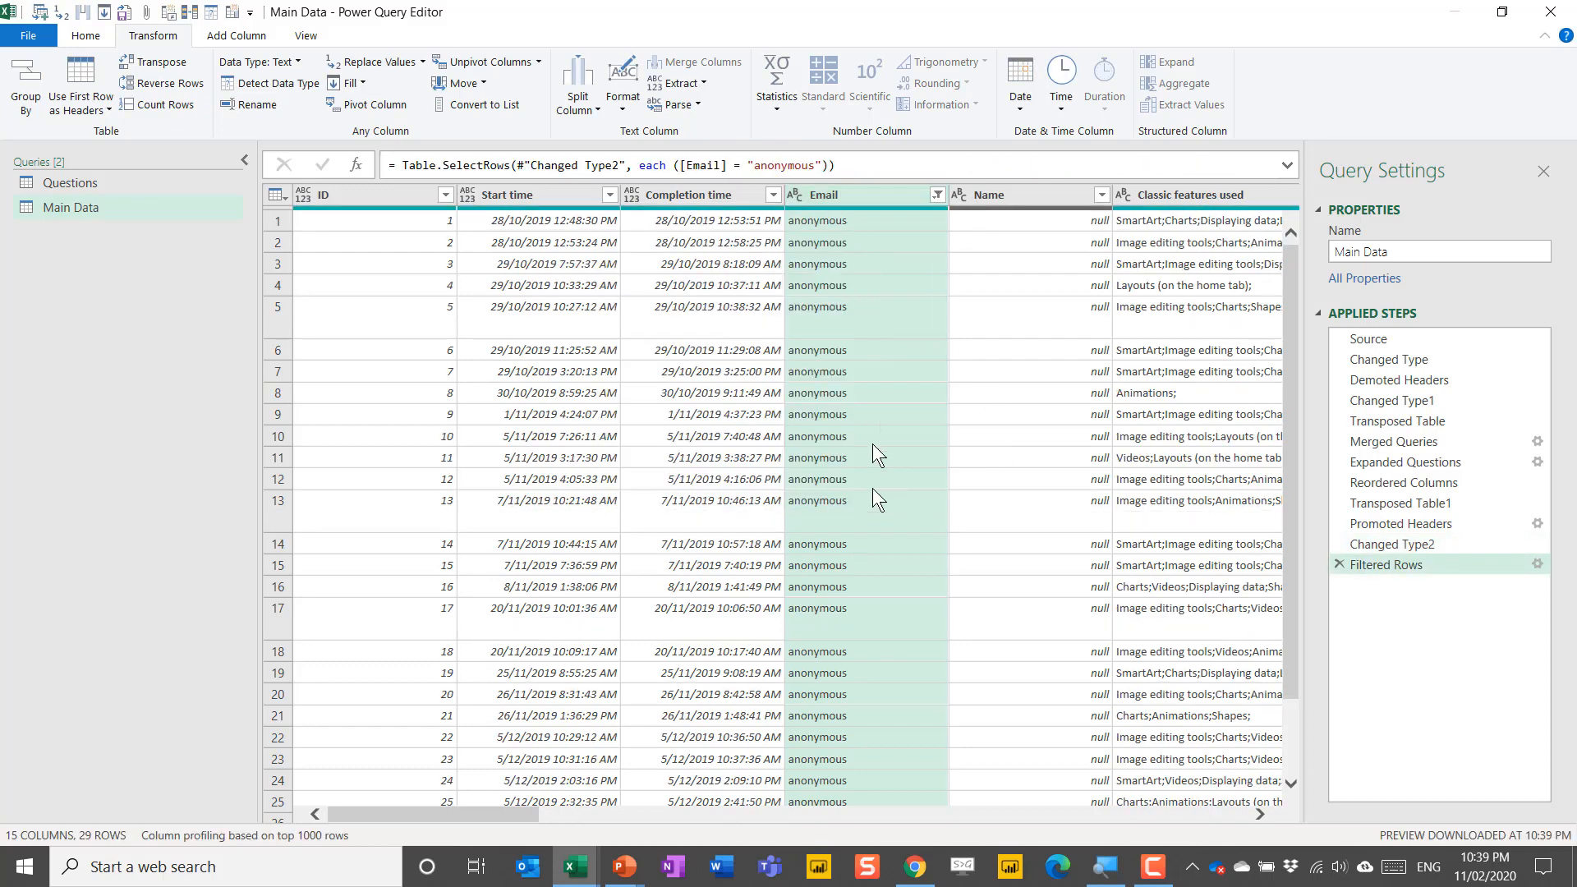
- Detect the data types of all columns in Main Data
left_click_drag(505, 818, 397, 754)
left_click(354, 196)
key("ctrl+a")
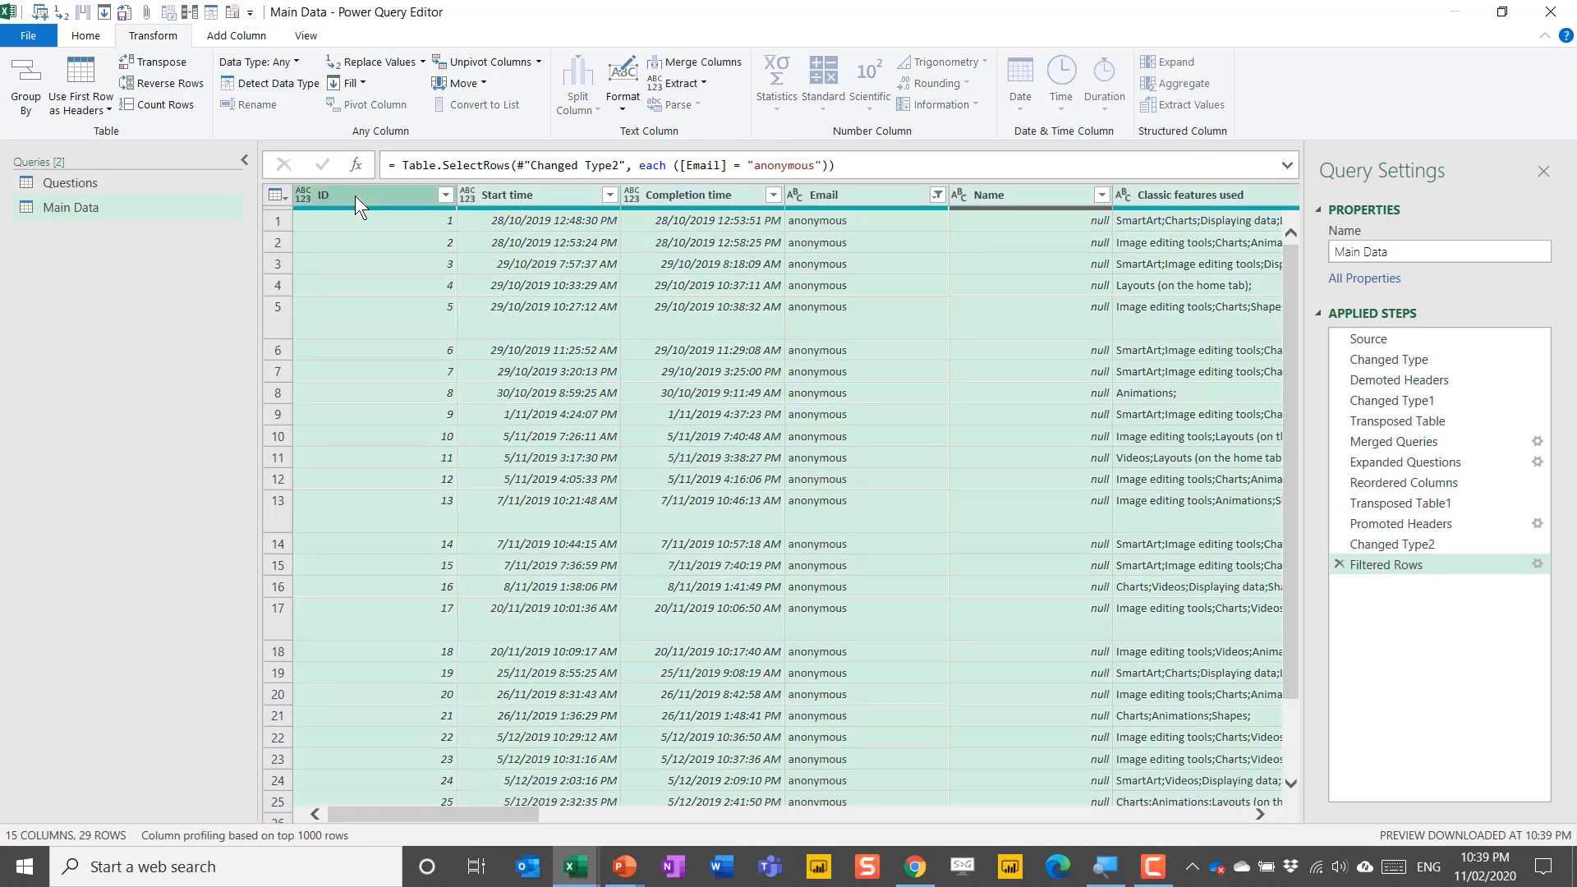
left_click(281, 86)
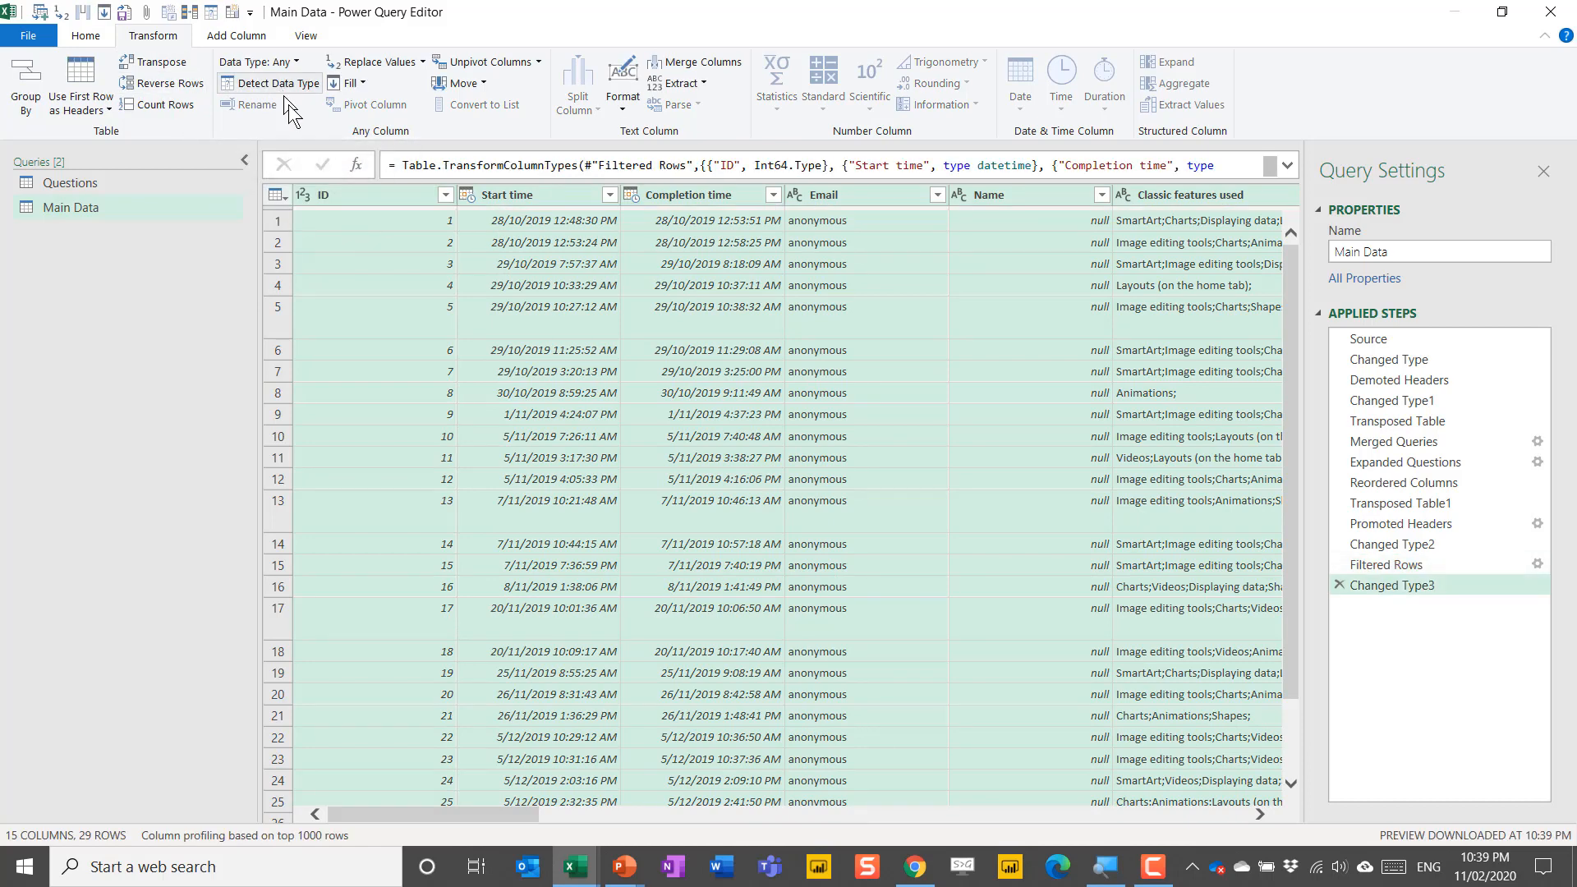
- Change the Start time and Completion time columns to the Date type, replacing the current type conversion
left_click(506, 194)
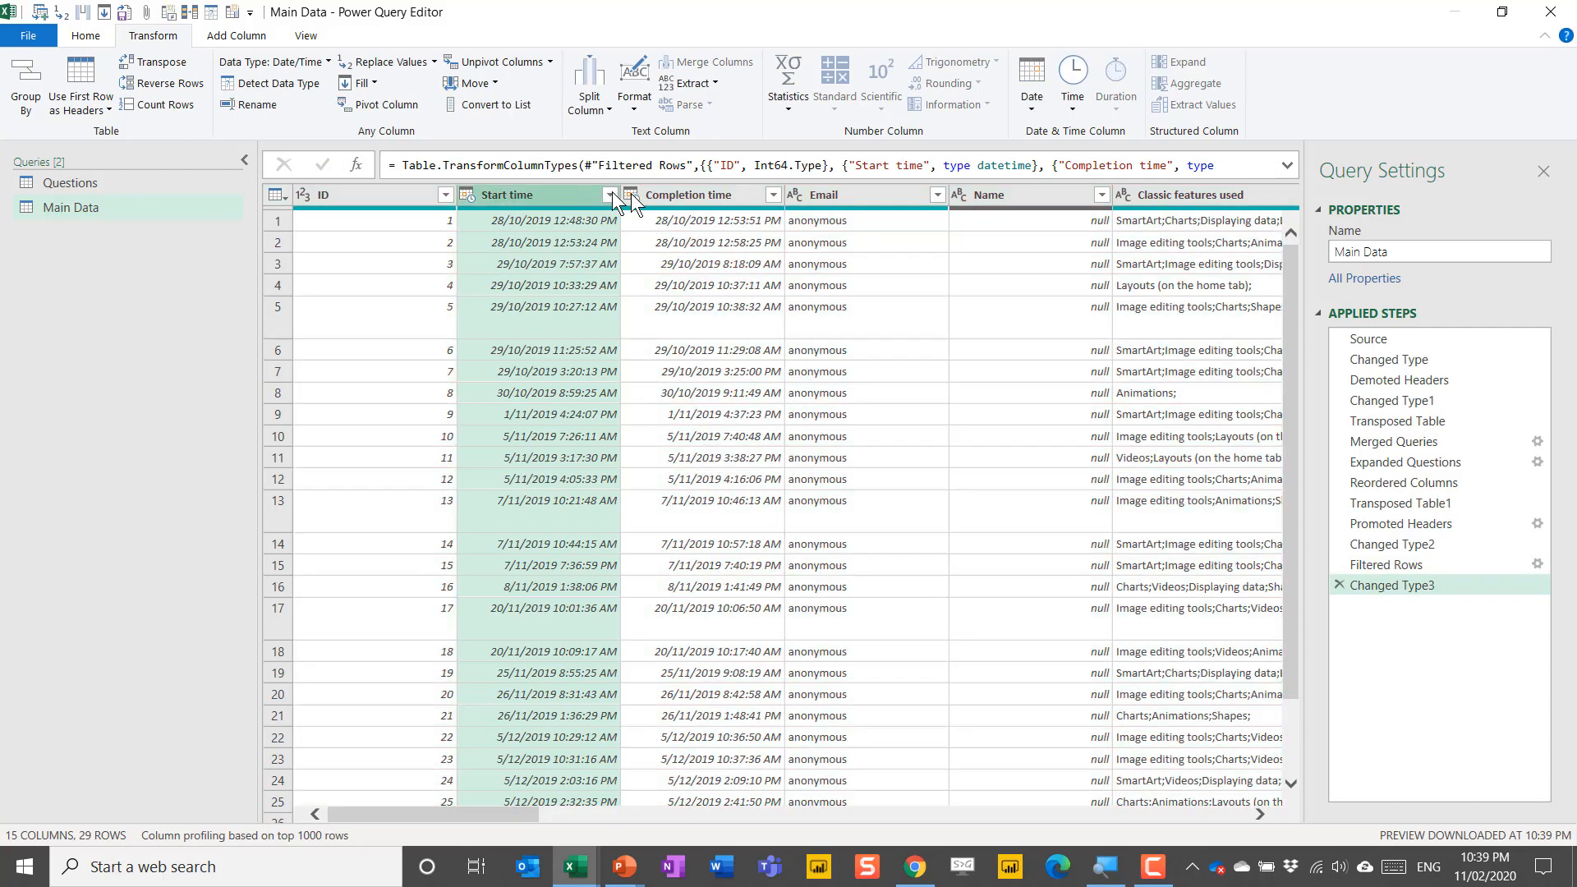
left_click(702, 194, "ctrl")
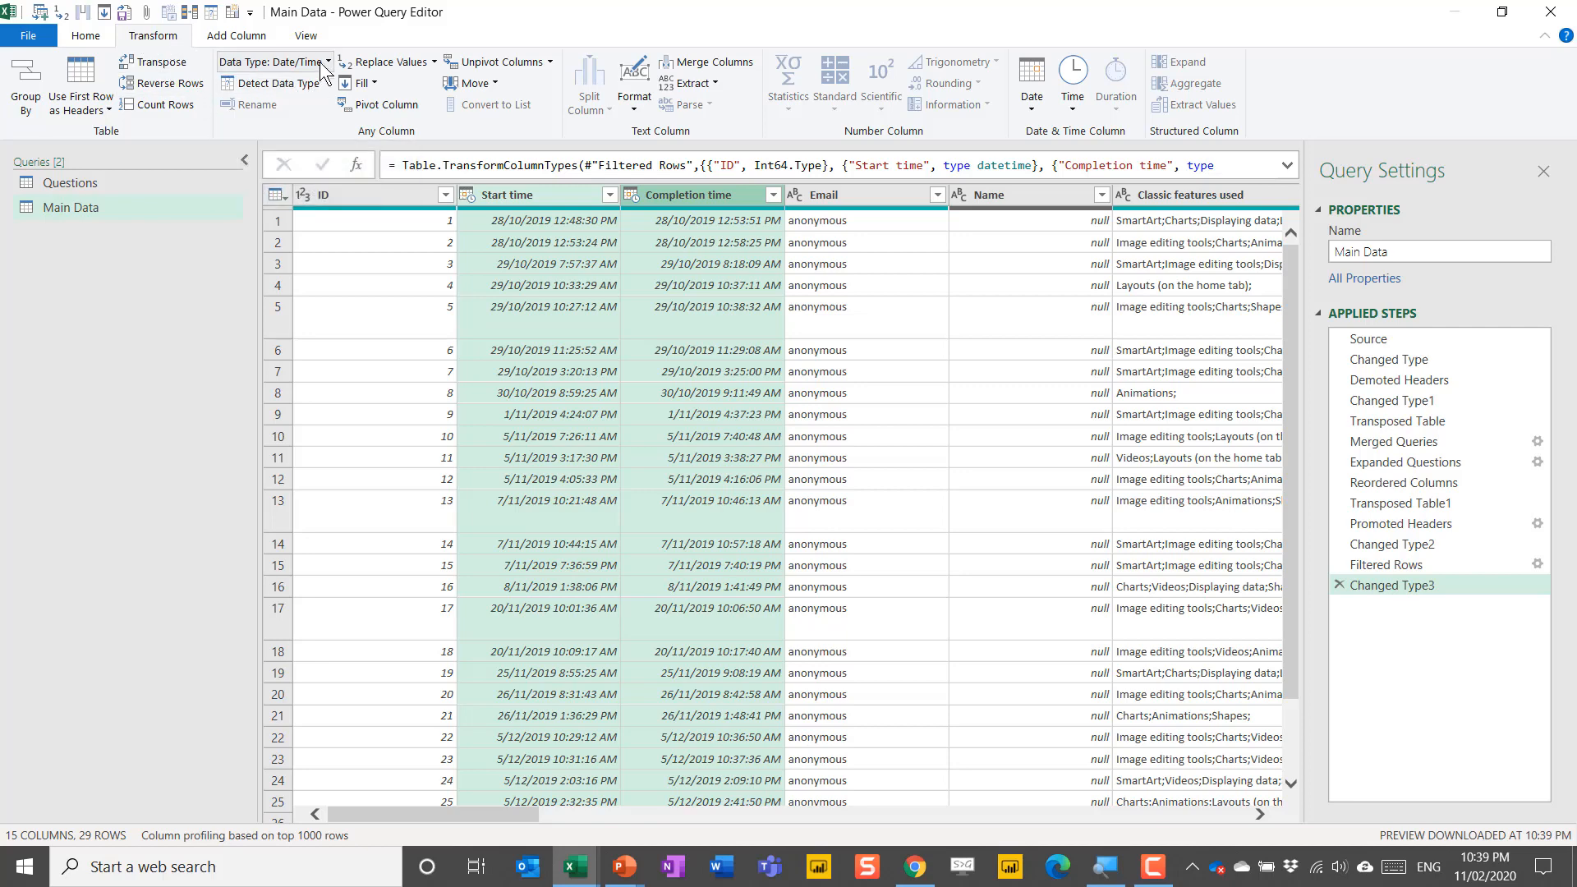
left_click(275, 62)
left_click(292, 199)
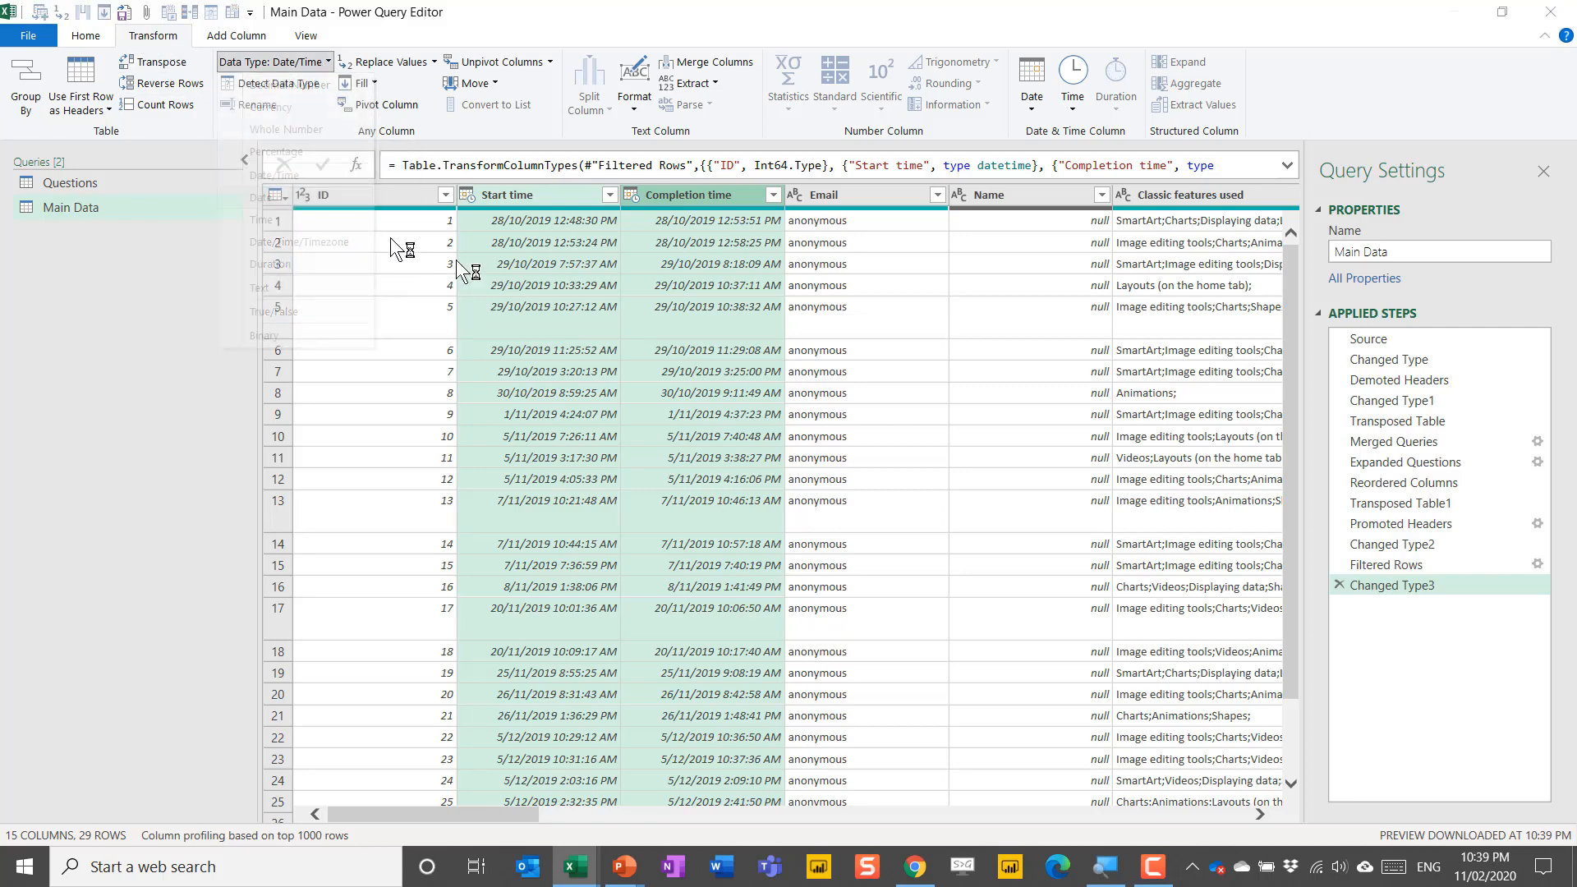
left_click(770, 483)
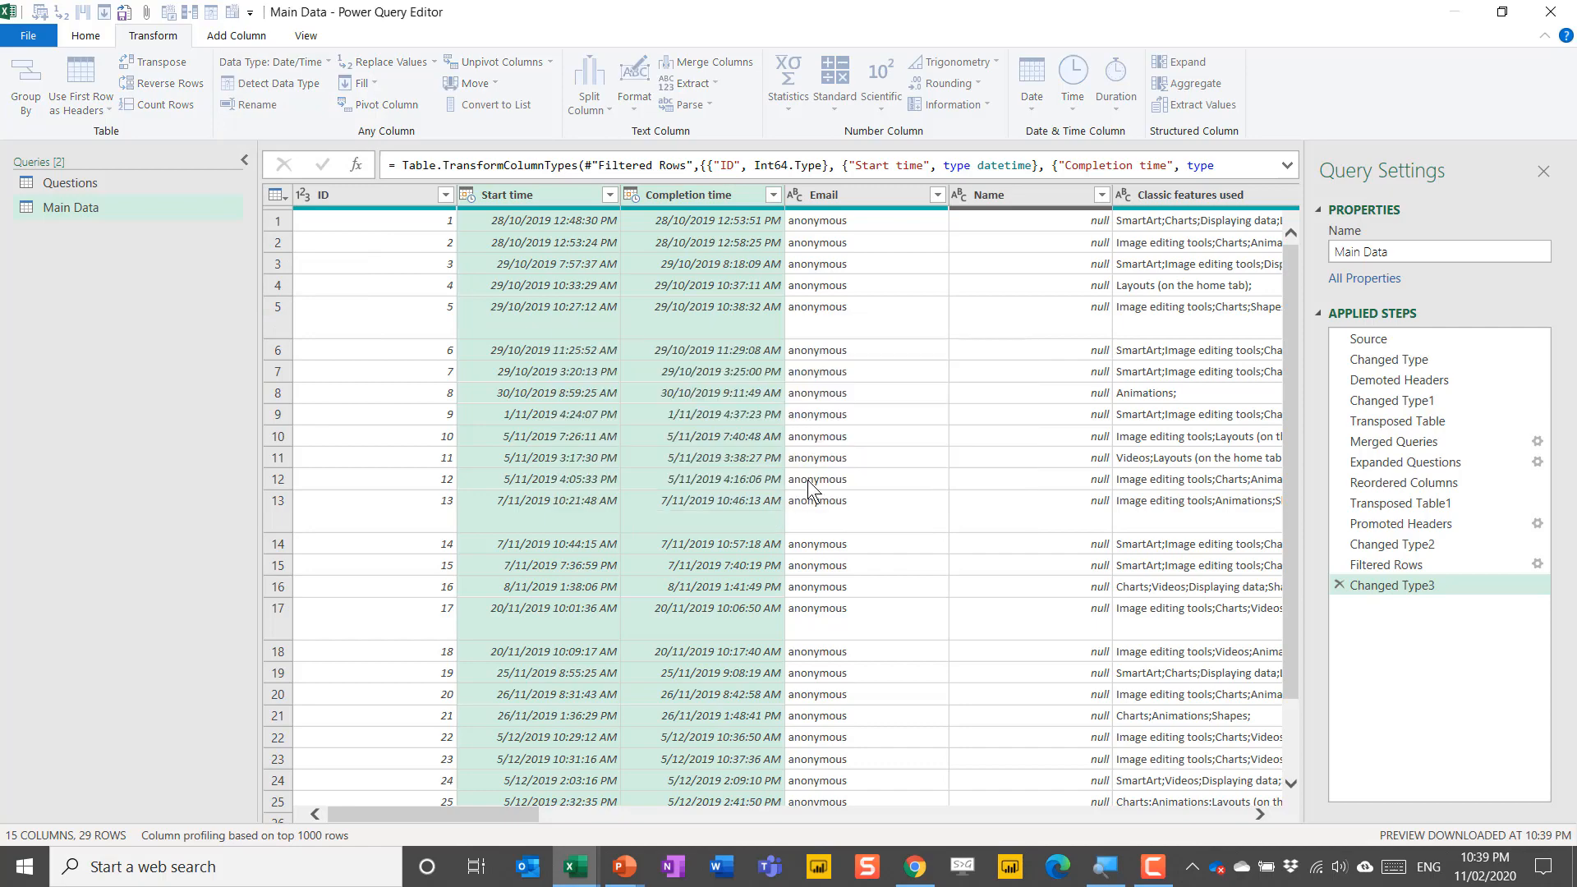
left_click_drag(518, 816, 452, 780)
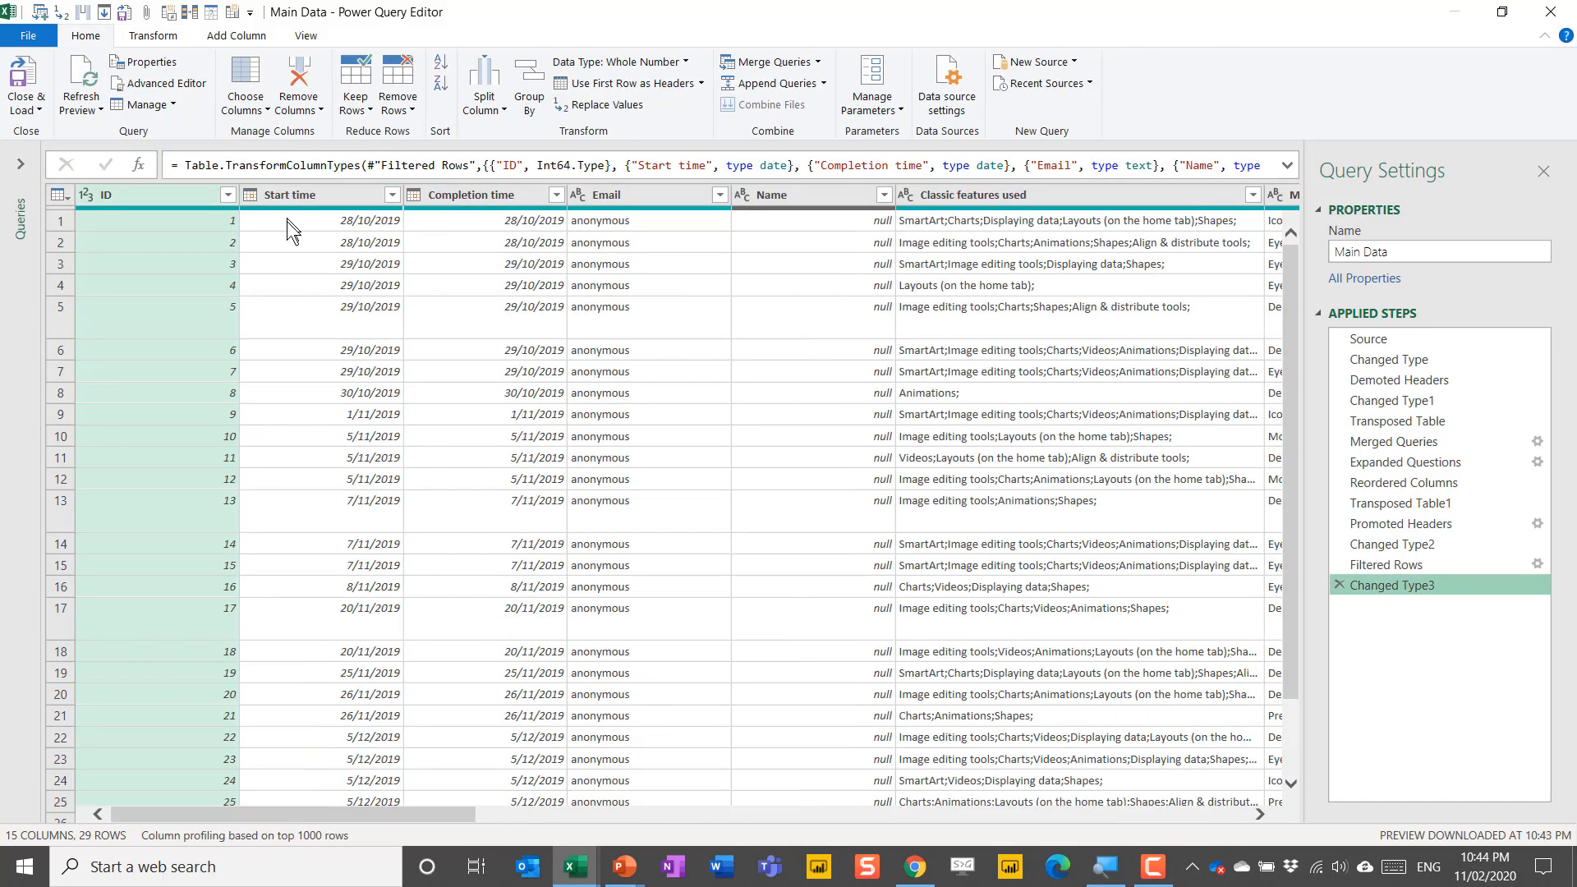
- Keep only the Start time, Classic features used, Modern features used, Hours and Difficulty columns
left_click(253, 78)
left_click(681, 240)
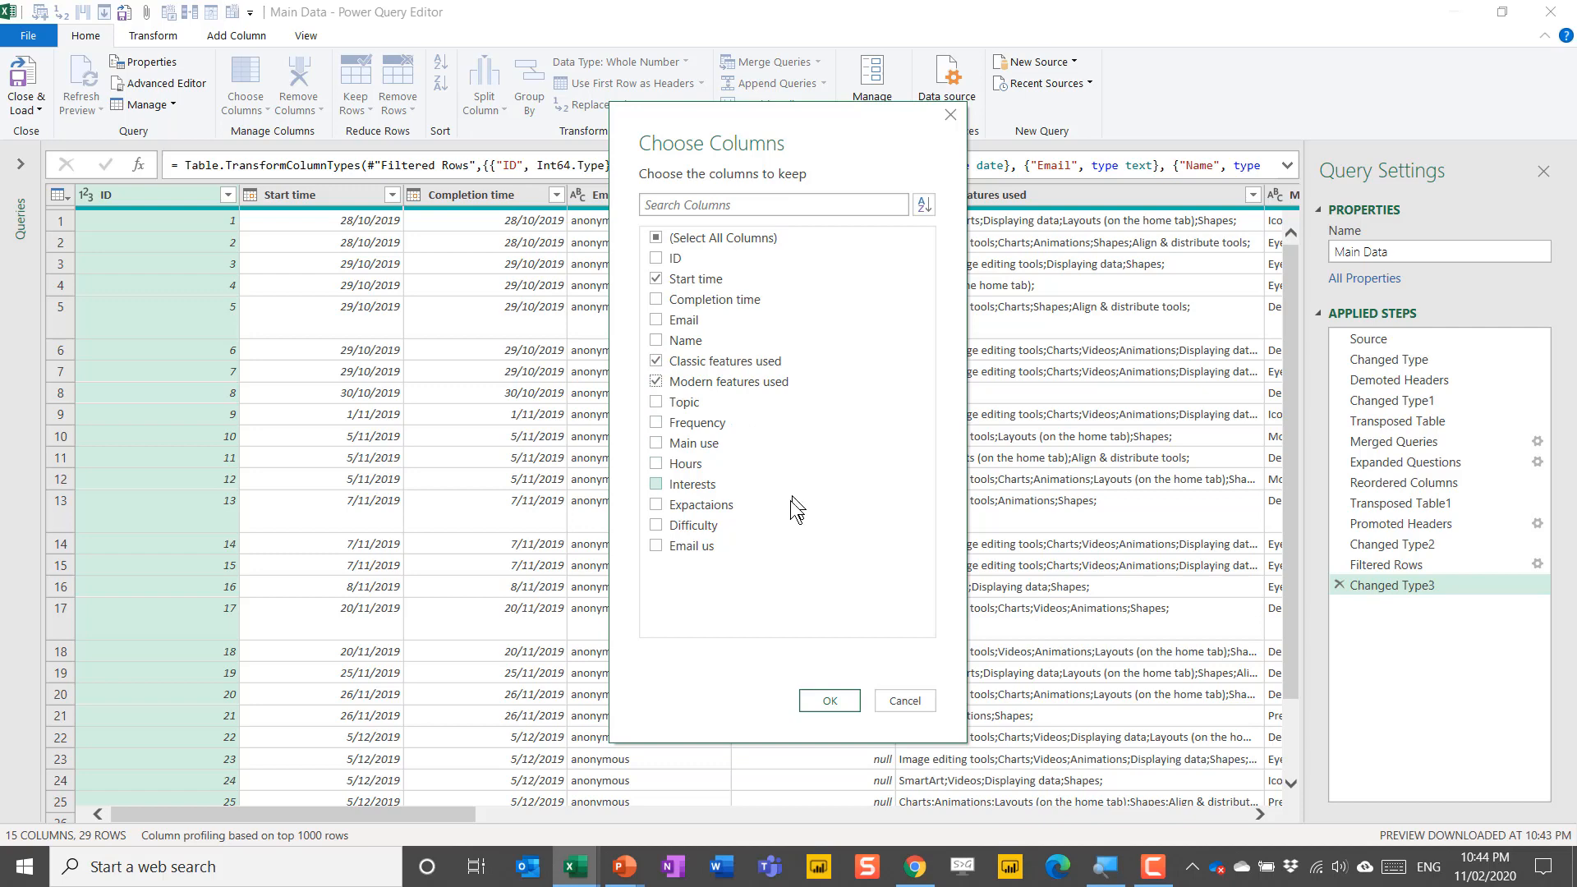
left_click(657, 525)
left_click(657, 463)
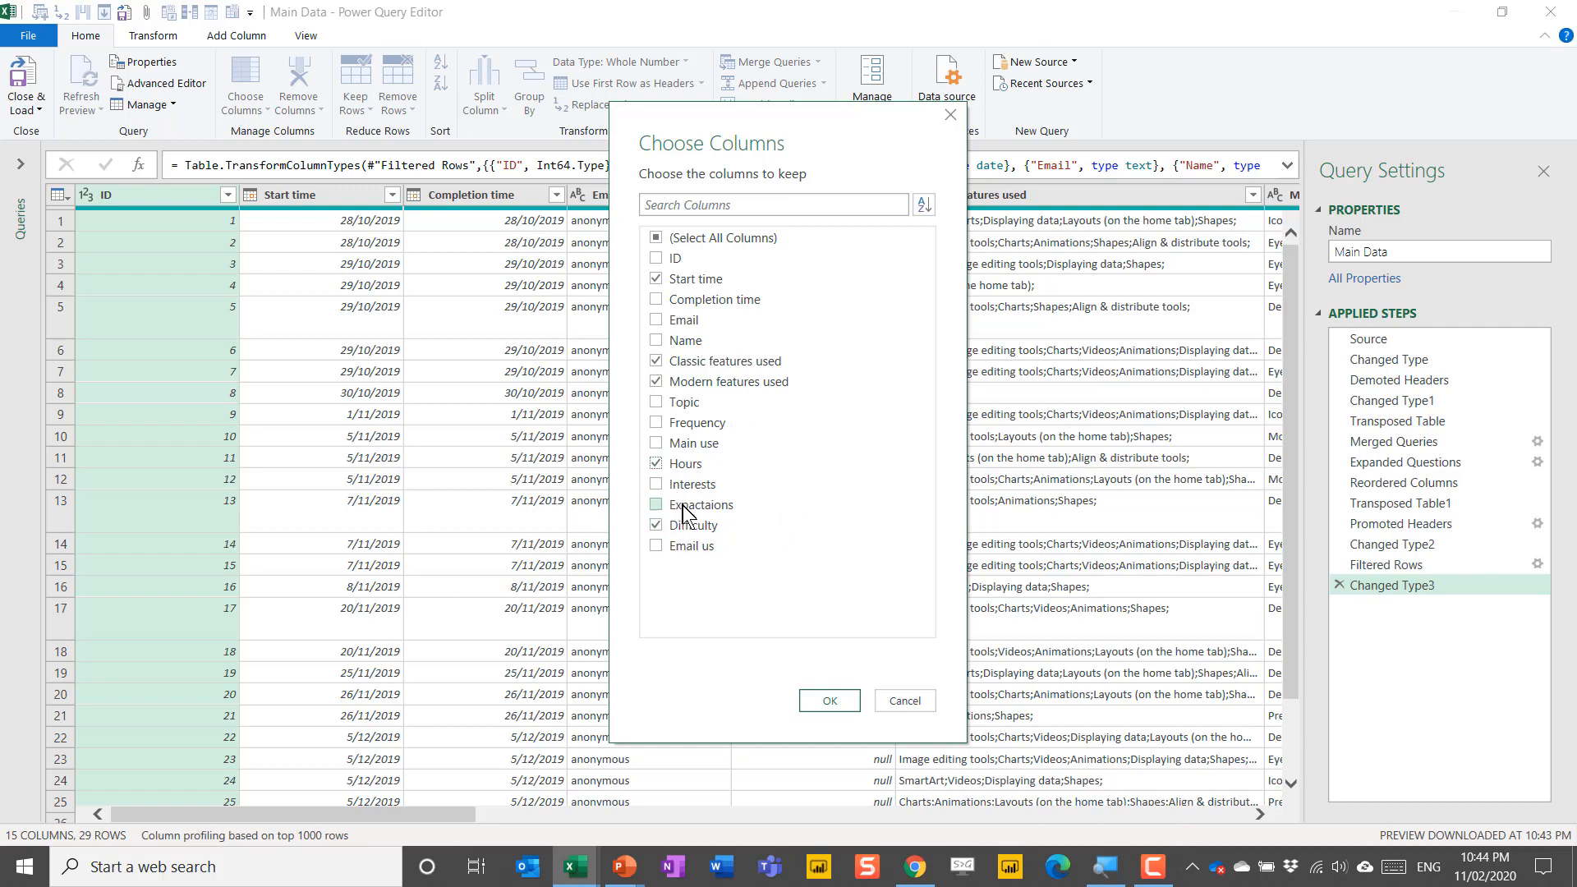
left_click(838, 698)
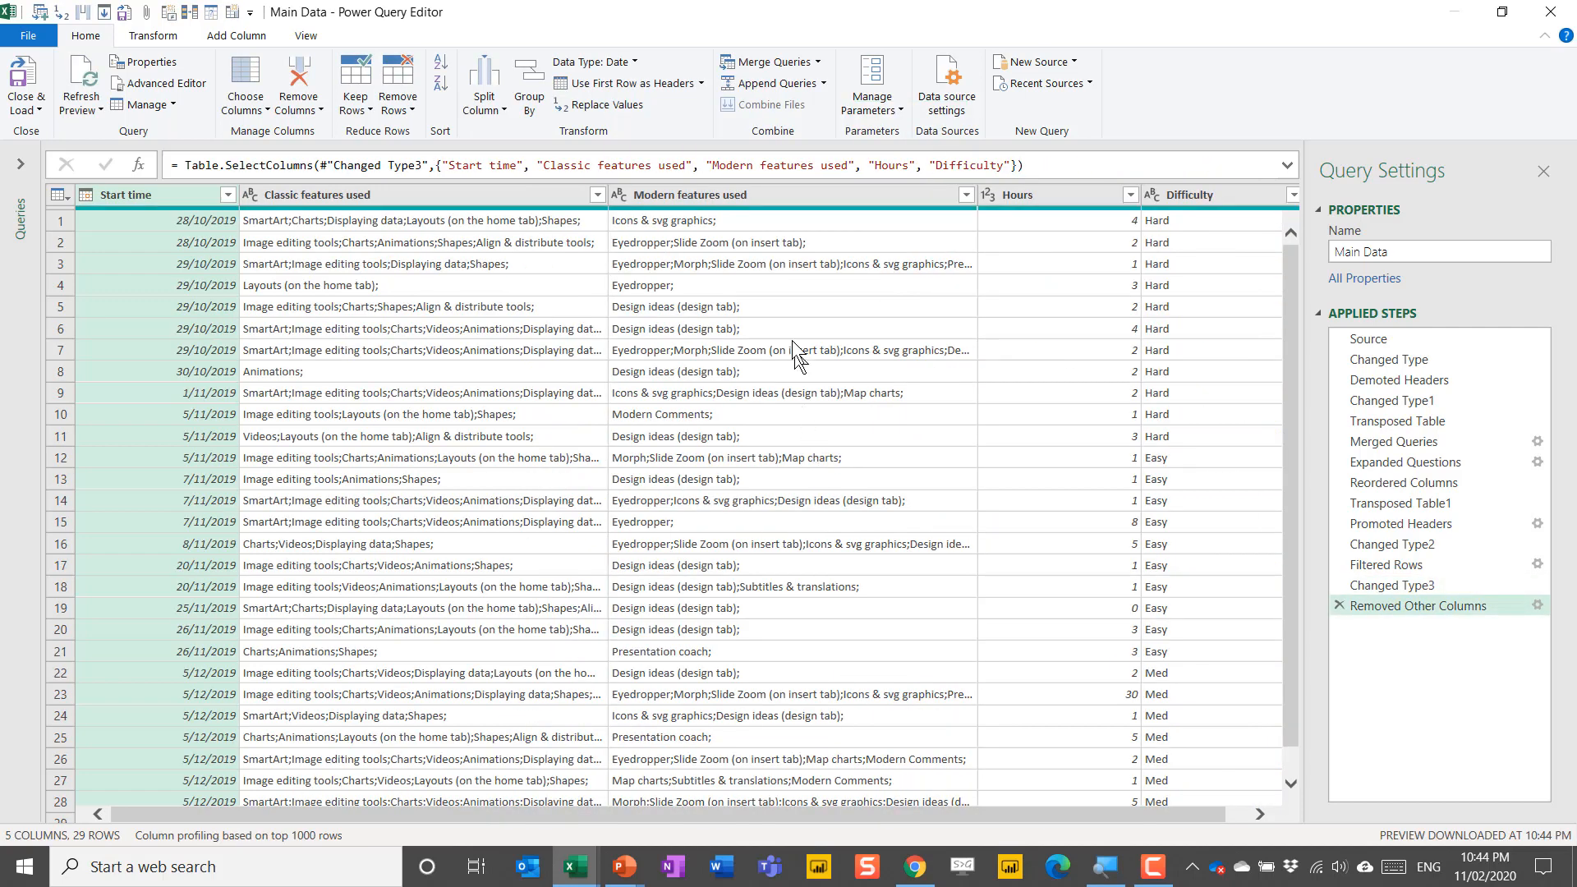
- Create a query that references Main Data and name it Single select
left_click_drag(476, 817, 413, 806)
left_click(20, 165)
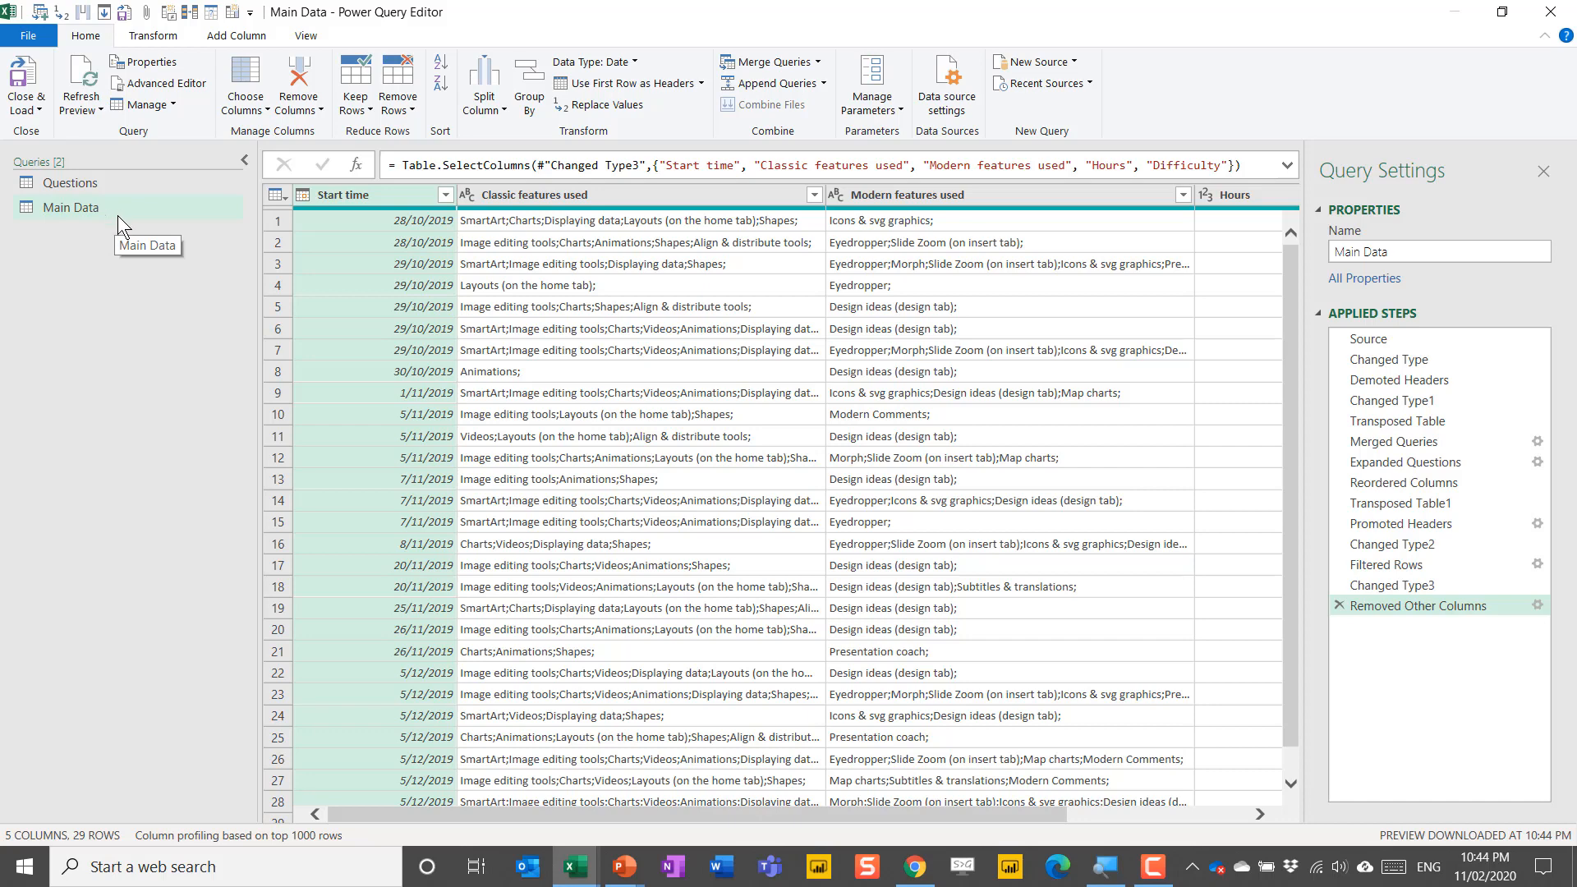
right_click(76, 210)
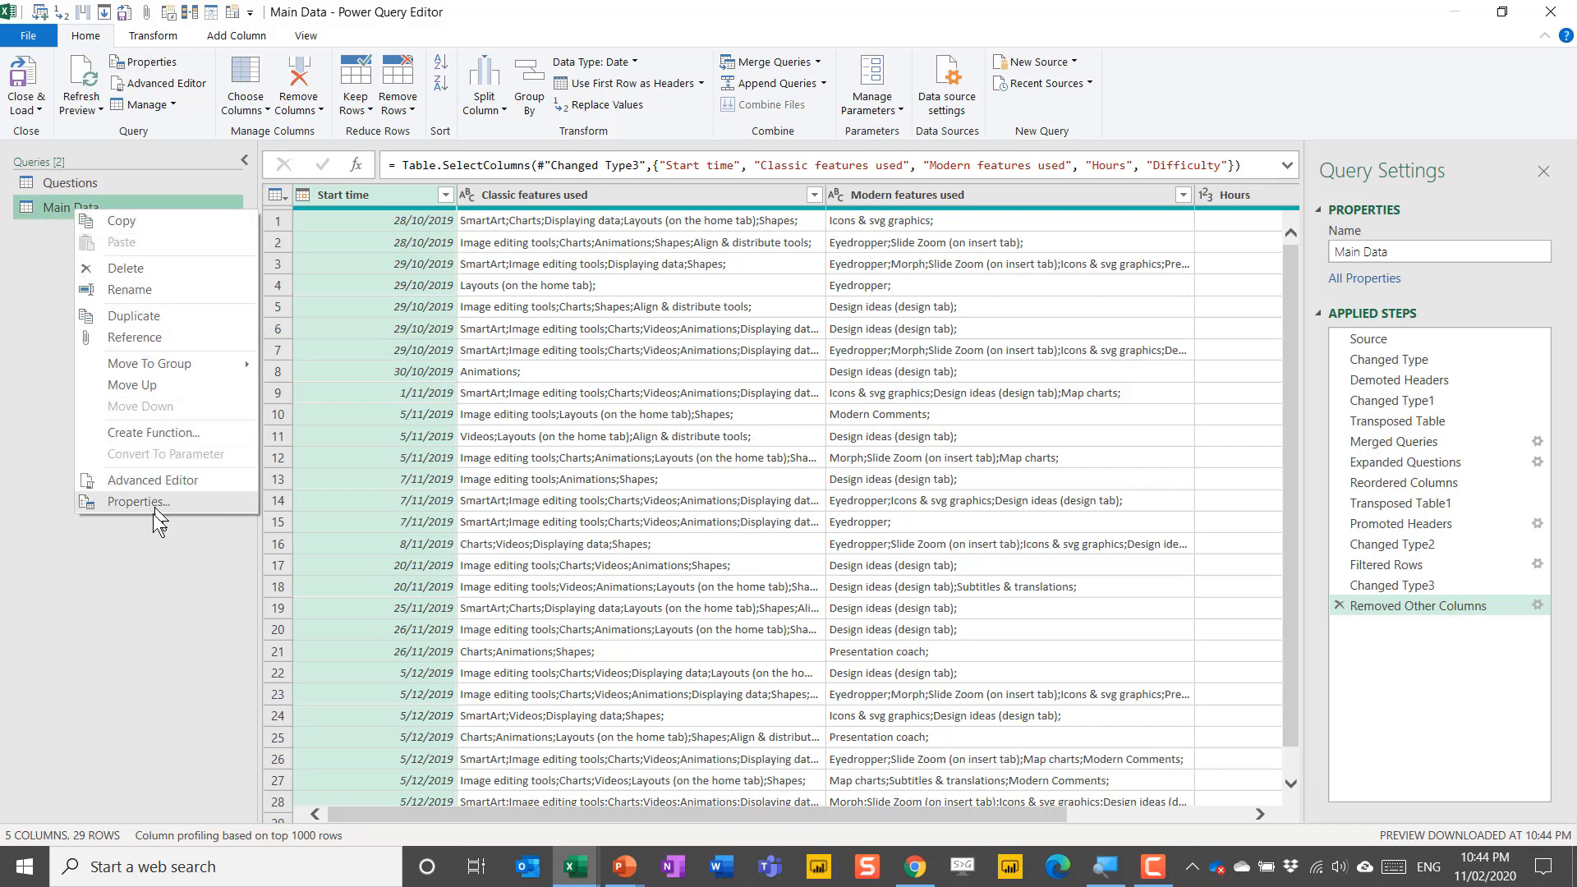
left_click(143, 341)
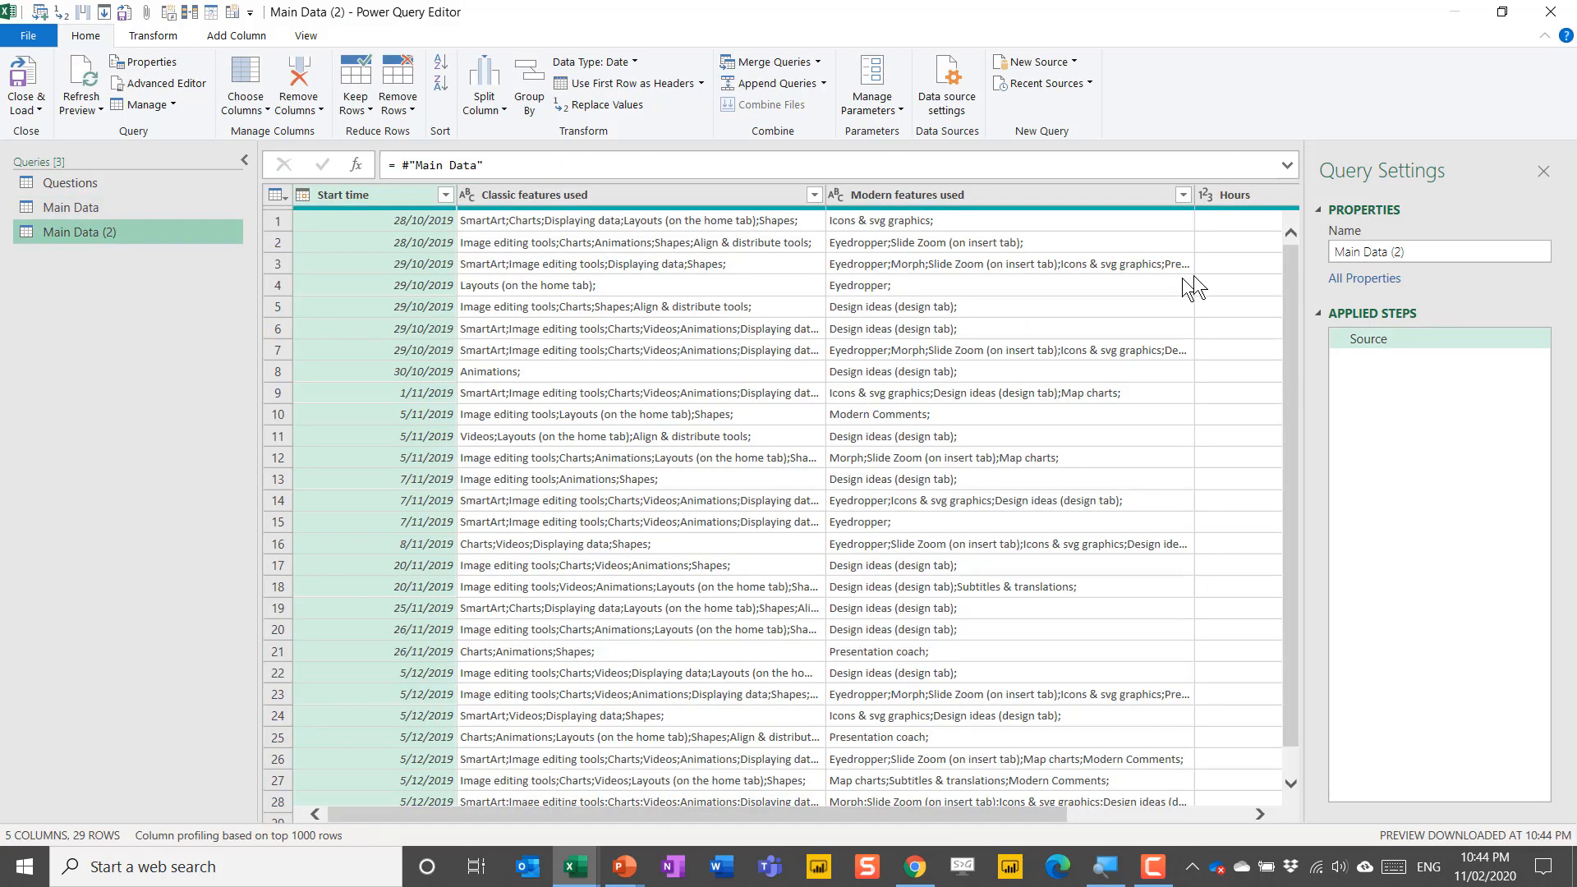
left_click_drag(1424, 248, 1275, 244)
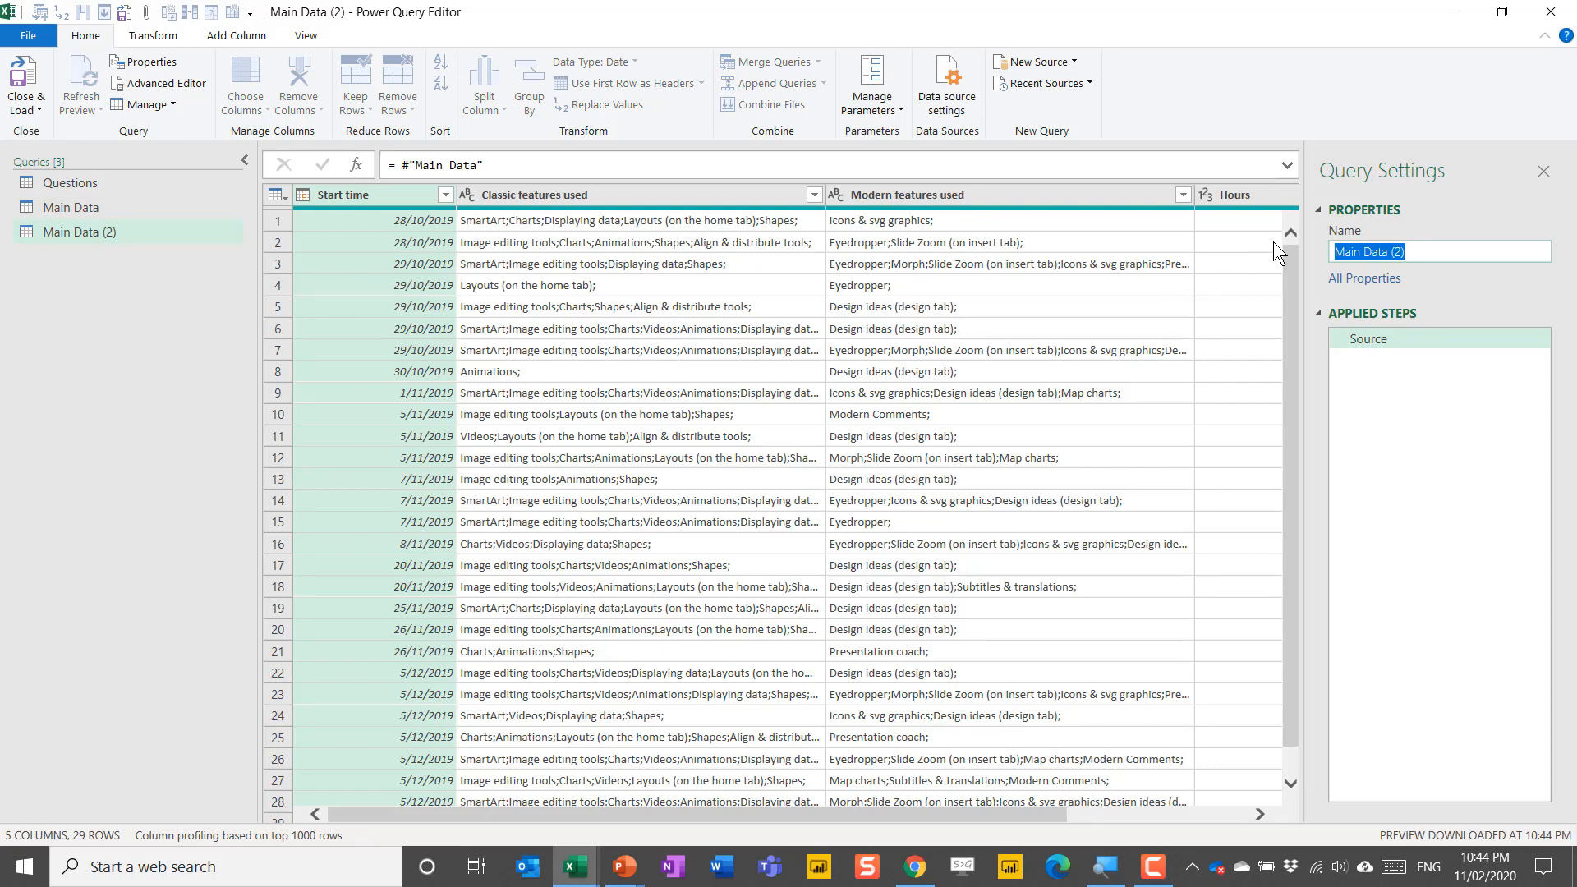
type("Single select")
key("Return")
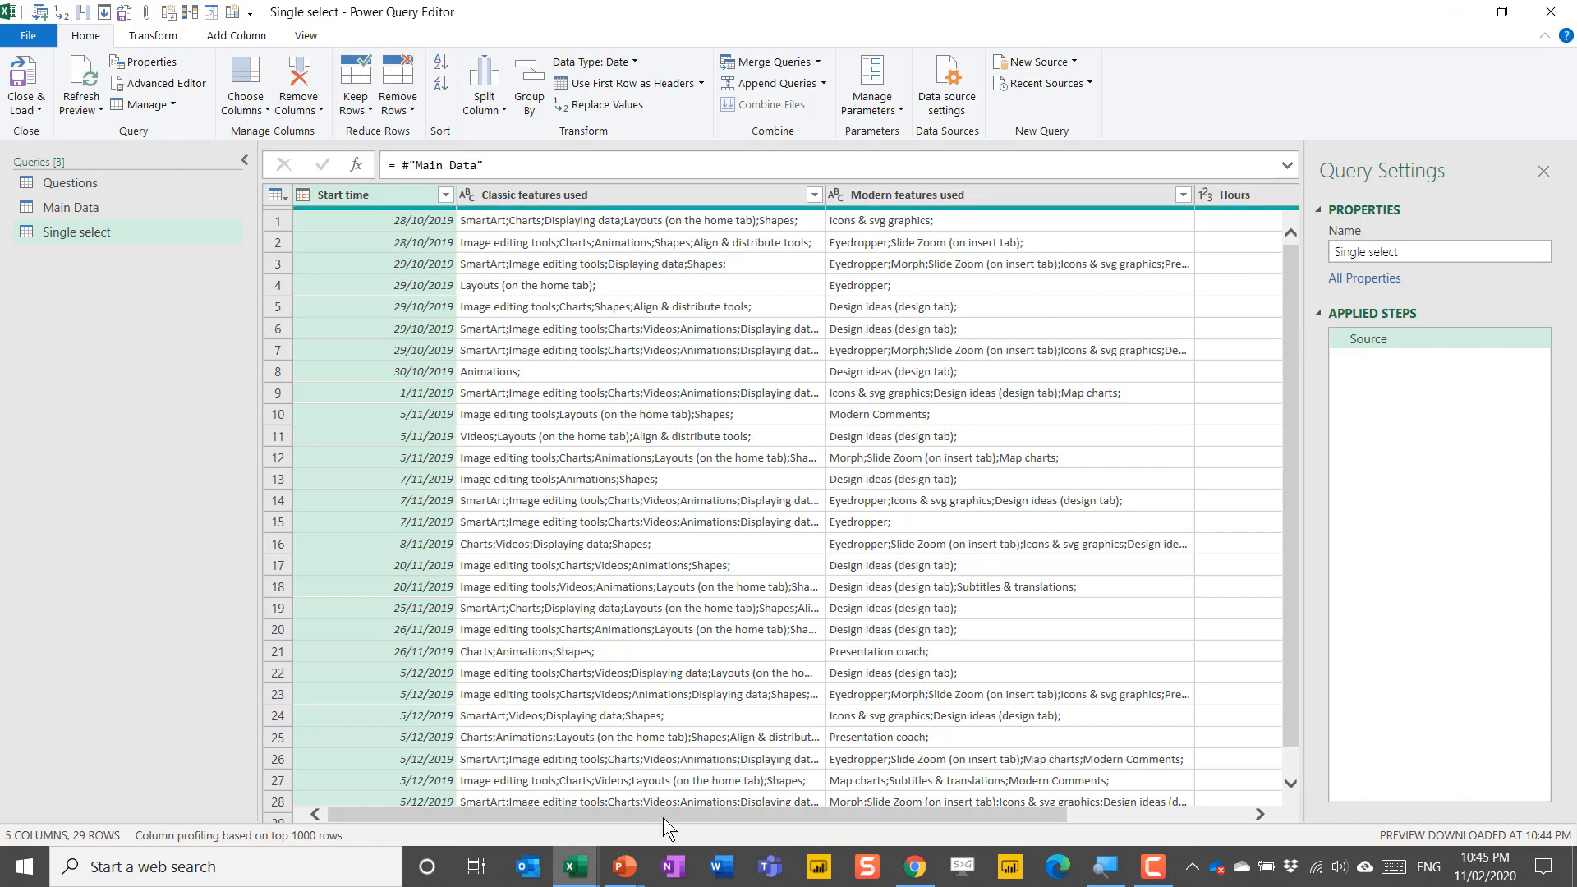
- Keep only the Start time, Hours and Difficulty columns in the Single select query
left_click_drag(663, 815, 954, 761)
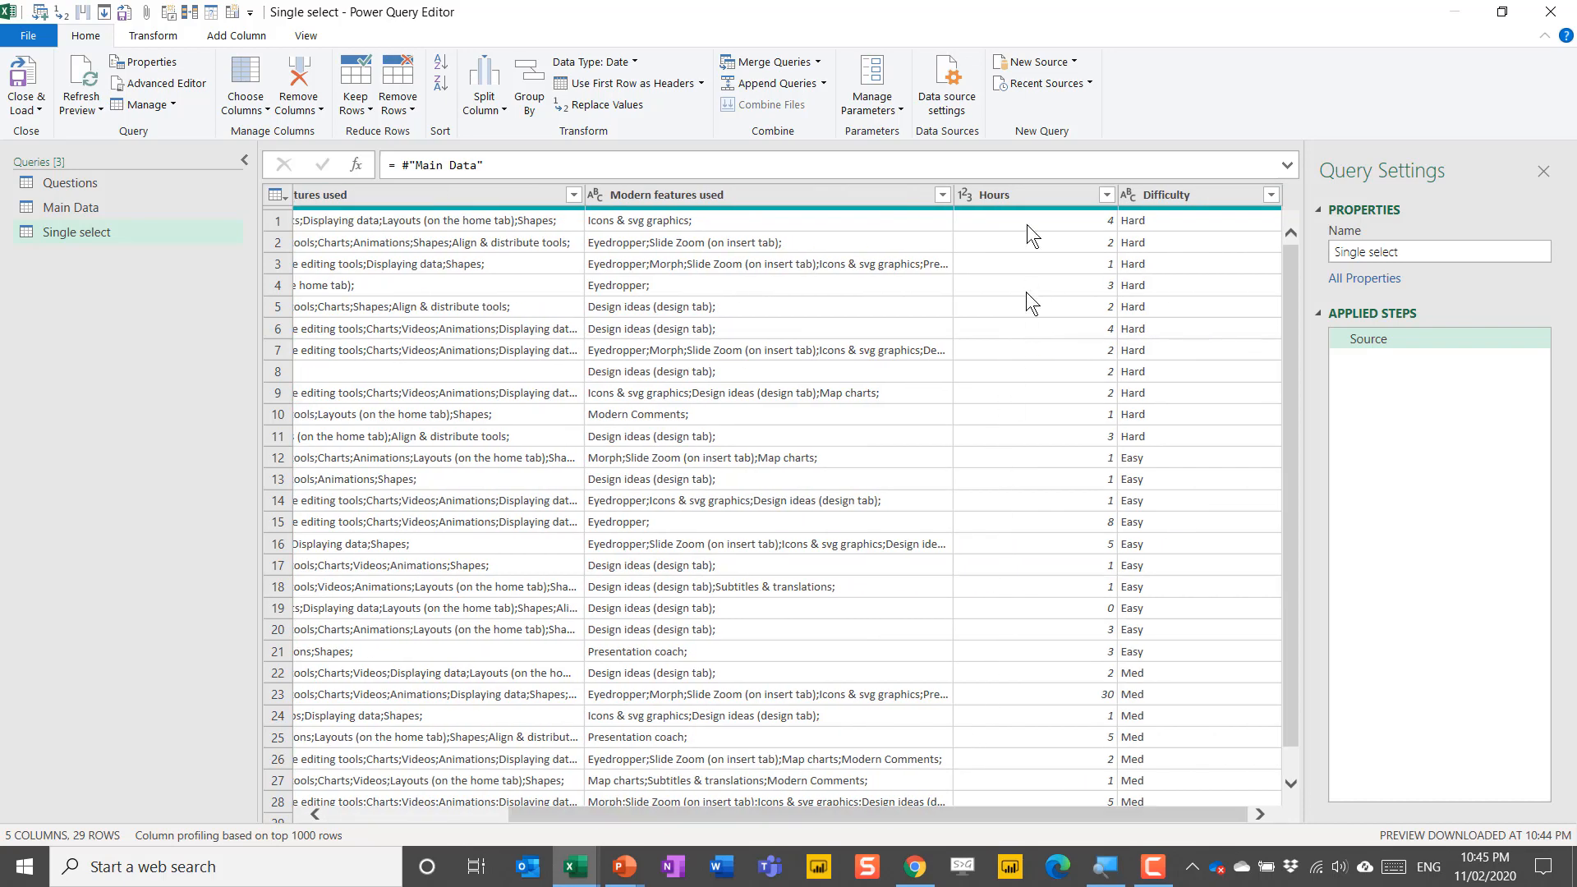
left_click(1028, 197)
left_click(1186, 195, "ctrl")
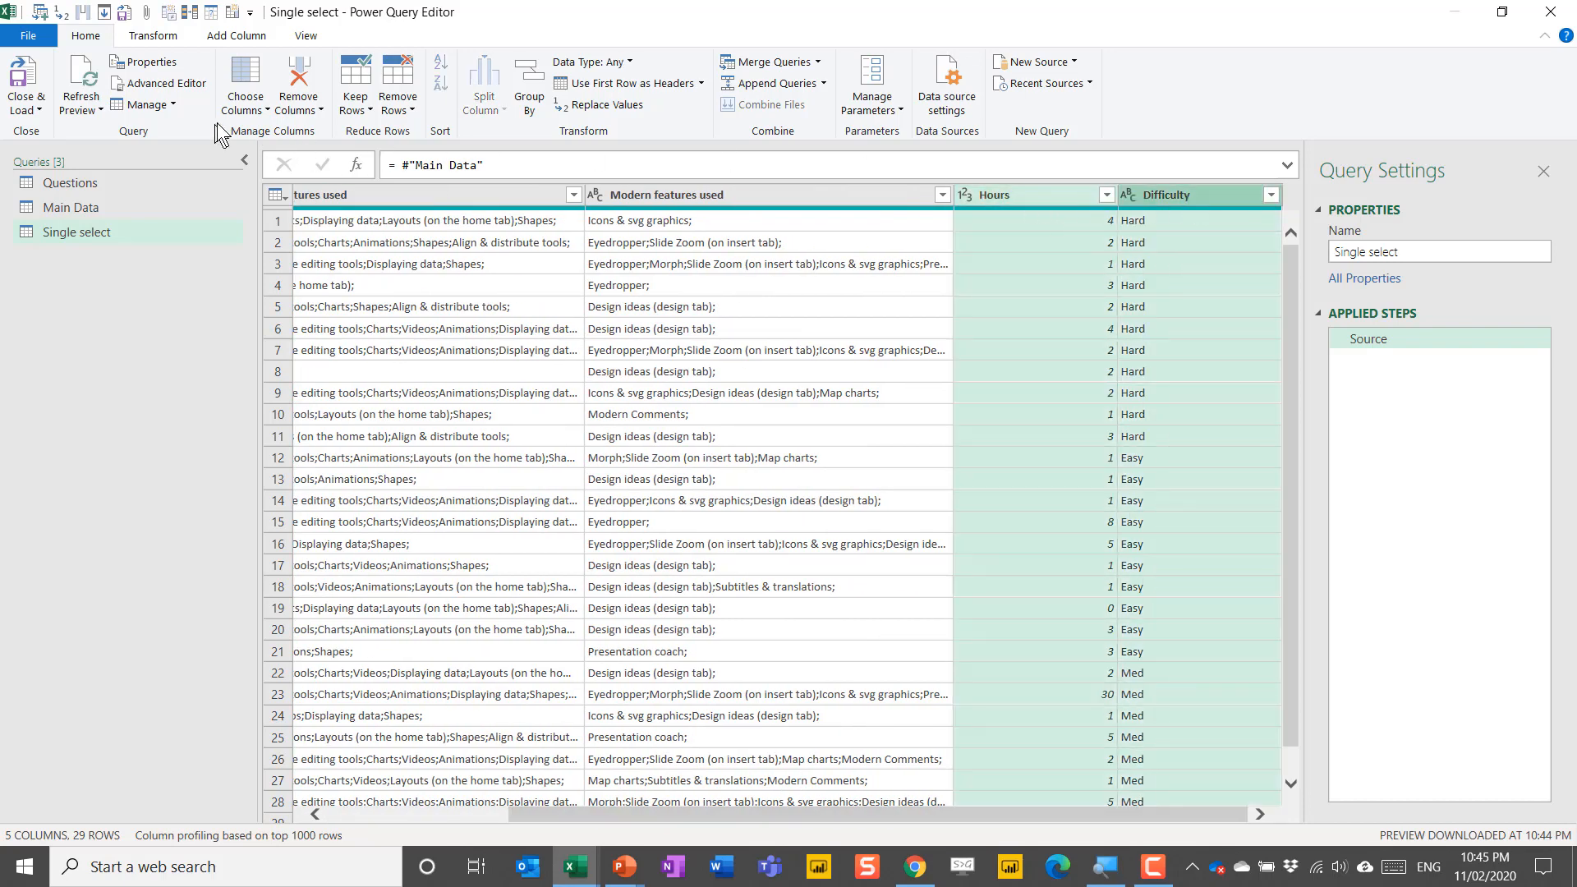
left_click(302, 115)
left_click(322, 157)
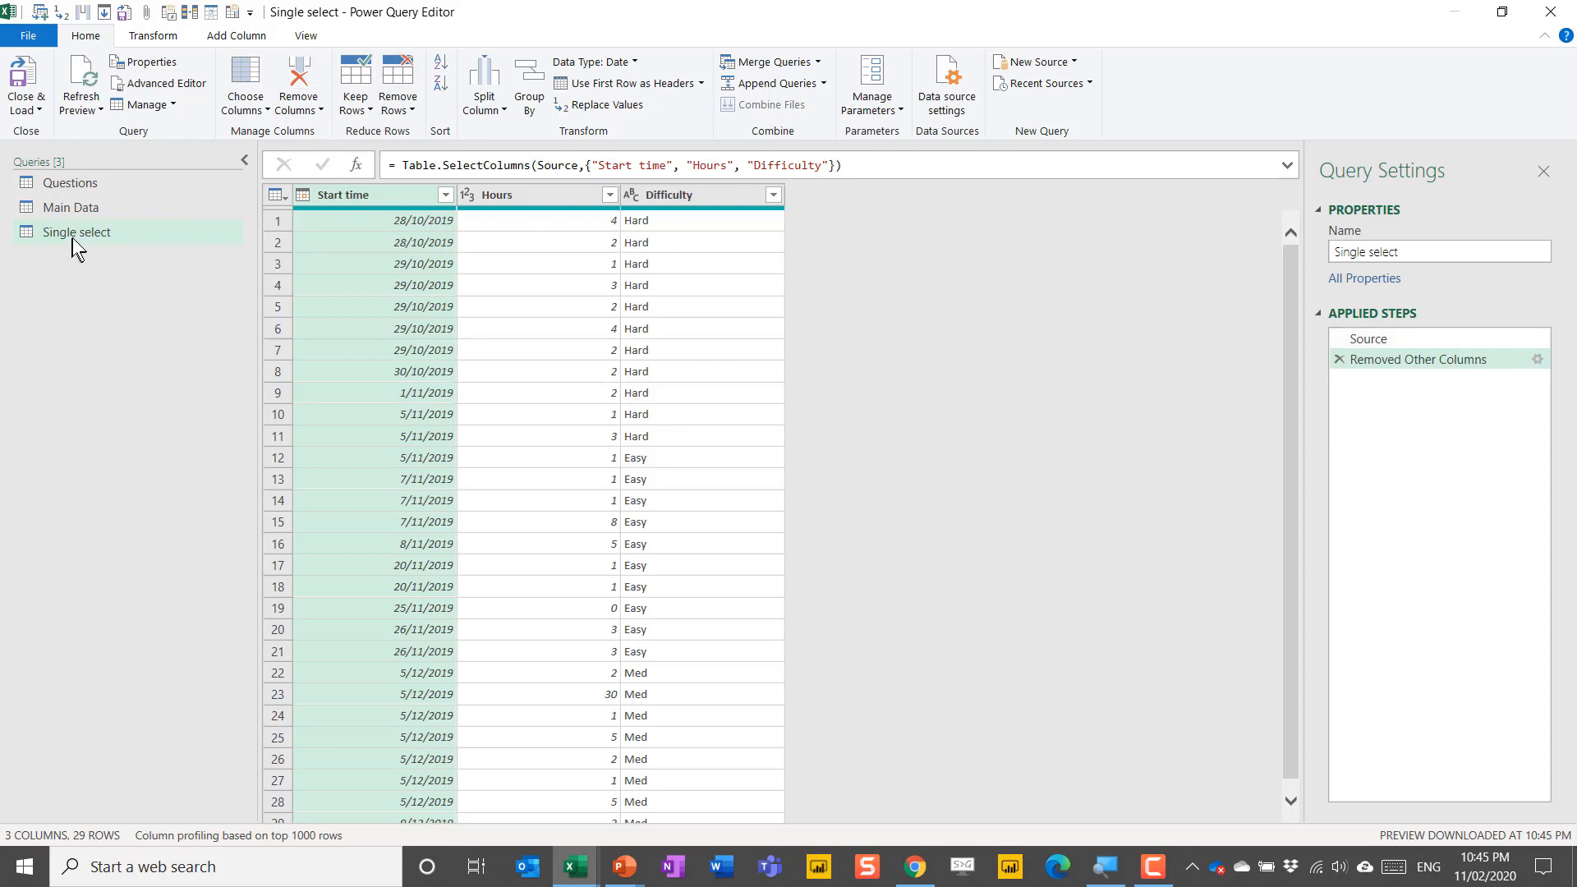
- Create another reference to Main Data and keep only its Start time and Classic features used columns
left_click(86, 207)
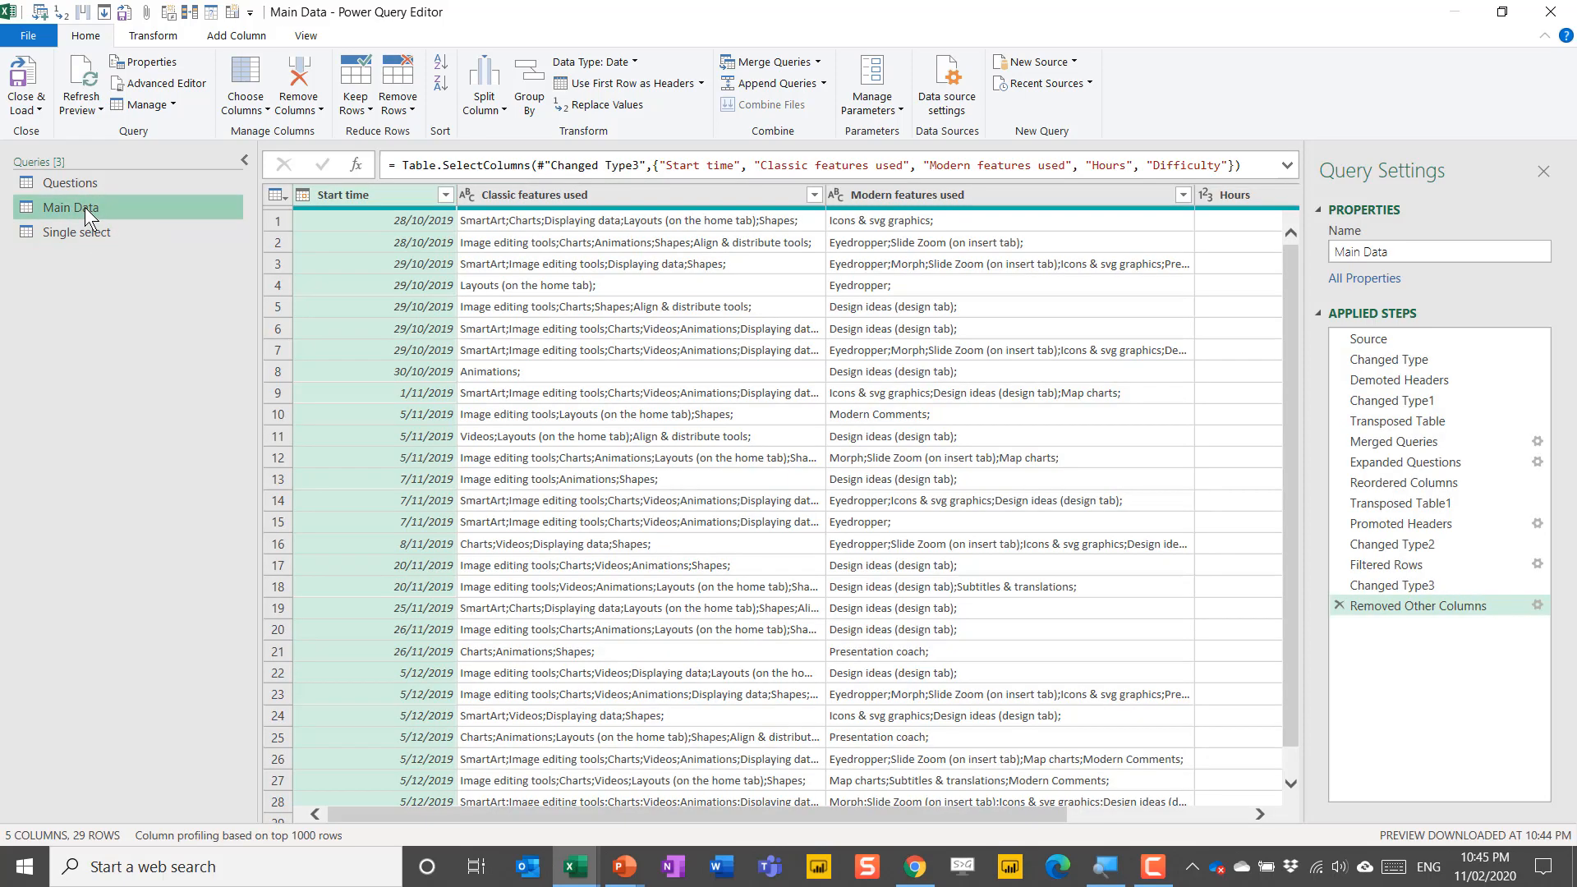
right_click(86, 207)
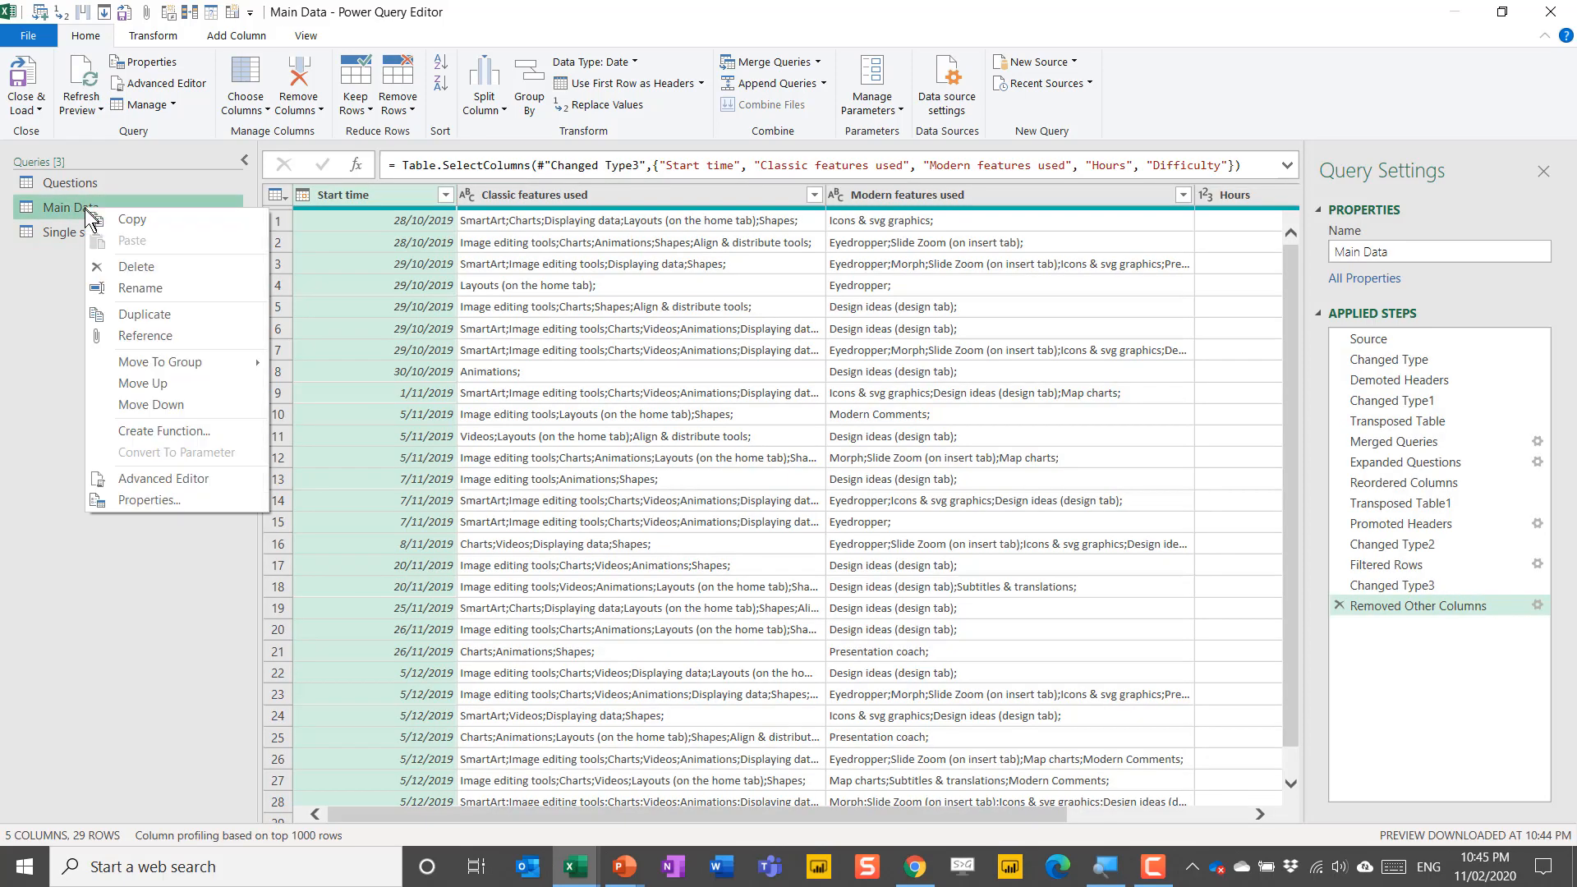
left_click(161, 337)
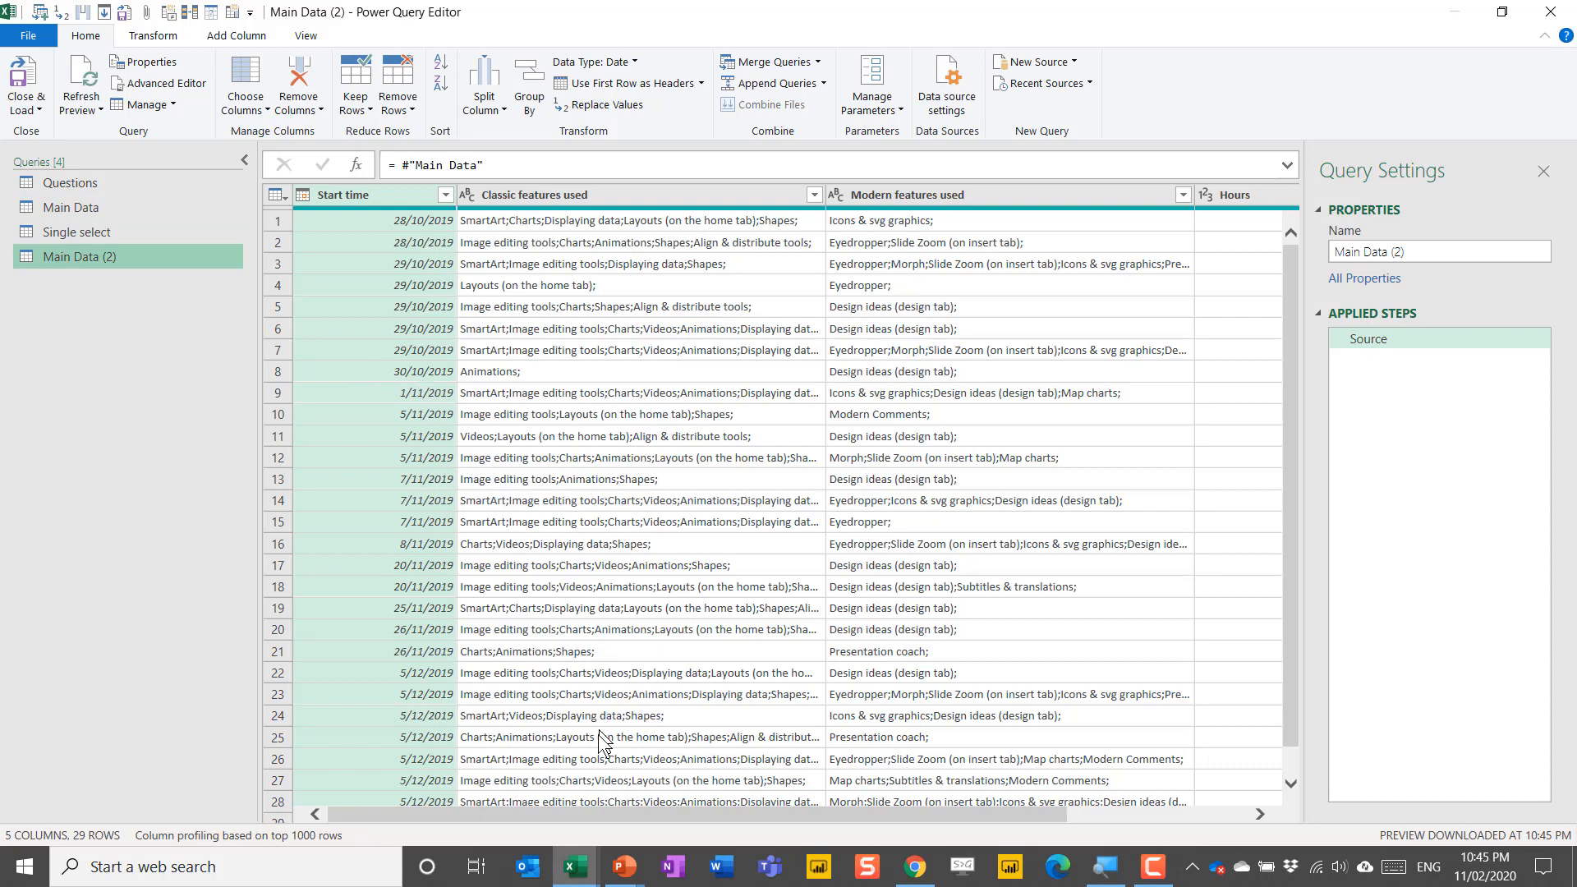
left_click_drag(431, 815, 363, 796)
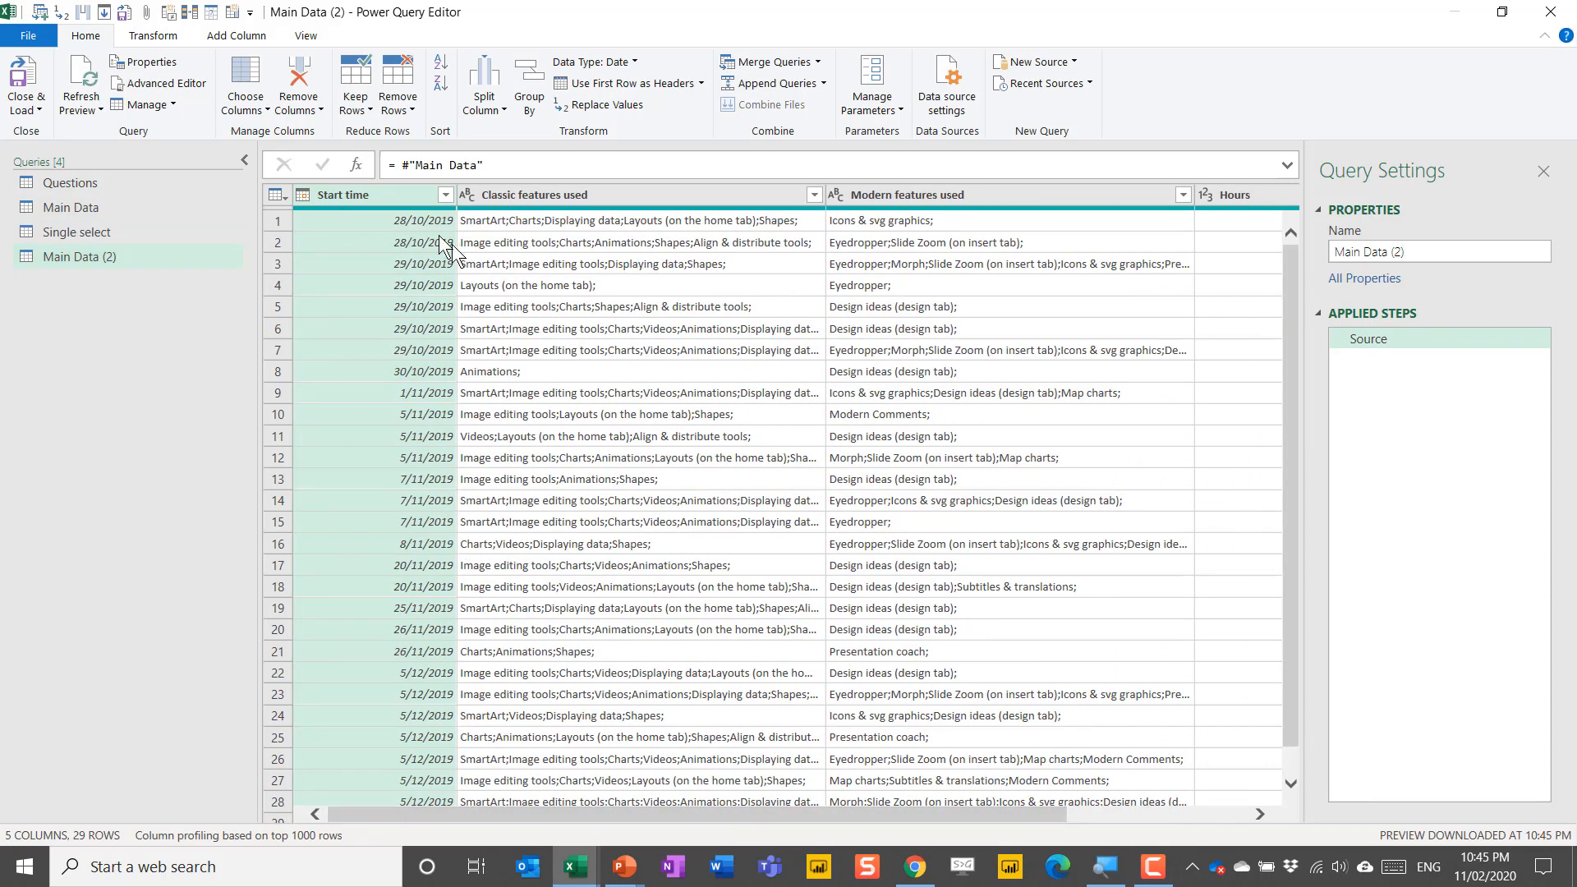
left_click(604, 198, "ctrl")
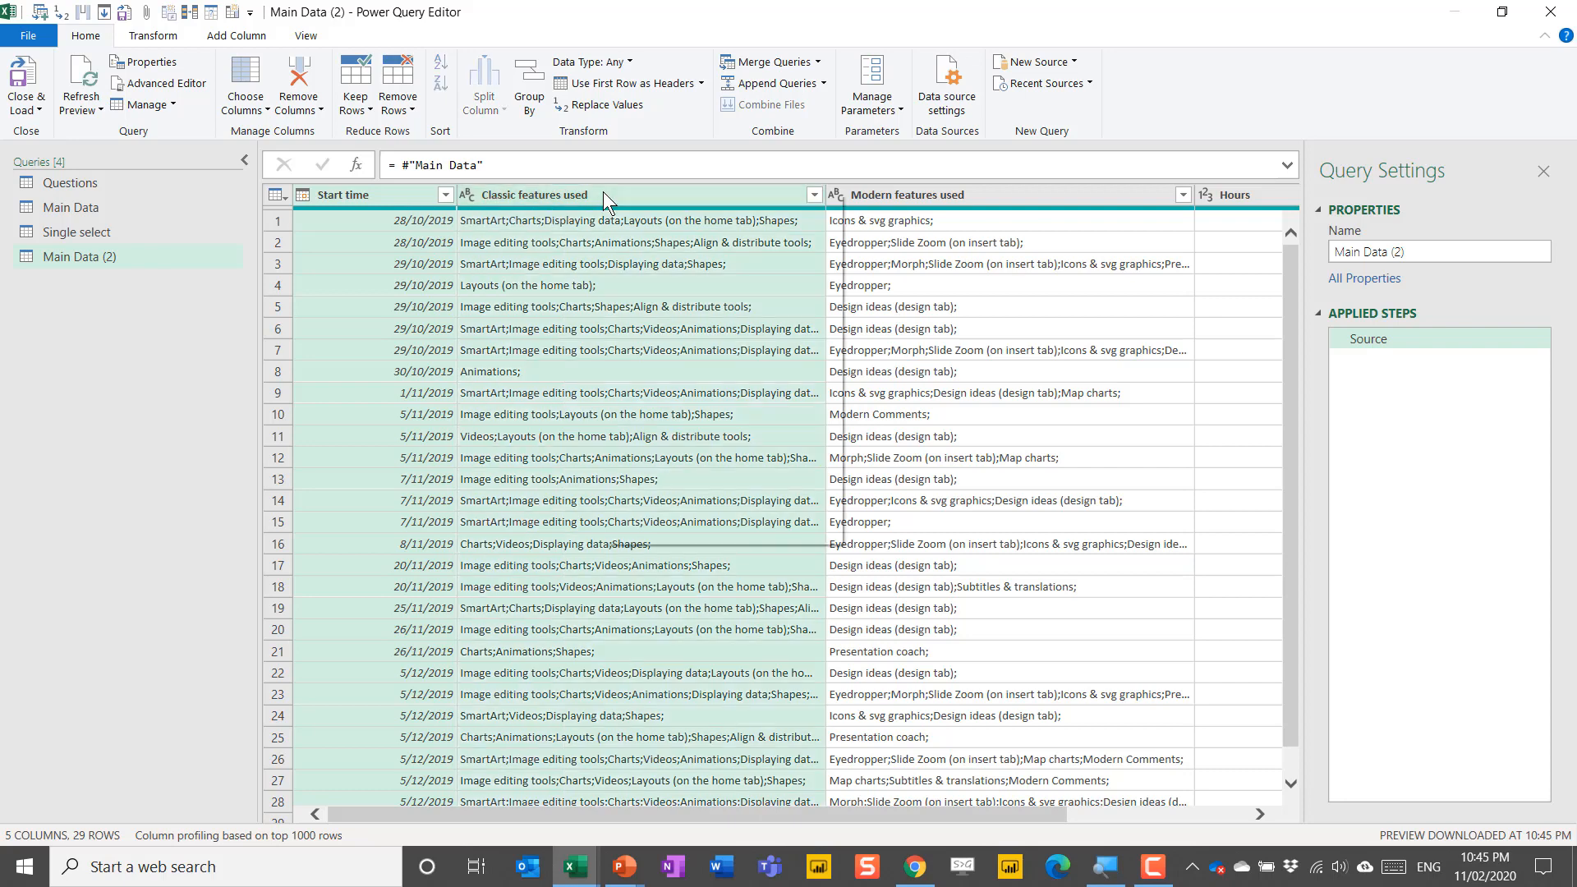
right_click(603, 191)
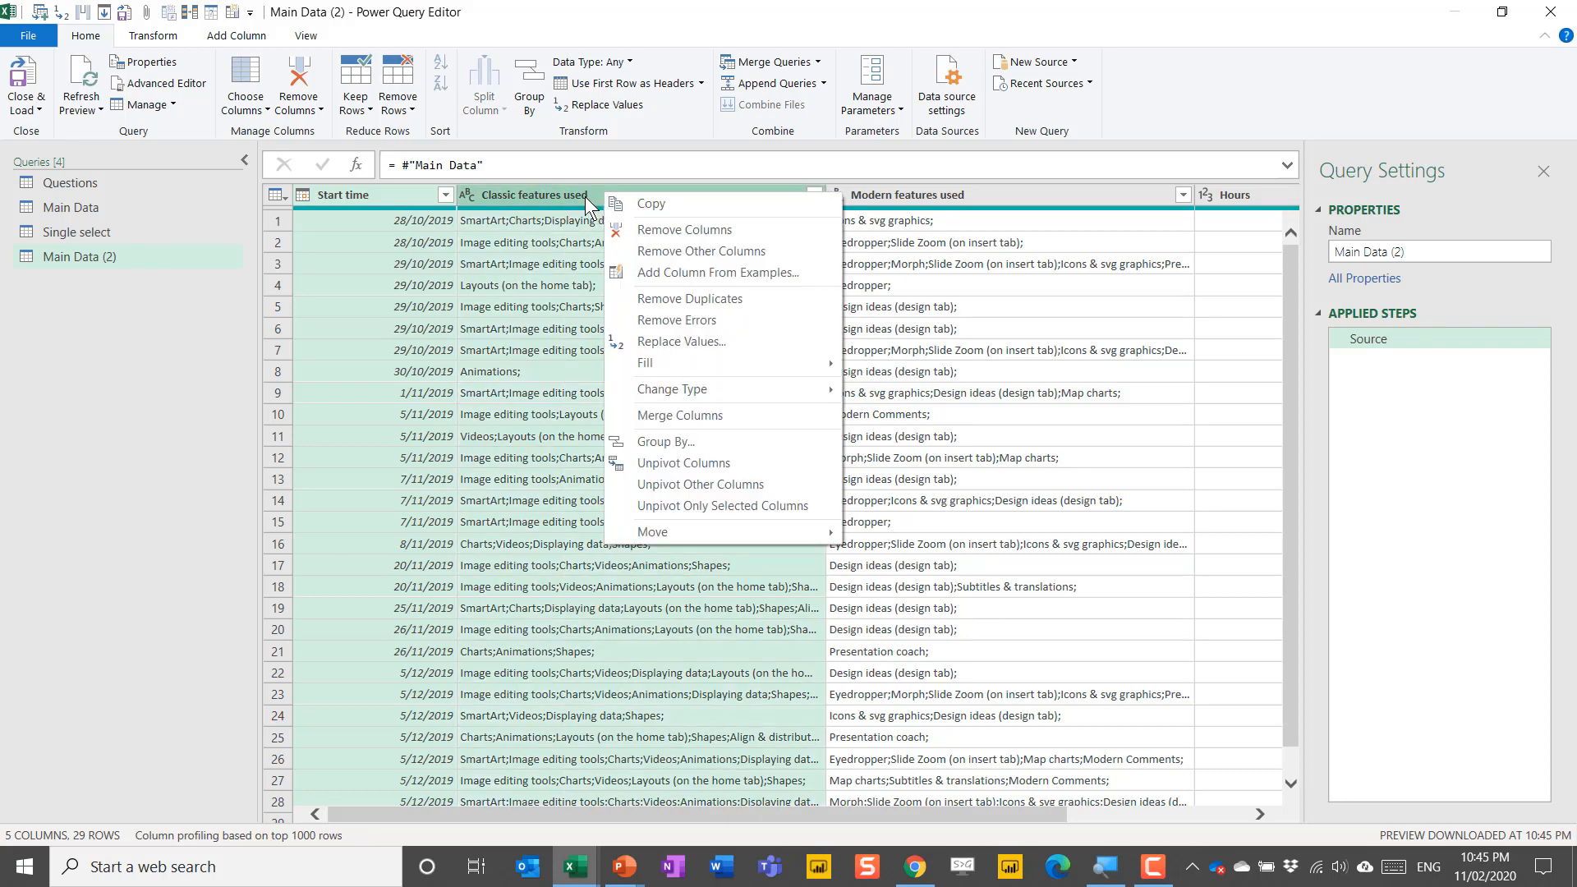
left_click(653, 251)
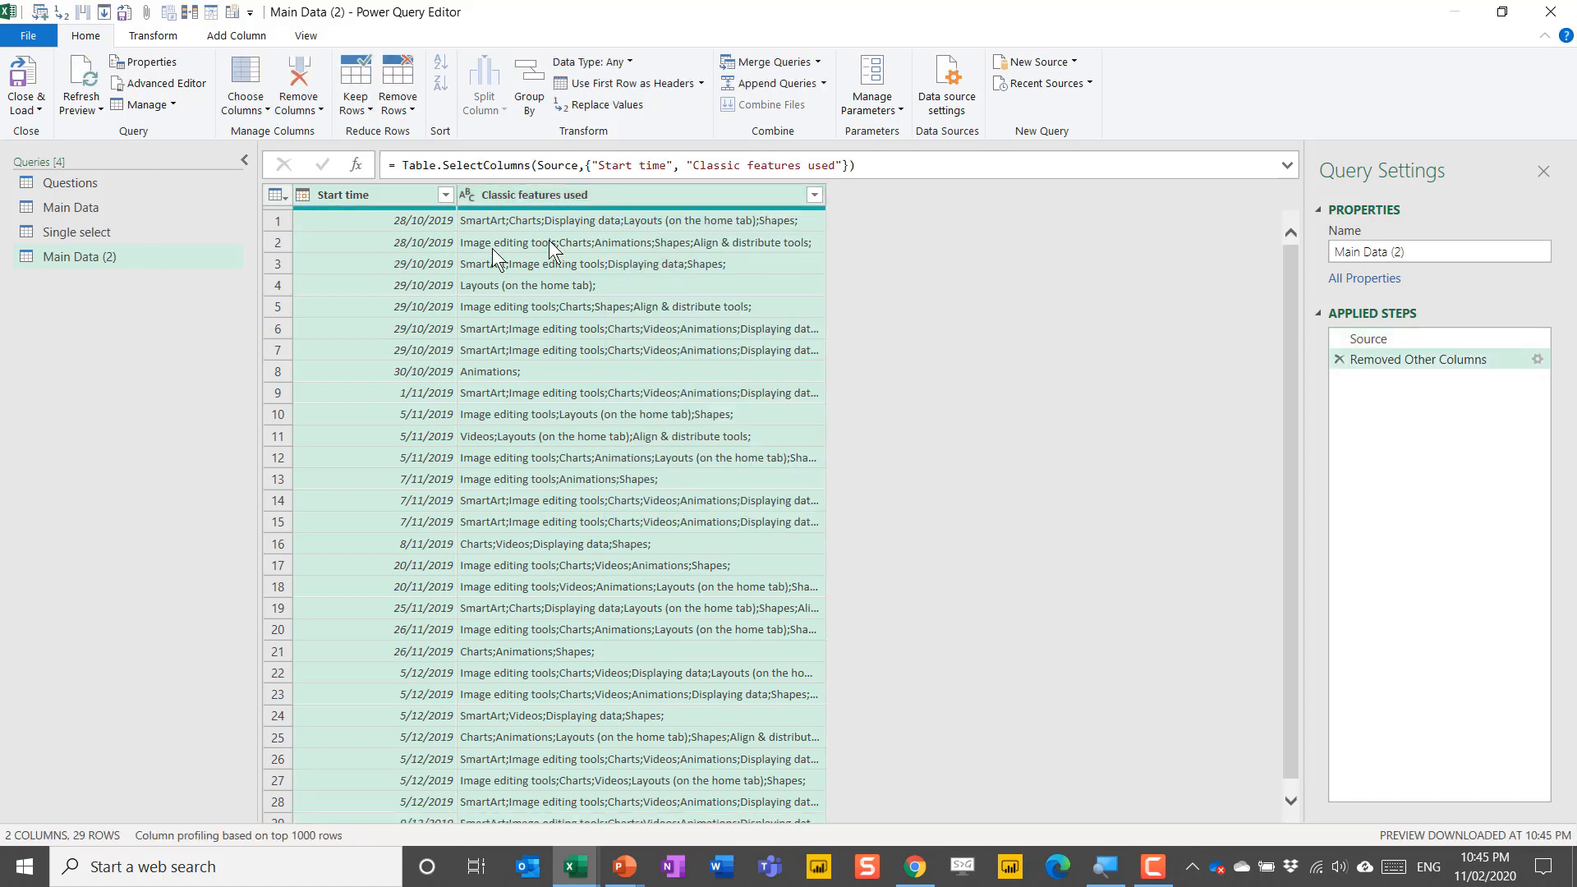
- Rename the new two-column query Classic features
triple_click(1410, 248)
type("C")
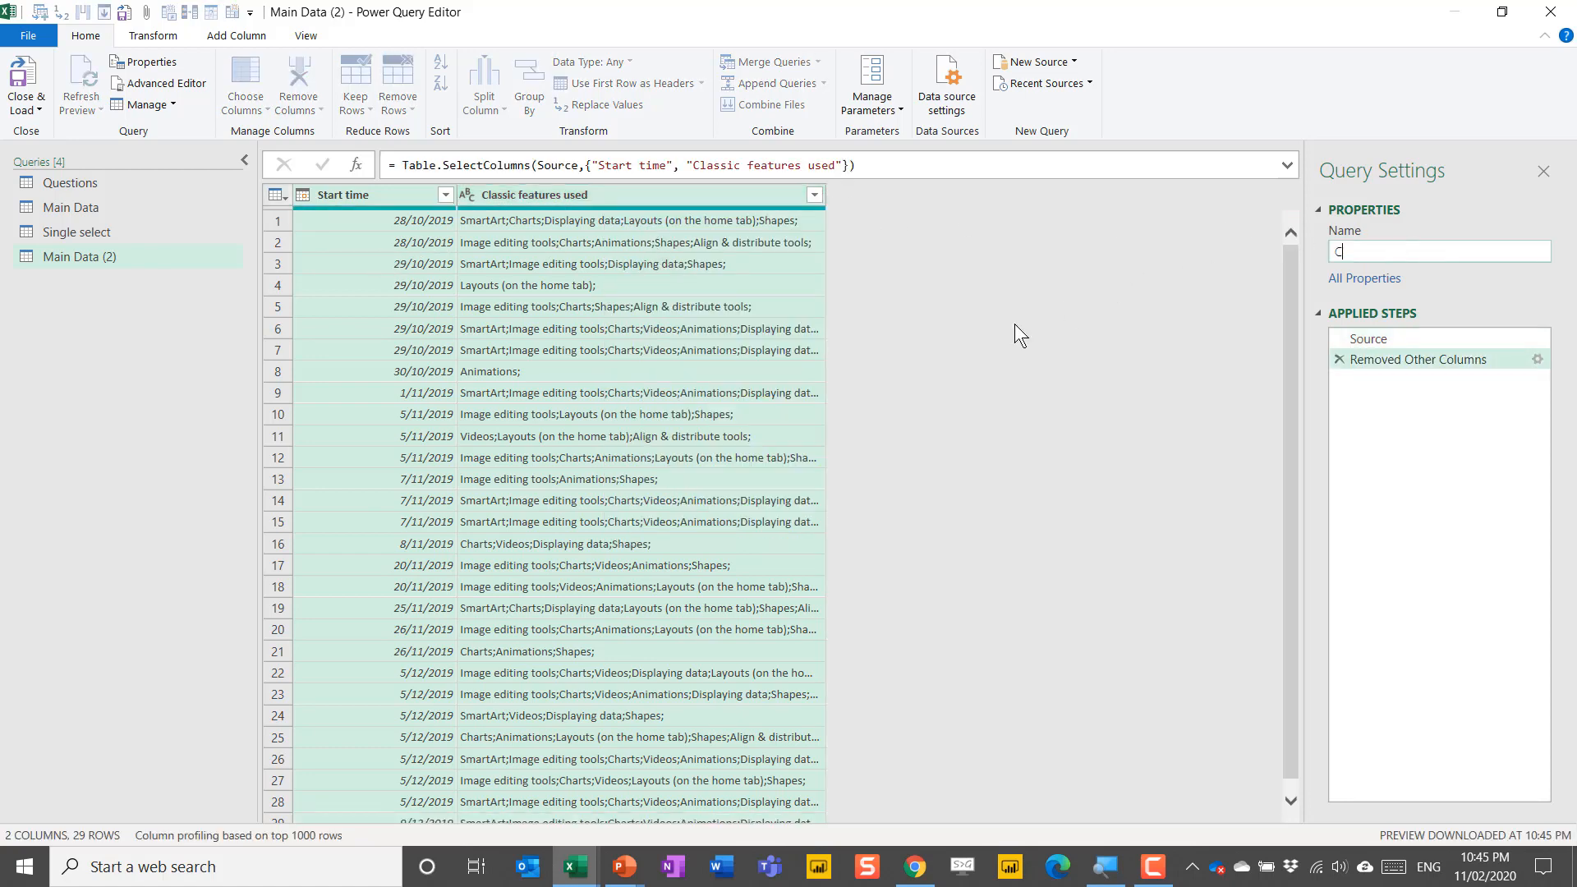
type("lassic features")
key("Return")
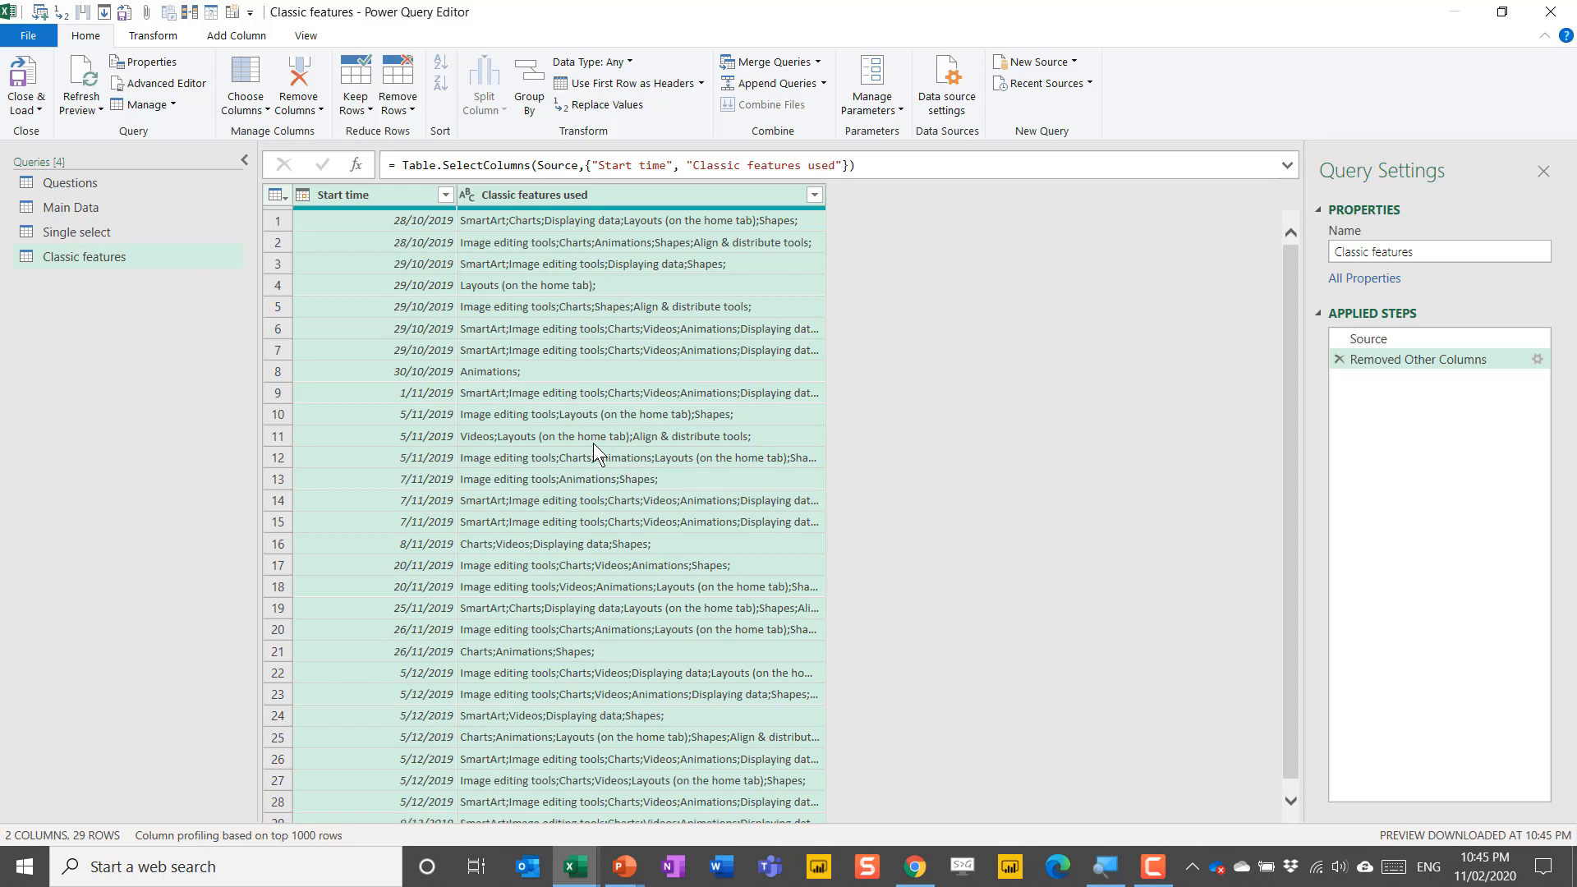
- Split the Classic features used column into rows at each occurrence of the custom semicolon delimiter
left_click(496, 221)
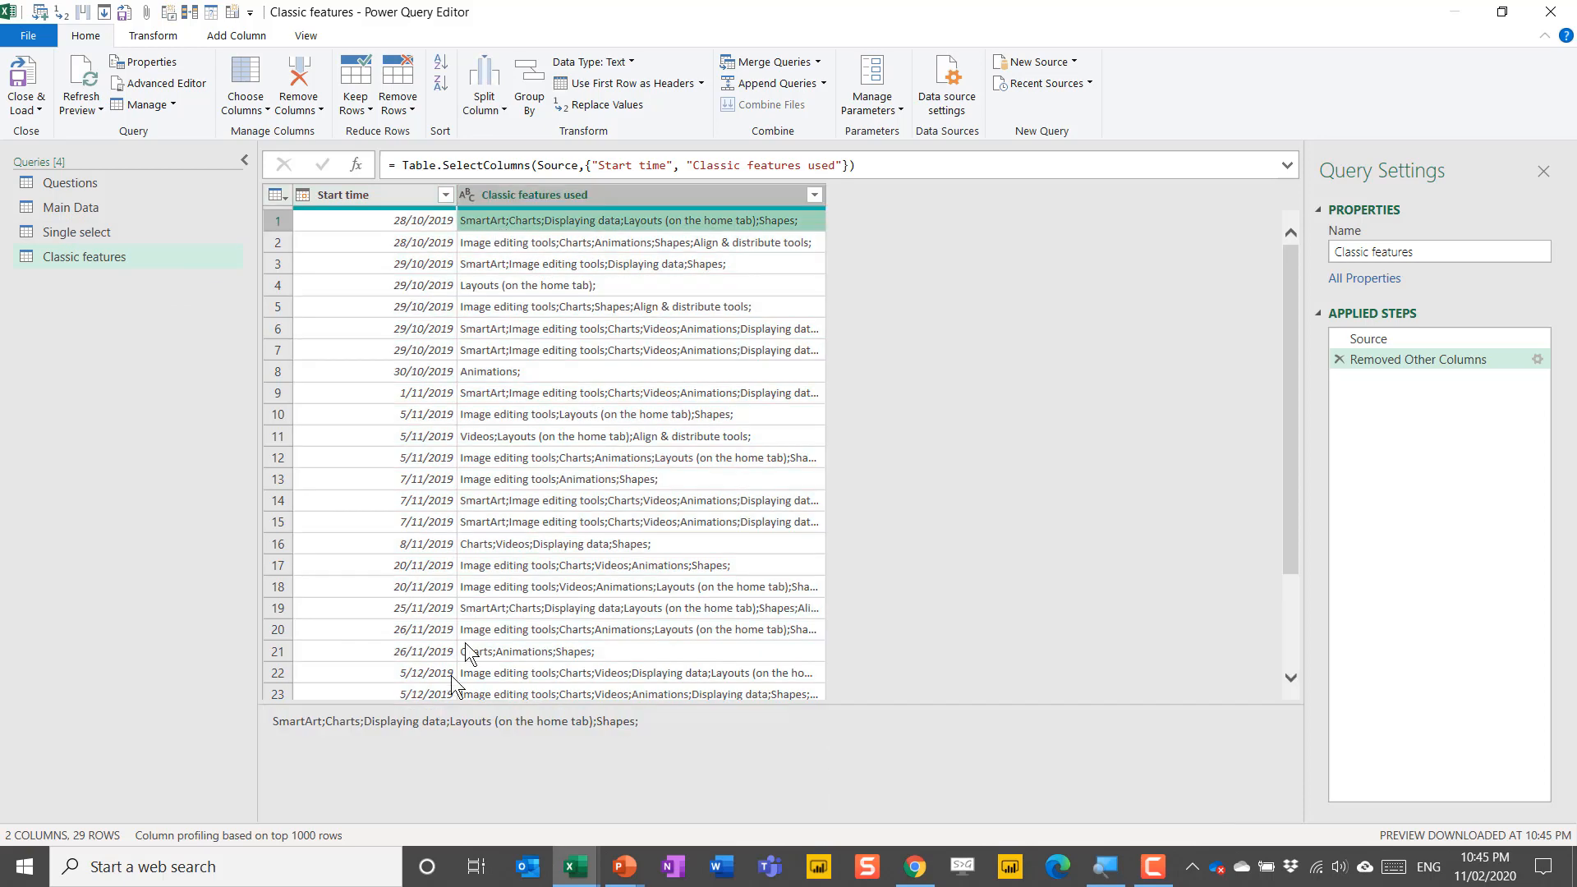
left_click_drag(322, 721, 611, 731)
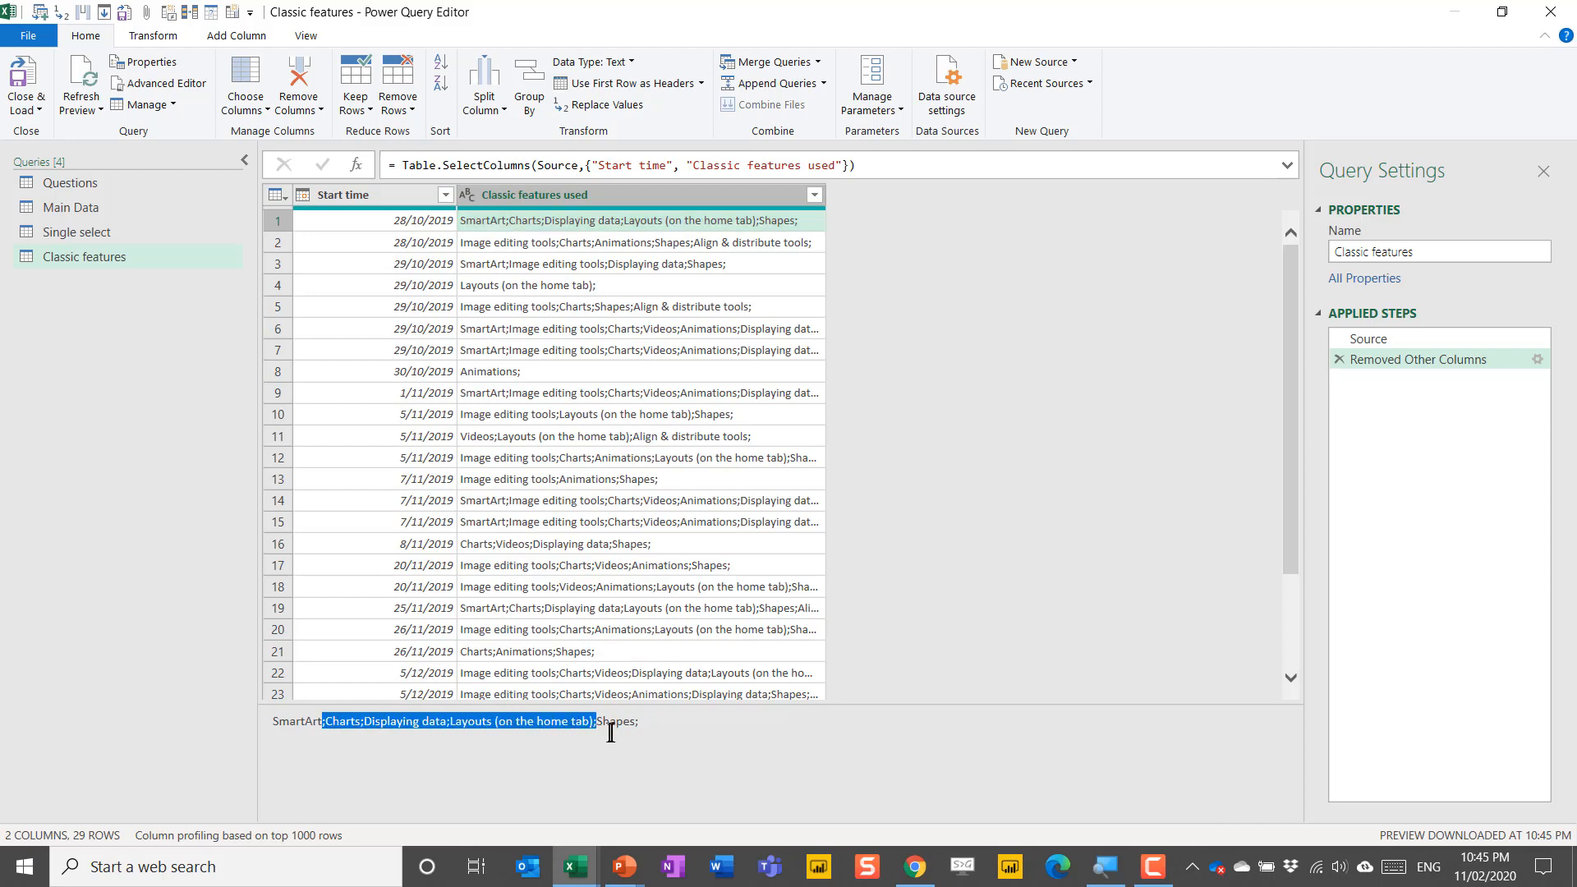
left_click(675, 728)
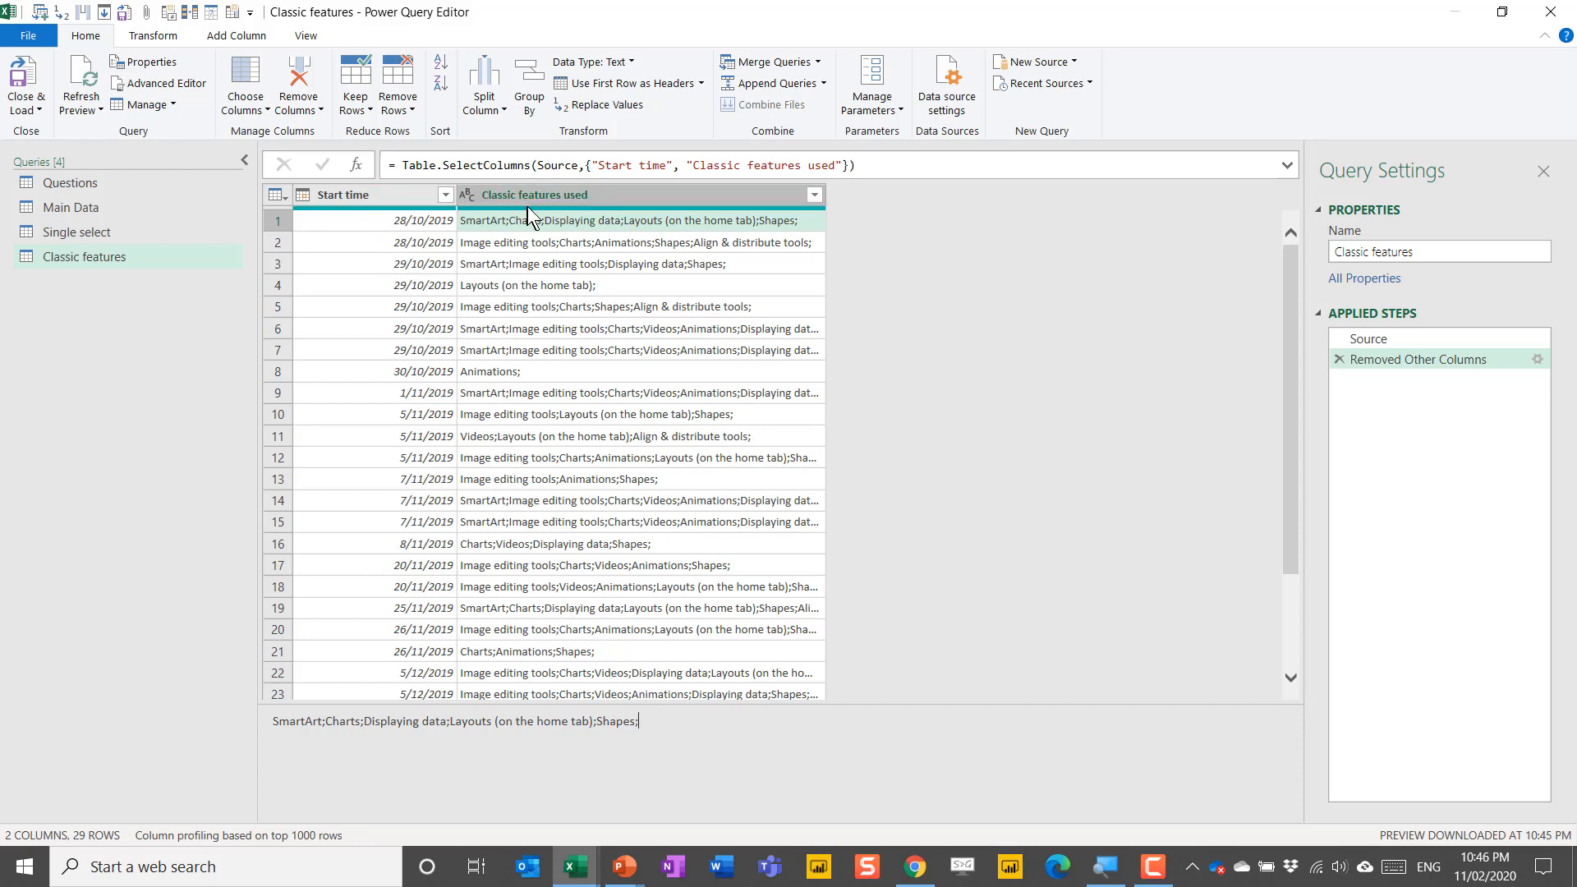
scroll(556, 412, "down", 2)
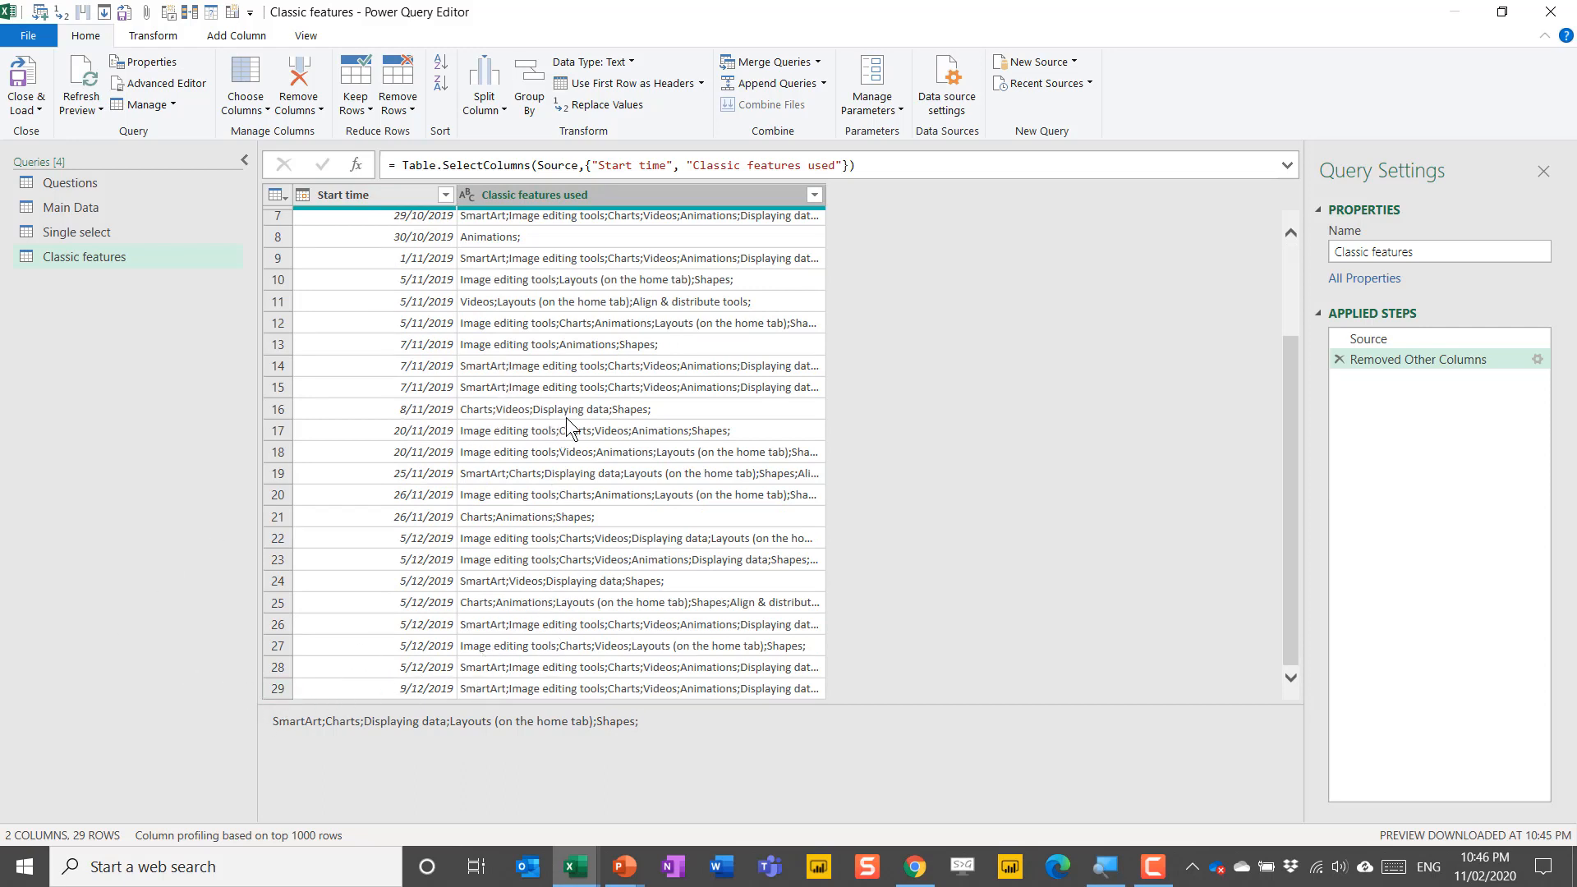
left_click(593, 194)
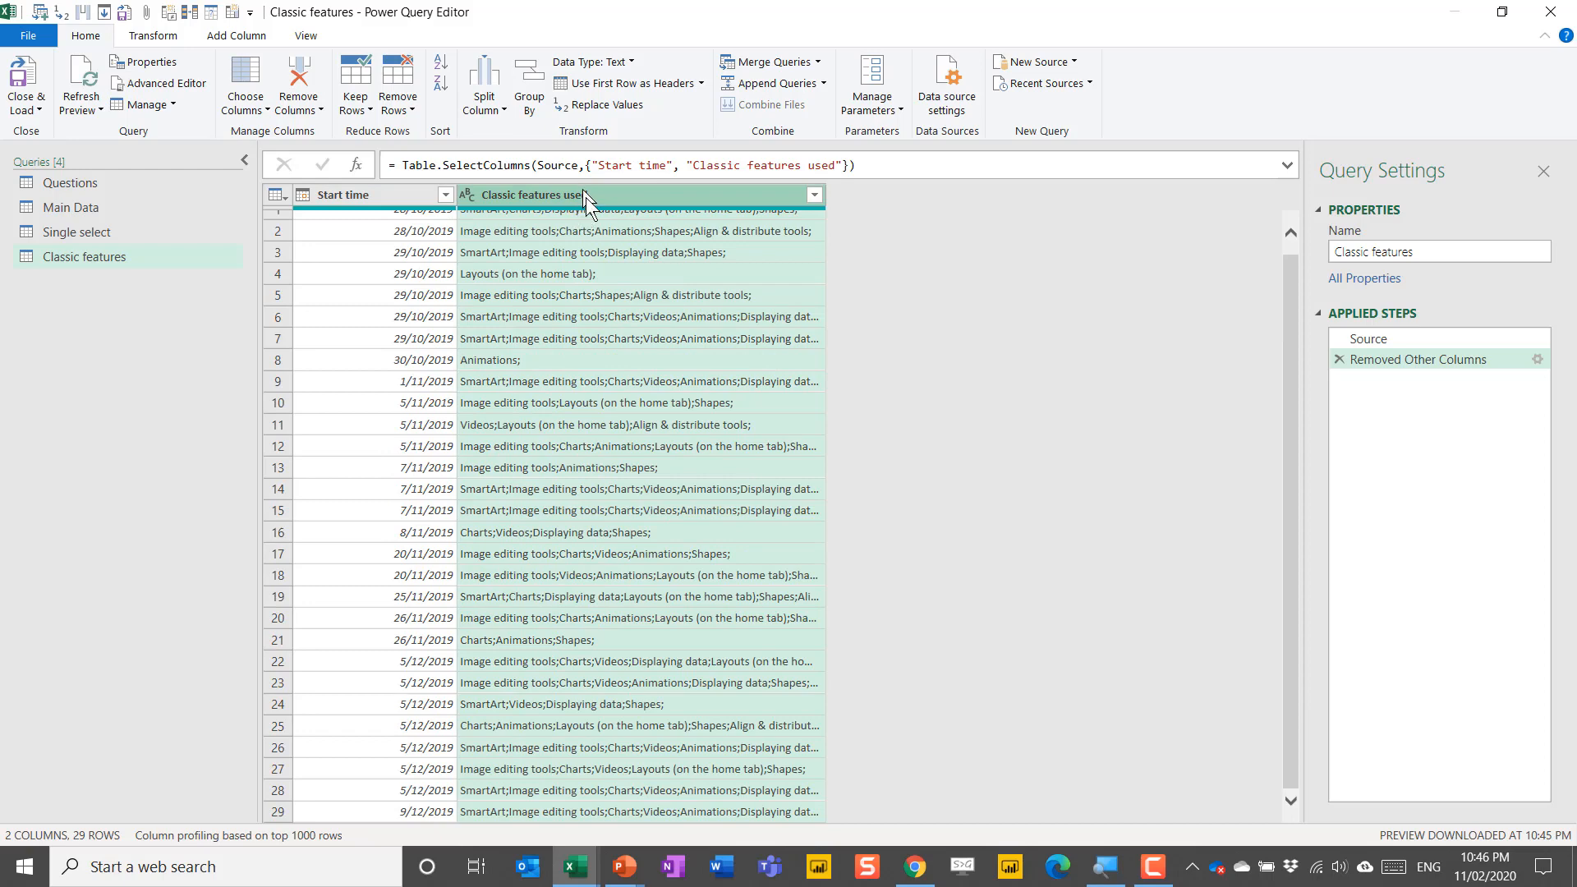
left_click(490, 98)
left_click(526, 128)
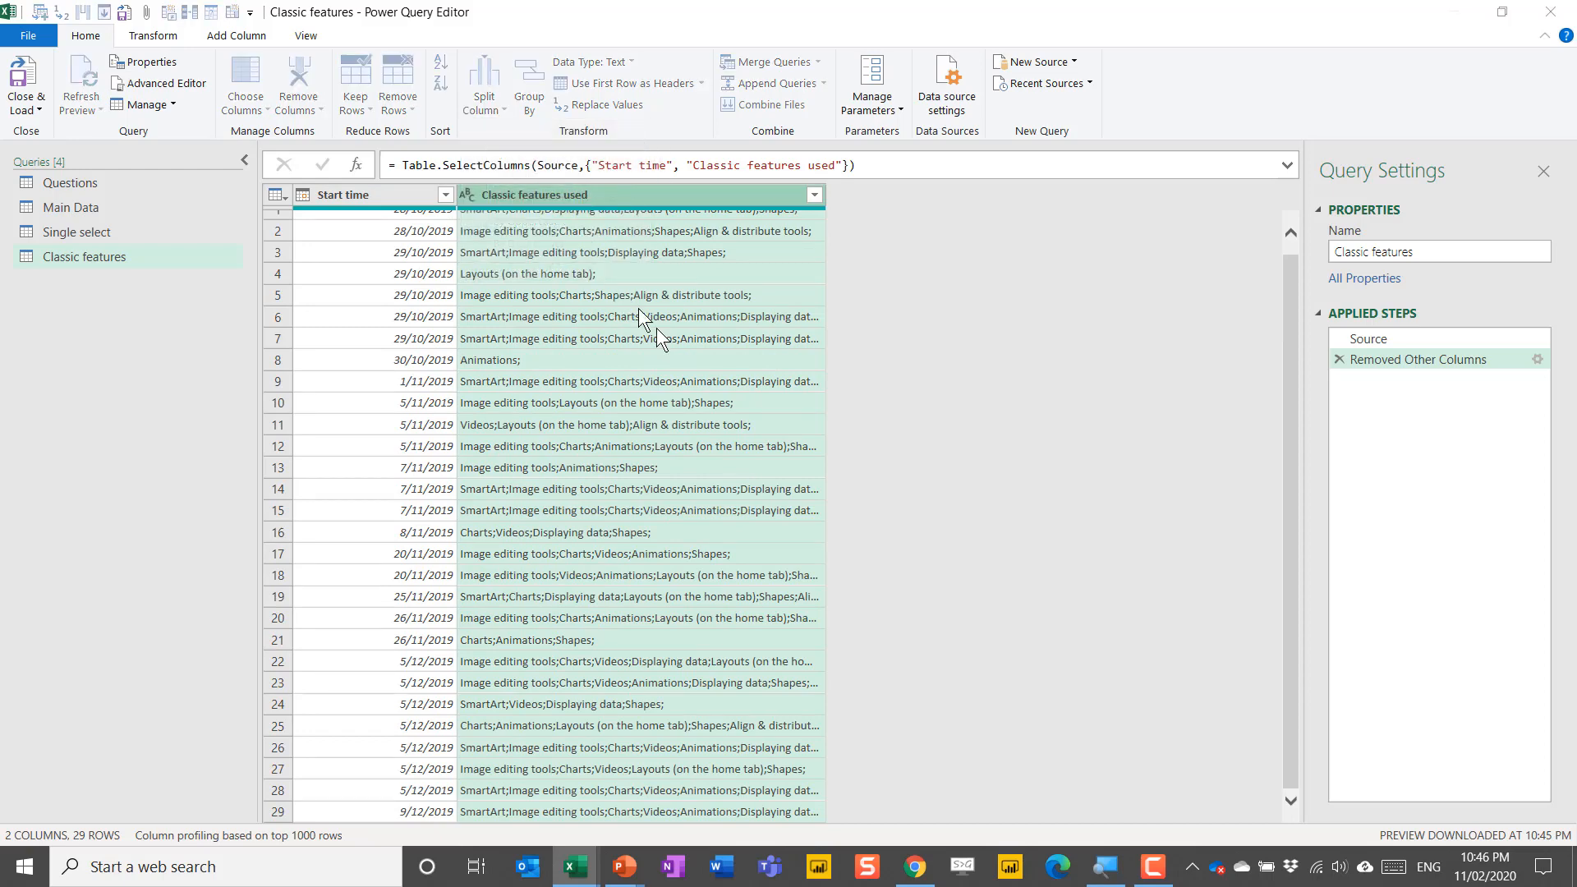
left_click_drag(528, 392, 274, 401)
type(";")
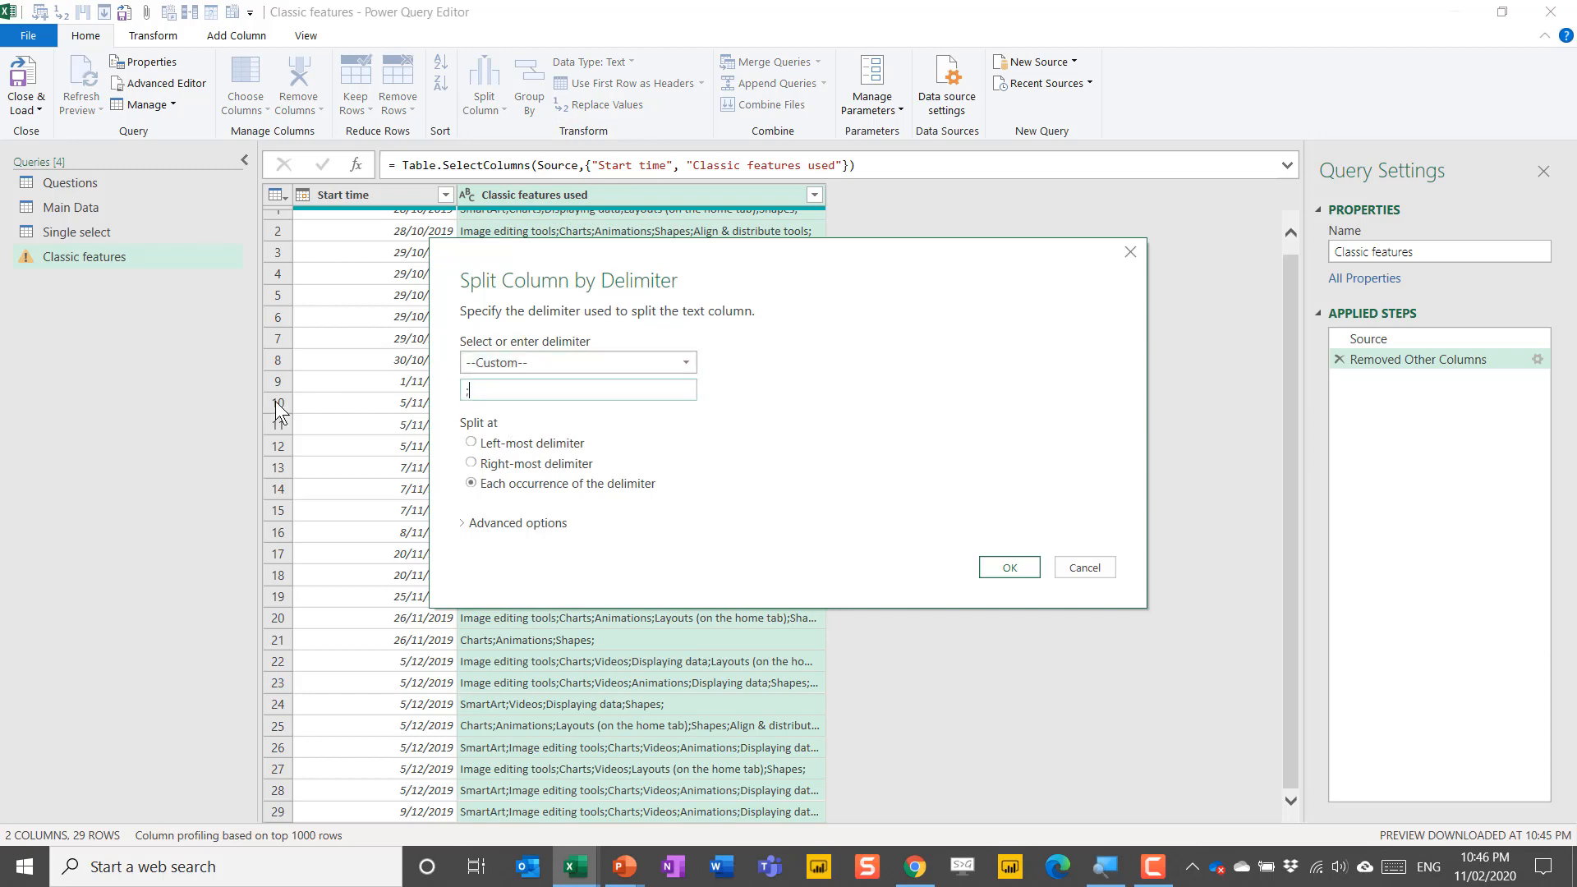
left_click(518, 522)
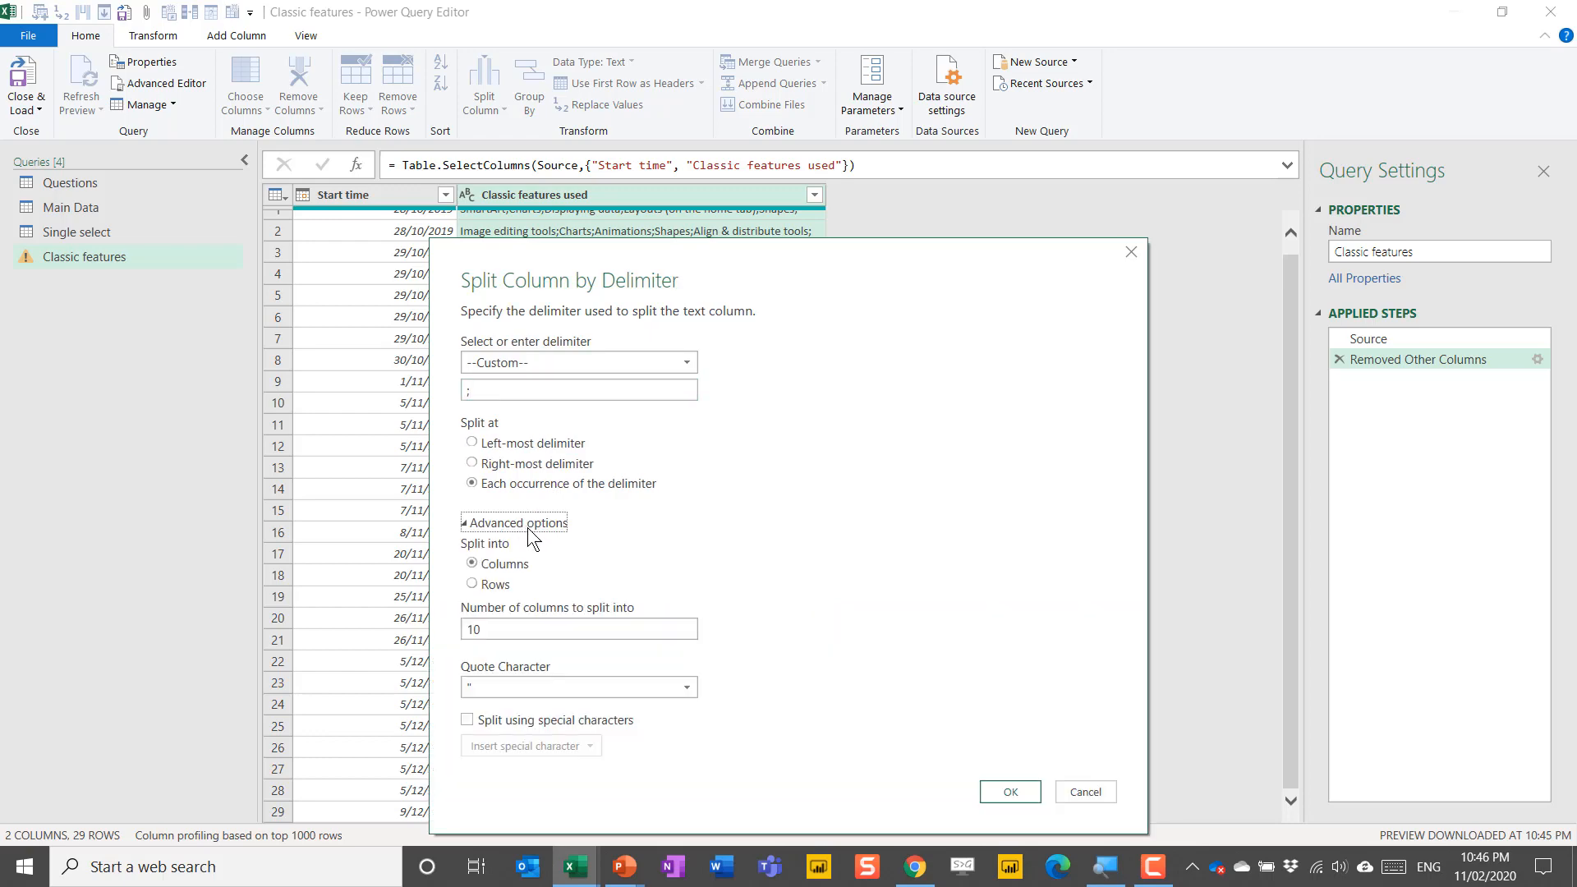
left_click(472, 585)
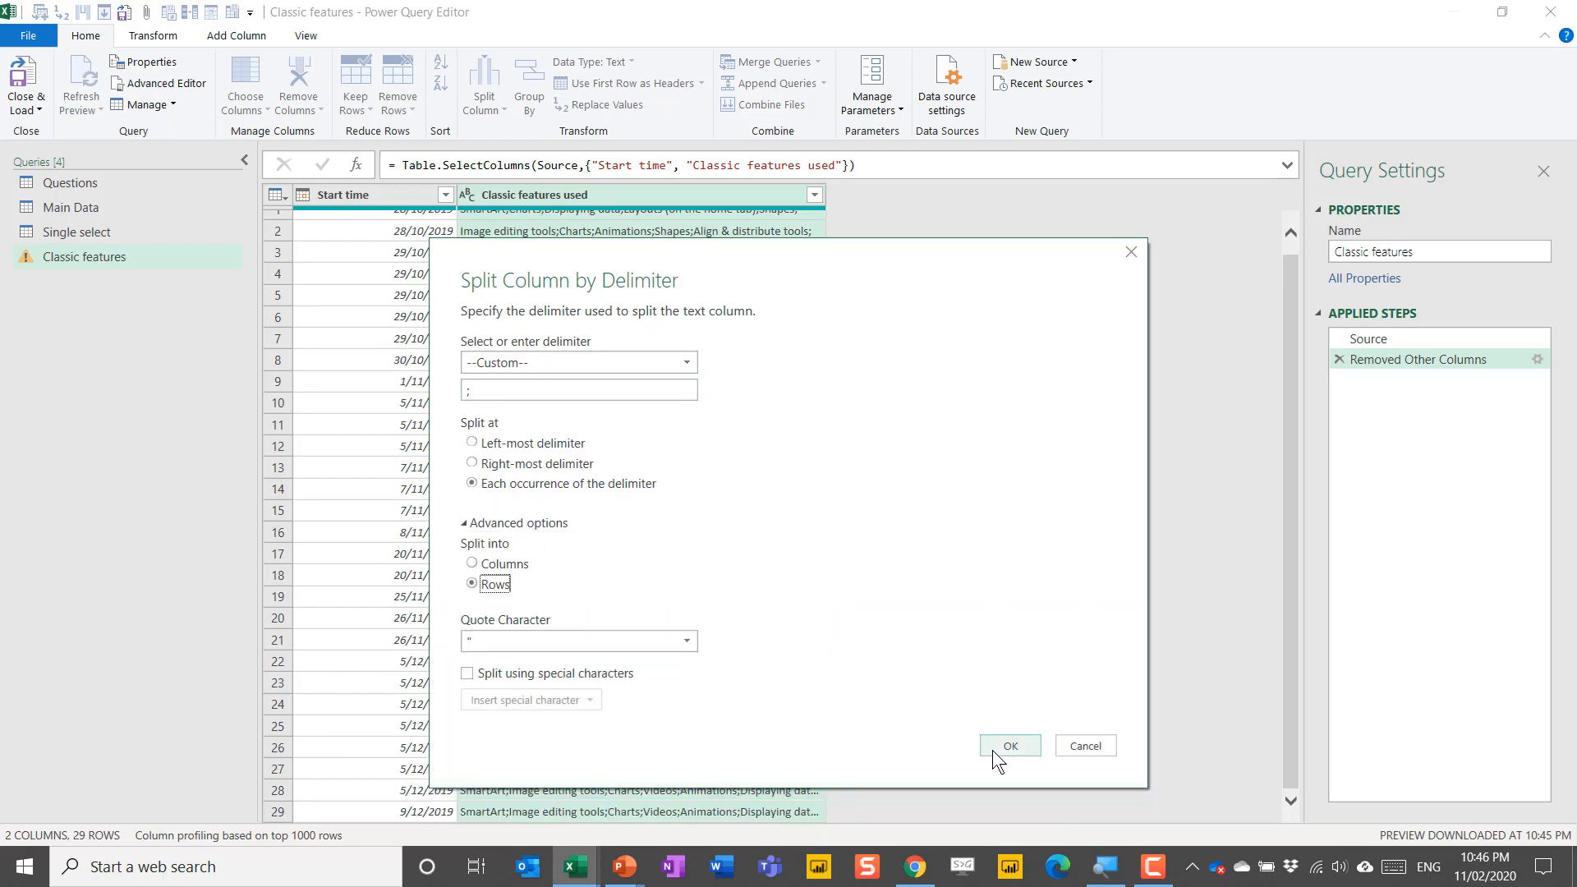
left_click(992, 749)
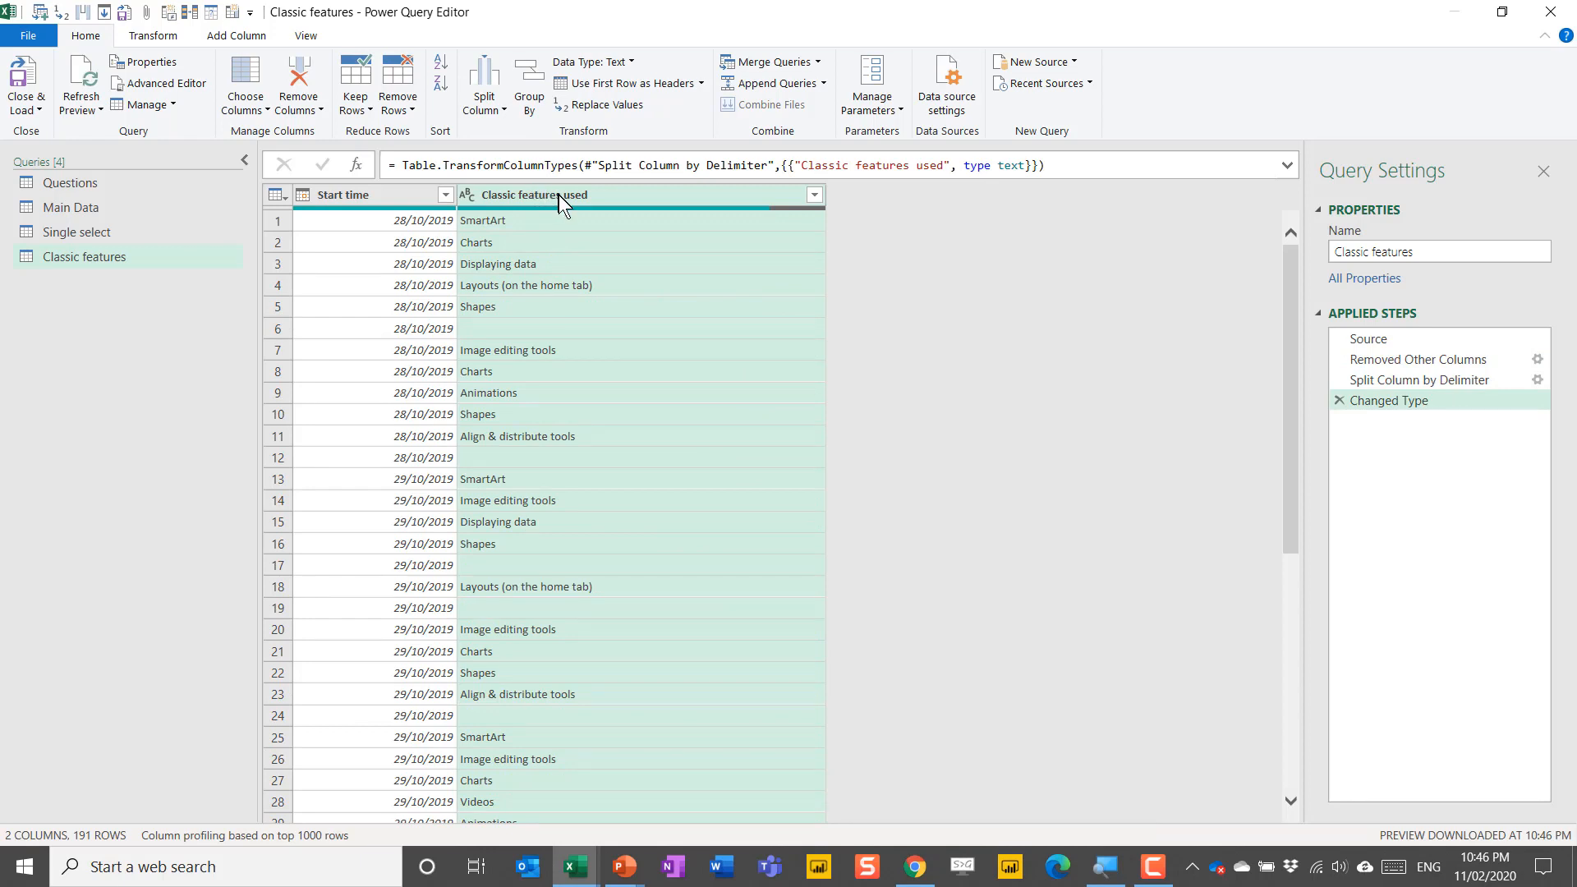
- Remove the empty entries from the Classic features used column
left_click(467, 328)
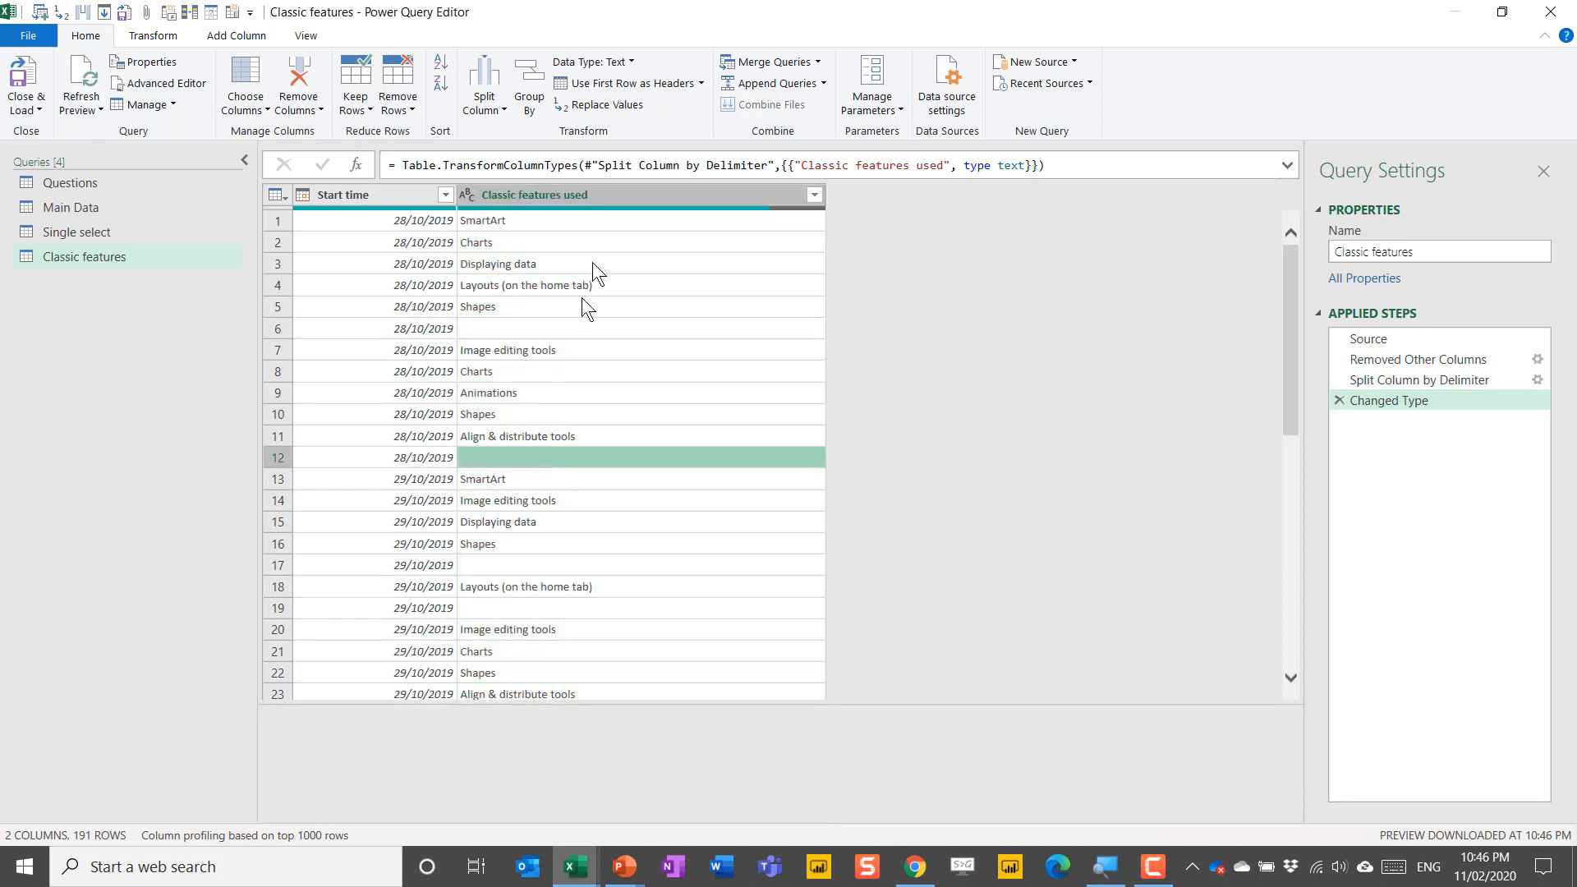
left_click(814, 195)
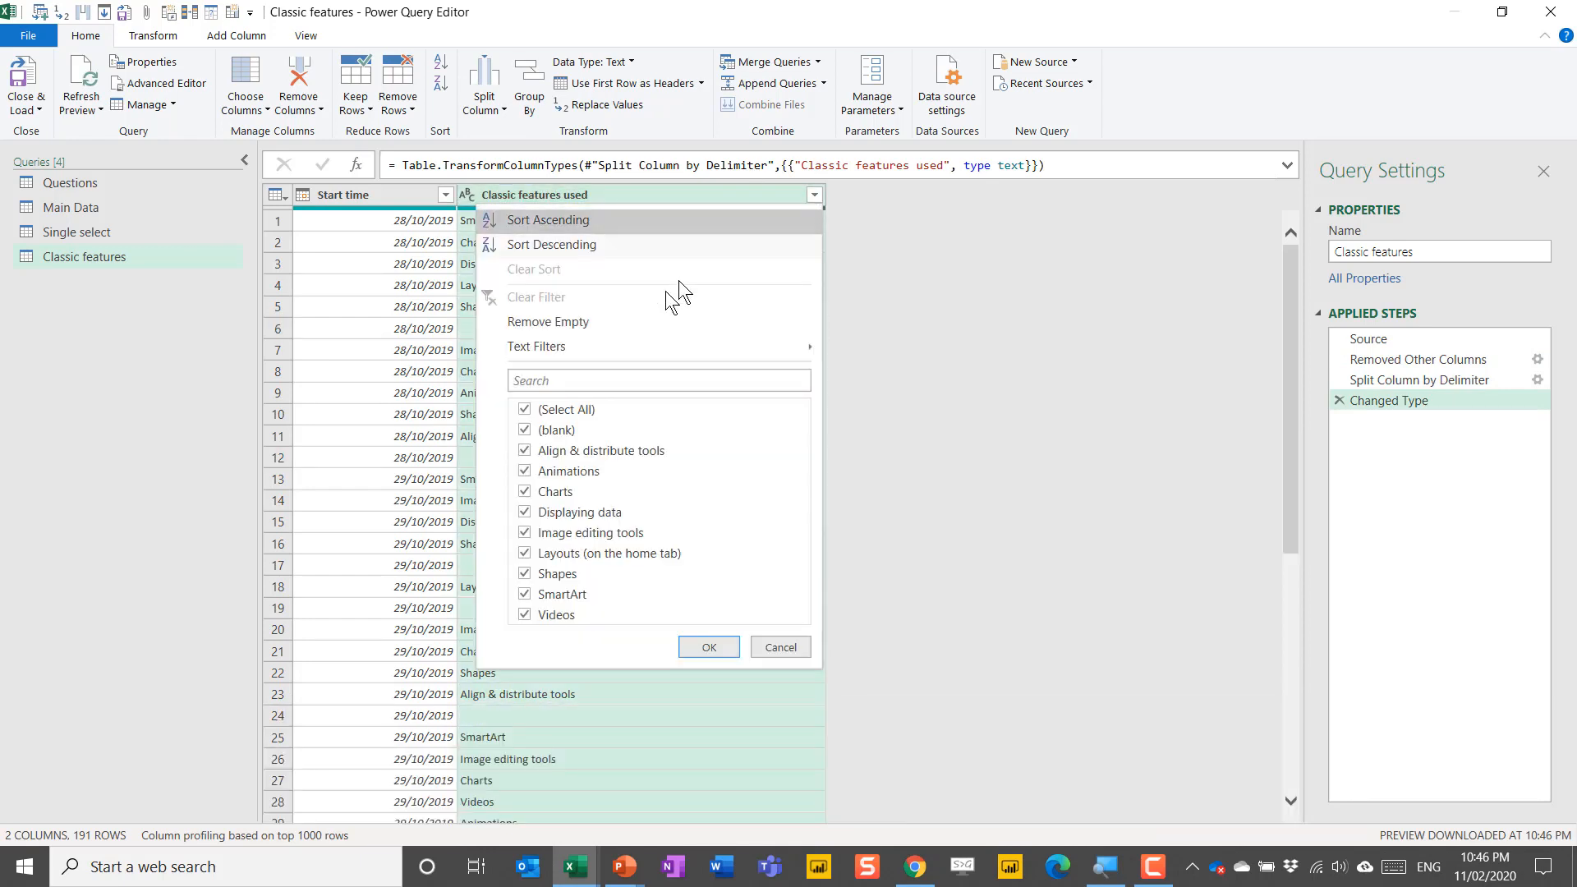
left_click(588, 328)
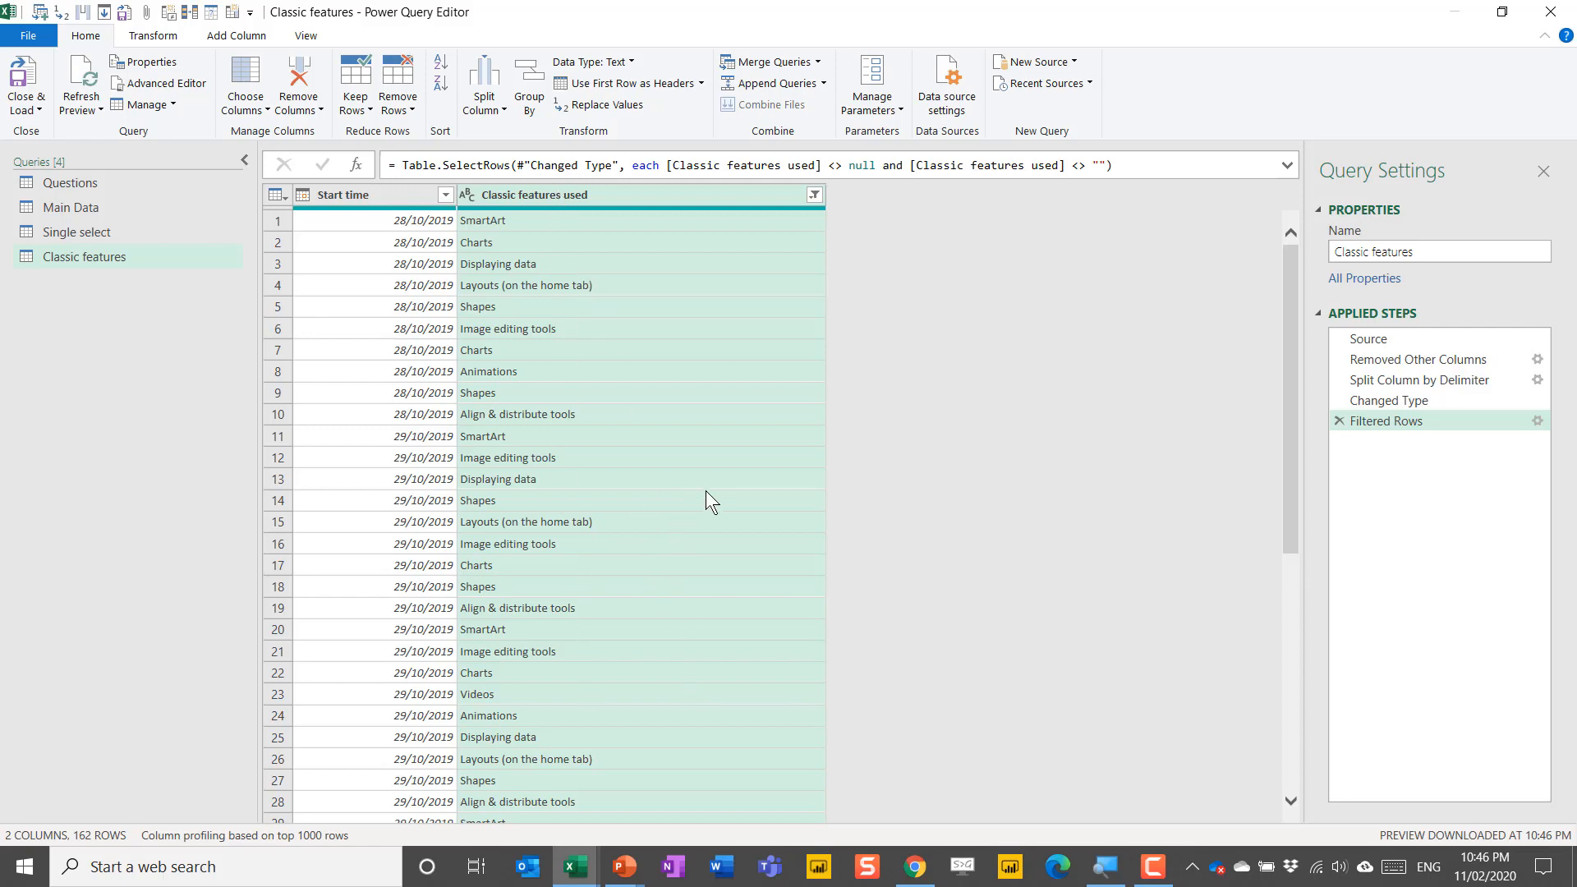
- Check the response counts for the CLASSIC PowerPoint functions question in Microsoft Forms in the browser, and return to Power Query Editor
key("alt+Tab")
key("Tab")
key("Tab")
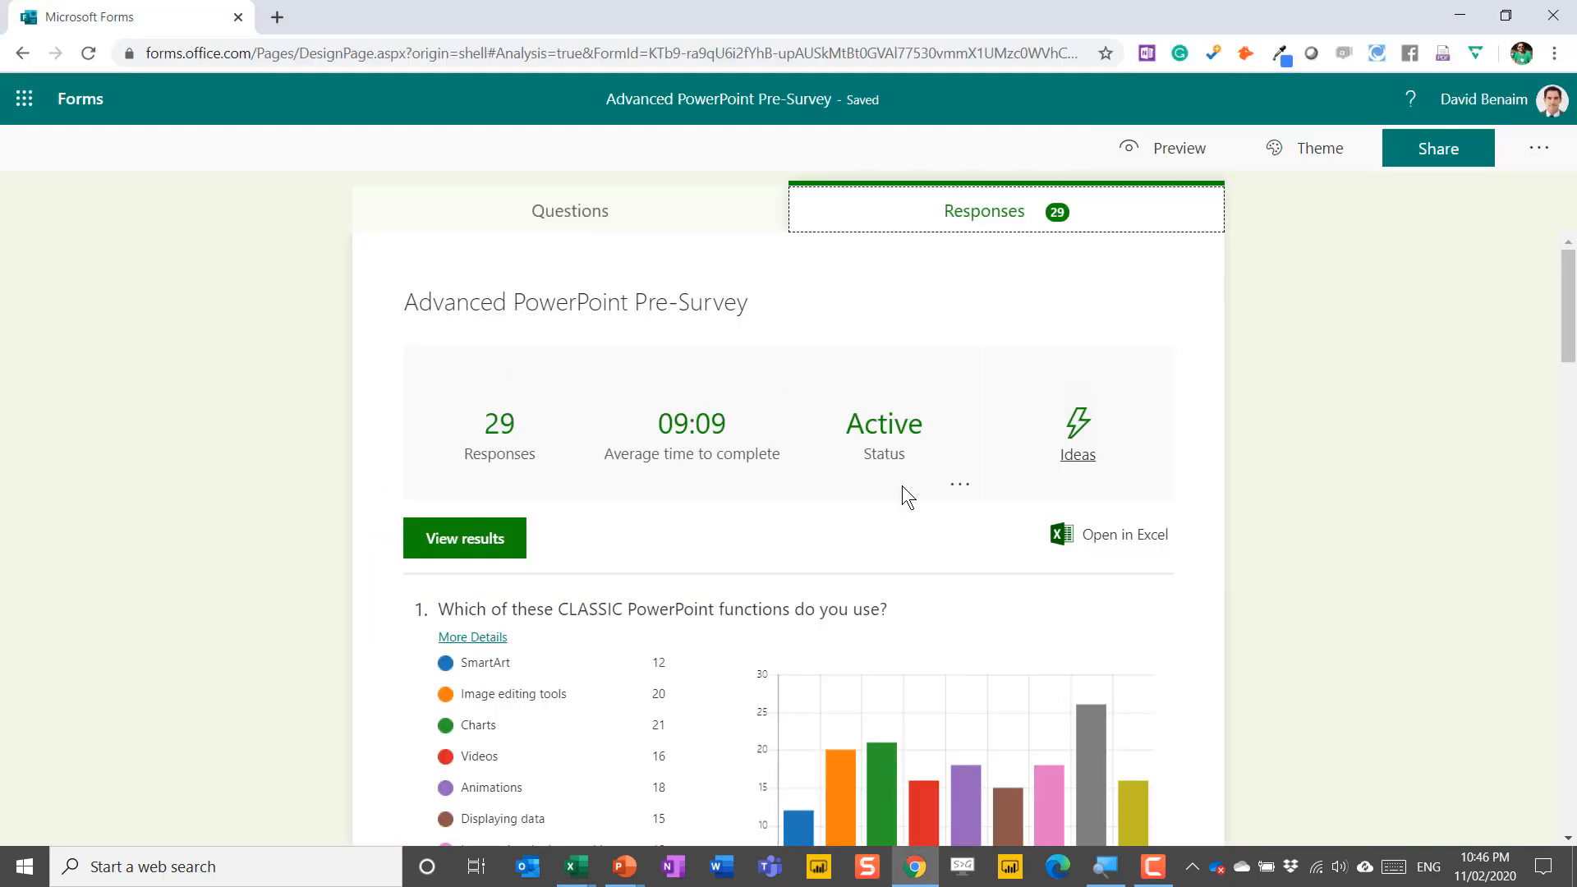
scroll(903, 511, "down", 6)
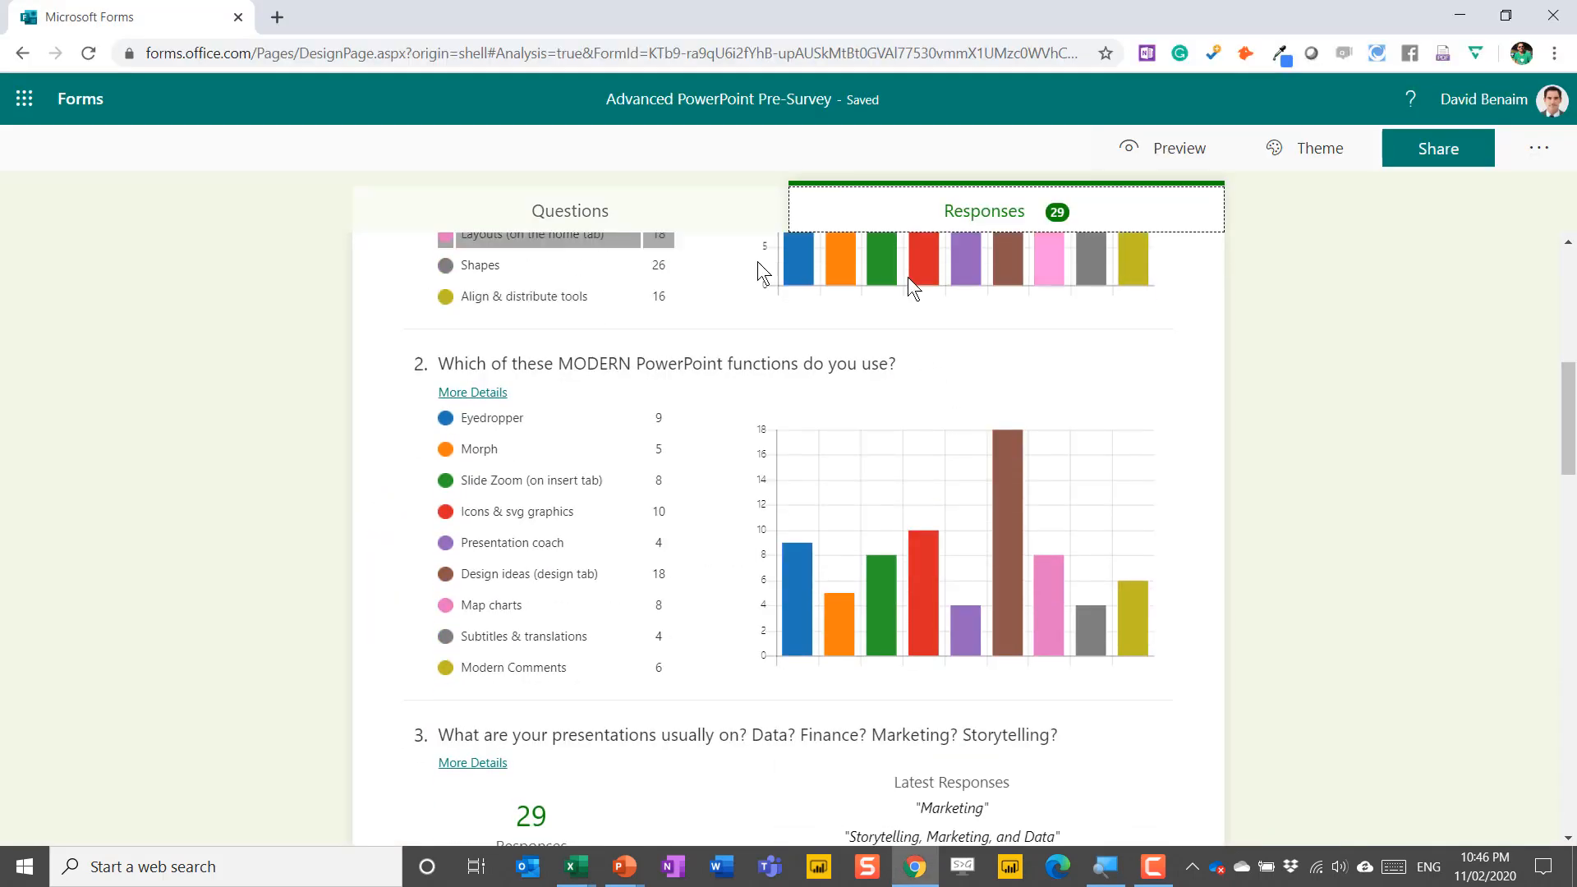
left_click_drag(1565, 465, 1565, 394)
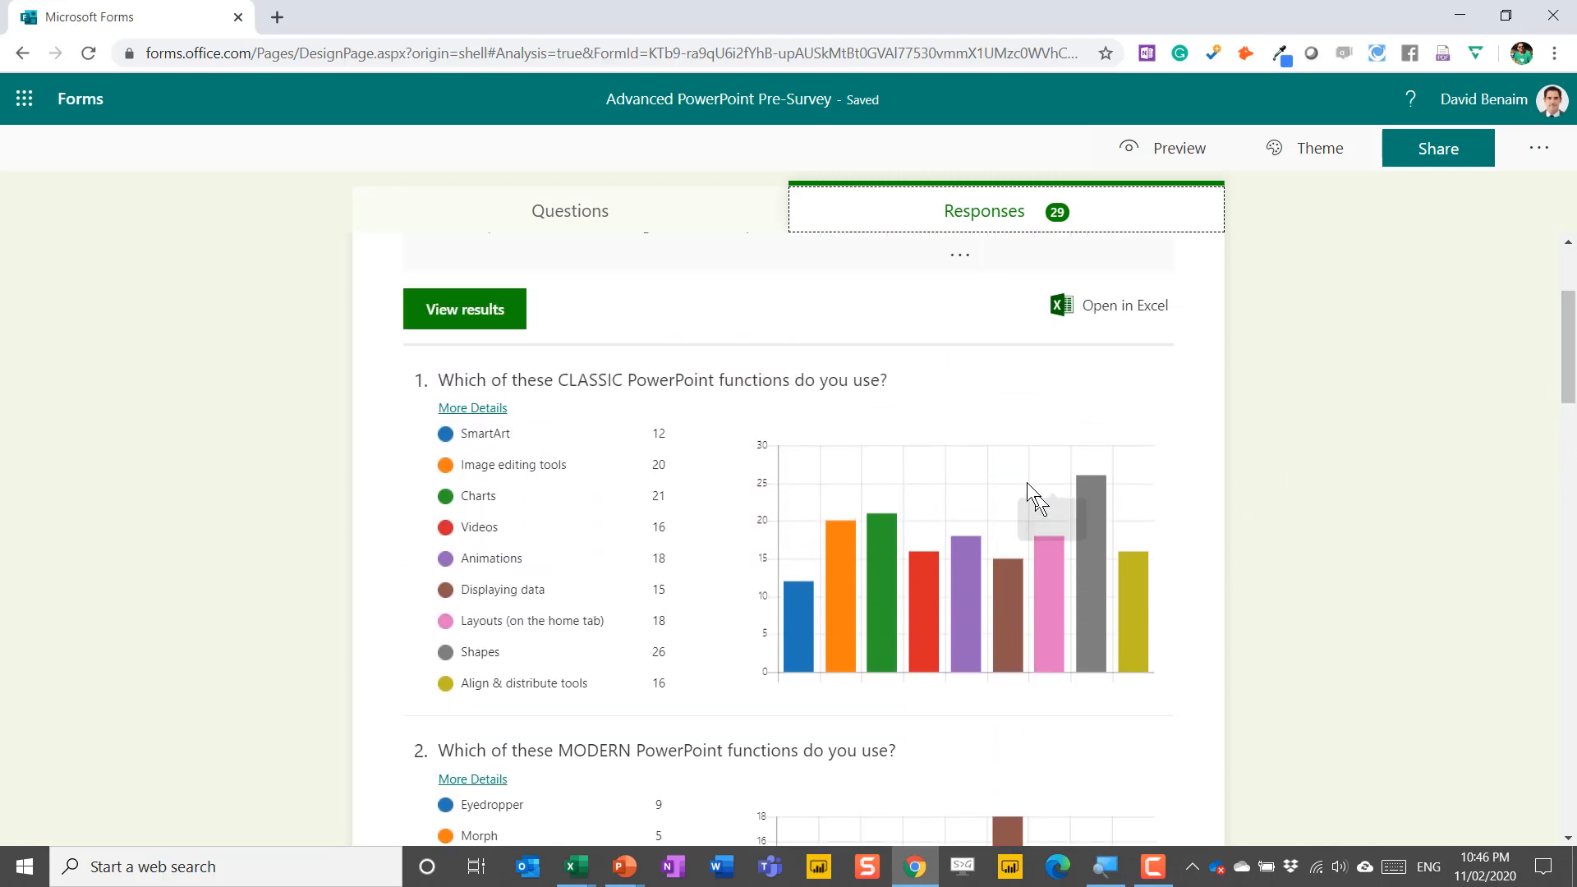
key("alt+Tab")
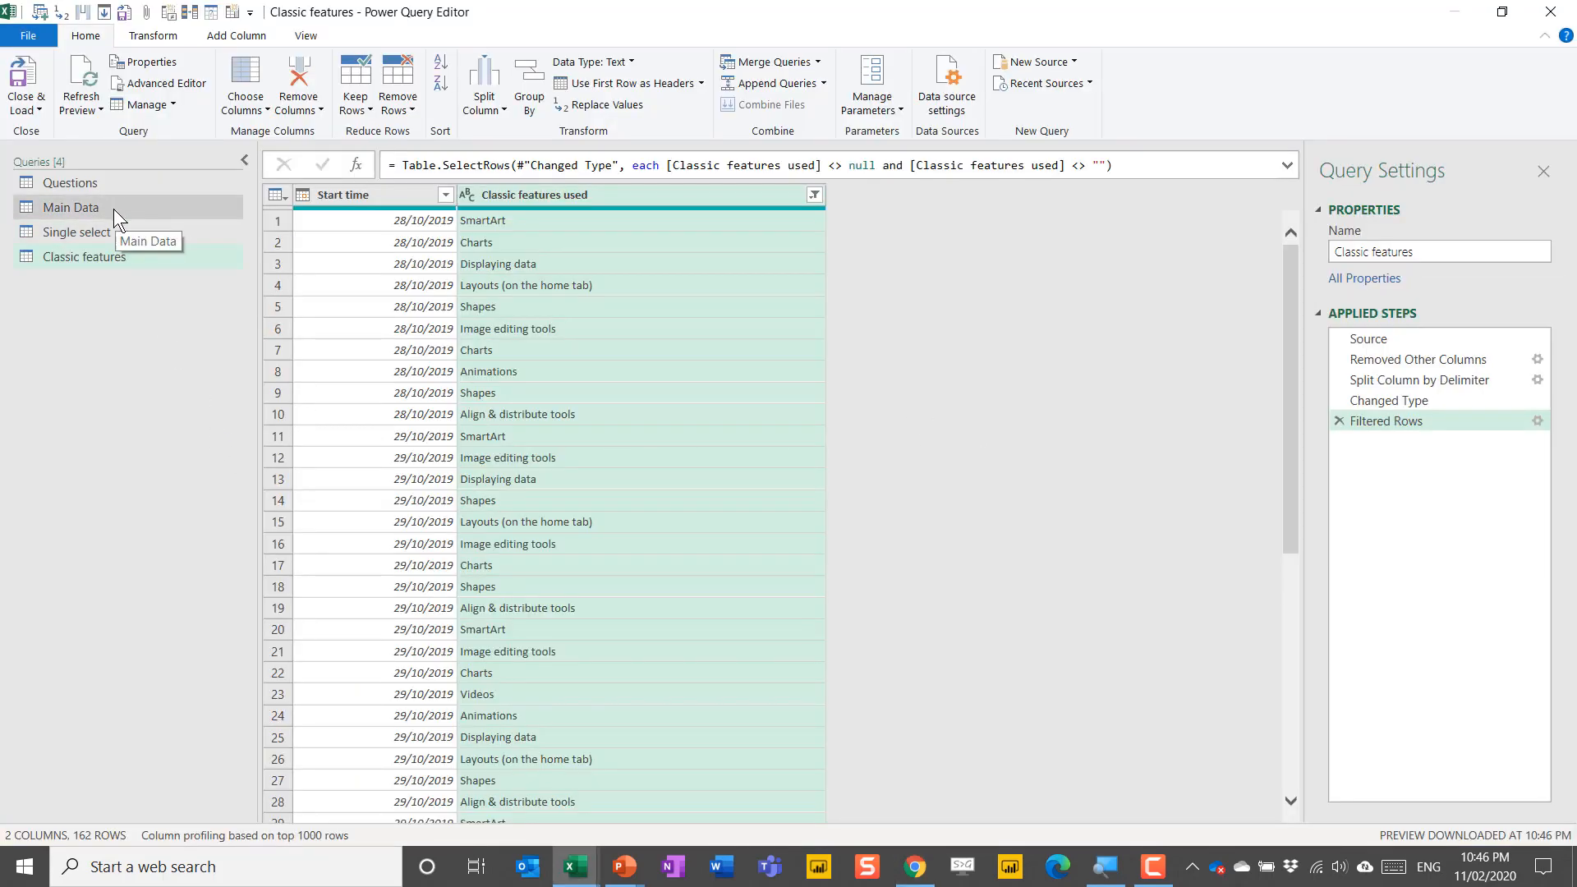
- Create a reference query from Main Data and keep only its Start time and Modern features used columns
left_click(113, 209)
right_click(98, 207)
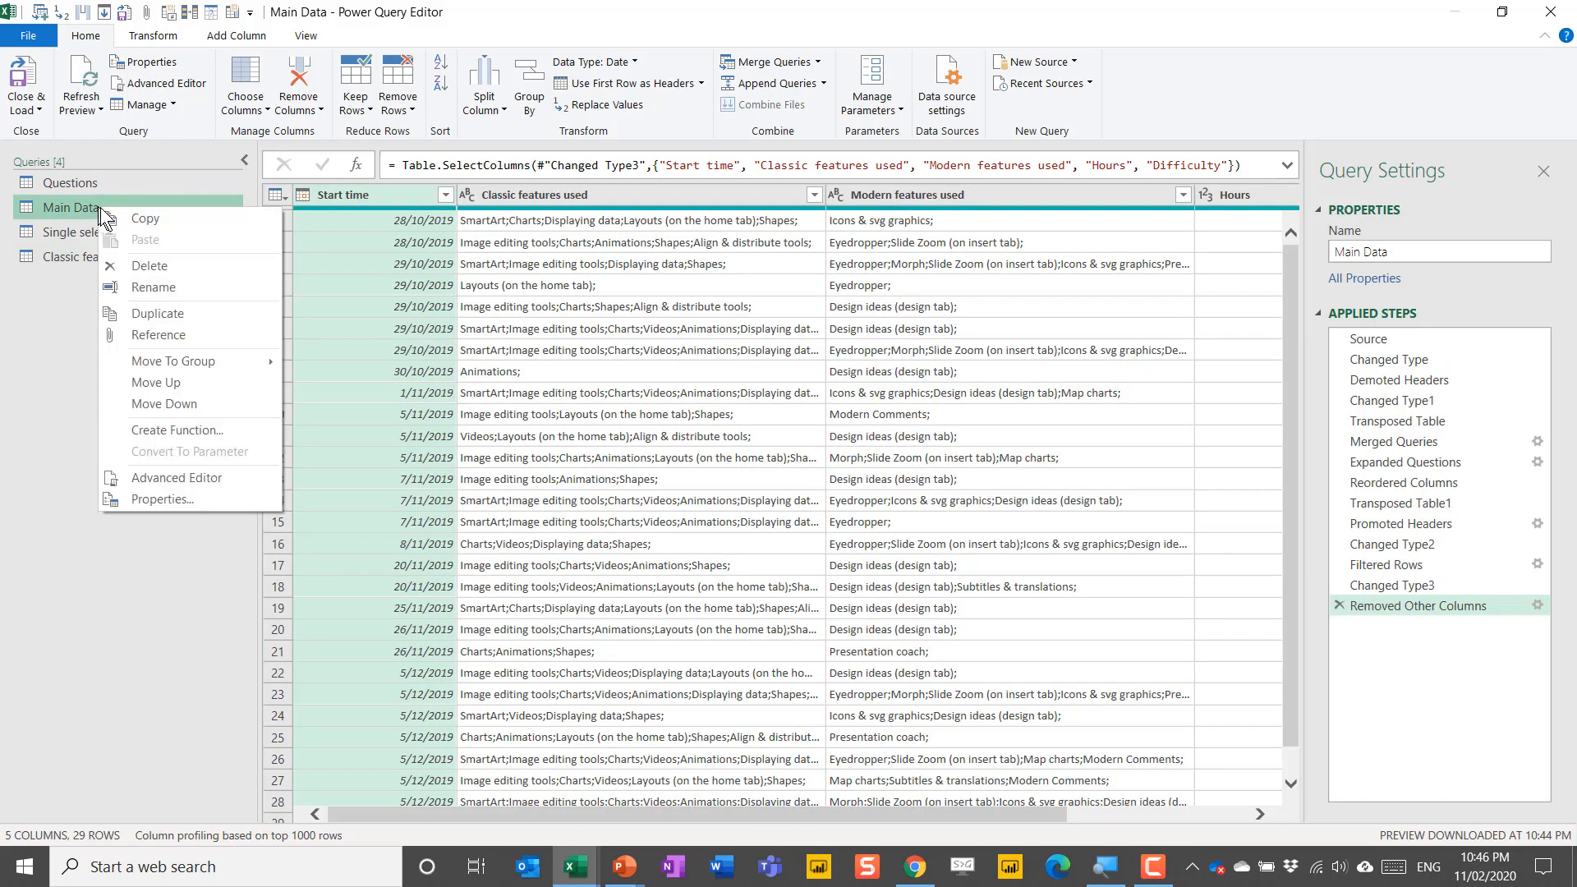
left_click(185, 334)
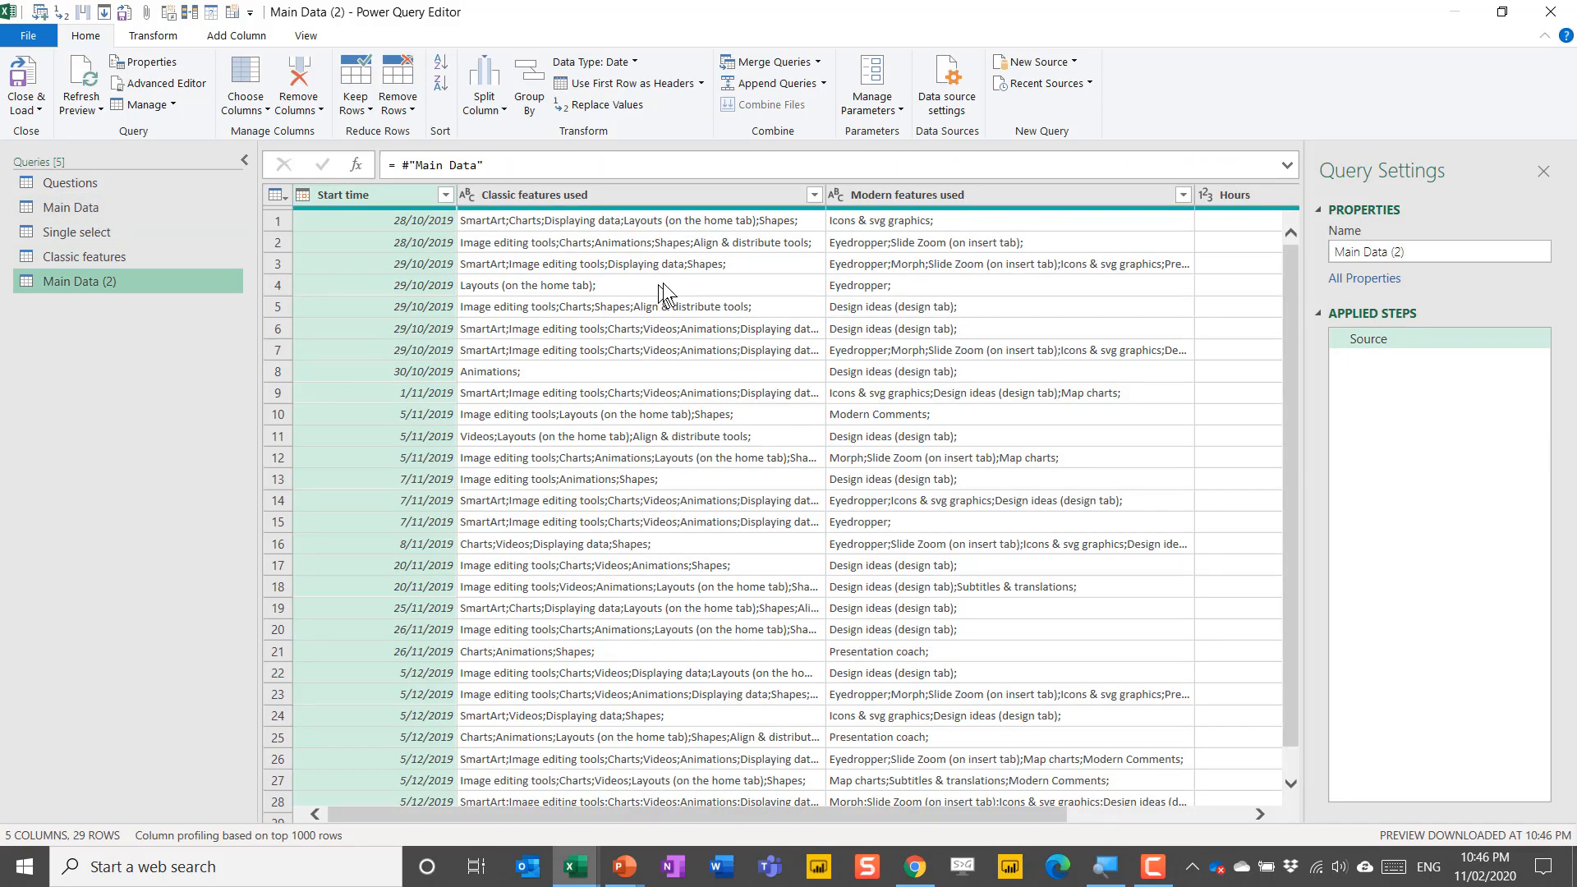
left_click(372, 195)
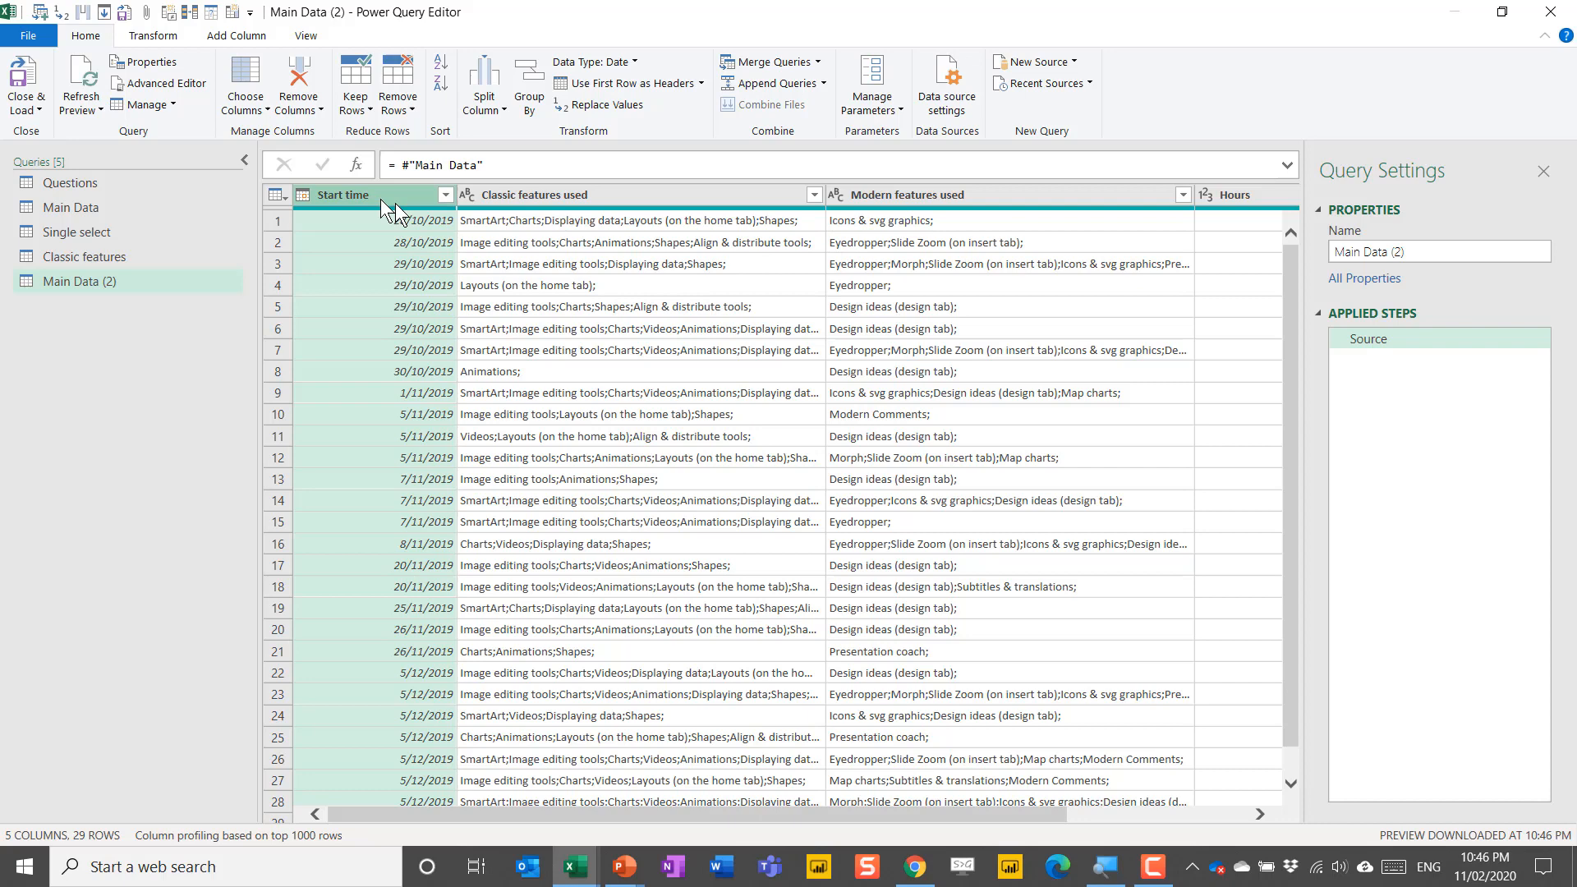
left_click(935, 195, "ctrl")
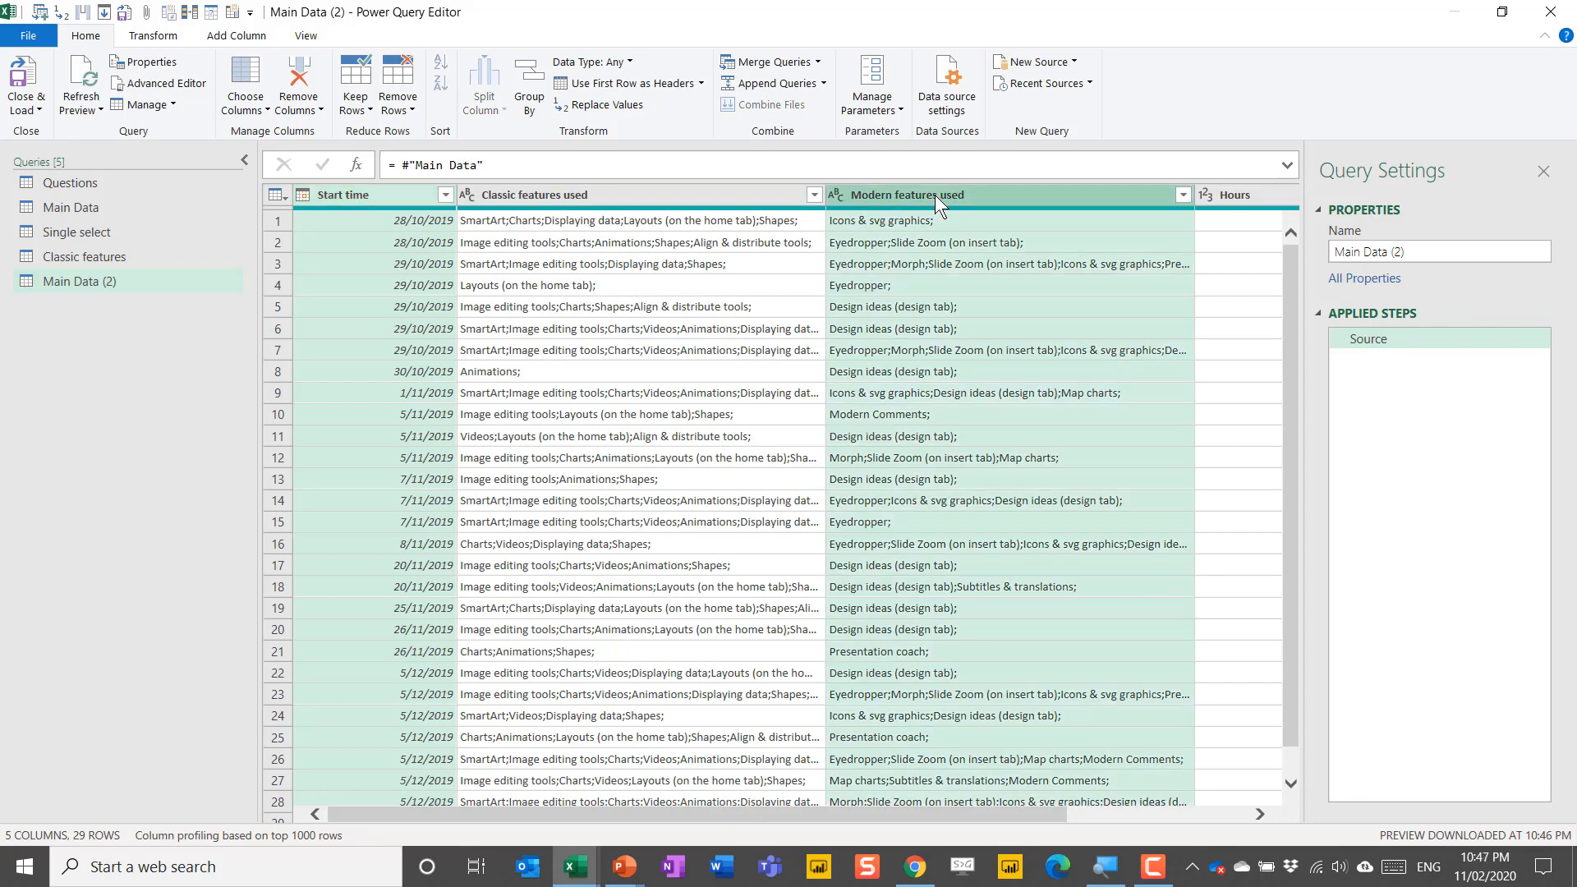
right_click(892, 195)
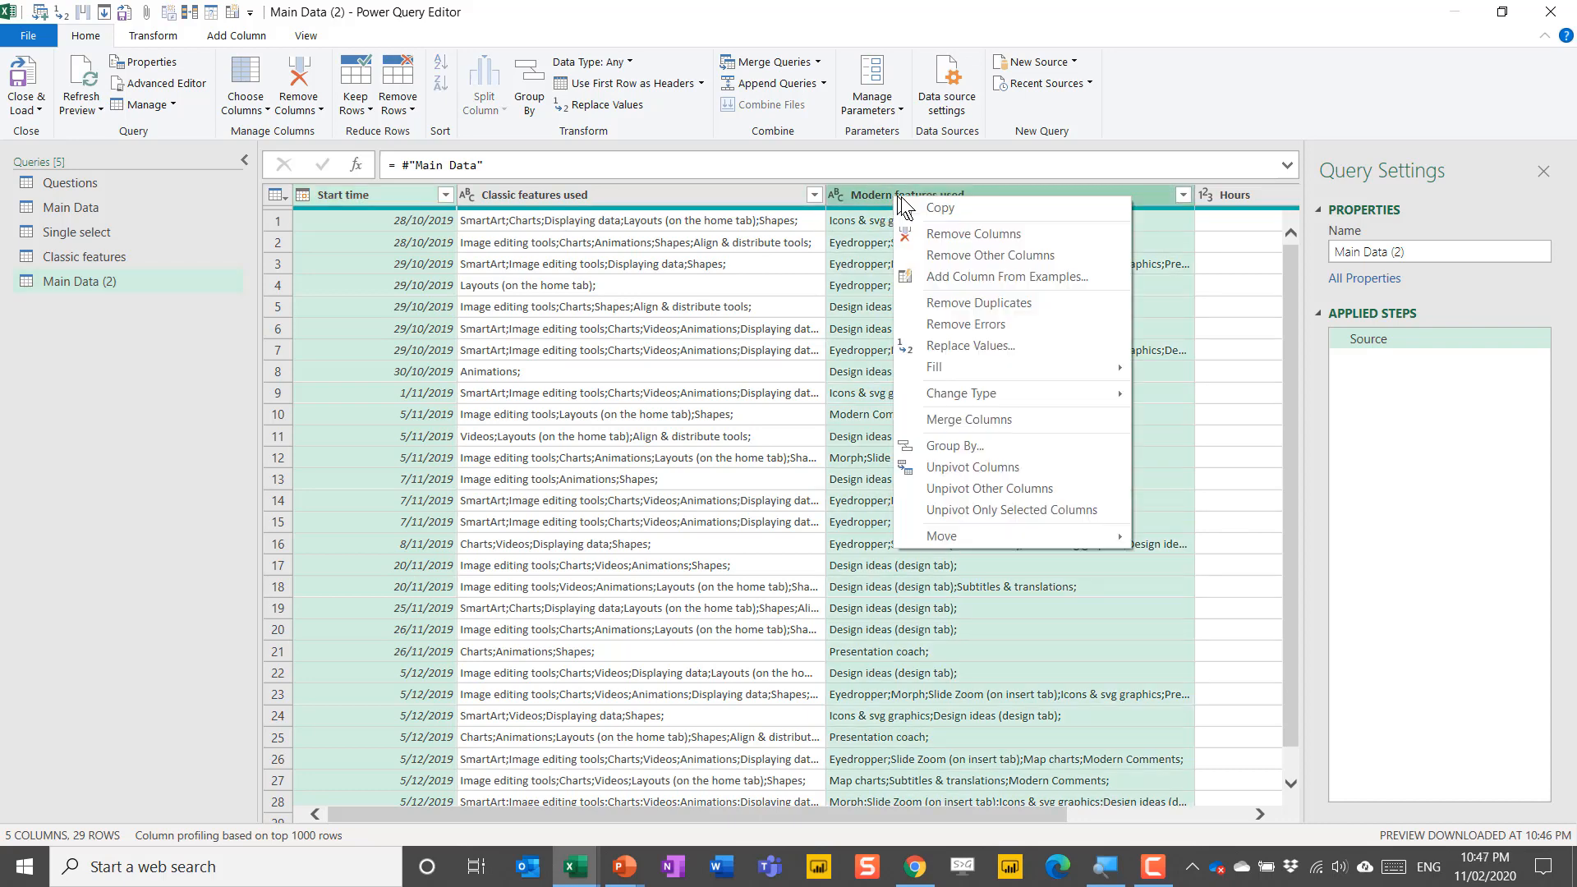
left_click(1009, 255)
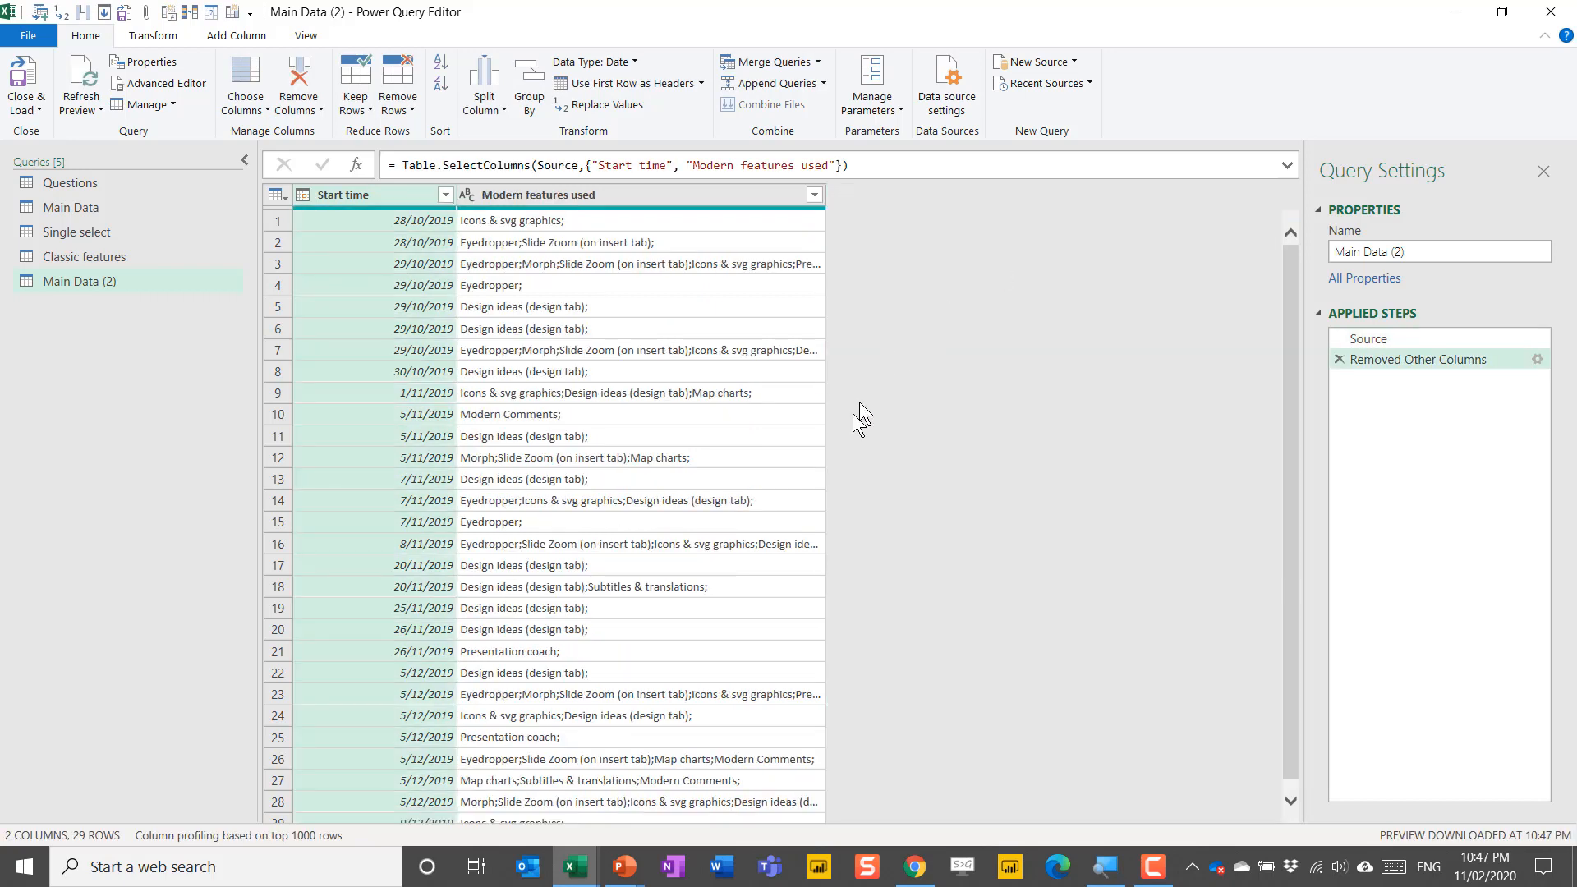
- Split the Modern features used column into separate columns at each occurrence of the semicolon delimiter
left_click(567, 192)
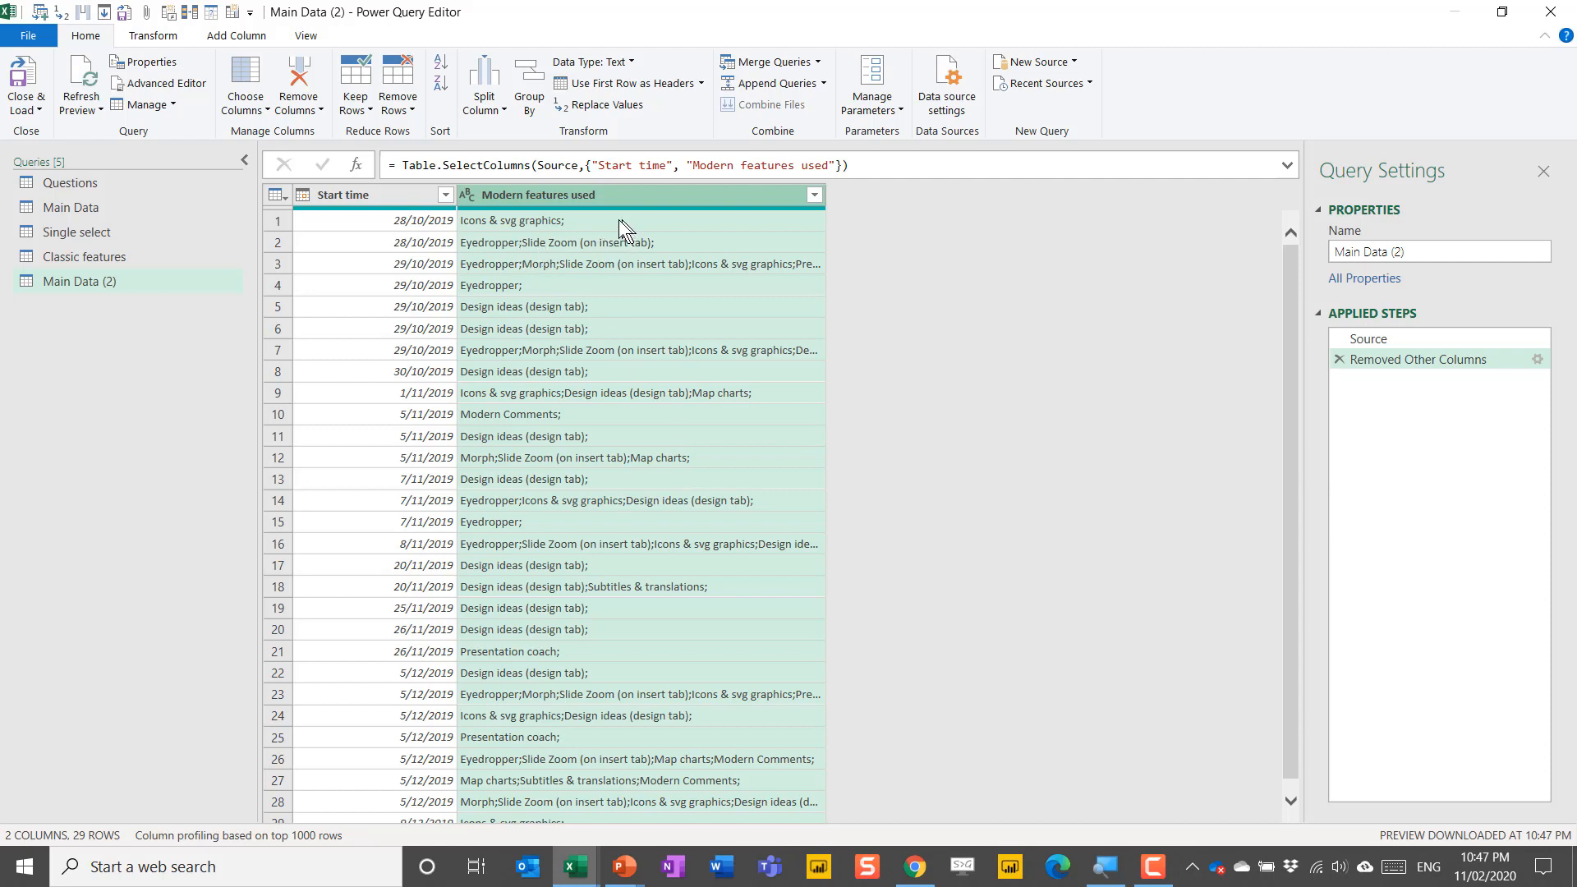
left_click(493, 107)
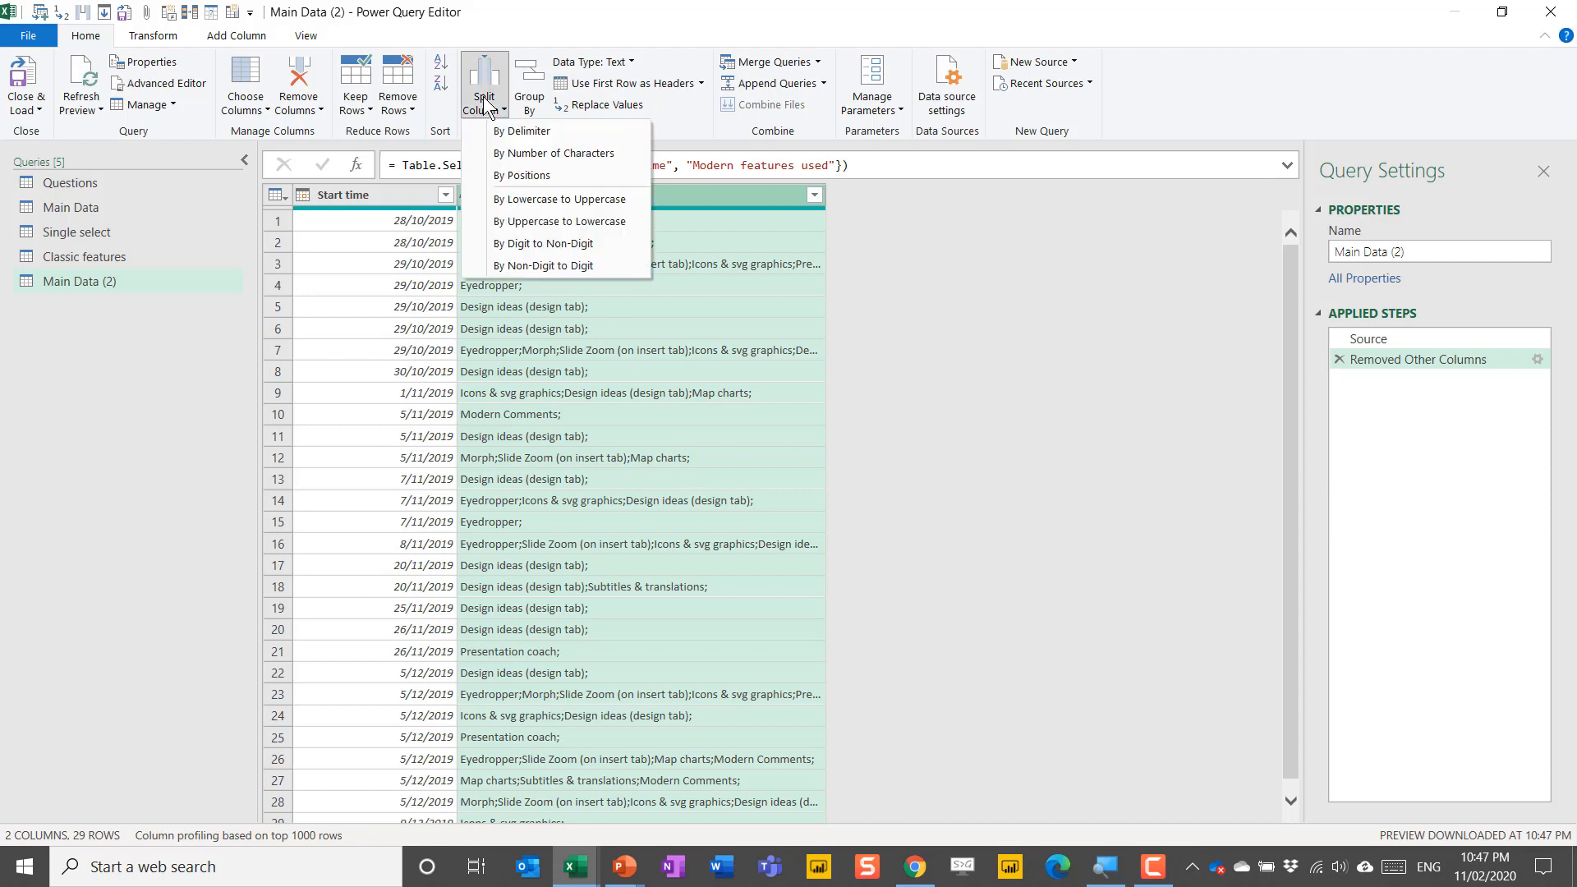
left_click(547, 133)
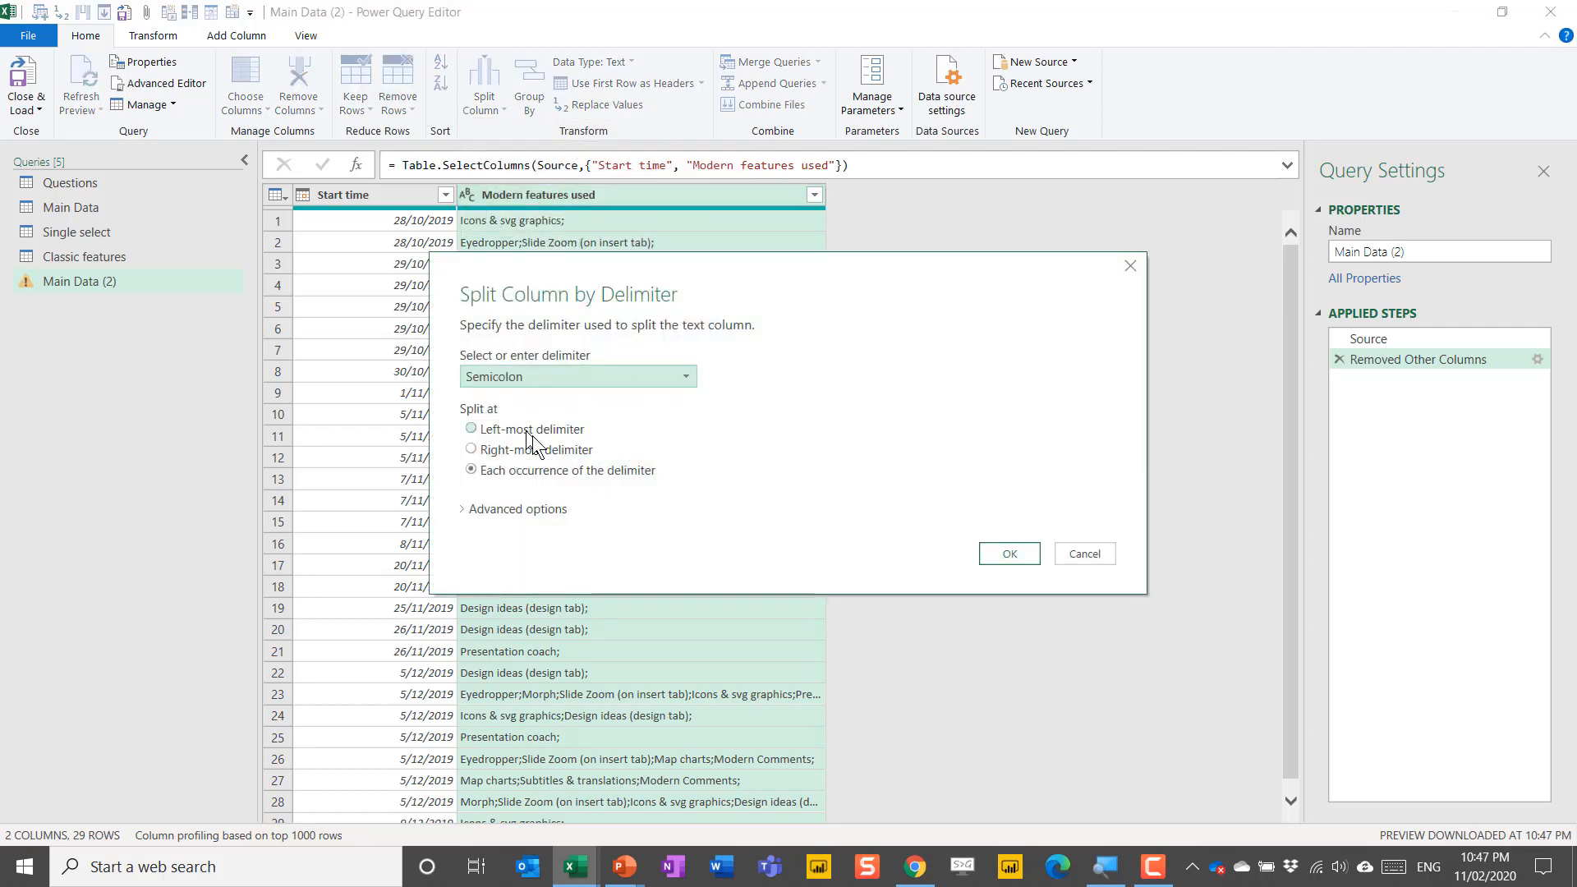
left_click(1001, 554)
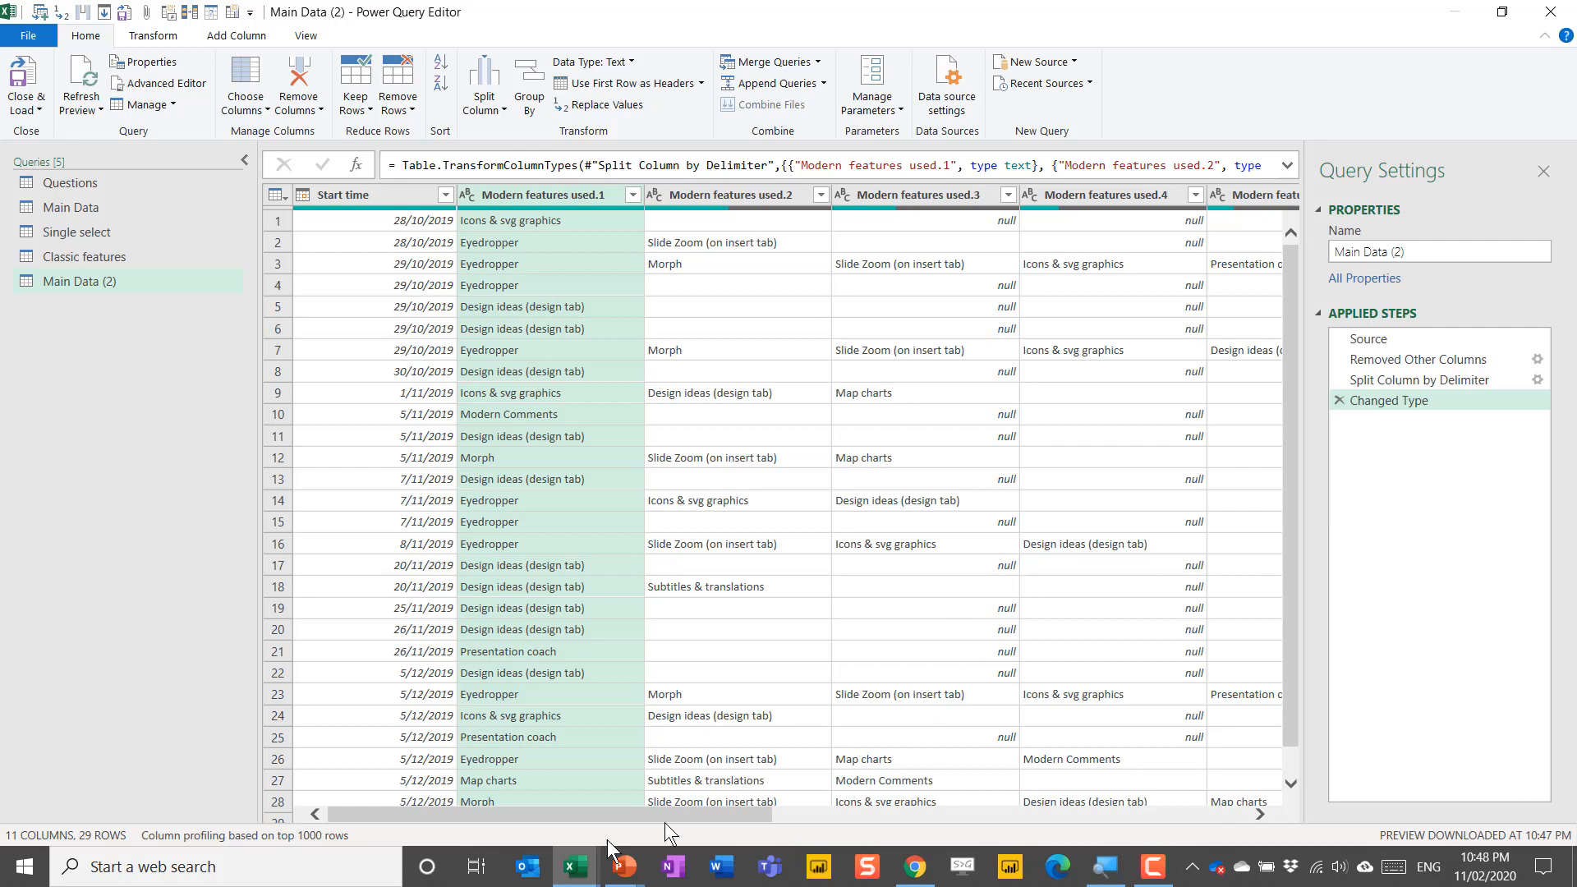
- Unpivot only the selected columns Modern features used.1 through Modern features used.10
left_click_drag(584, 817, 1131, 792)
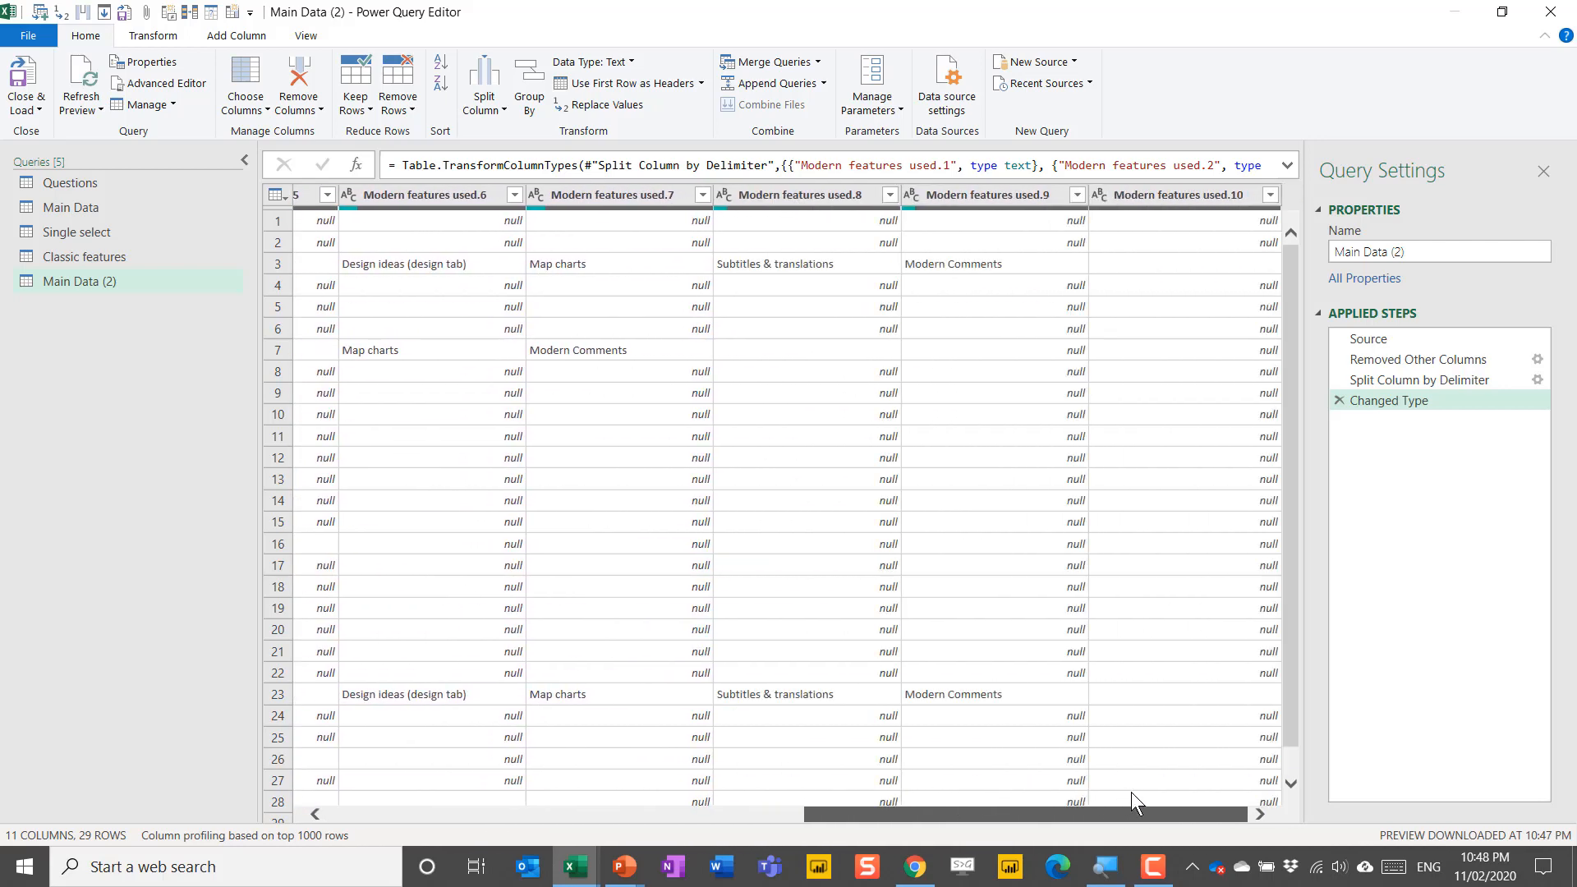
scroll(1084, 651, "down", 1)
scroll(1084, 650, "up", 1)
left_click_drag(1153, 815, 606, 845)
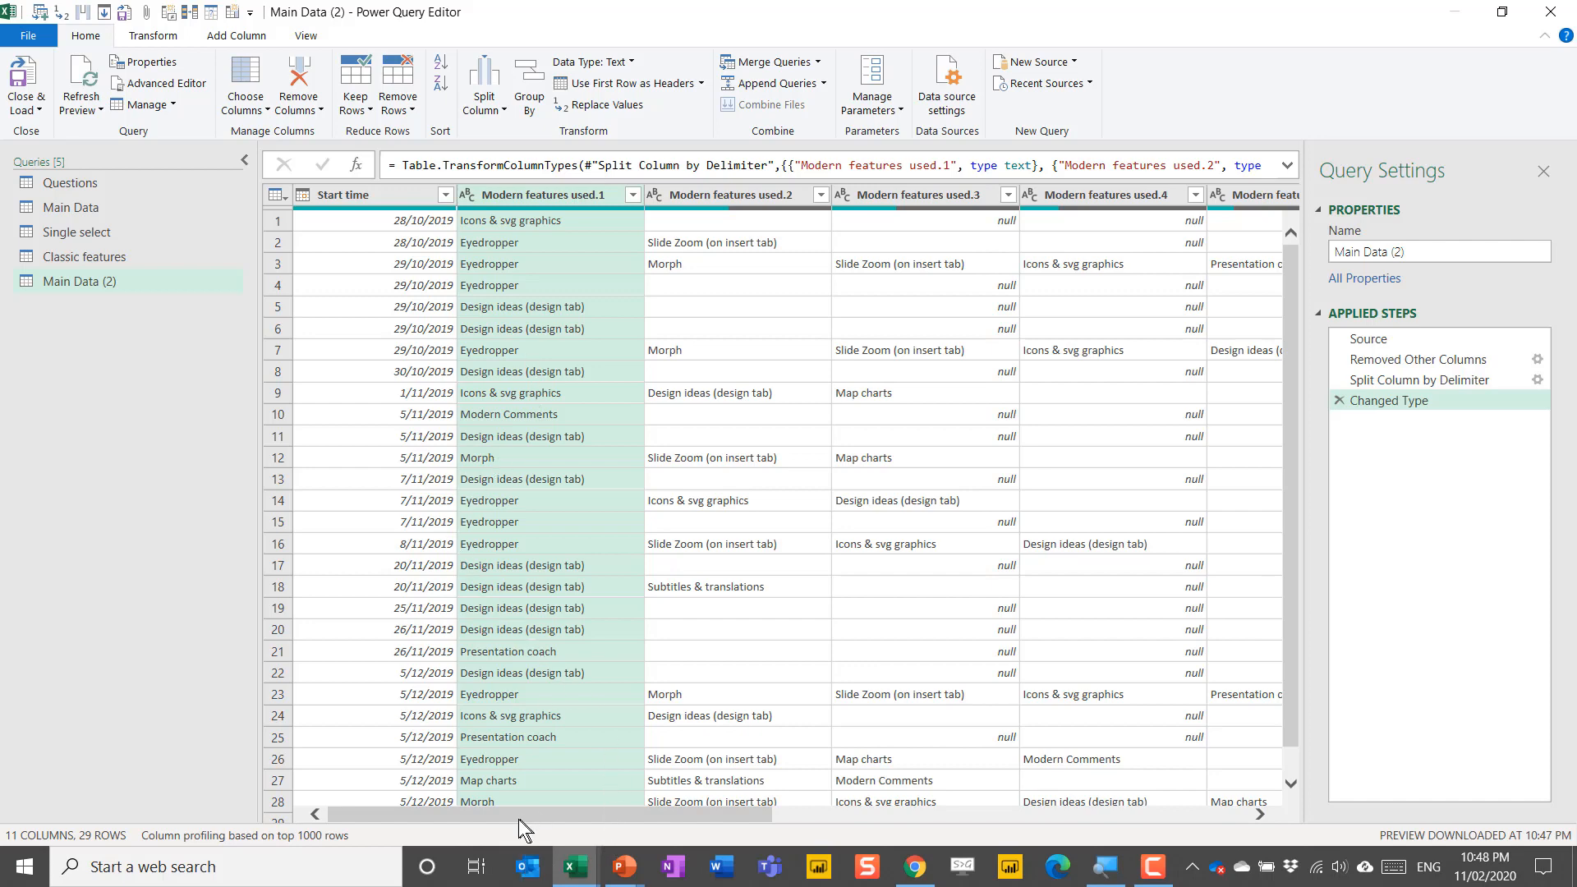
left_click_drag(520, 820, 1158, 801)
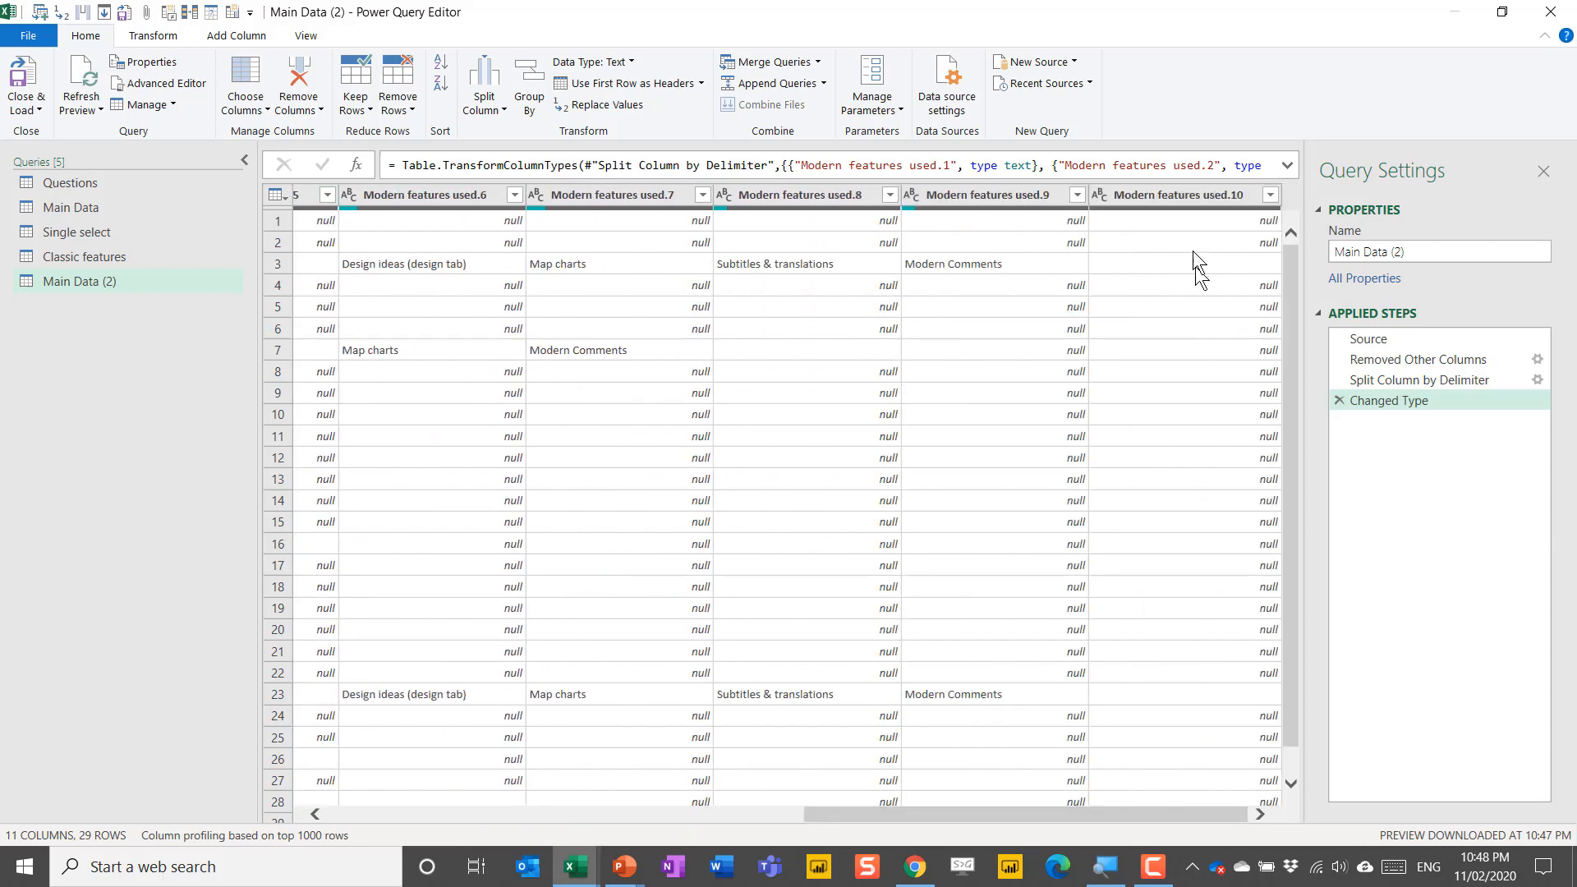
left_click(1184, 195, "shift")
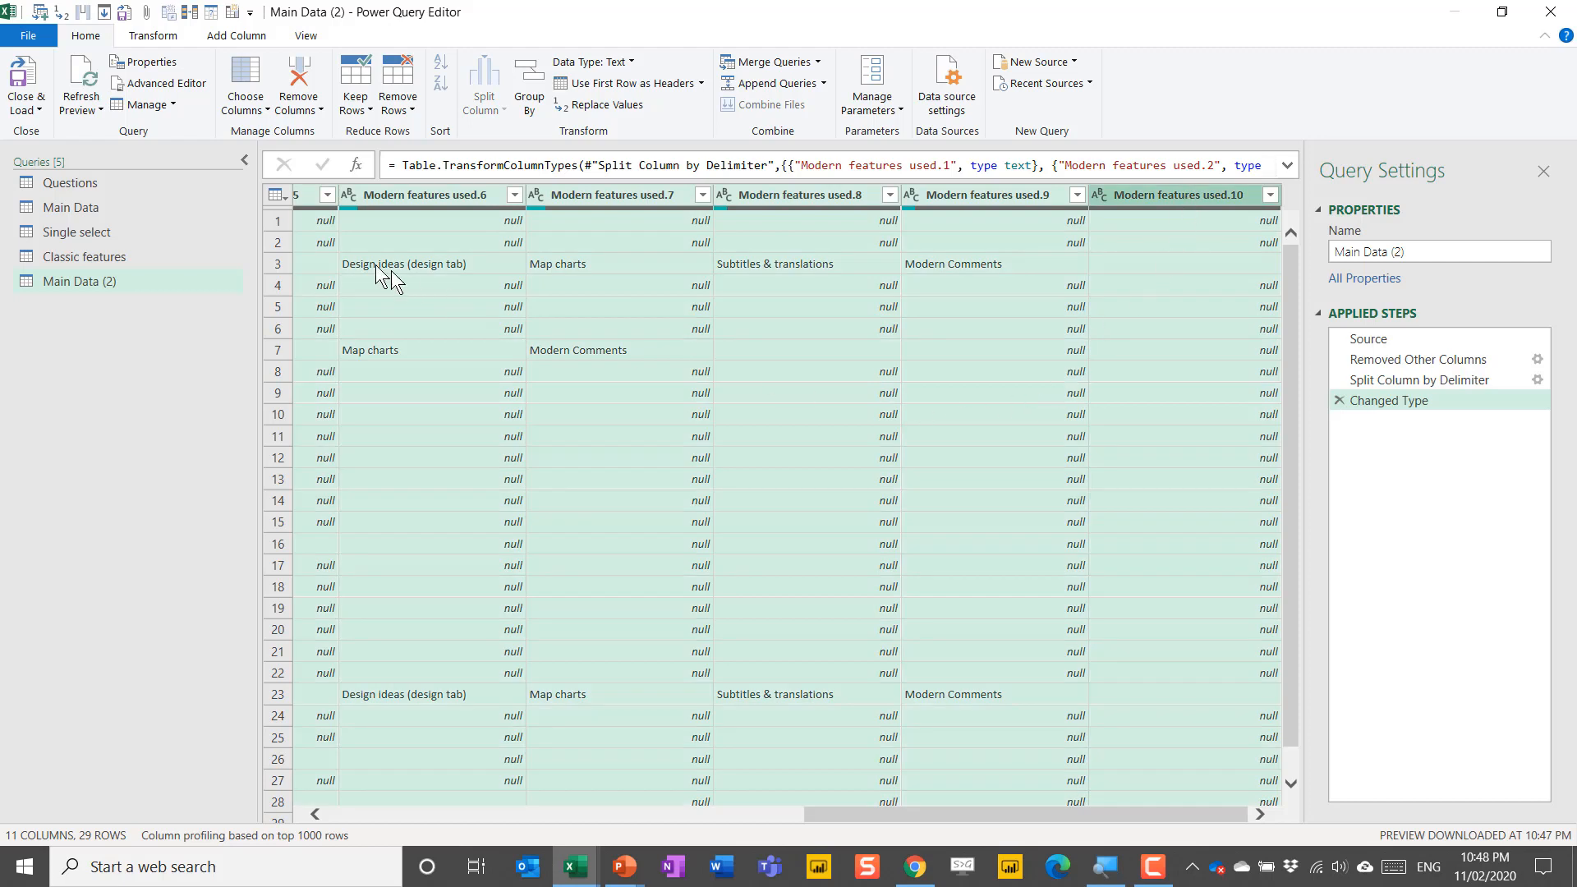
left_click(164, 38)
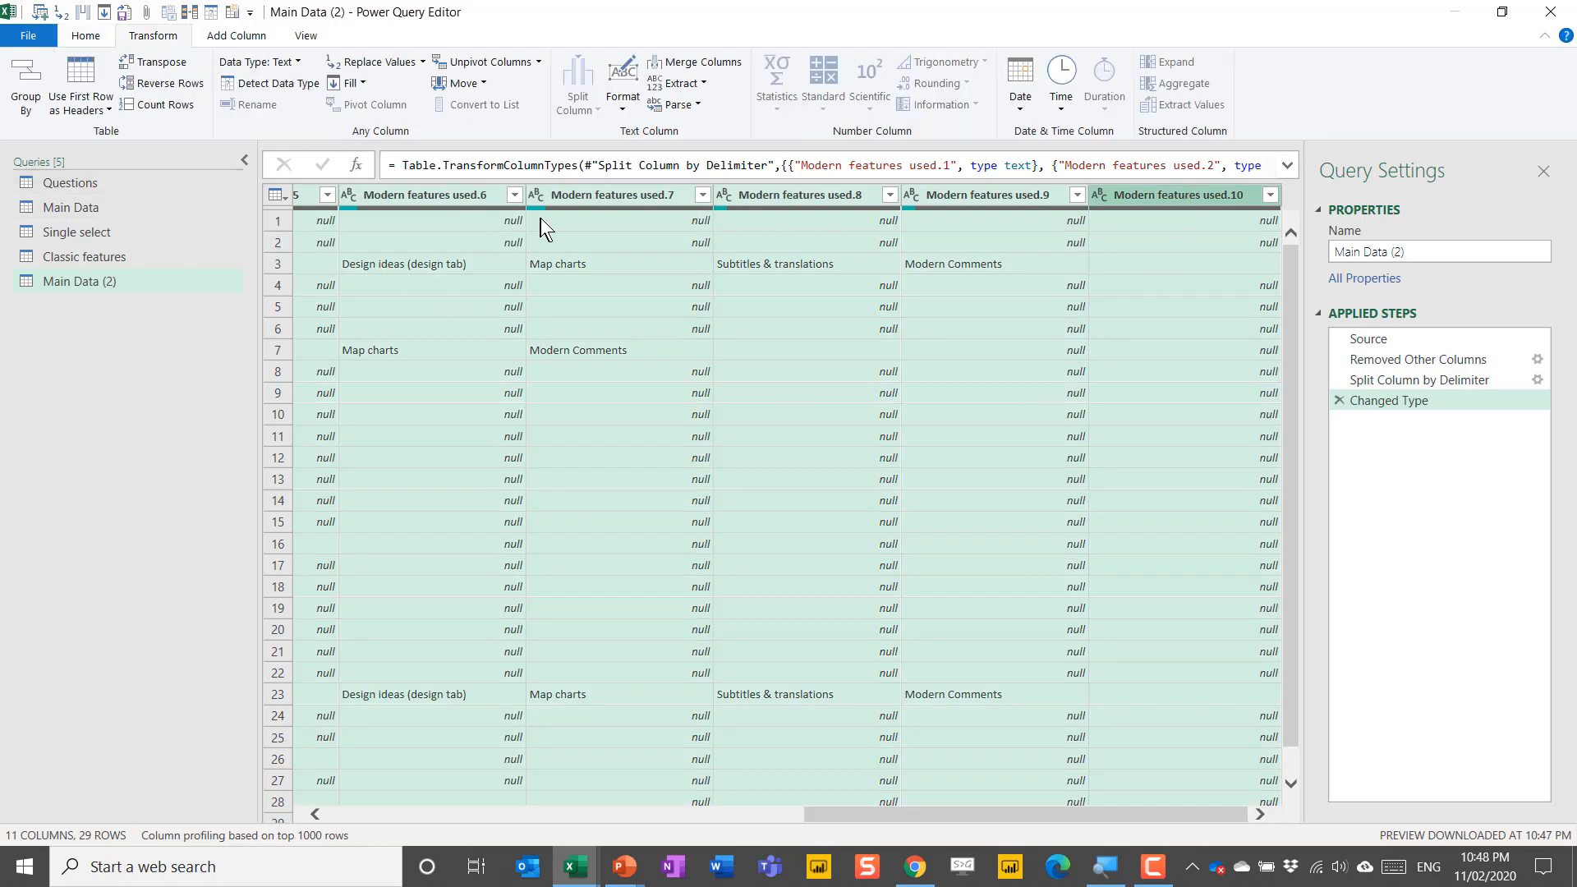
left_click(539, 62)
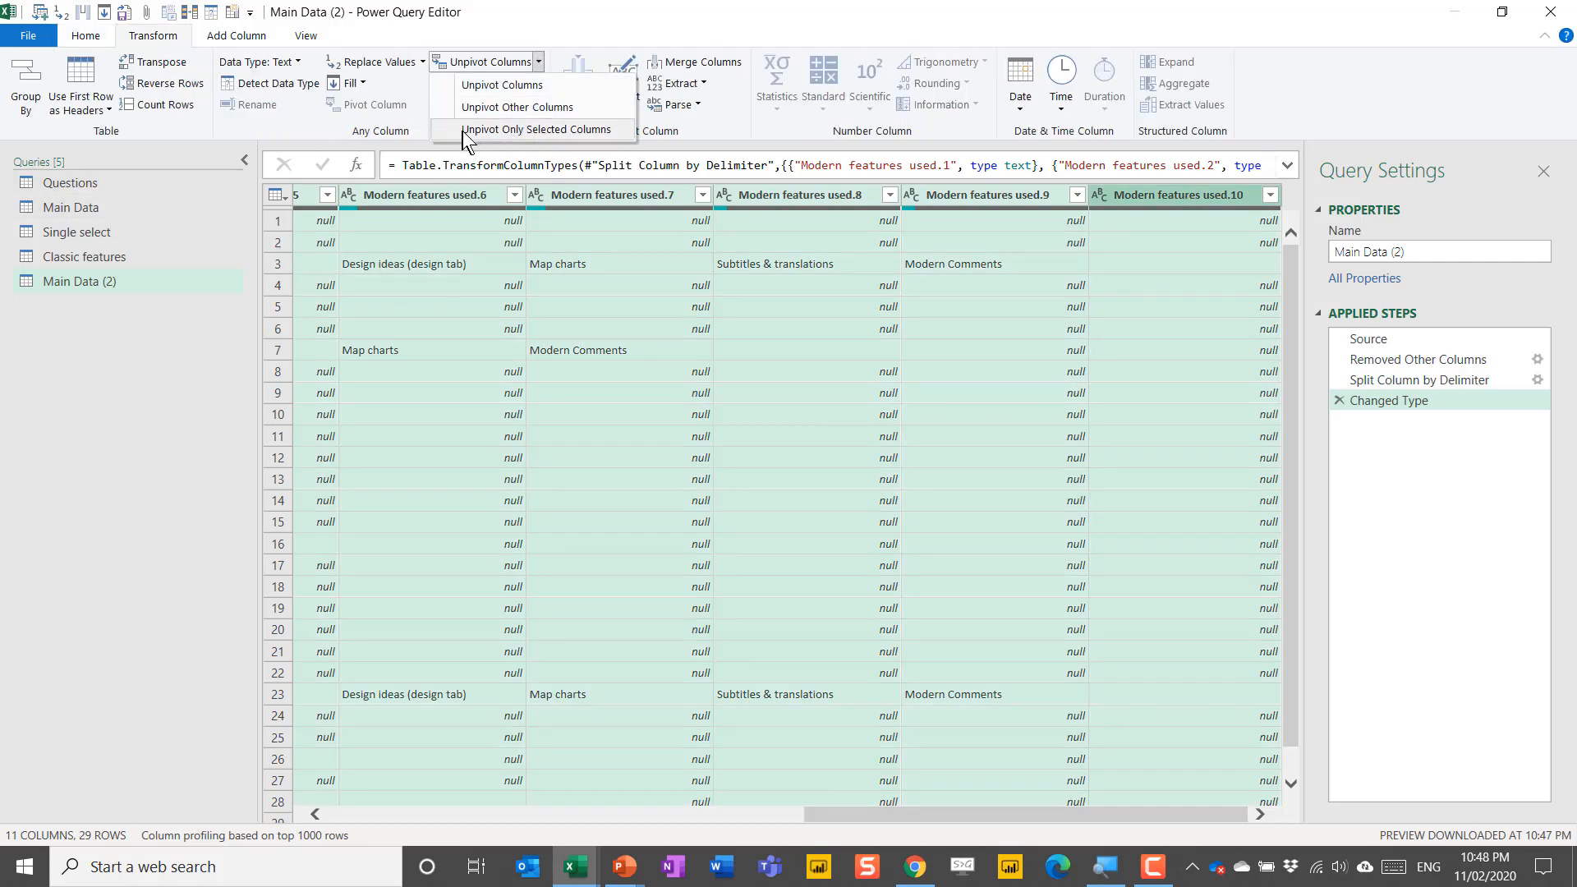
left_click(565, 130)
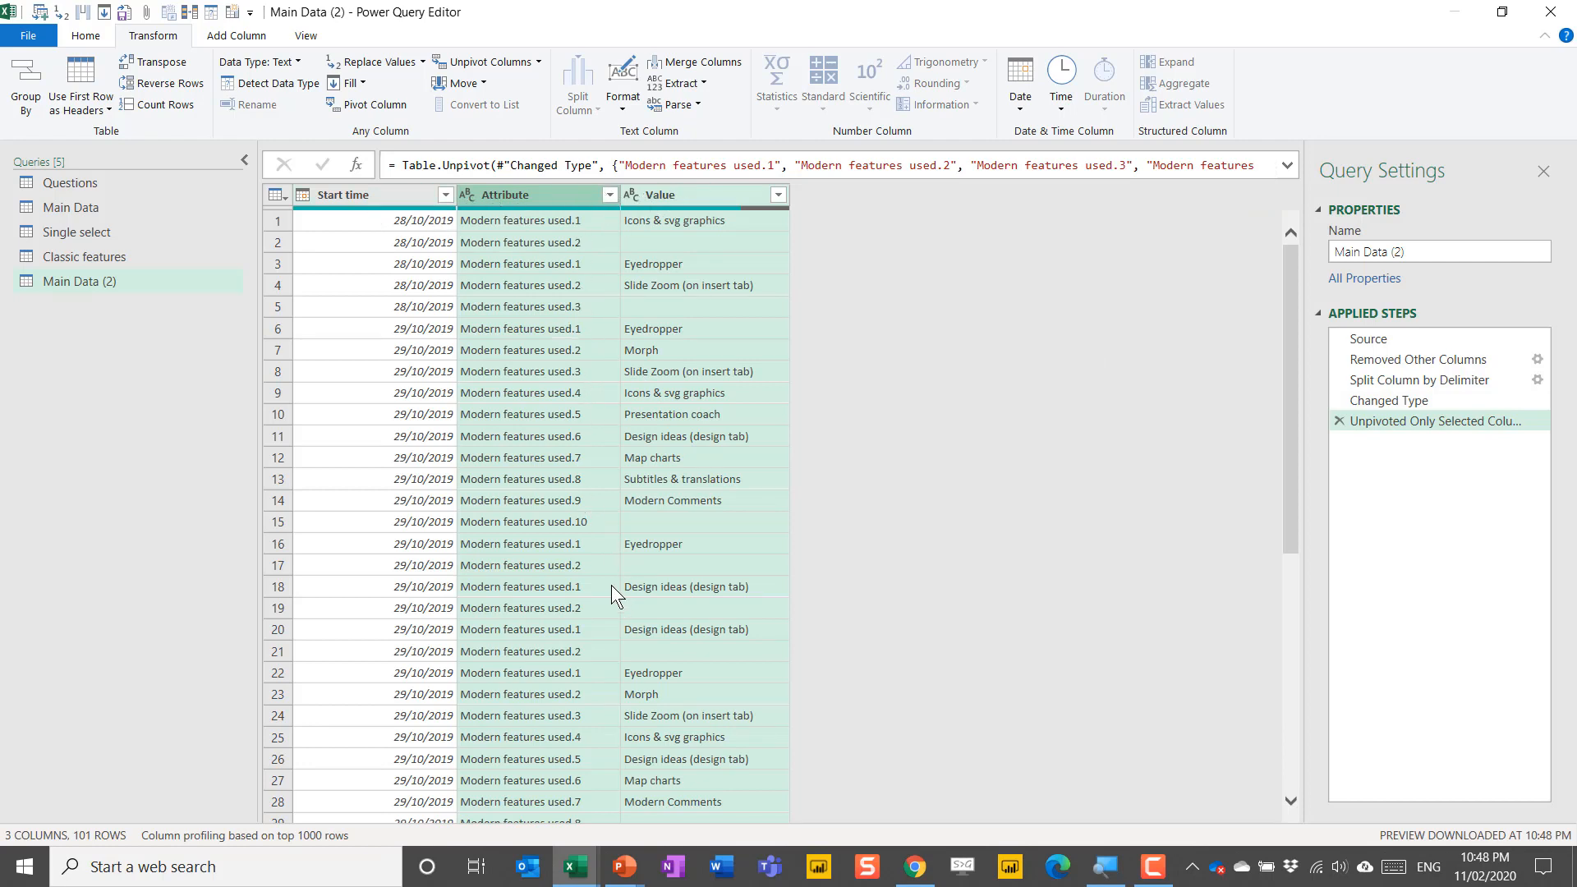
- Keep only the Start time and Value columns, removing the other columns from the unpivoted table
left_click(376, 205)
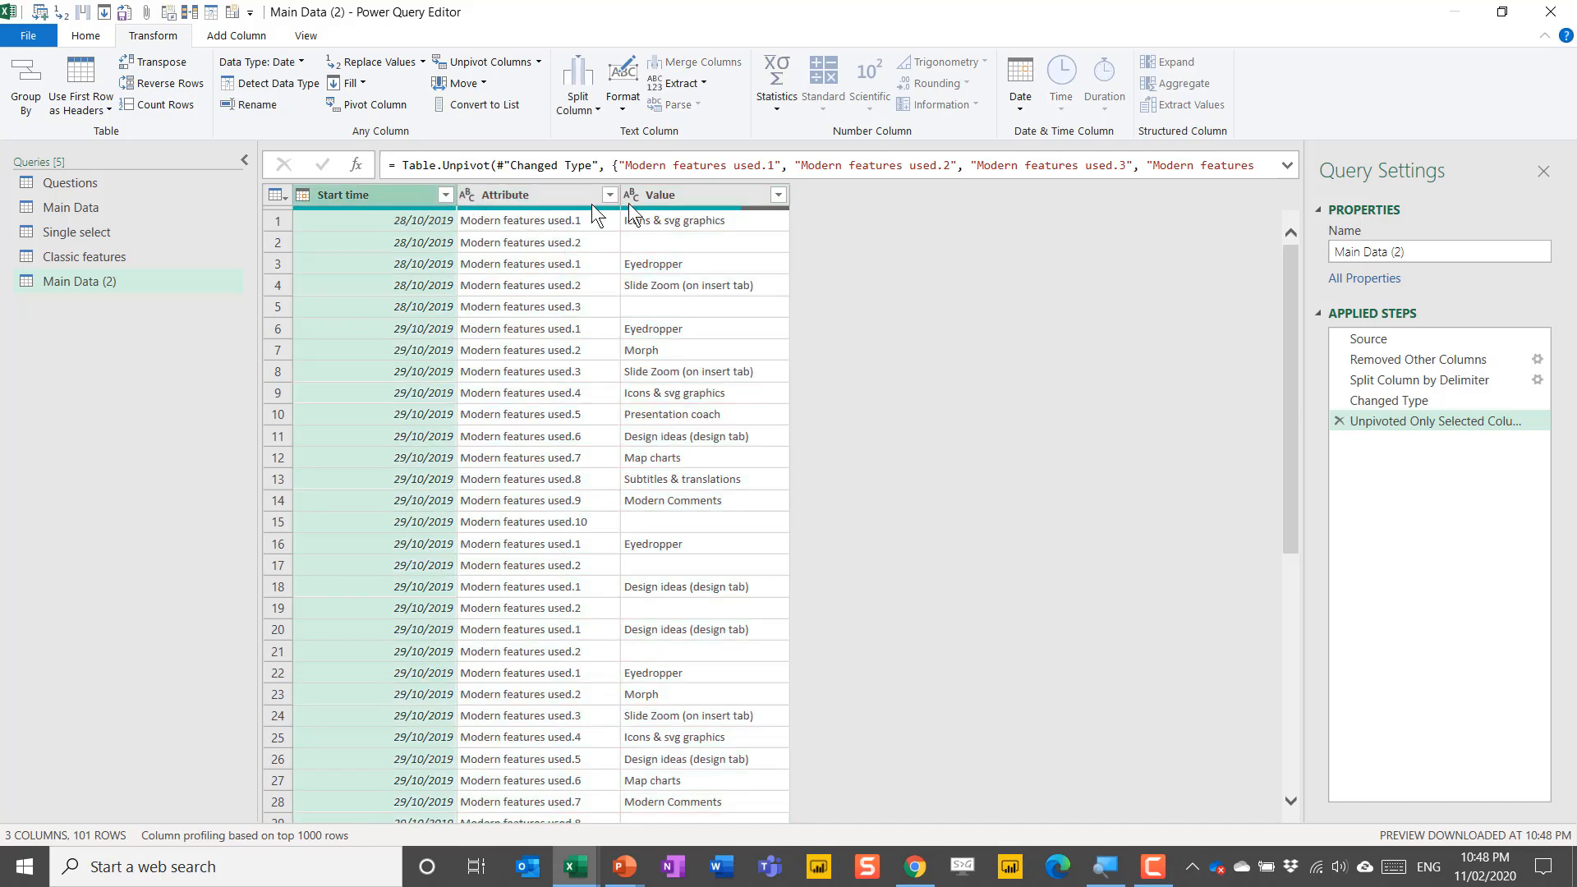
left_click(662, 200, "ctrl")
left_click(94, 37)
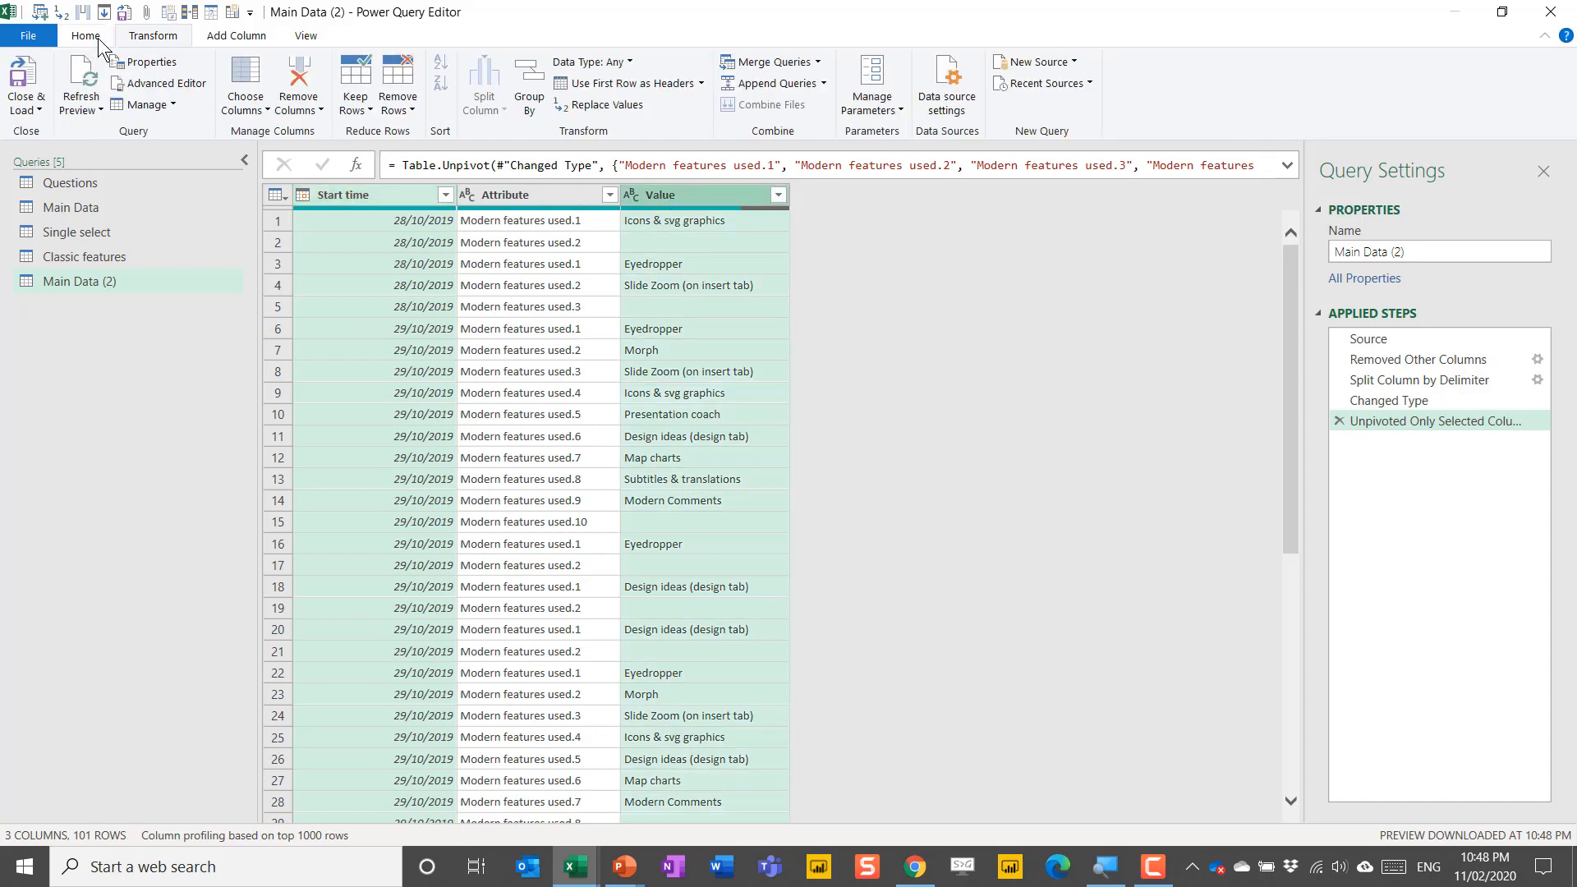
left_click(308, 106)
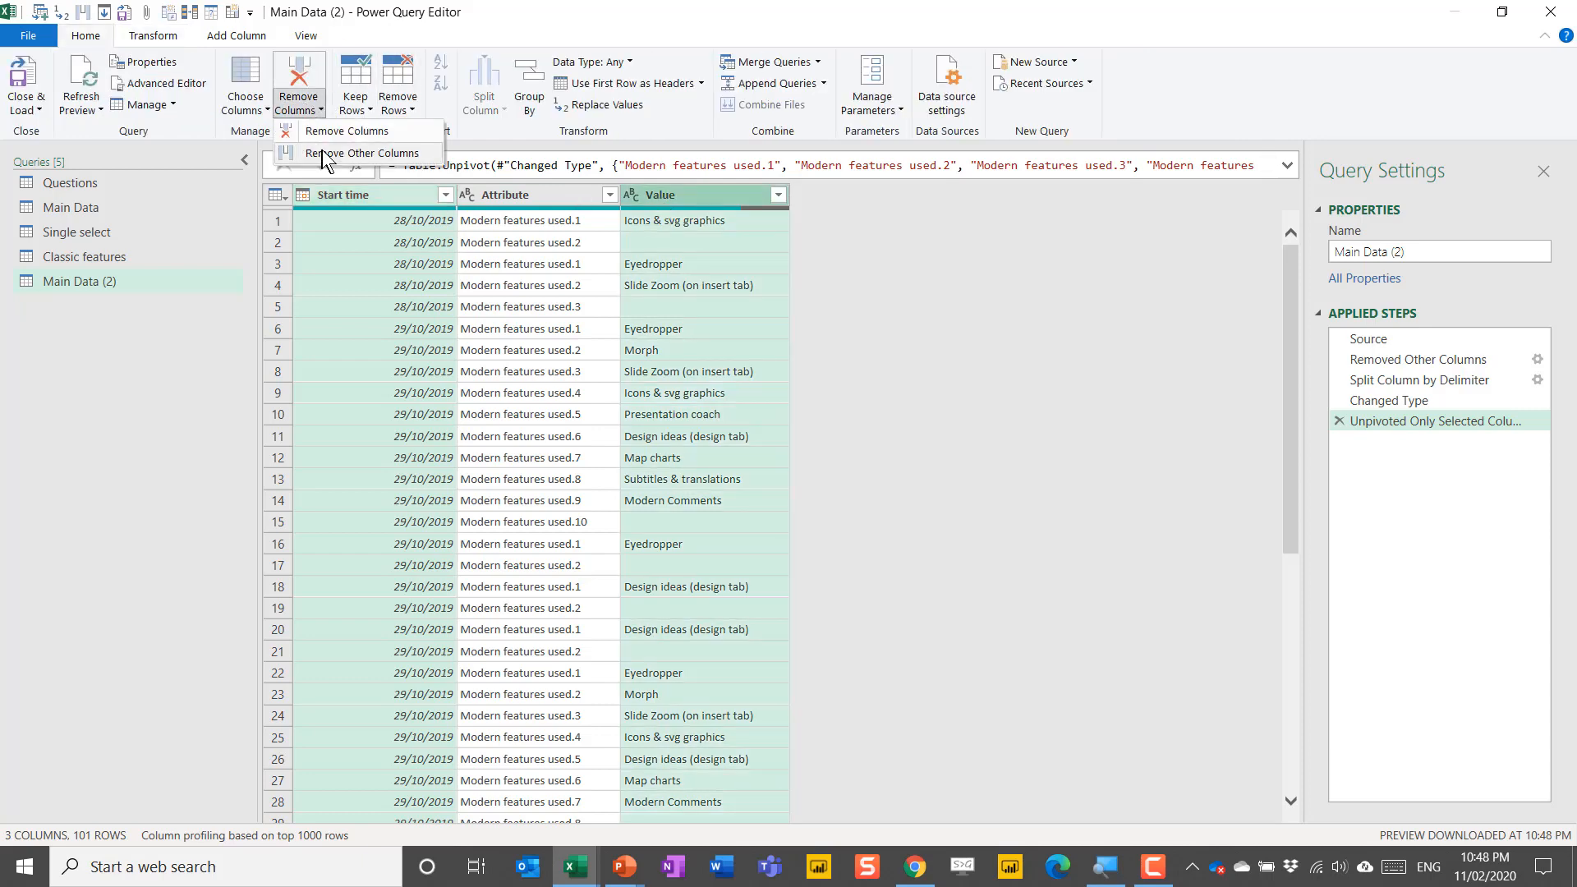
left_click(337, 151)
- Remove the empty entries from the Value column
left_click(549, 197)
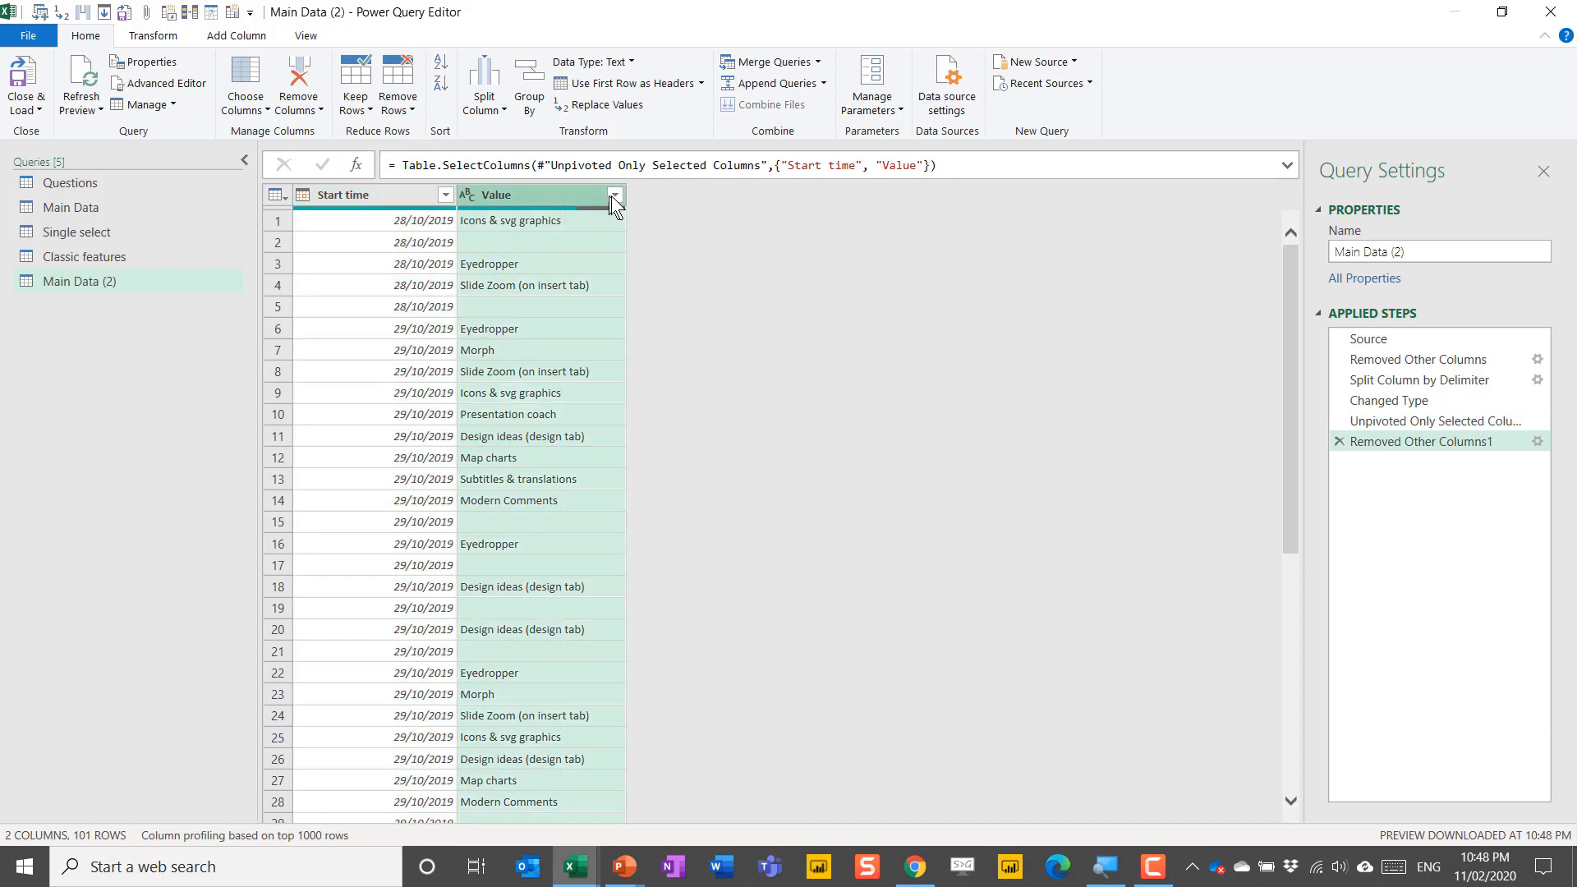
left_click(614, 195)
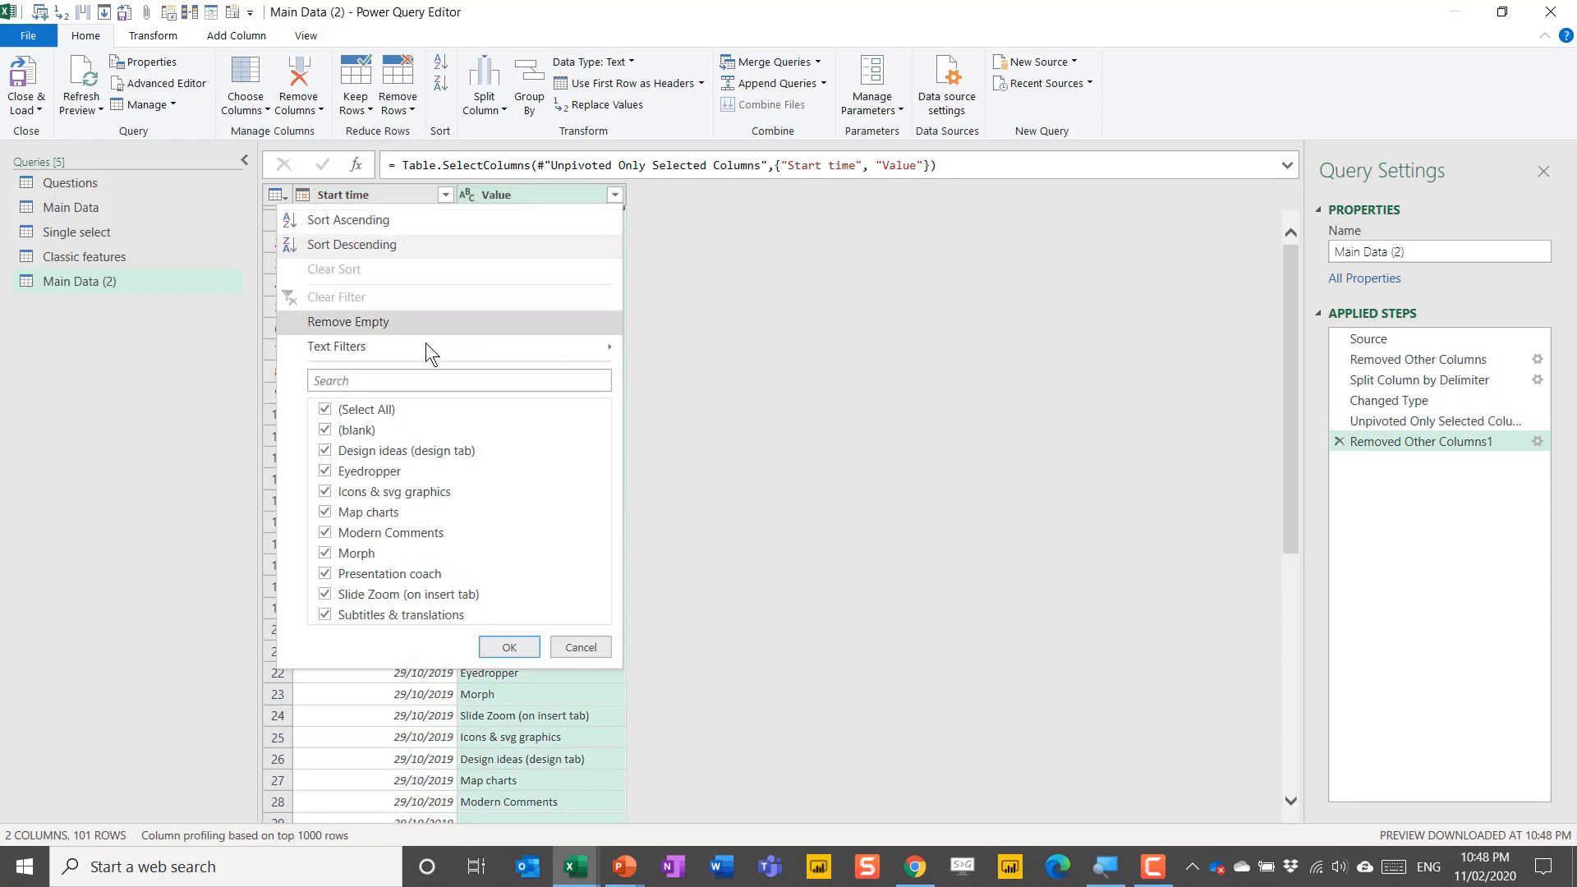
left_click(394, 323)
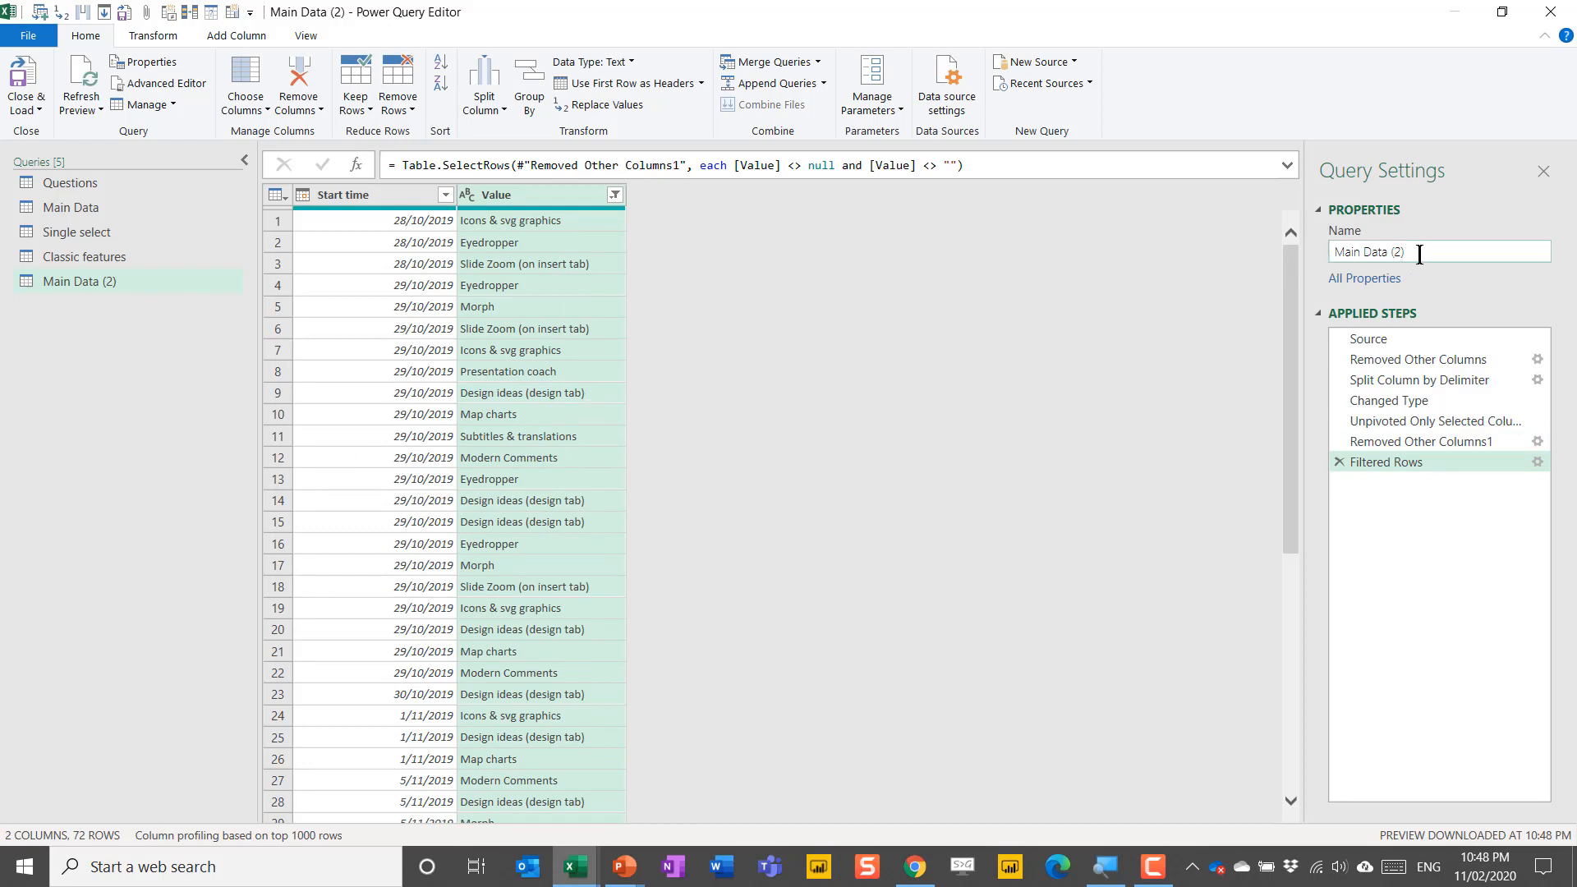
- Rename the Main Data (2) query Modern features
left_click_drag(1420, 254, 1092, 255)
type("Mode")
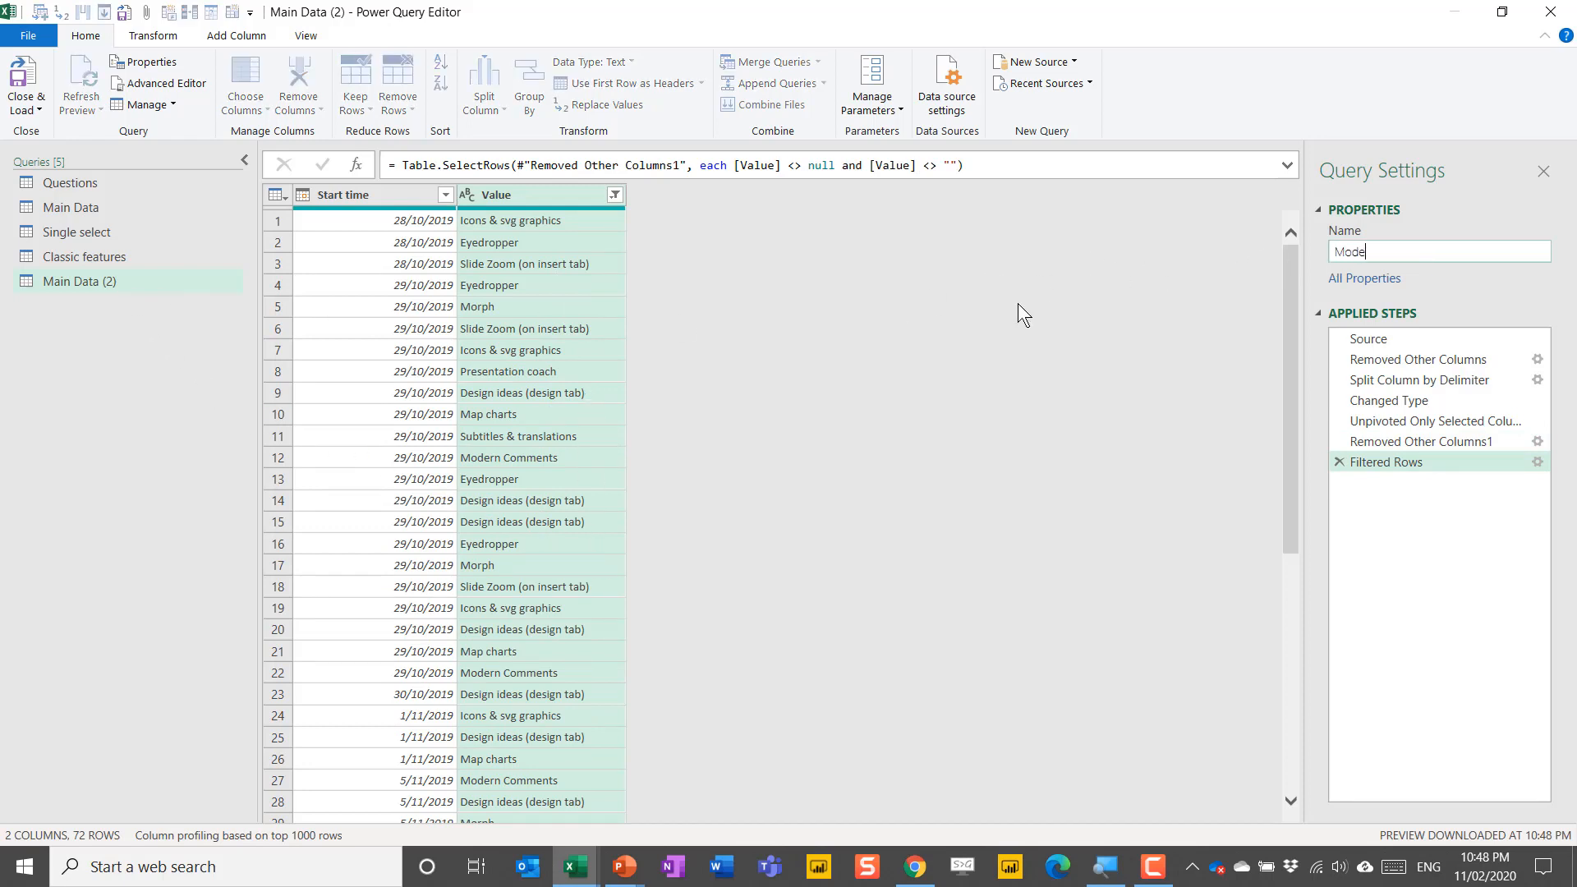
type("rn features")
key("Return")
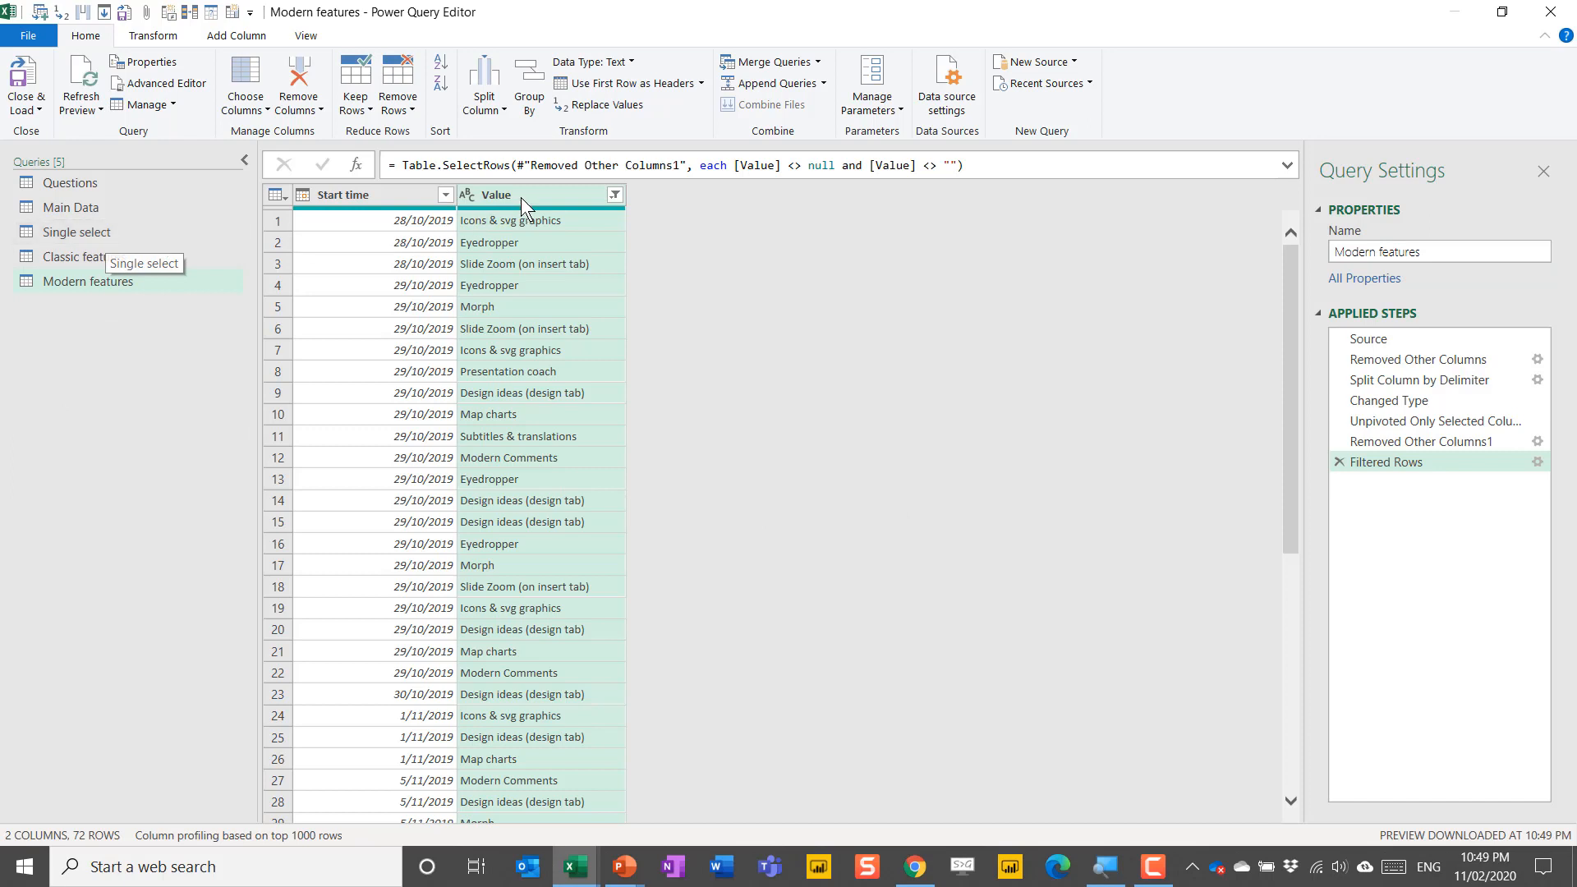
- Review the columns and applied steps of the Classic features, Single select and Main Data queries
left_click(107, 259)
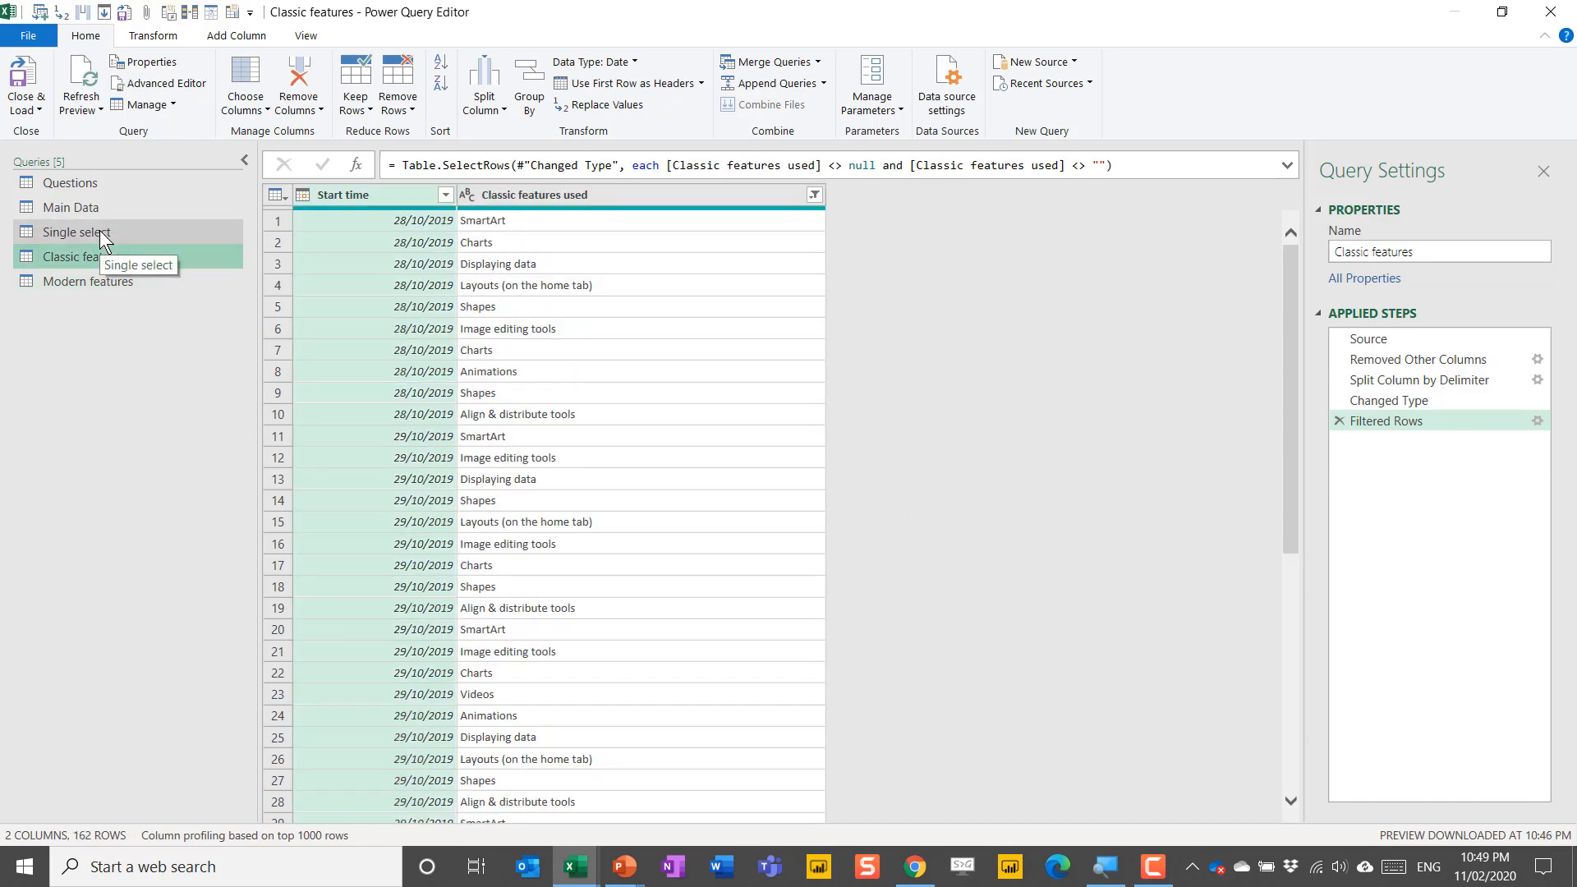
left_click(100, 230)
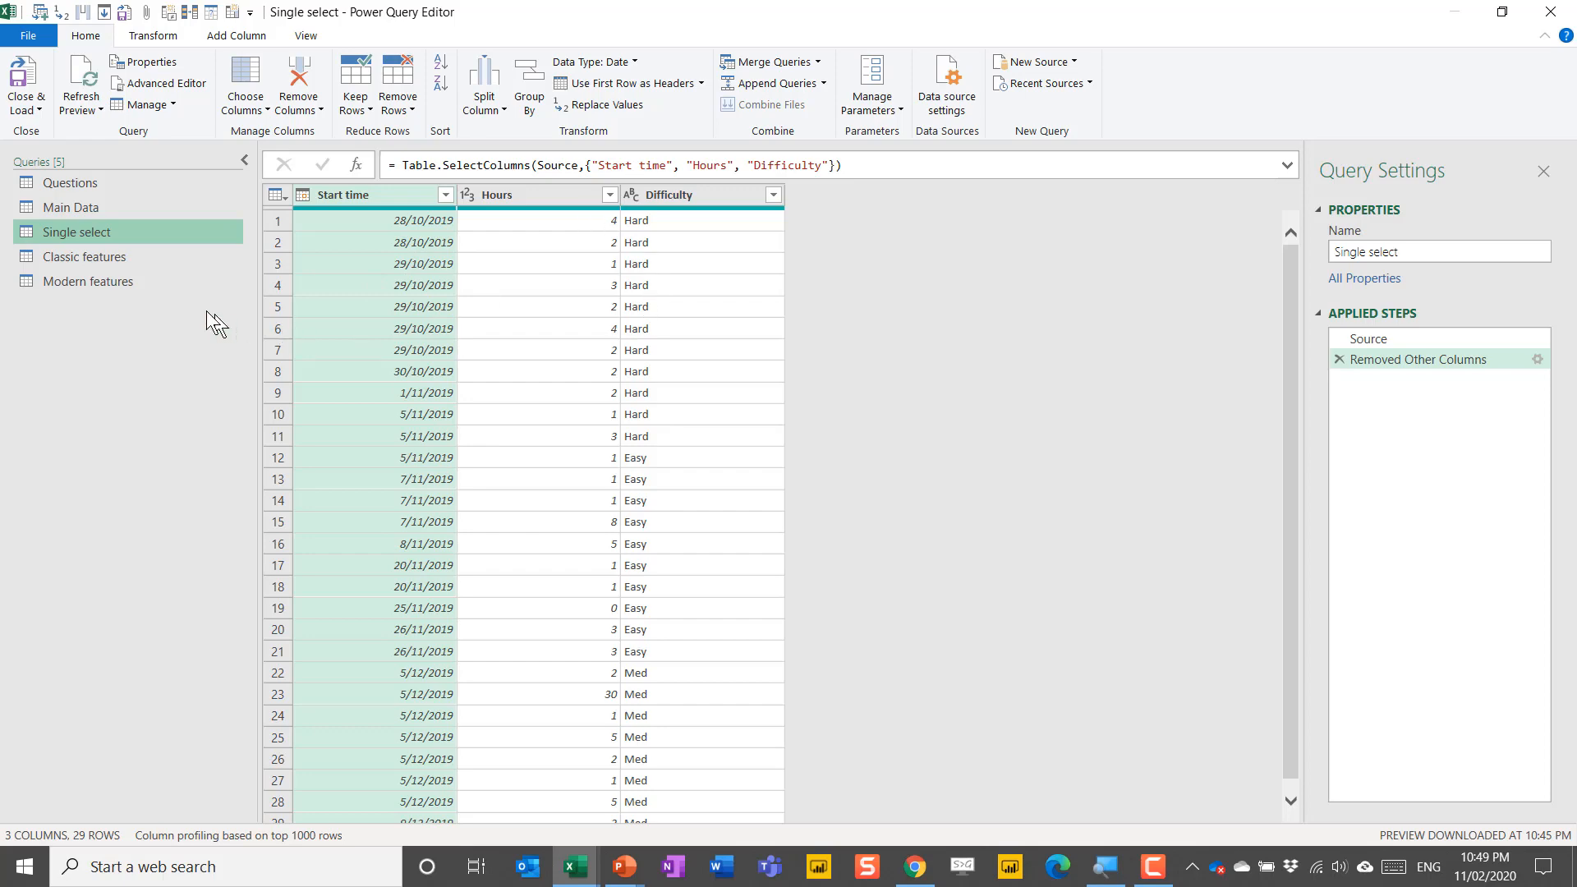
left_click(88, 208)
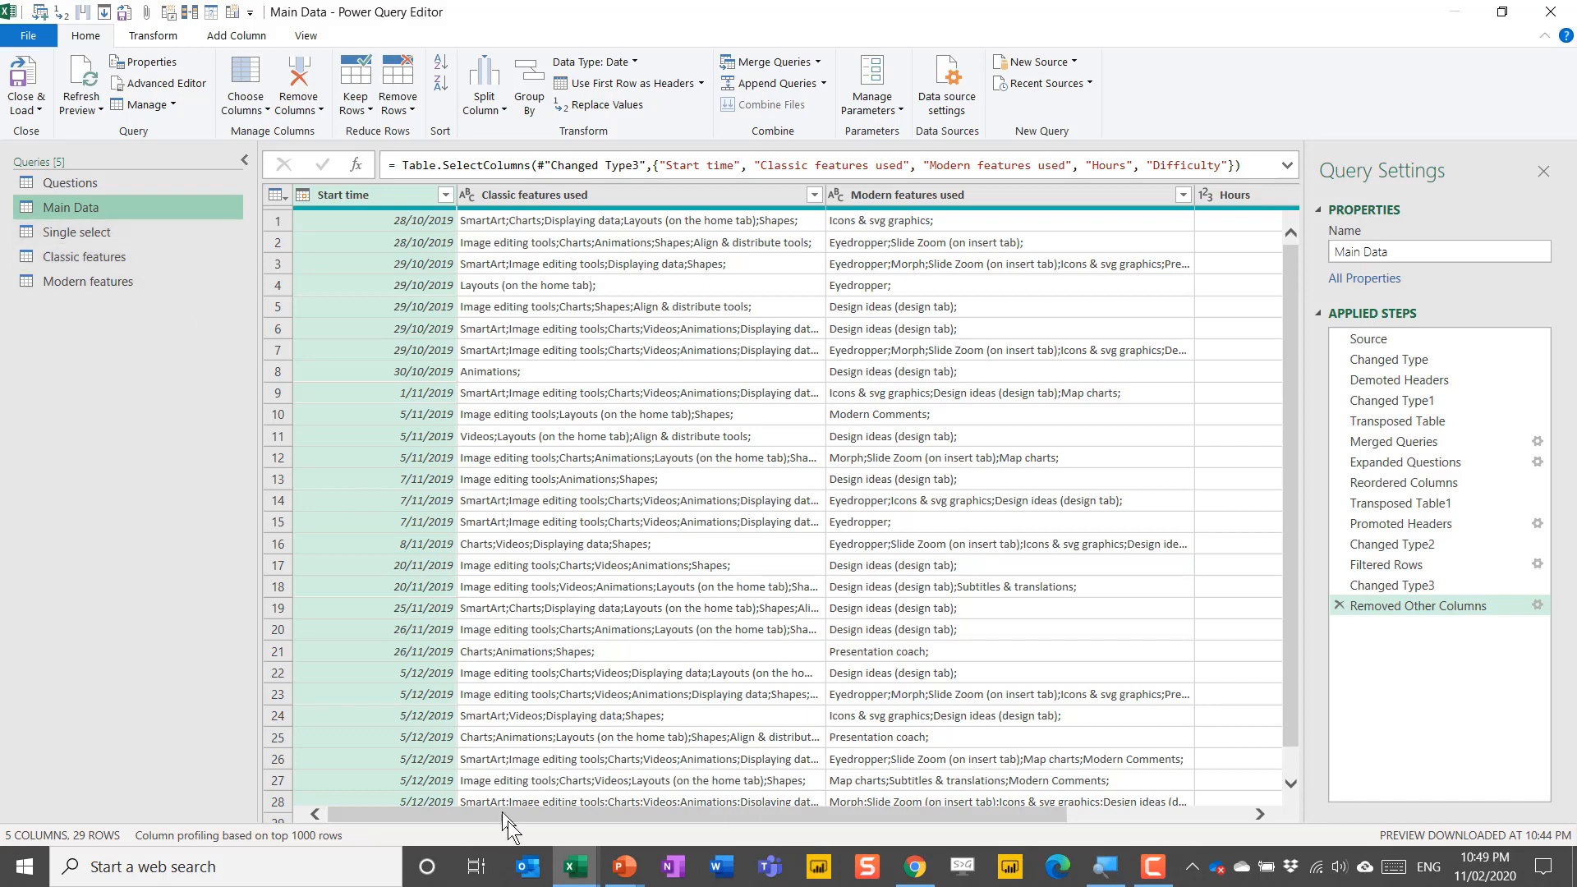
left_click_drag(437, 815, 391, 846)
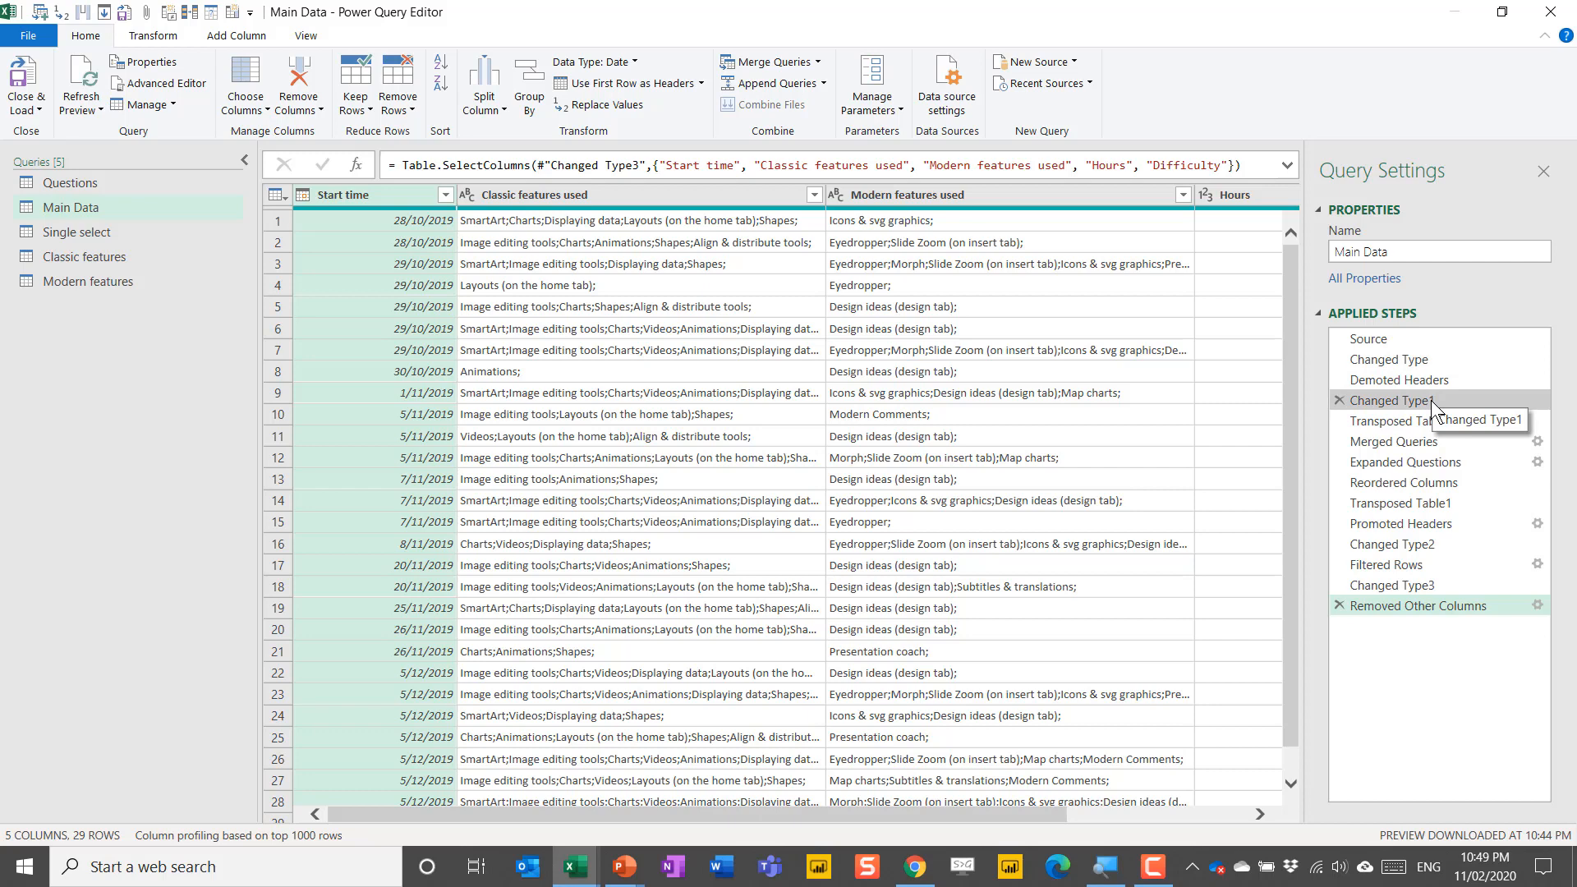
- At Main Data's Changed Type3 step, change the Start time column's type to Date/Time, replacing the current conversion
left_click(1425, 549)
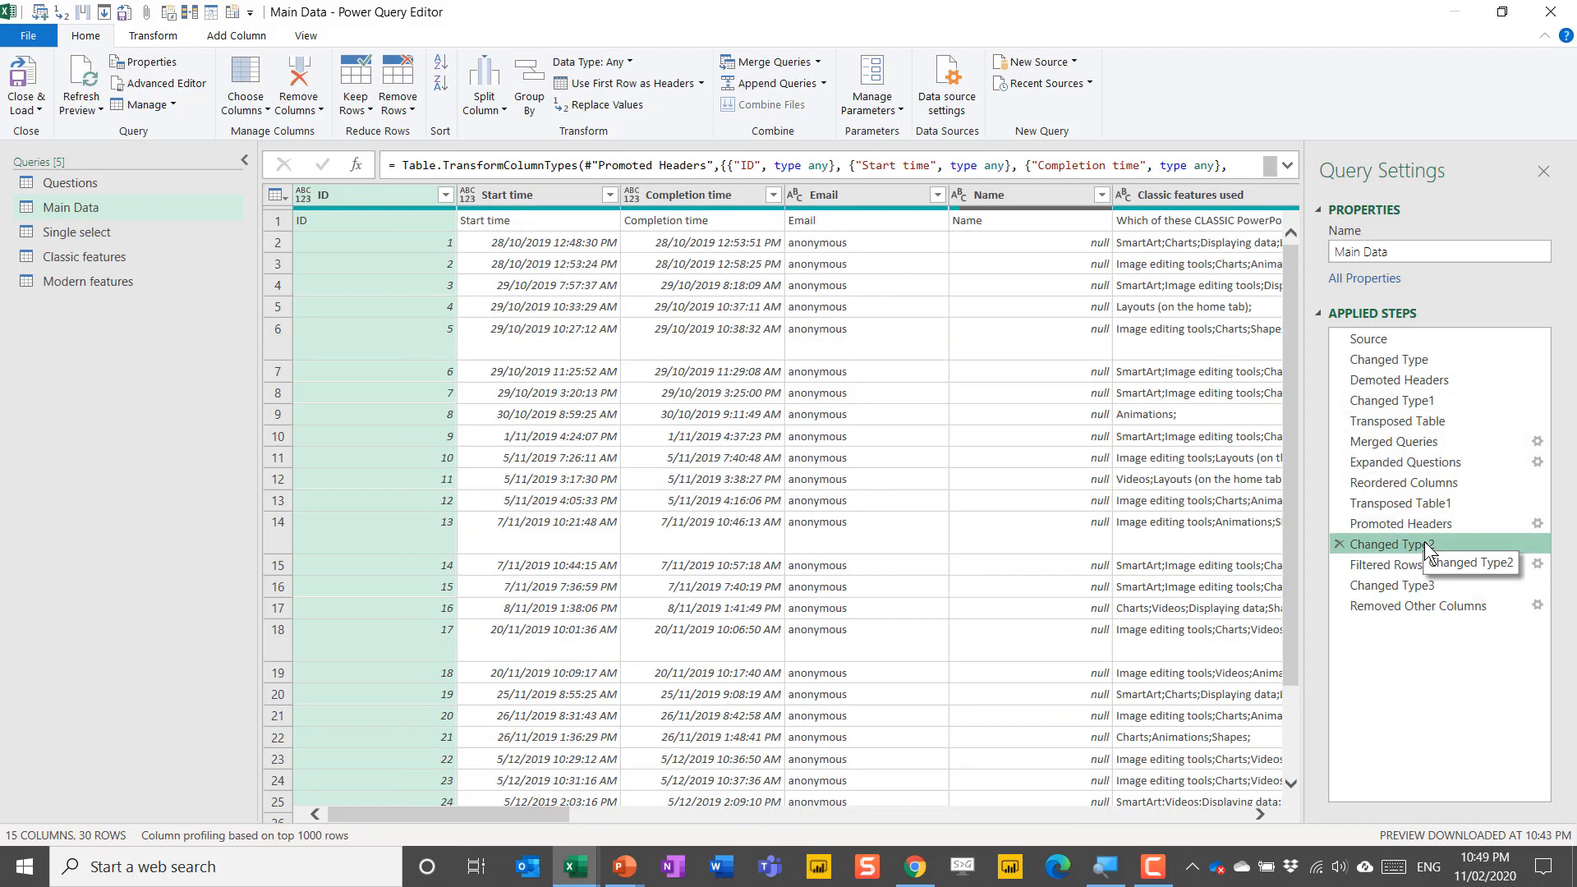
left_click(1403, 586)
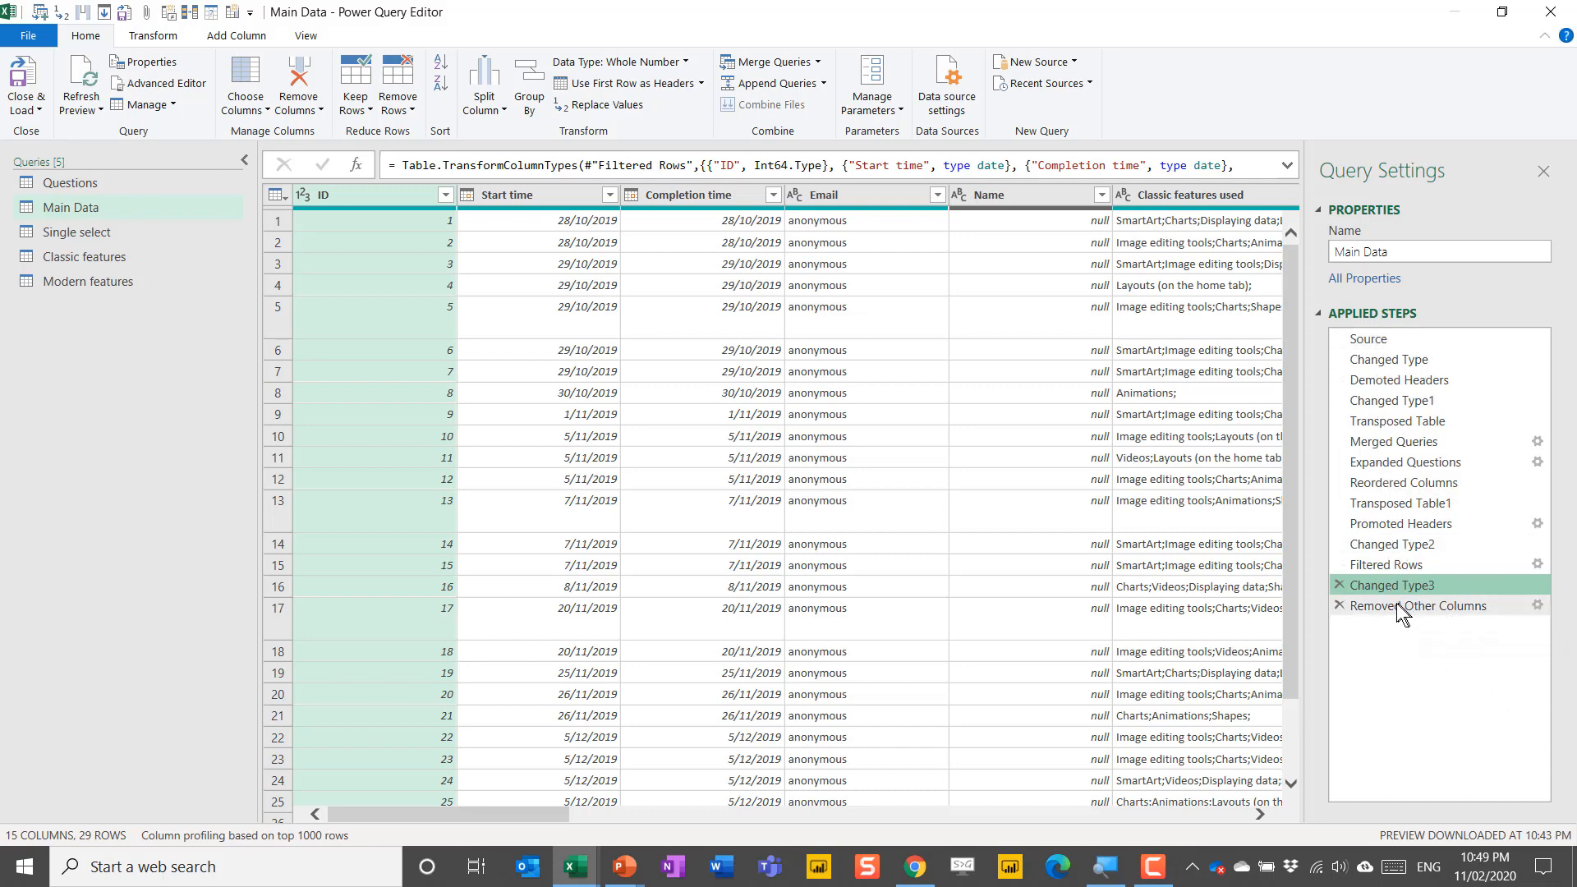
left_click(466, 195)
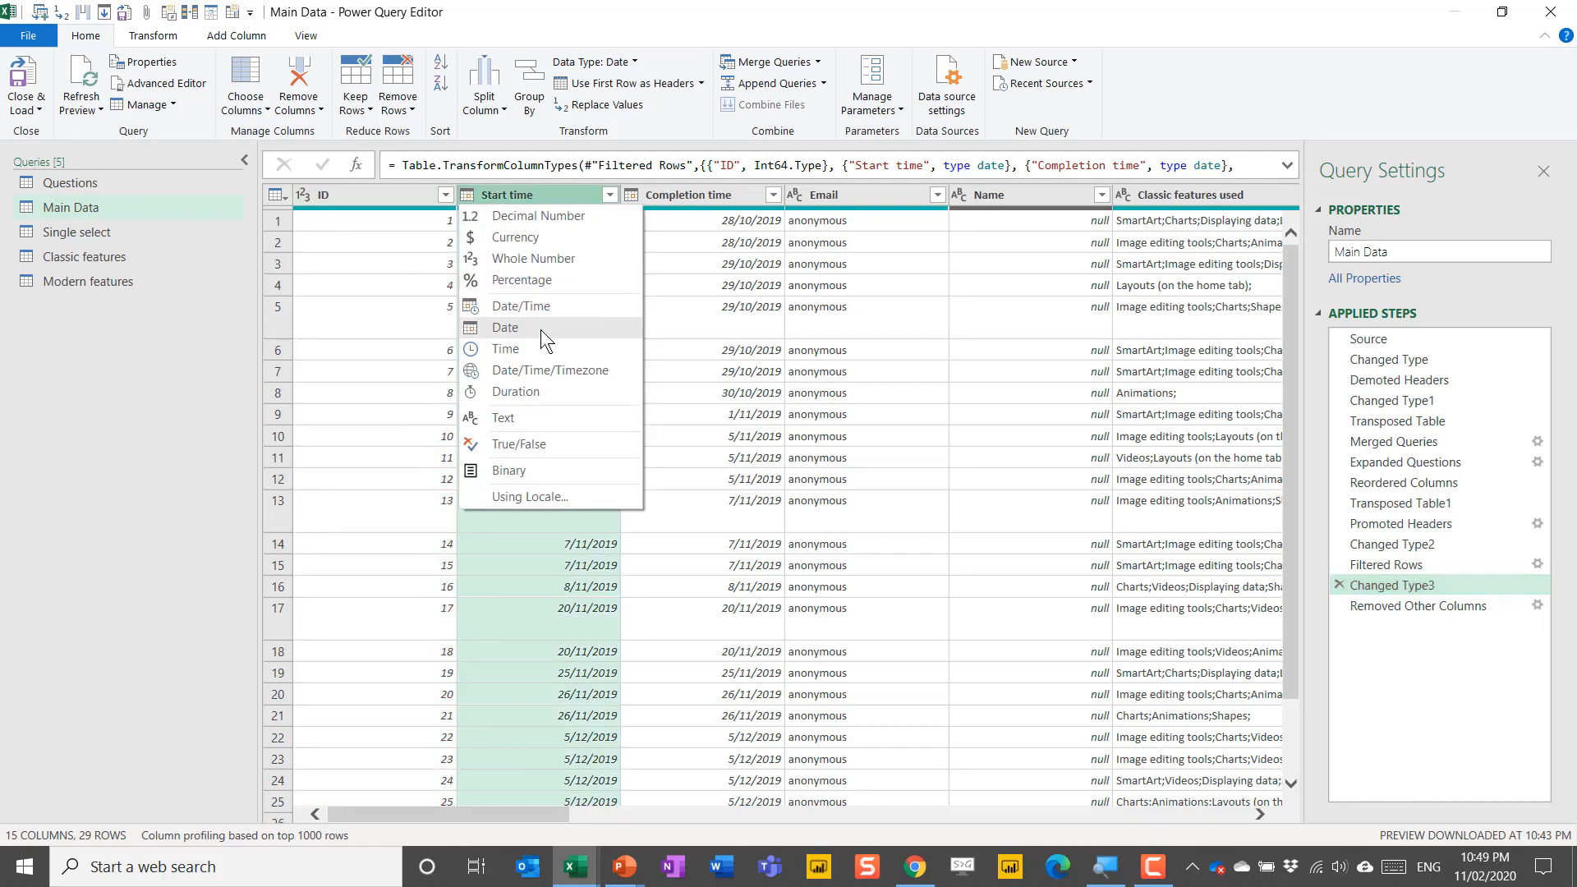
left_click(513, 305)
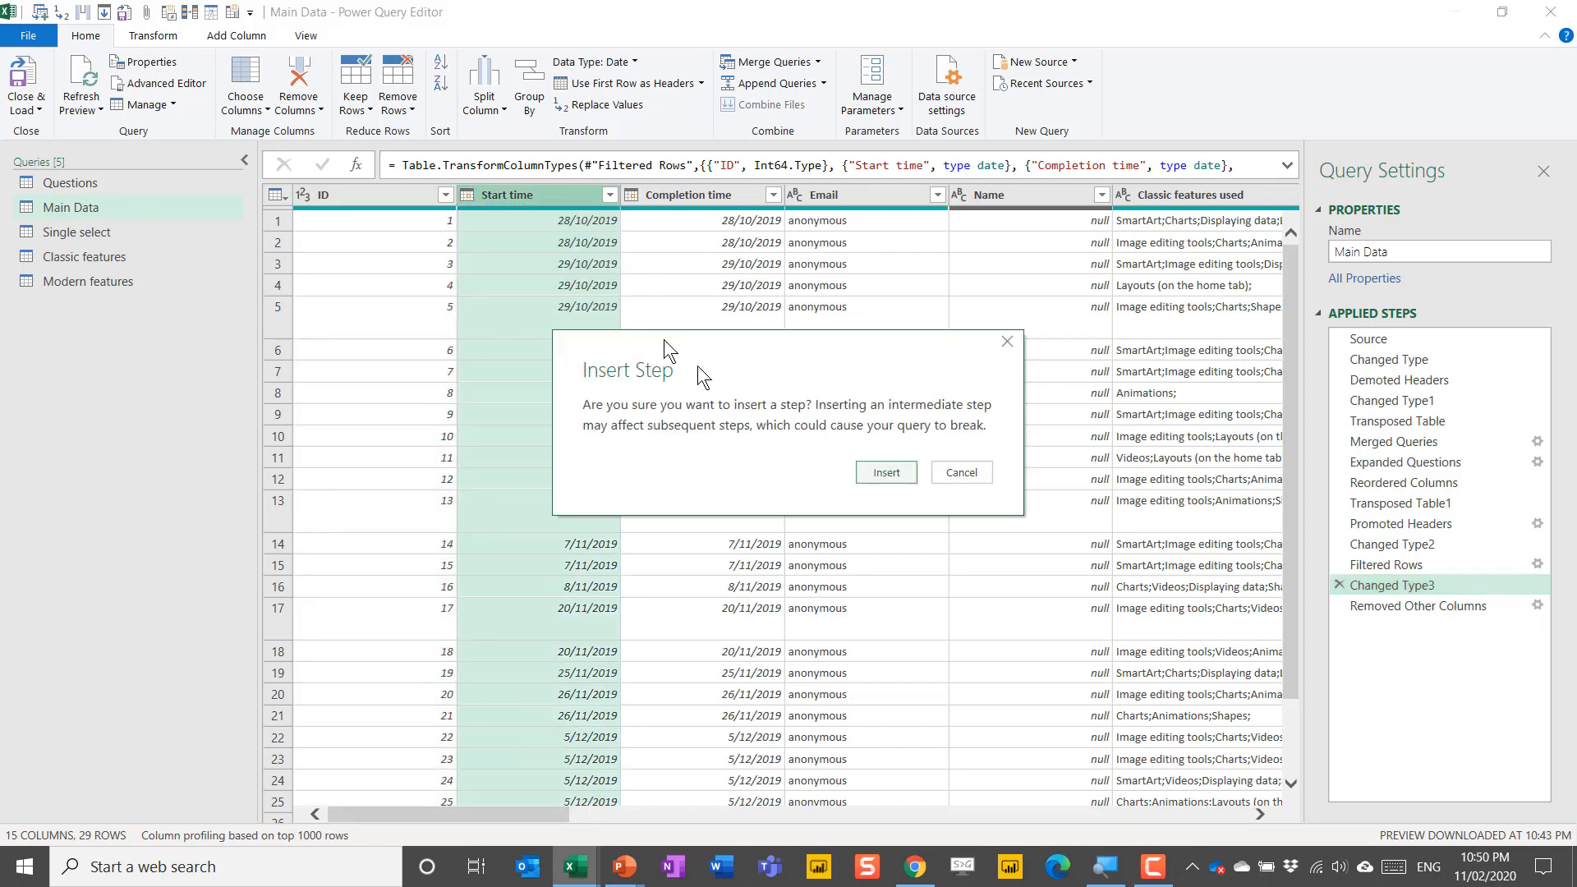
left_click(881, 475)
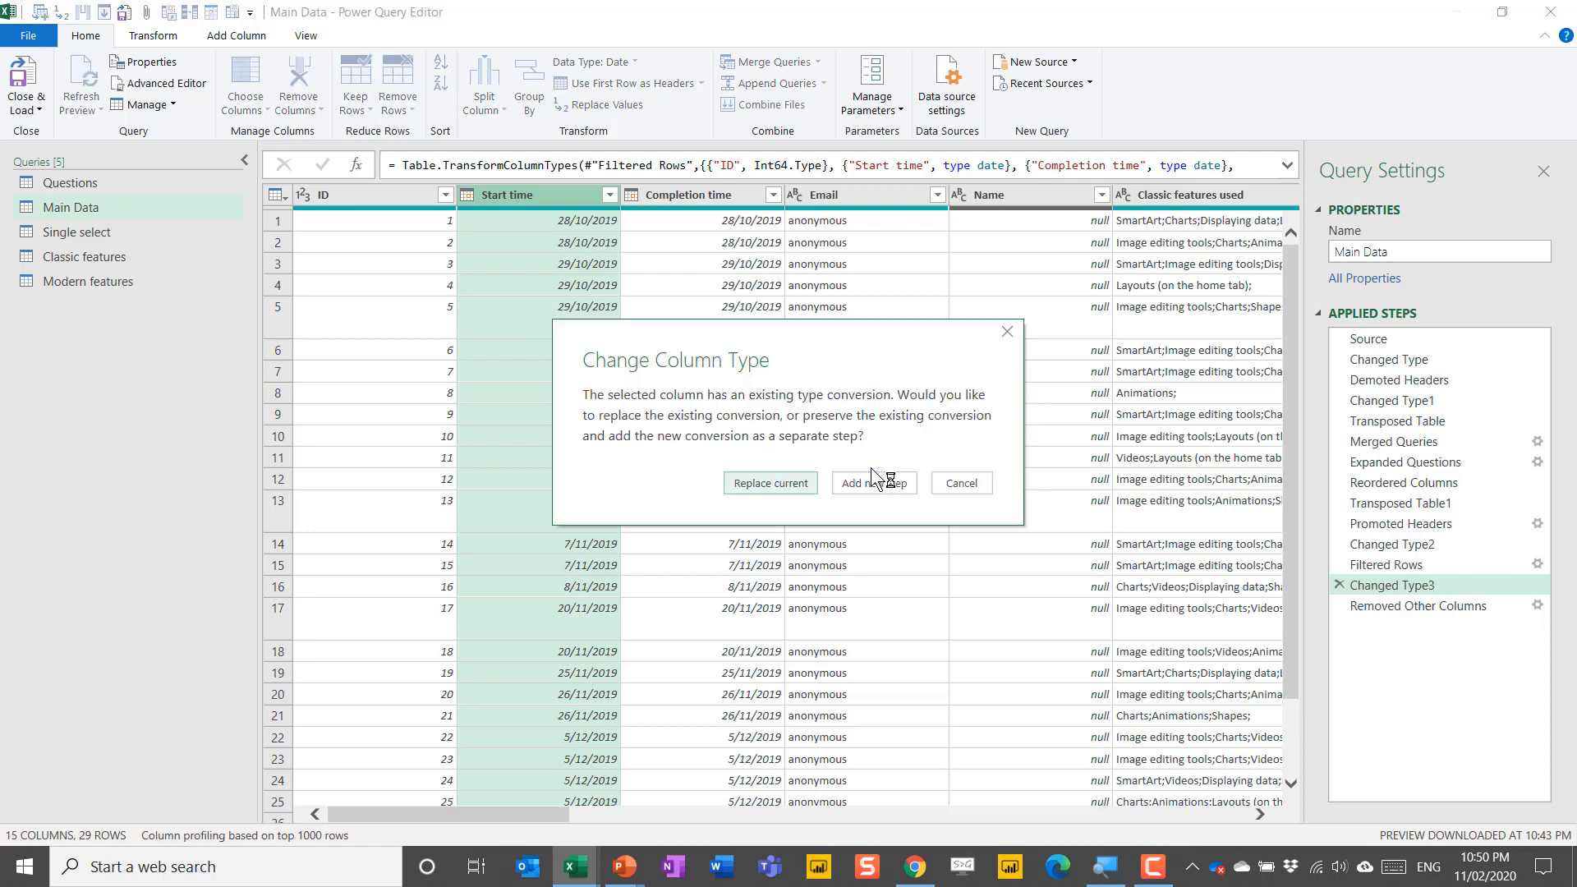
left_click(768, 485)
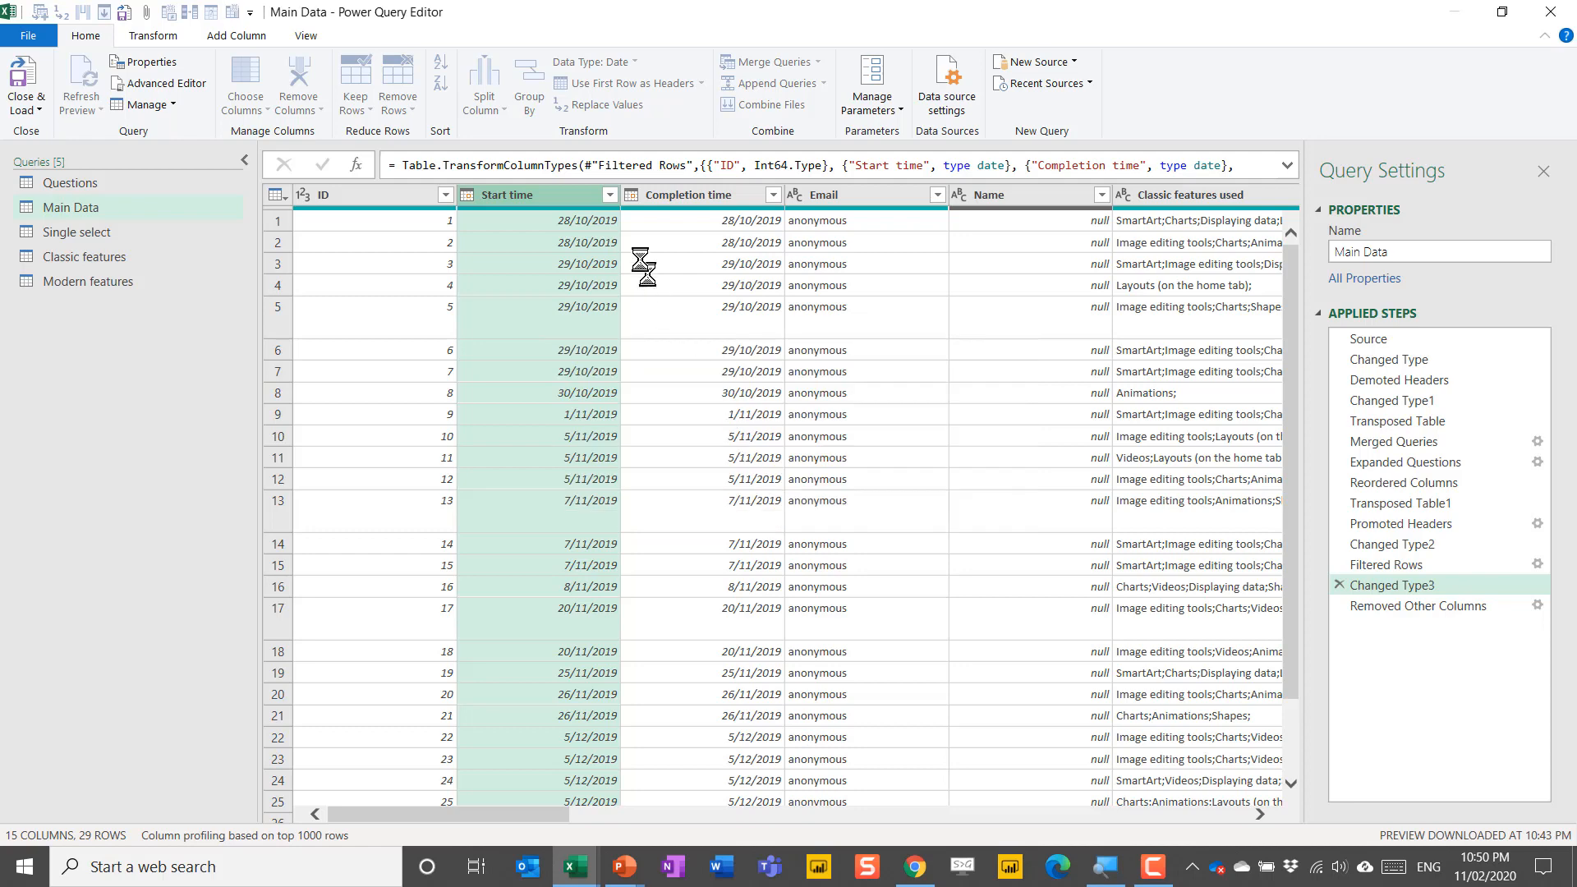
- Check the Start time column in the Modern features, Classic features and Single select queries
left_click(91, 283)
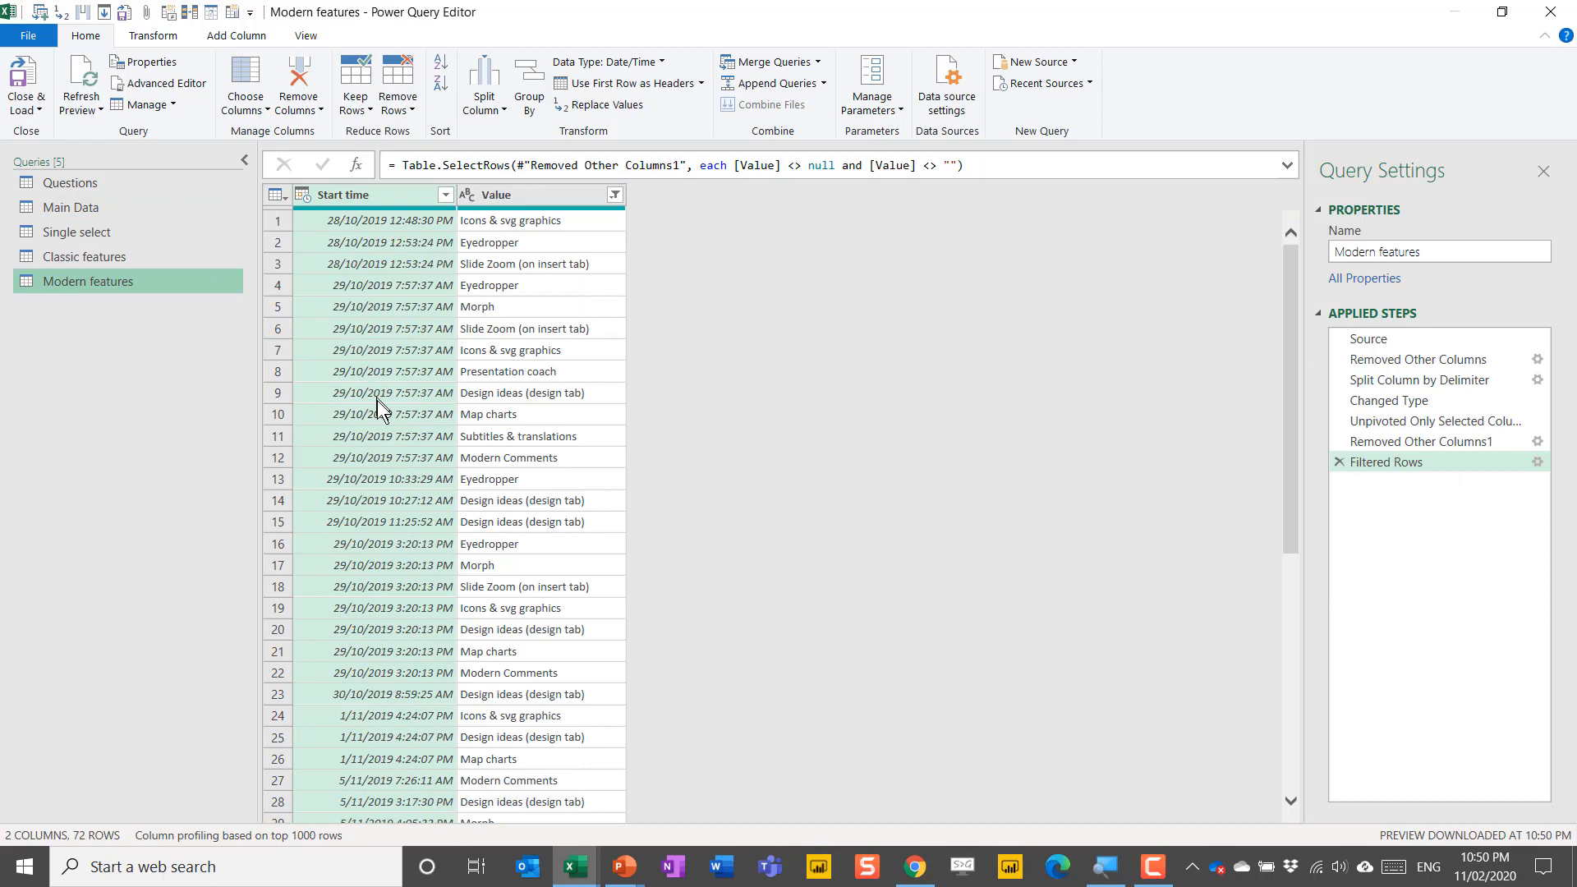
left_click(97, 256)
left_click(92, 233)
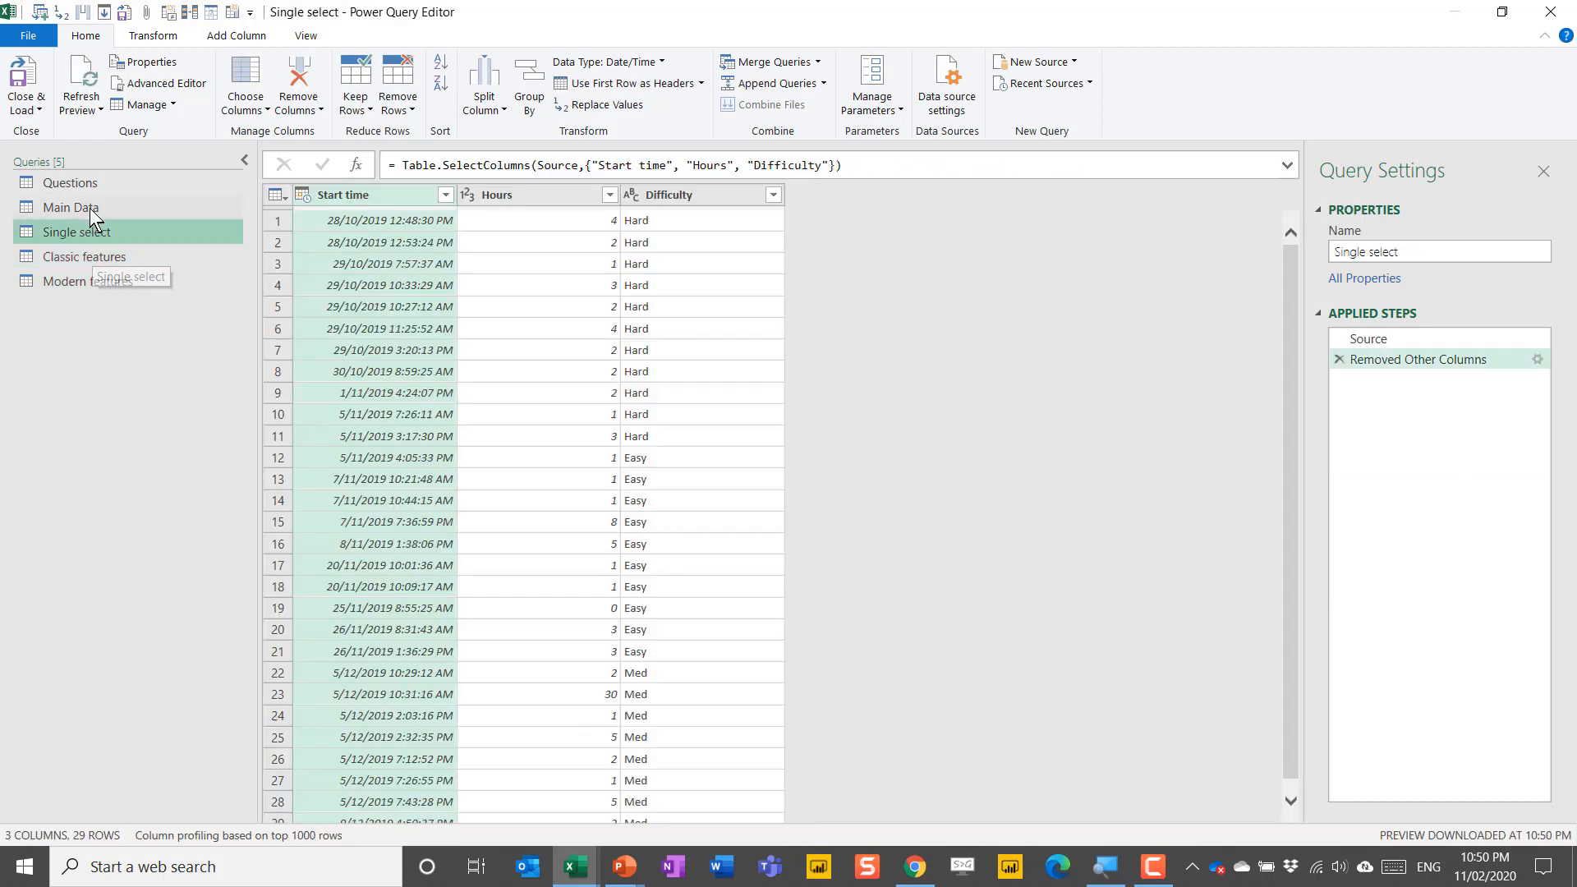
- Rename the Main Data query #Staging Main Data
left_click(92, 210)
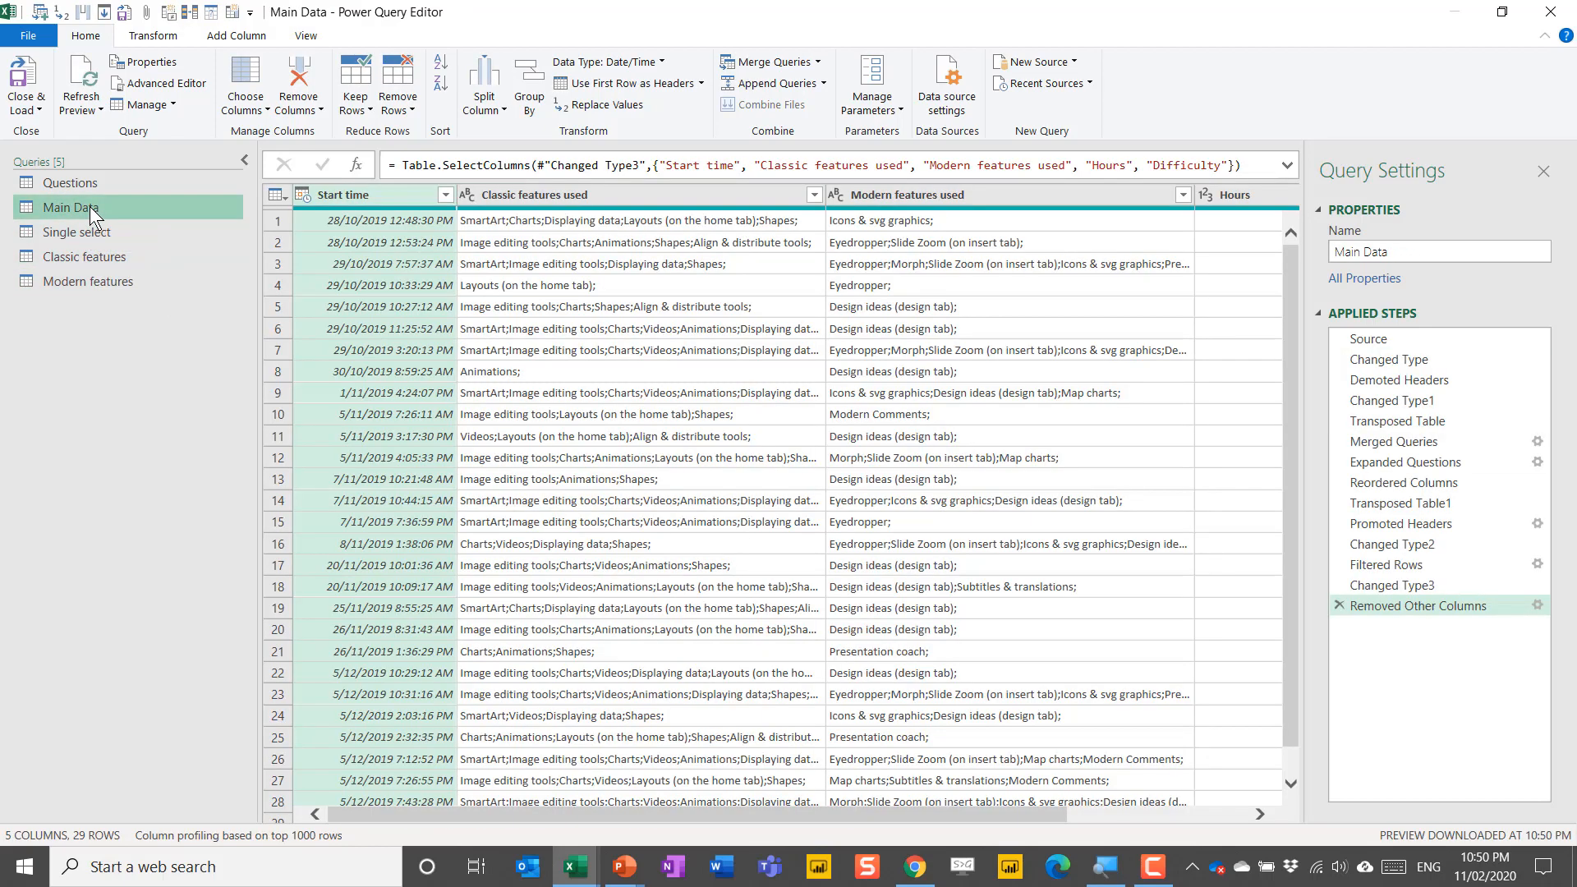
left_click(1334, 249)
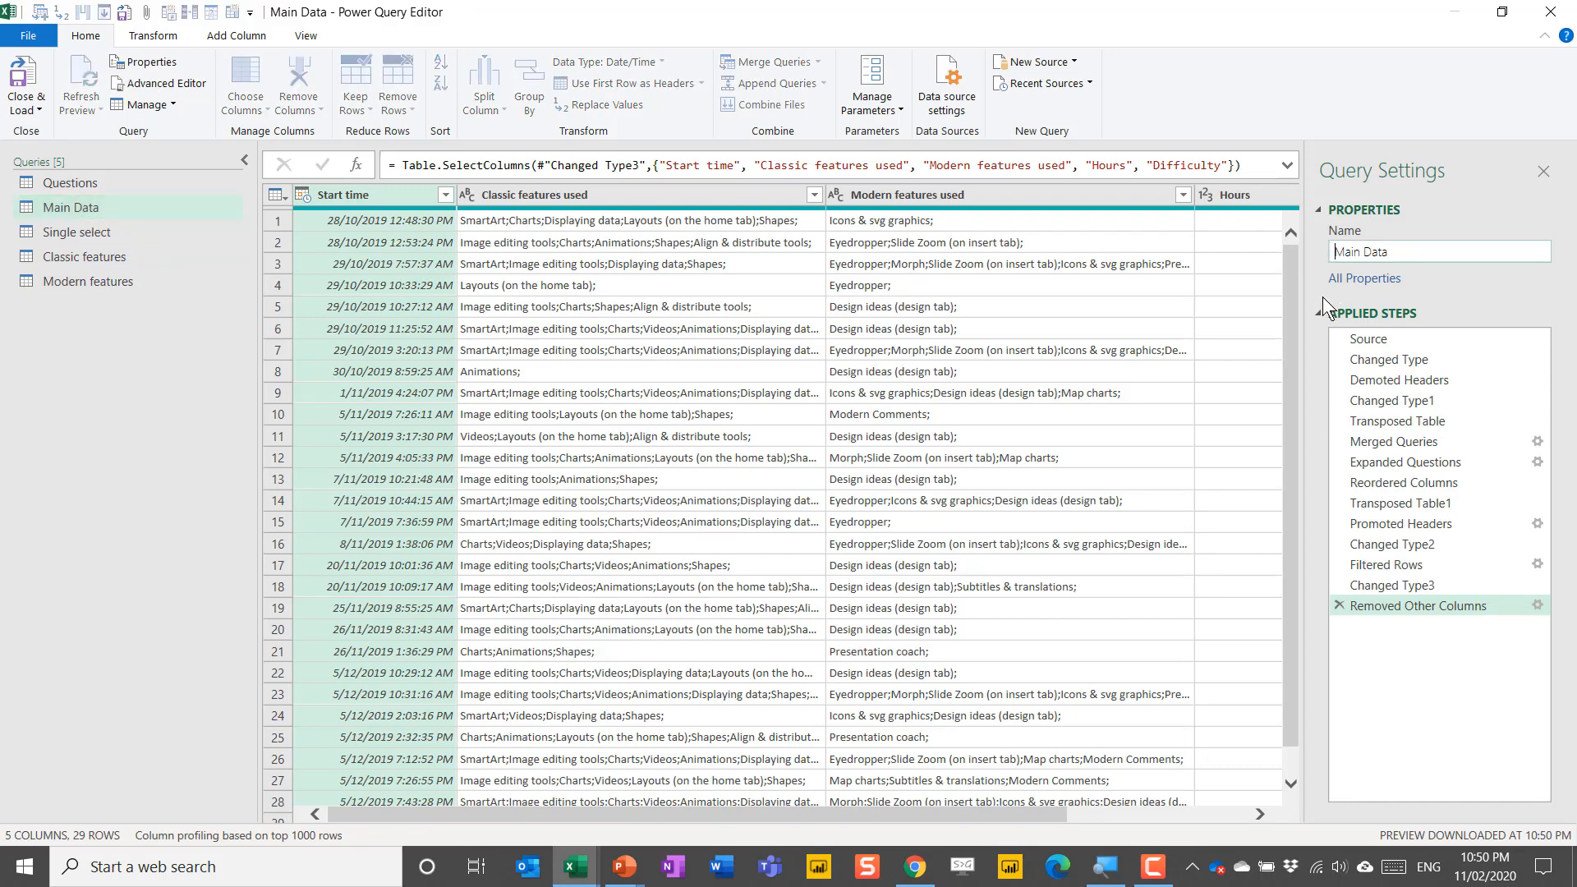
type("#Staging")
key("Return")
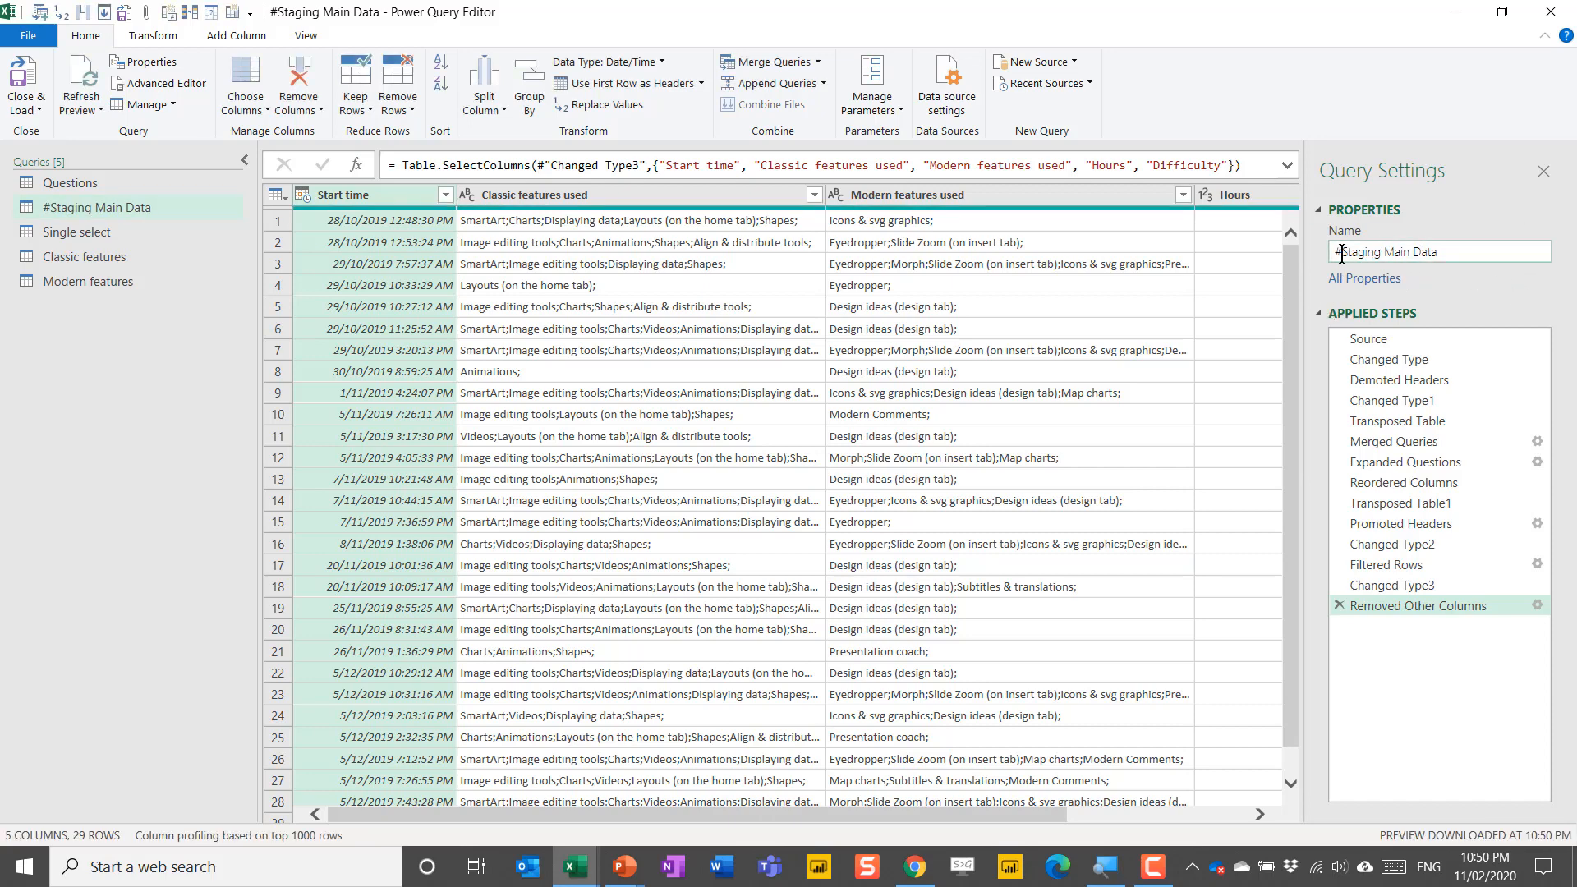
left_click_drag(1341, 253, 1460, 255)
left_click(1469, 273)
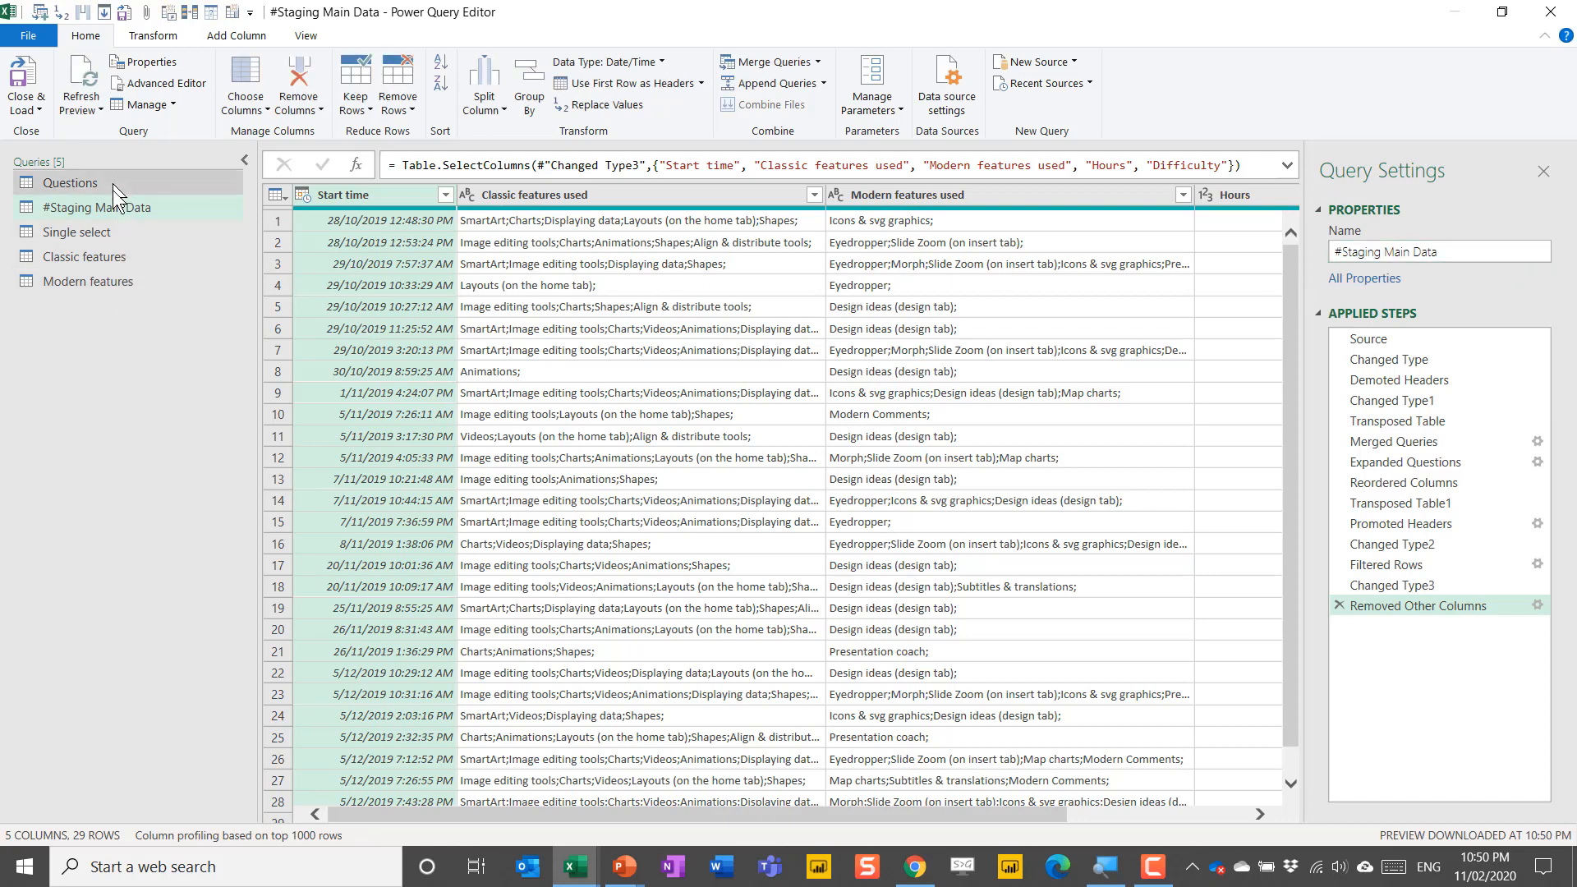
- Test the Single select query's Start time column for repeated entries with Keep Duplicates, and delete that test step
left_click(133, 237)
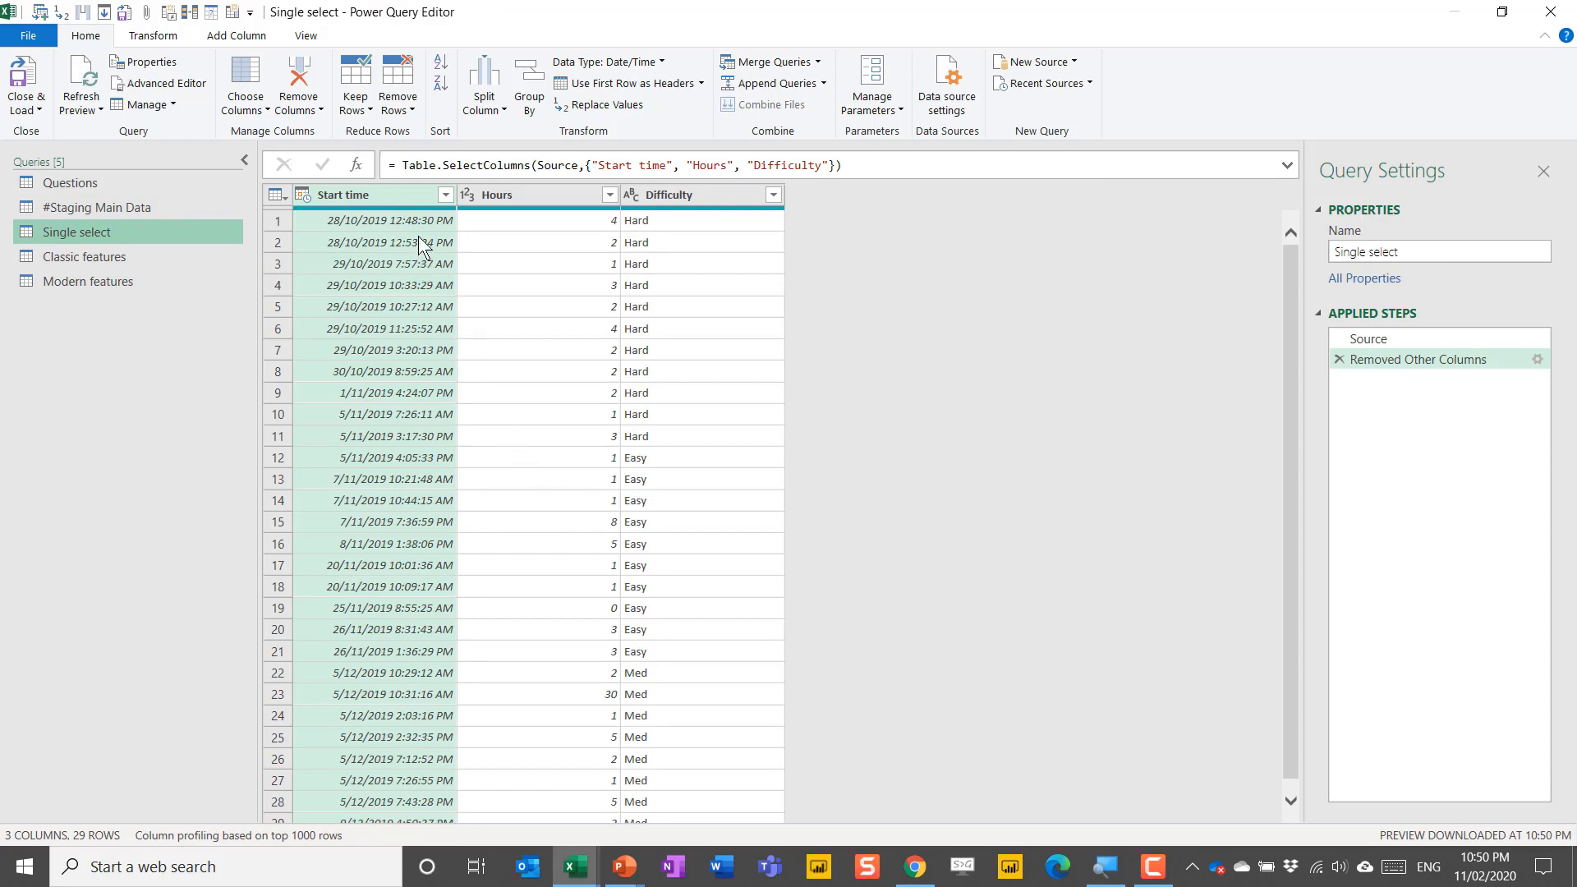
left_click(355, 110)
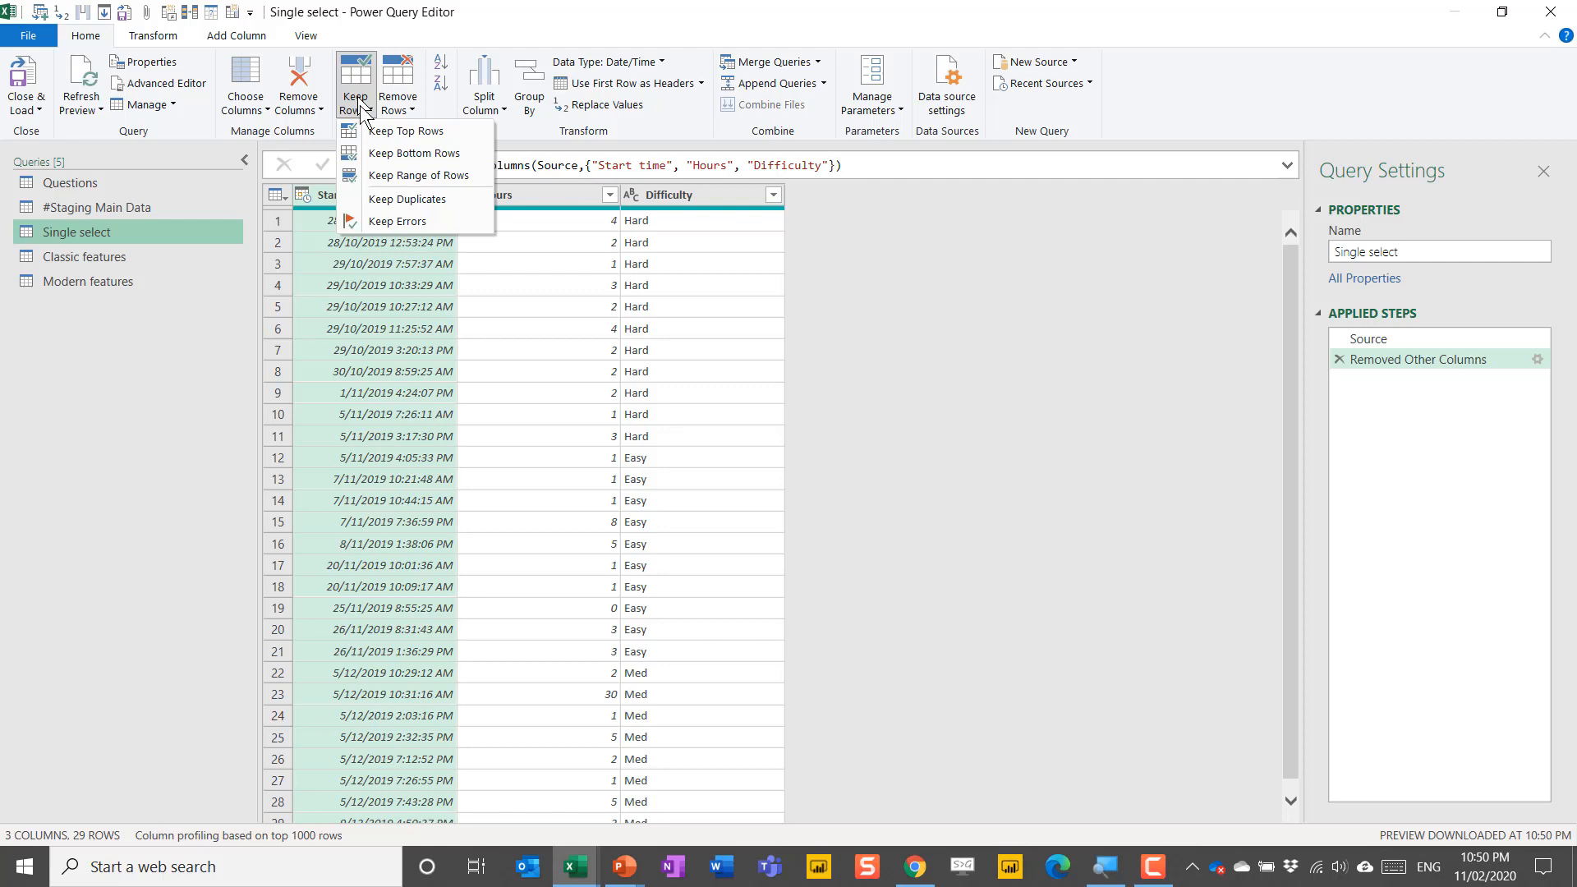
left_click(393, 199)
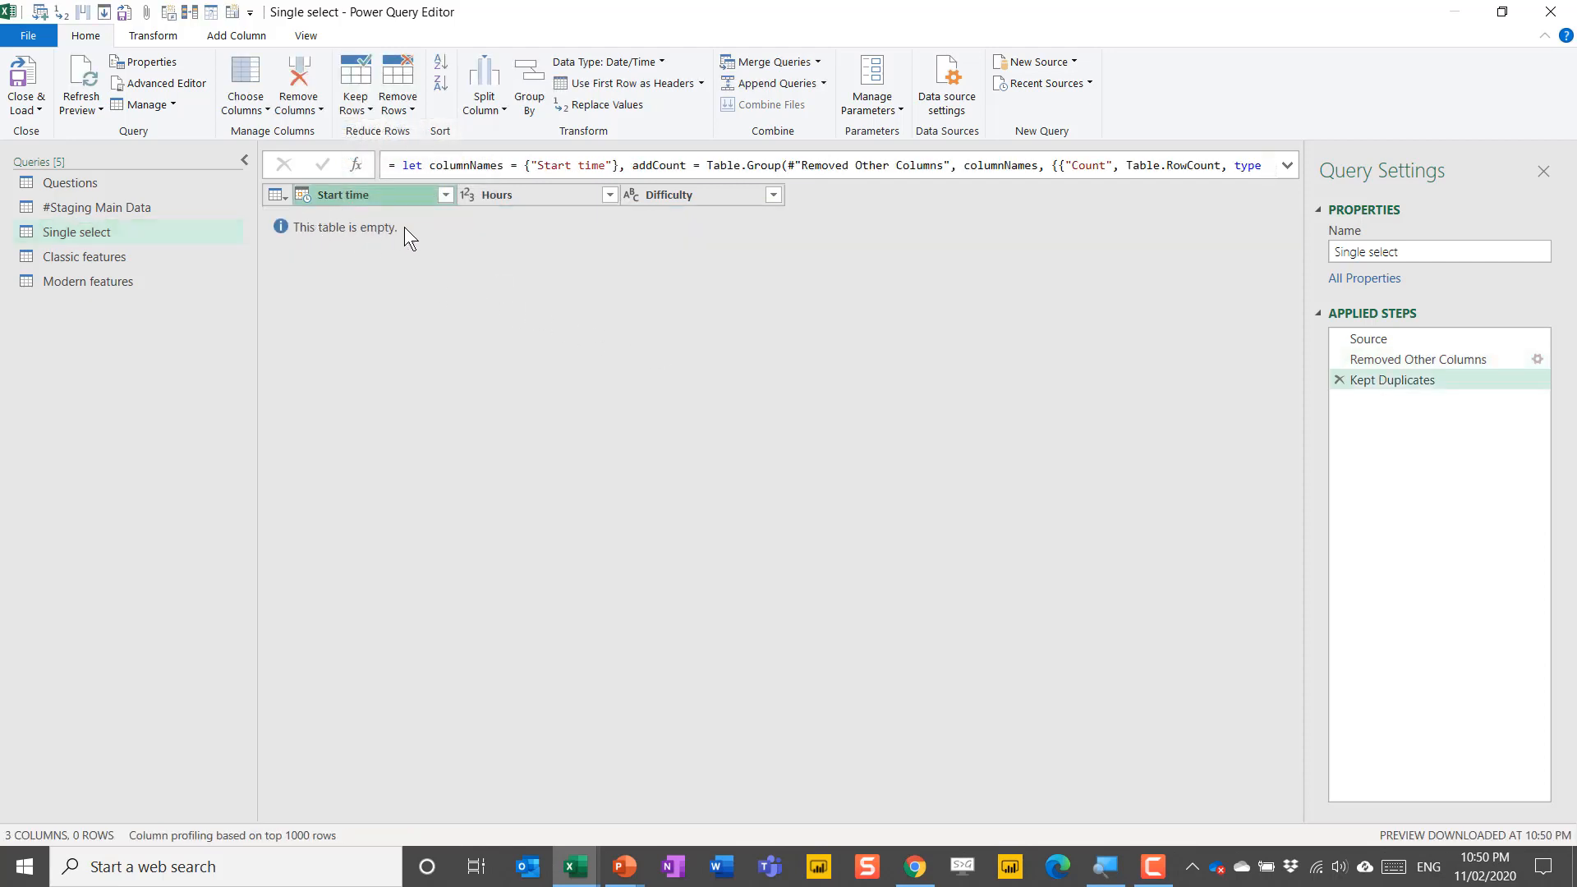
left_click(1339, 379)
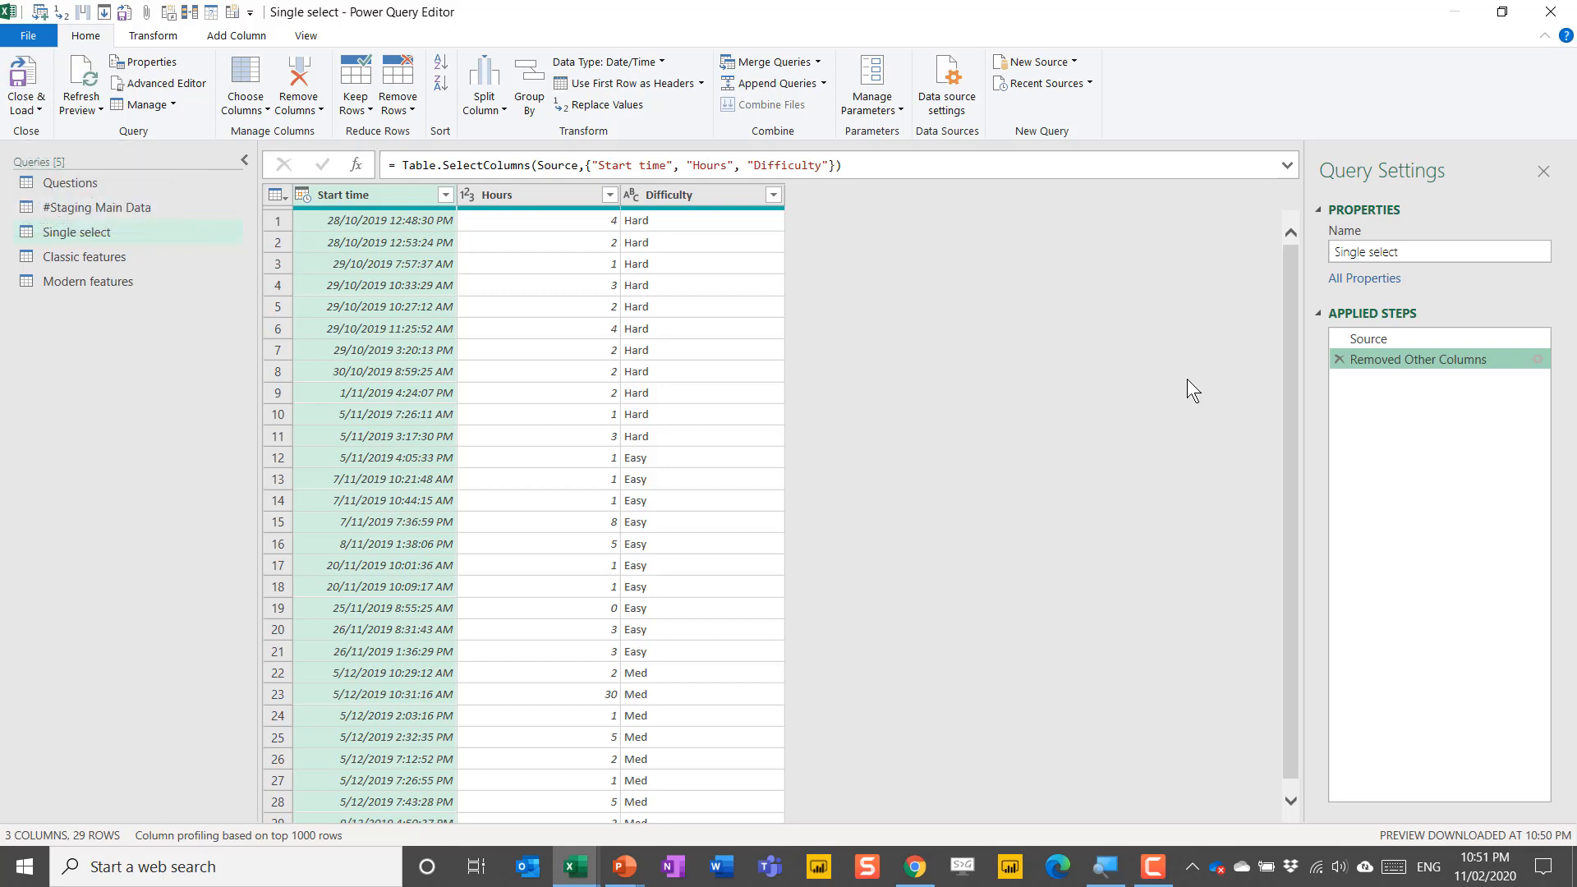
- Close and load the queries, and load Single select as a table on a new worksheet
left_click(27, 75)
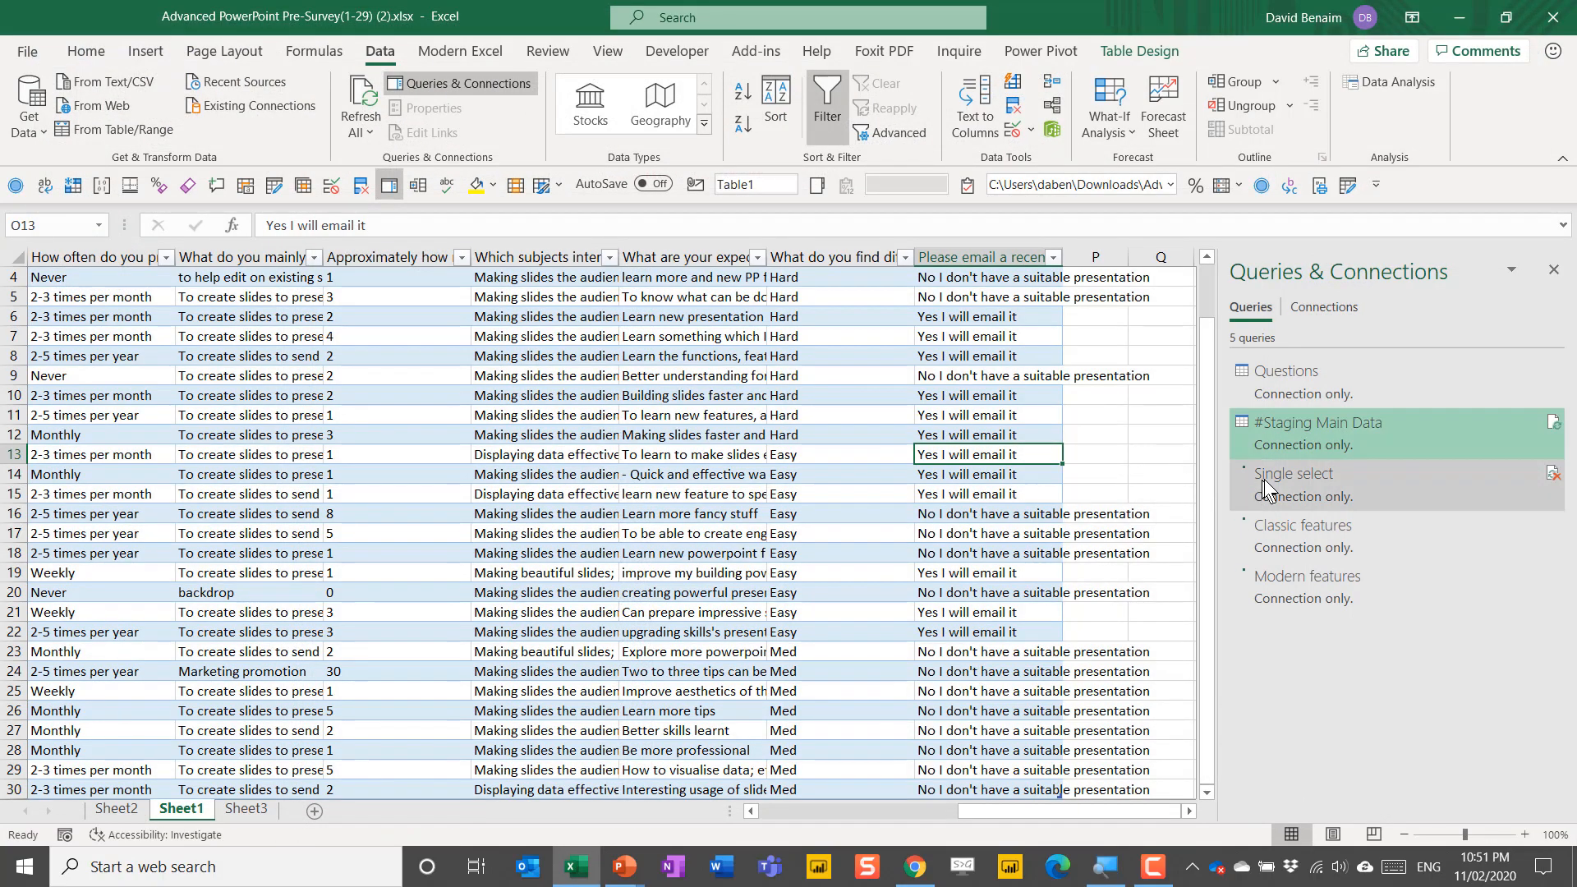
mouse_move(1275, 490)
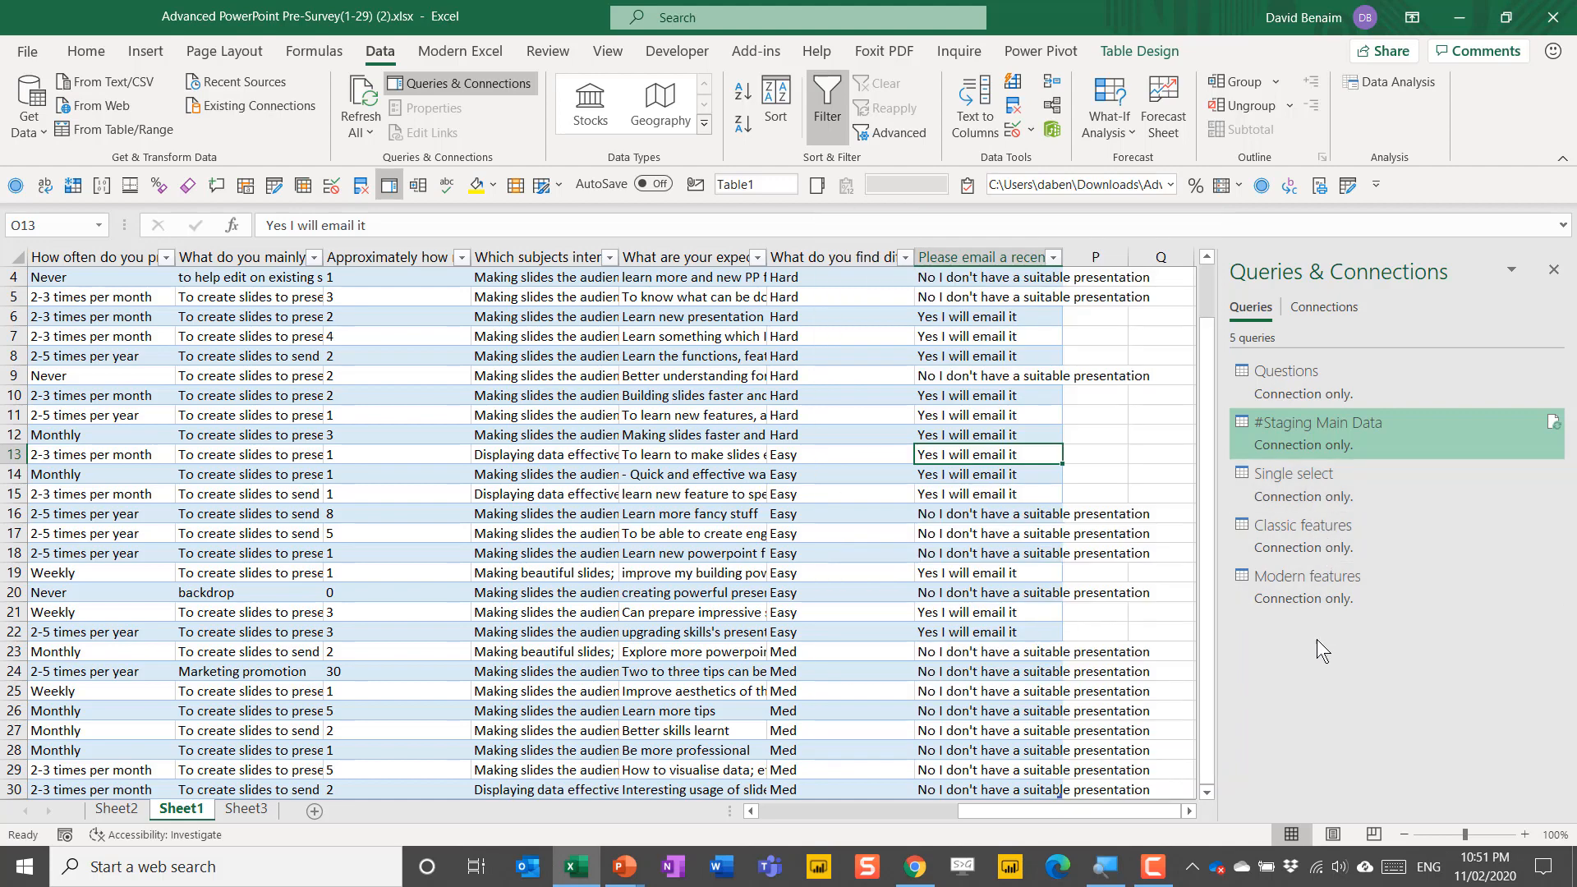
right_click(1299, 486)
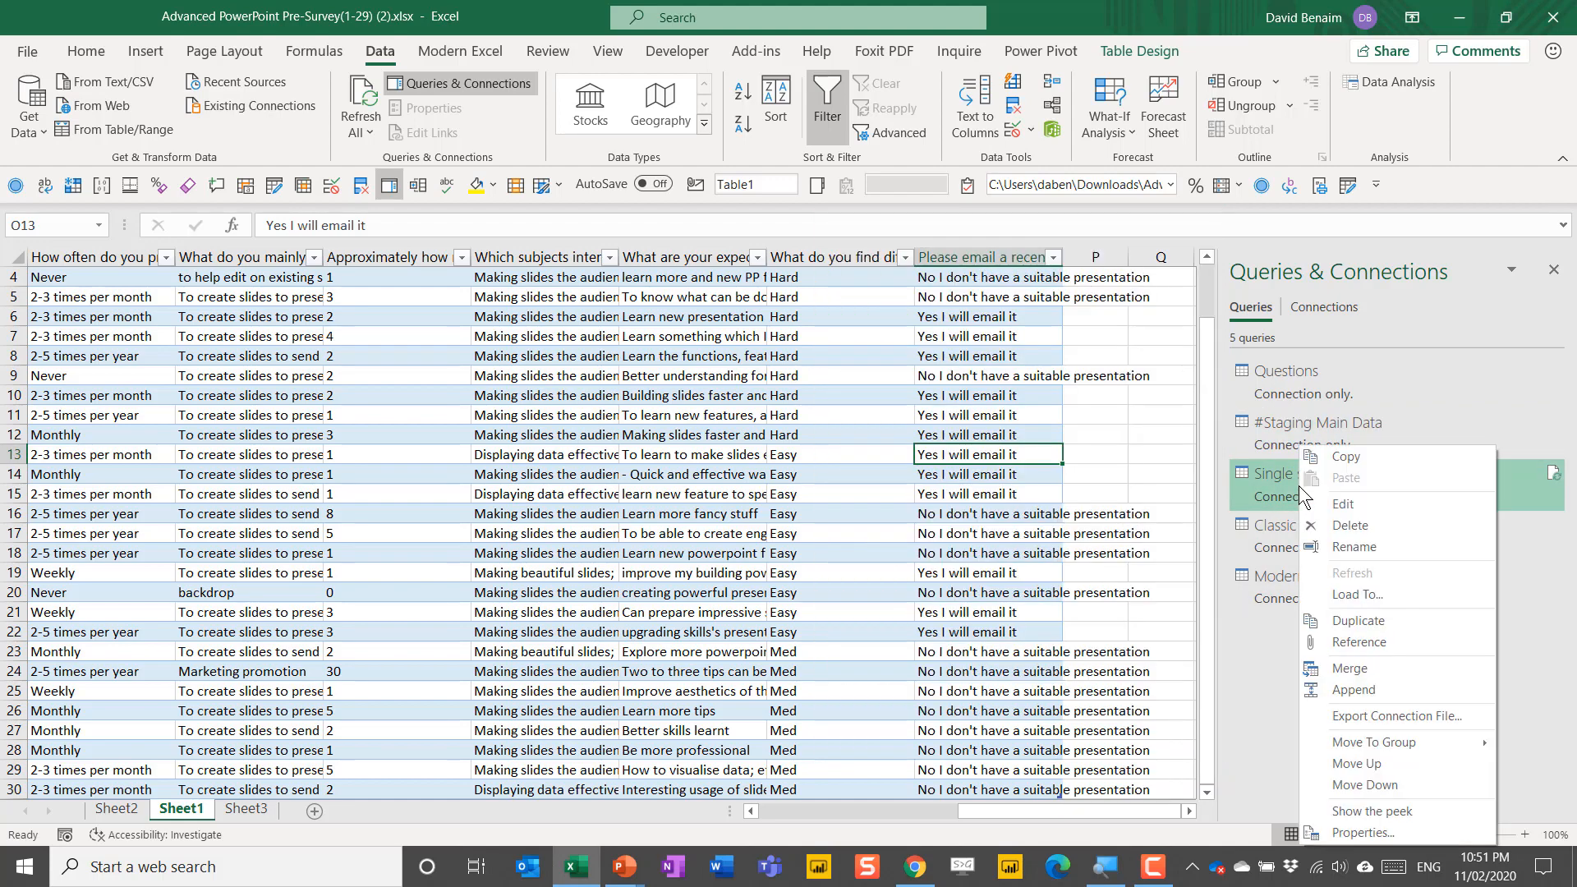
left_click(1357, 594)
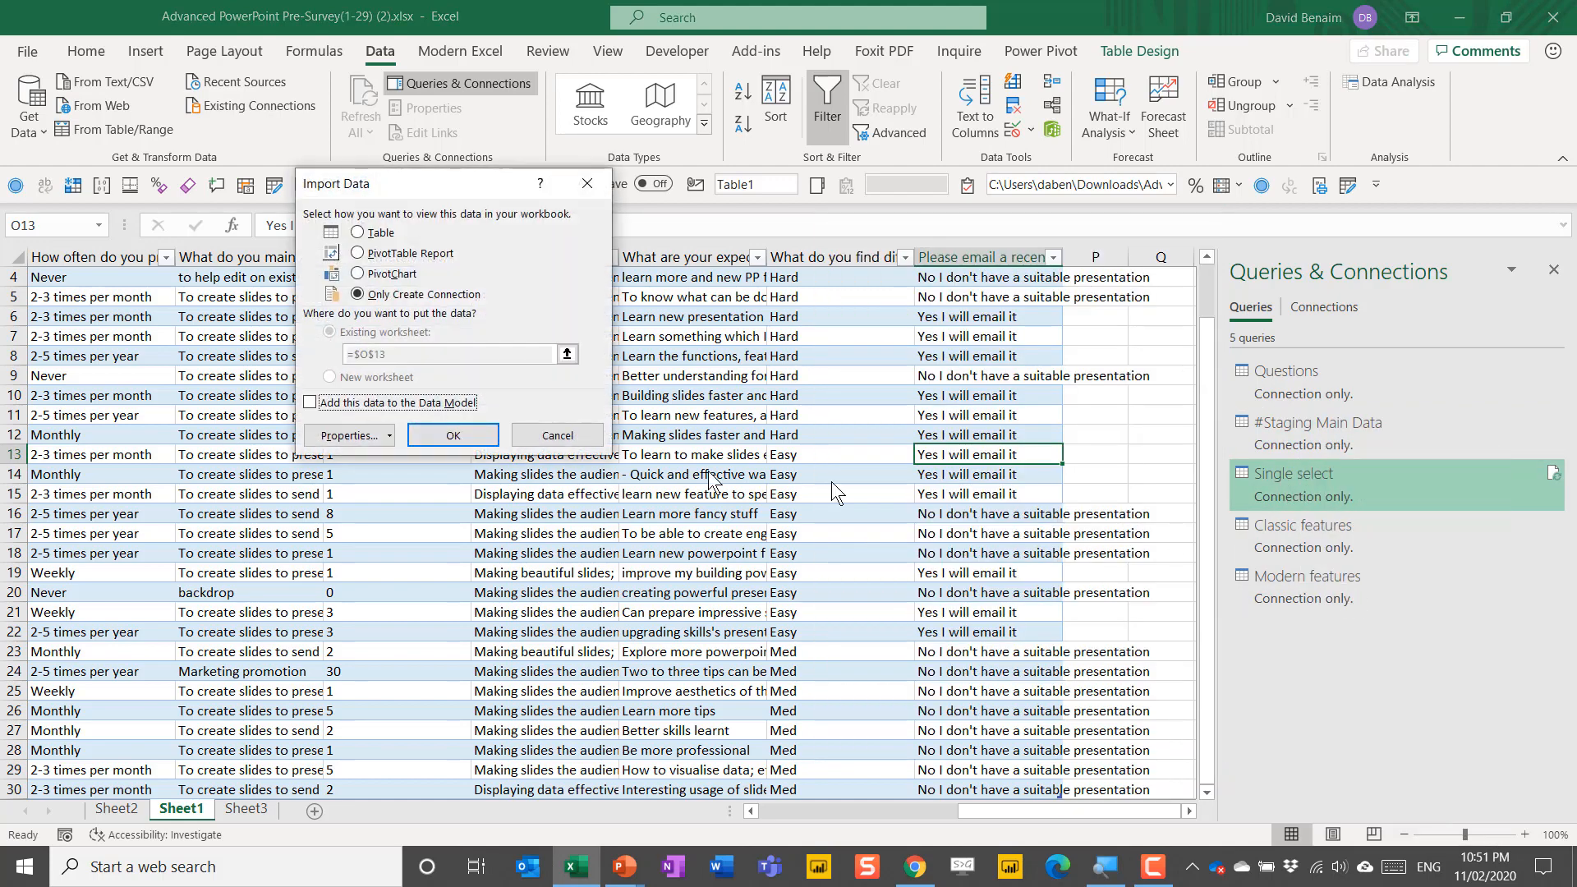
left_click(357, 233)
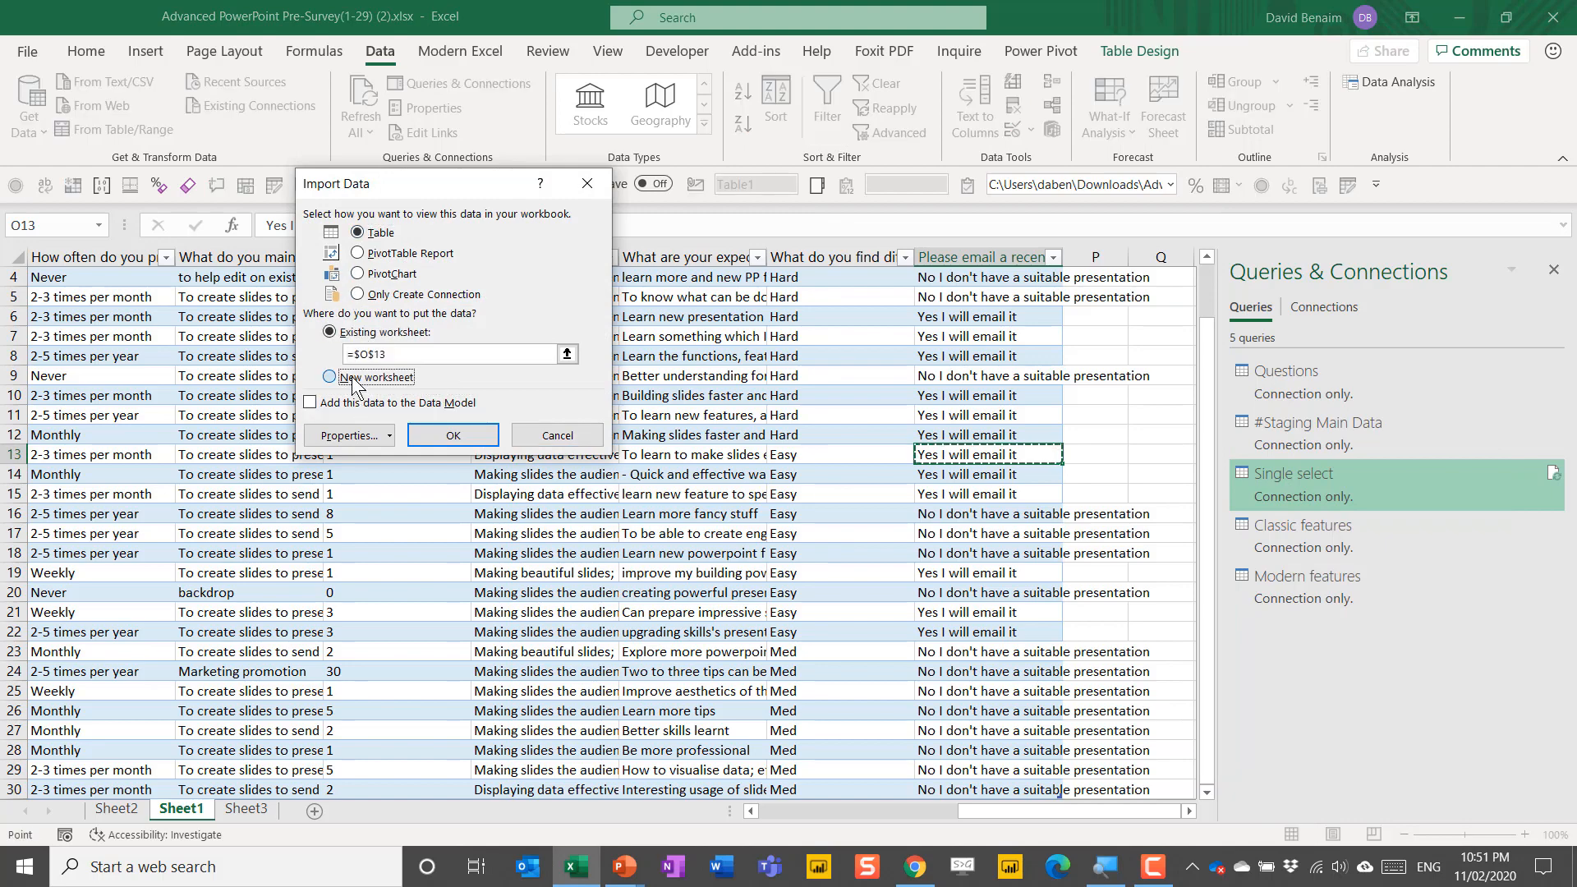
left_click(354, 379)
left_click(436, 434)
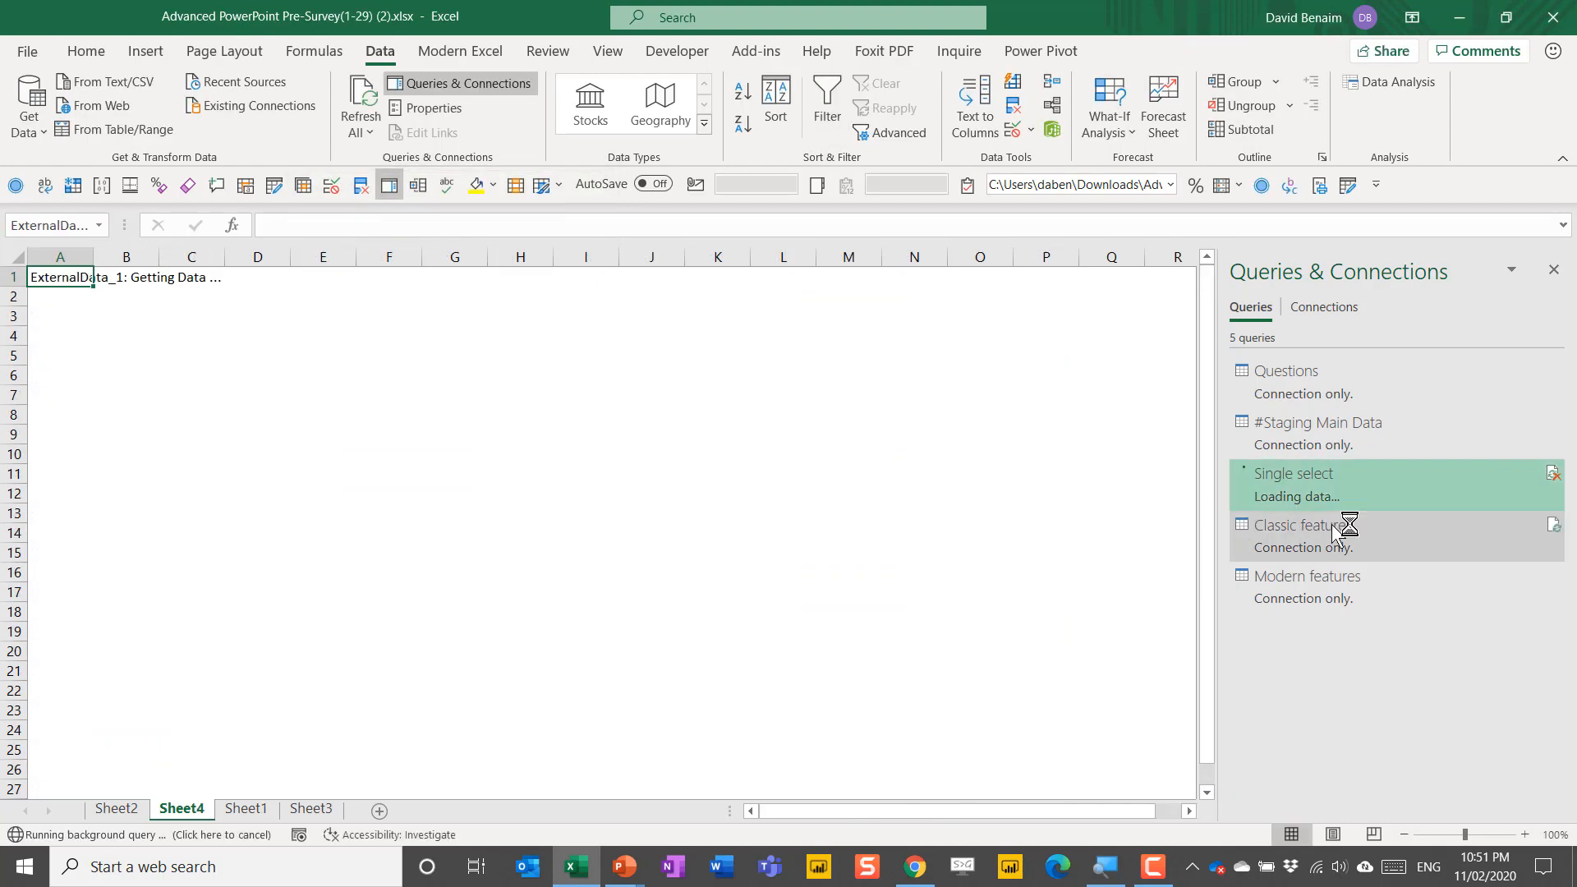
- Load the Classic features query as a table on a new worksheet
right_click(1353, 538)
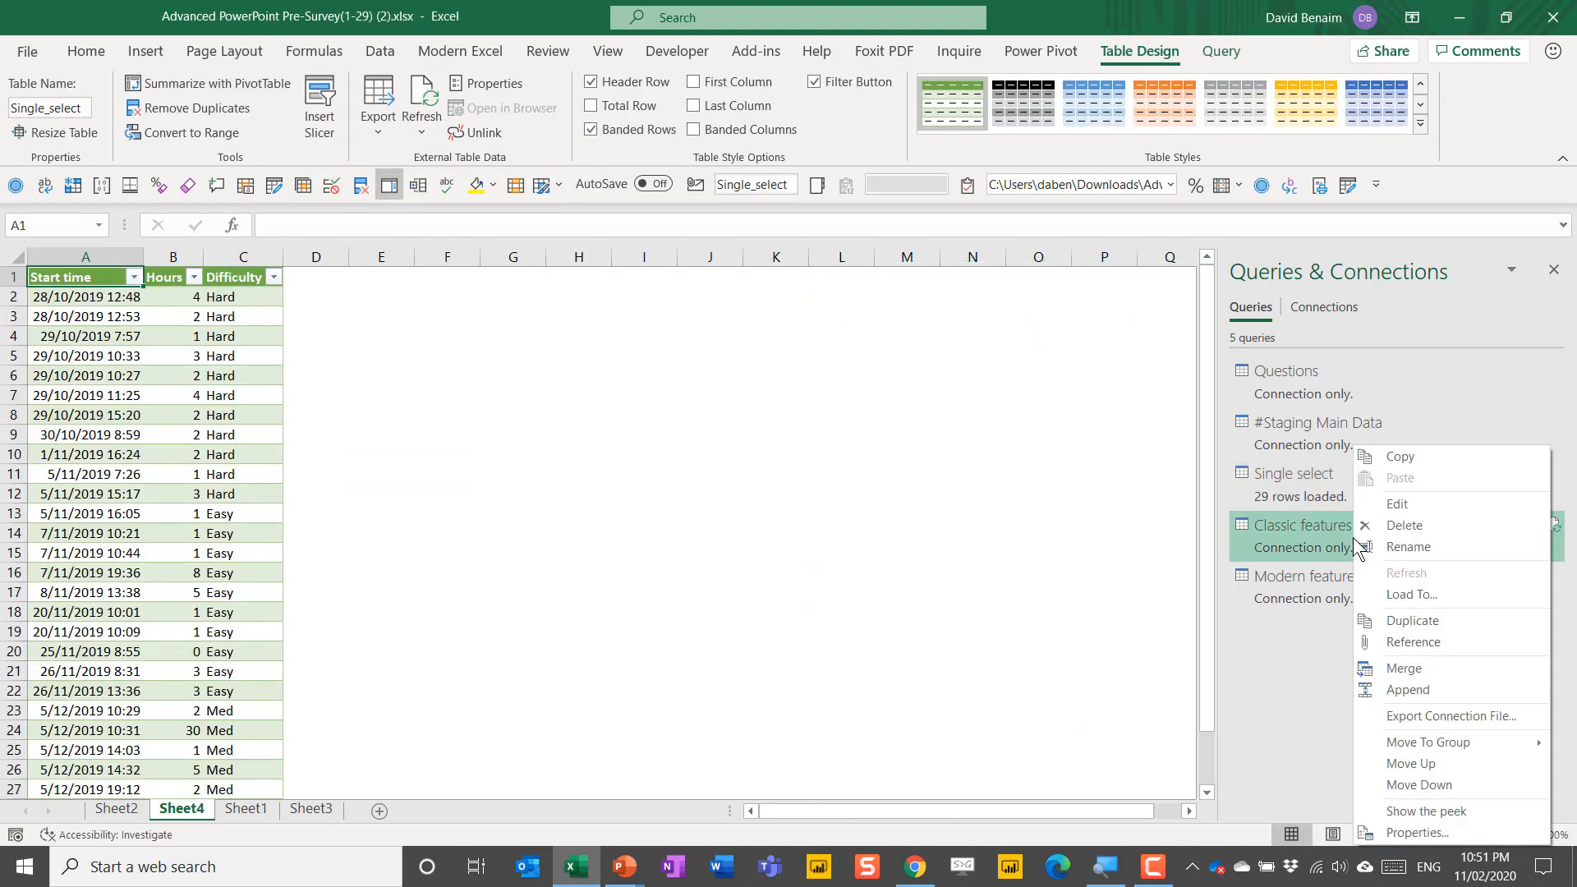
left_click(1471, 594)
left_click(381, 234)
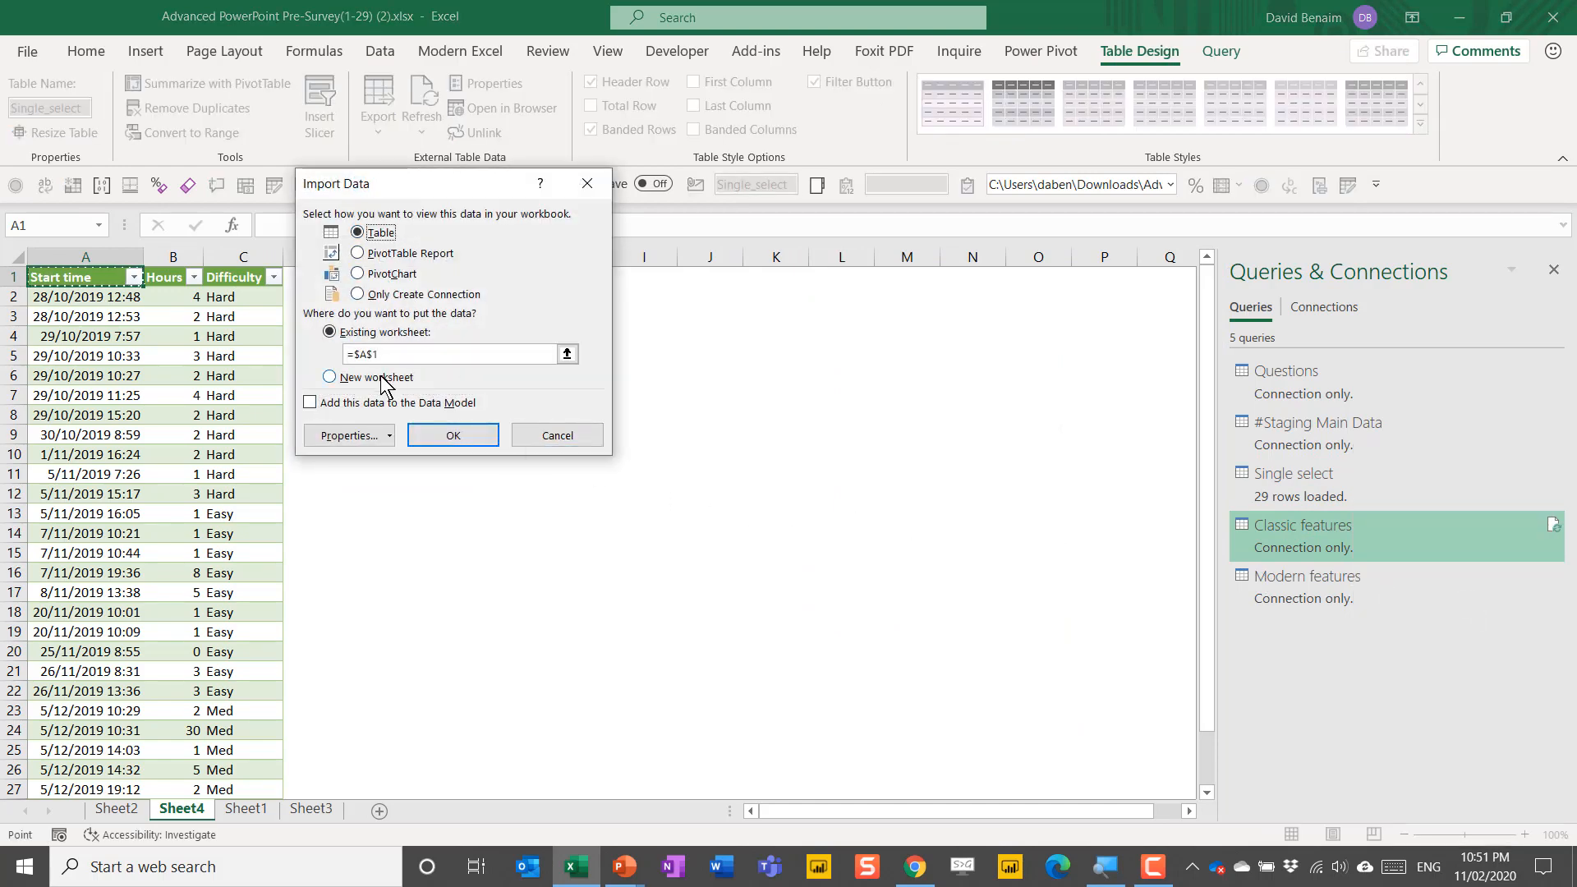
left_click(381, 378)
left_click(453, 435)
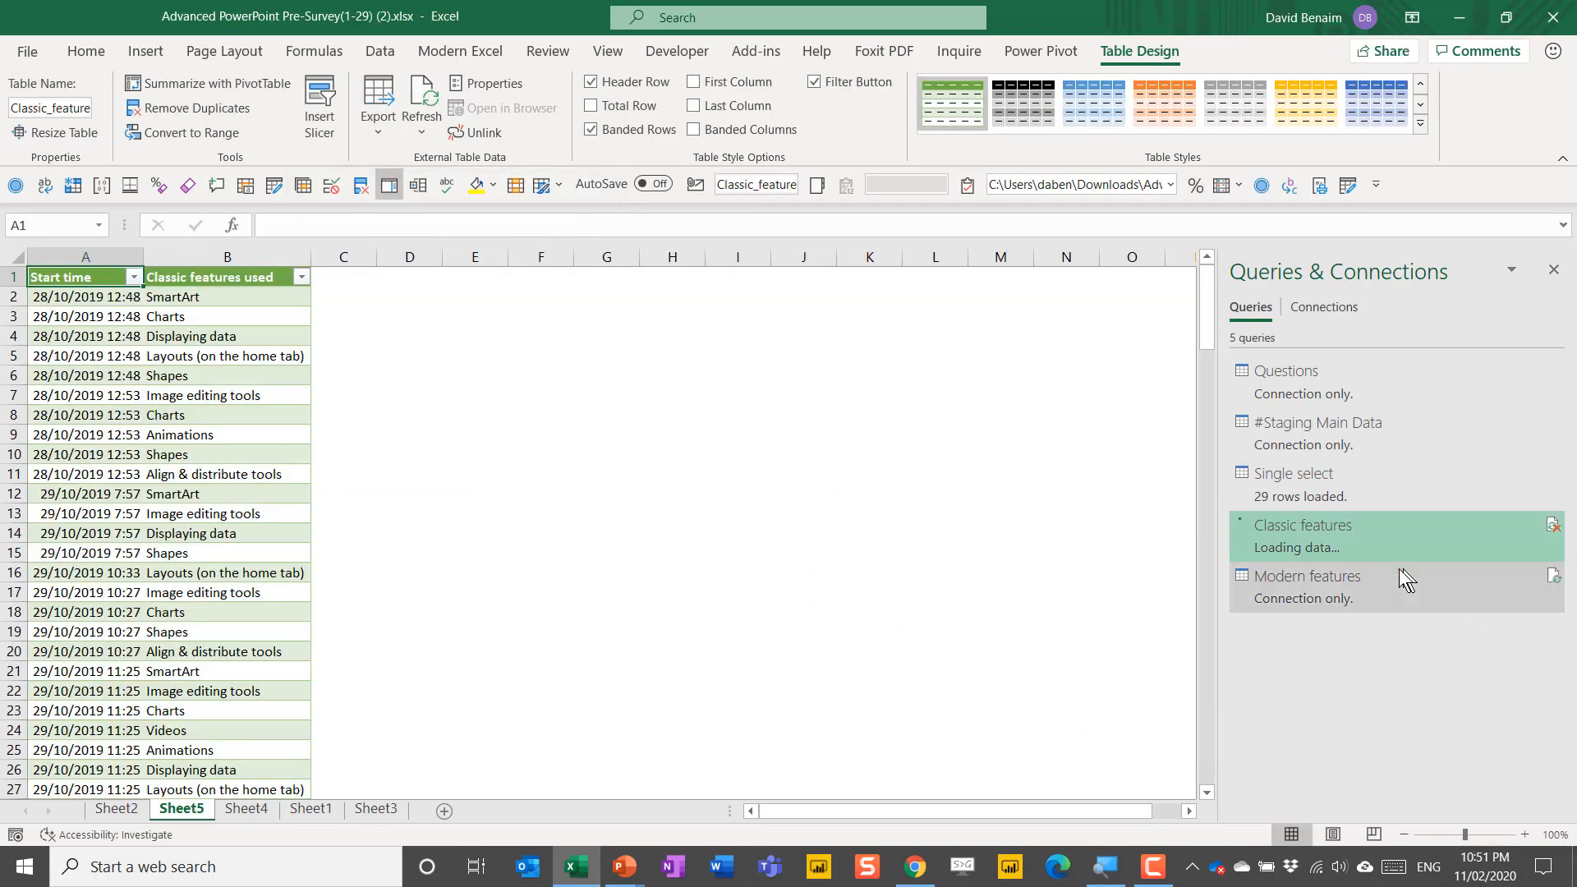
- Load the Modern features query as a table on a new worksheet
right_click(1330, 585)
left_click(1381, 594)
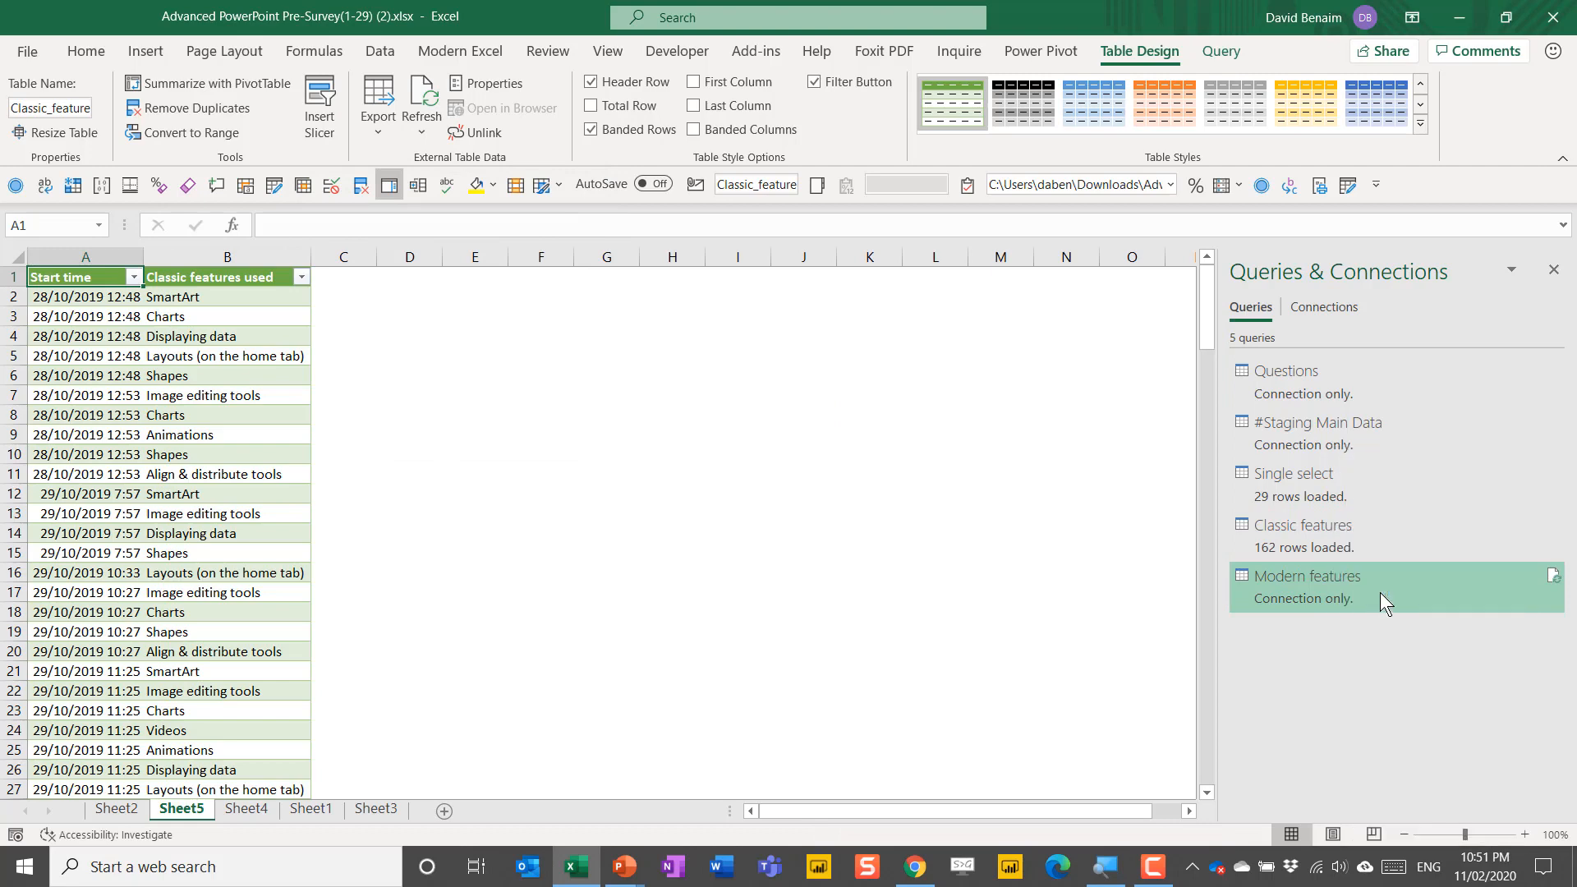
left_click(358, 233)
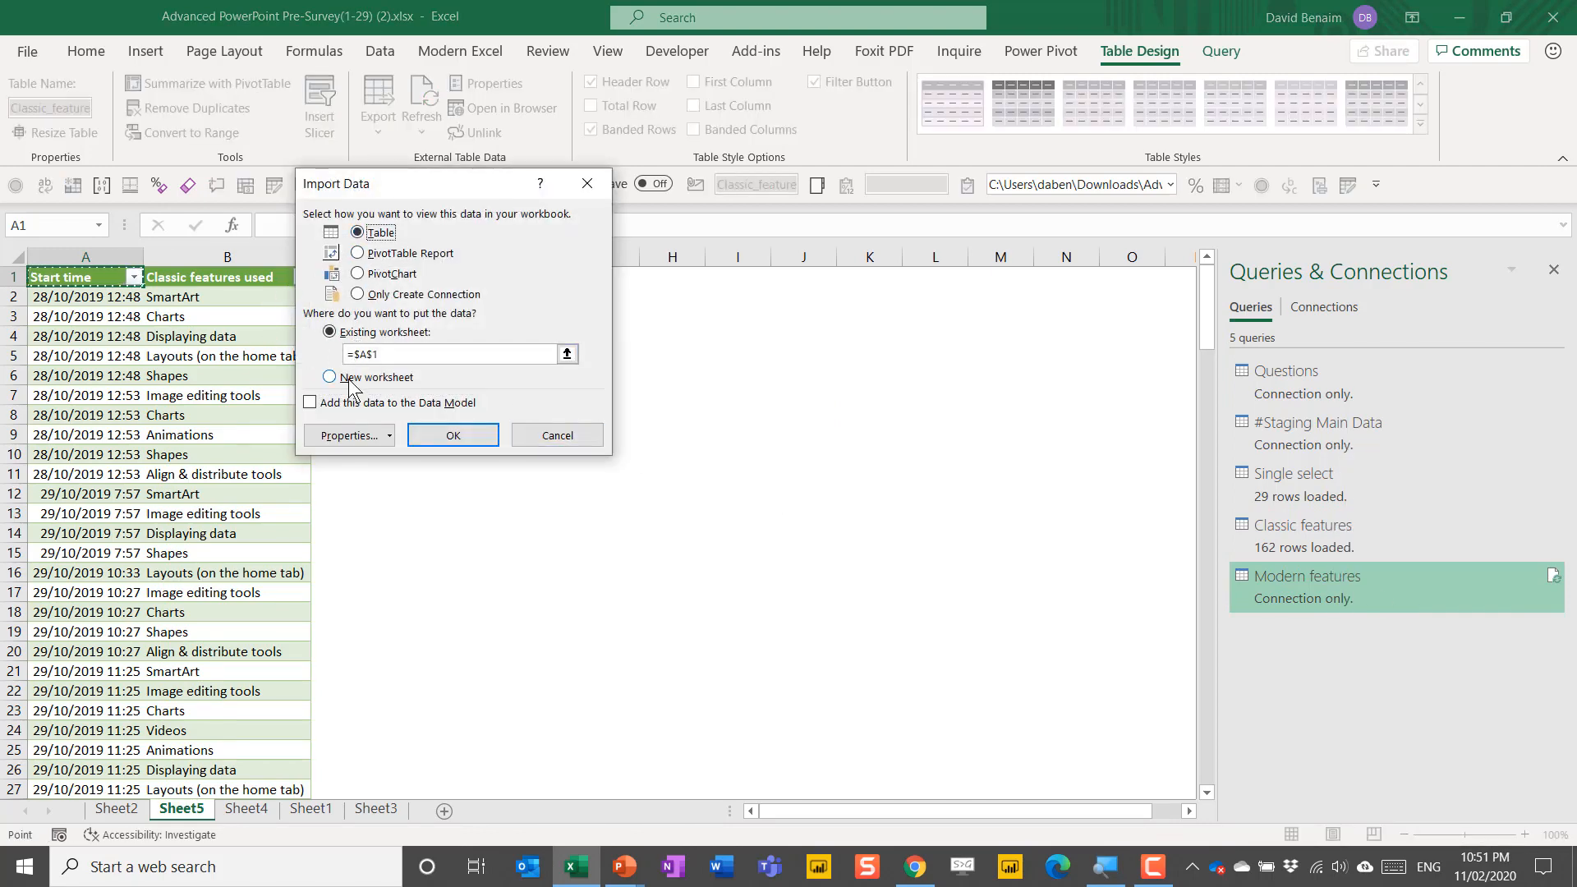
left_click(350, 380)
left_click(453, 436)
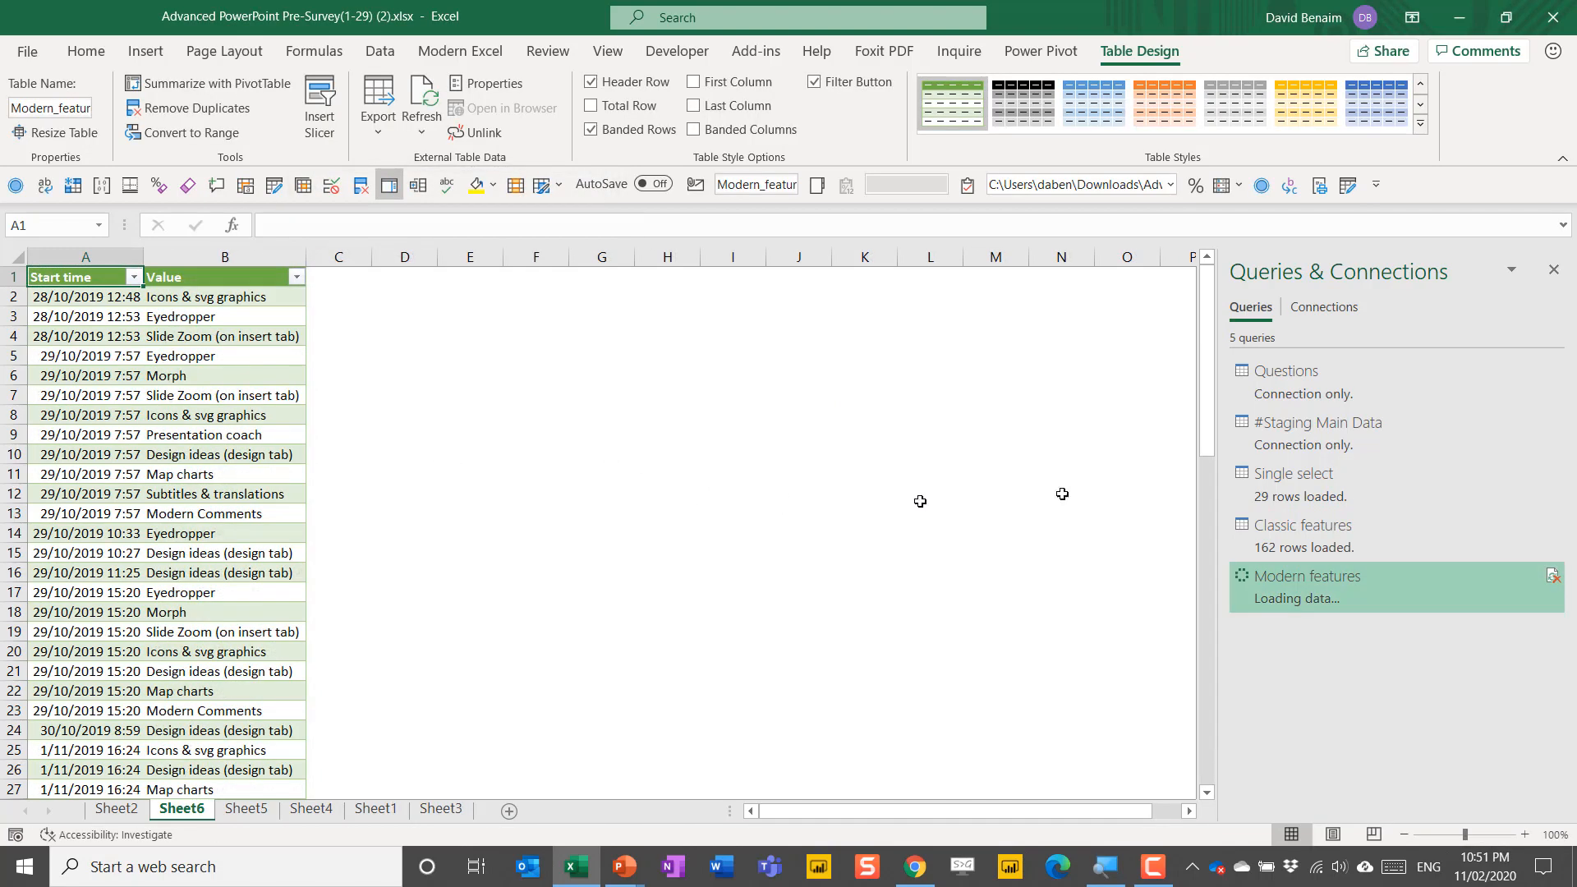
- Examine the individual feature entries in the Value column of the loaded Modern features table
left_click(275, 400)
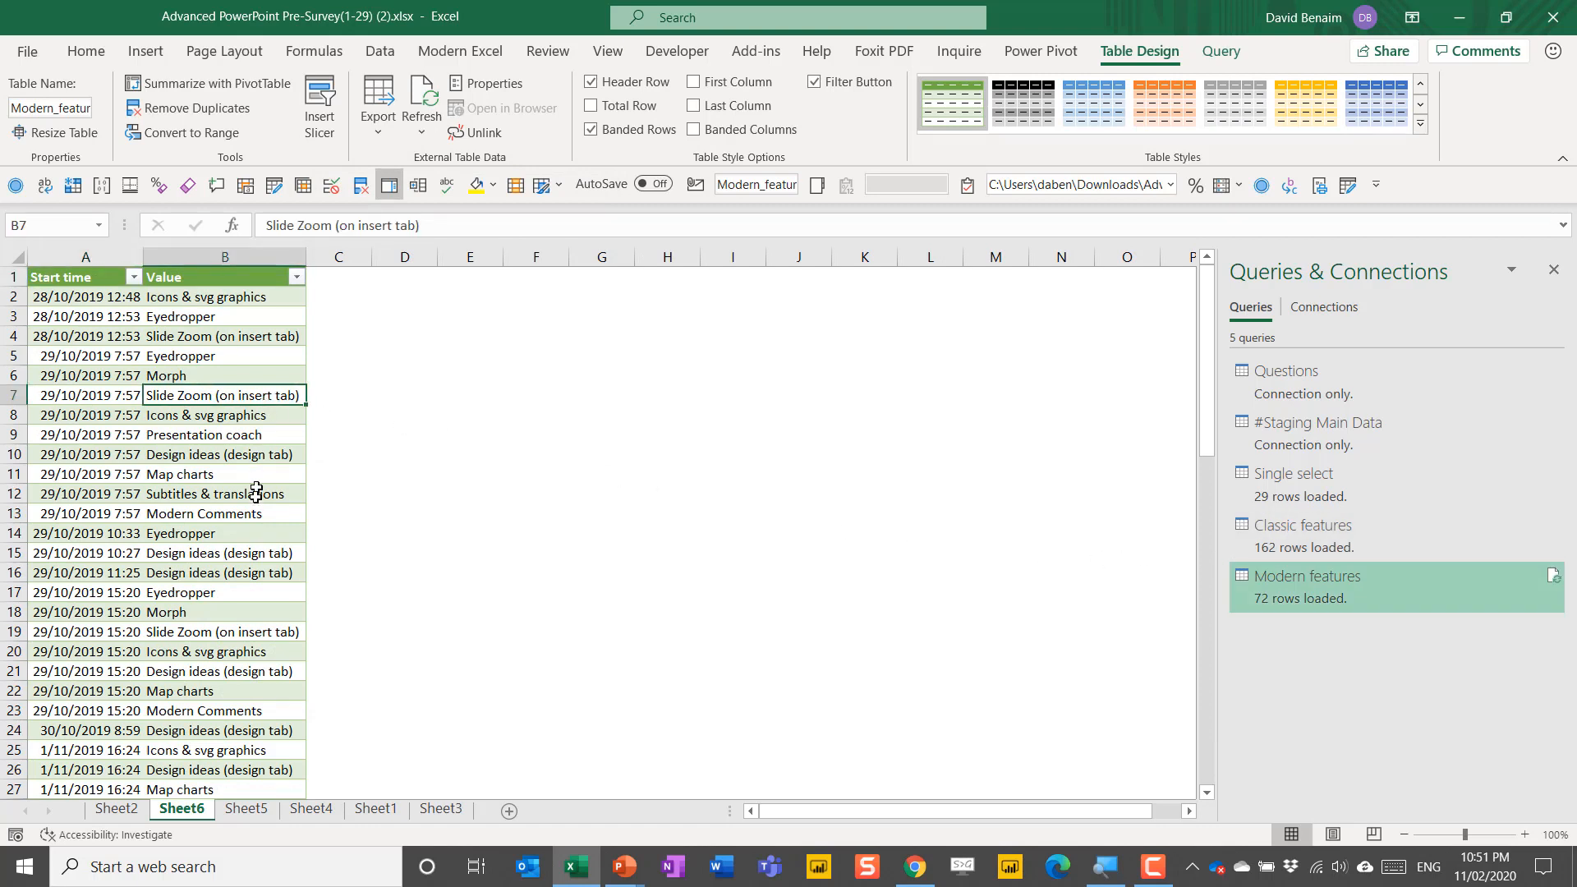
left_click(261, 513)
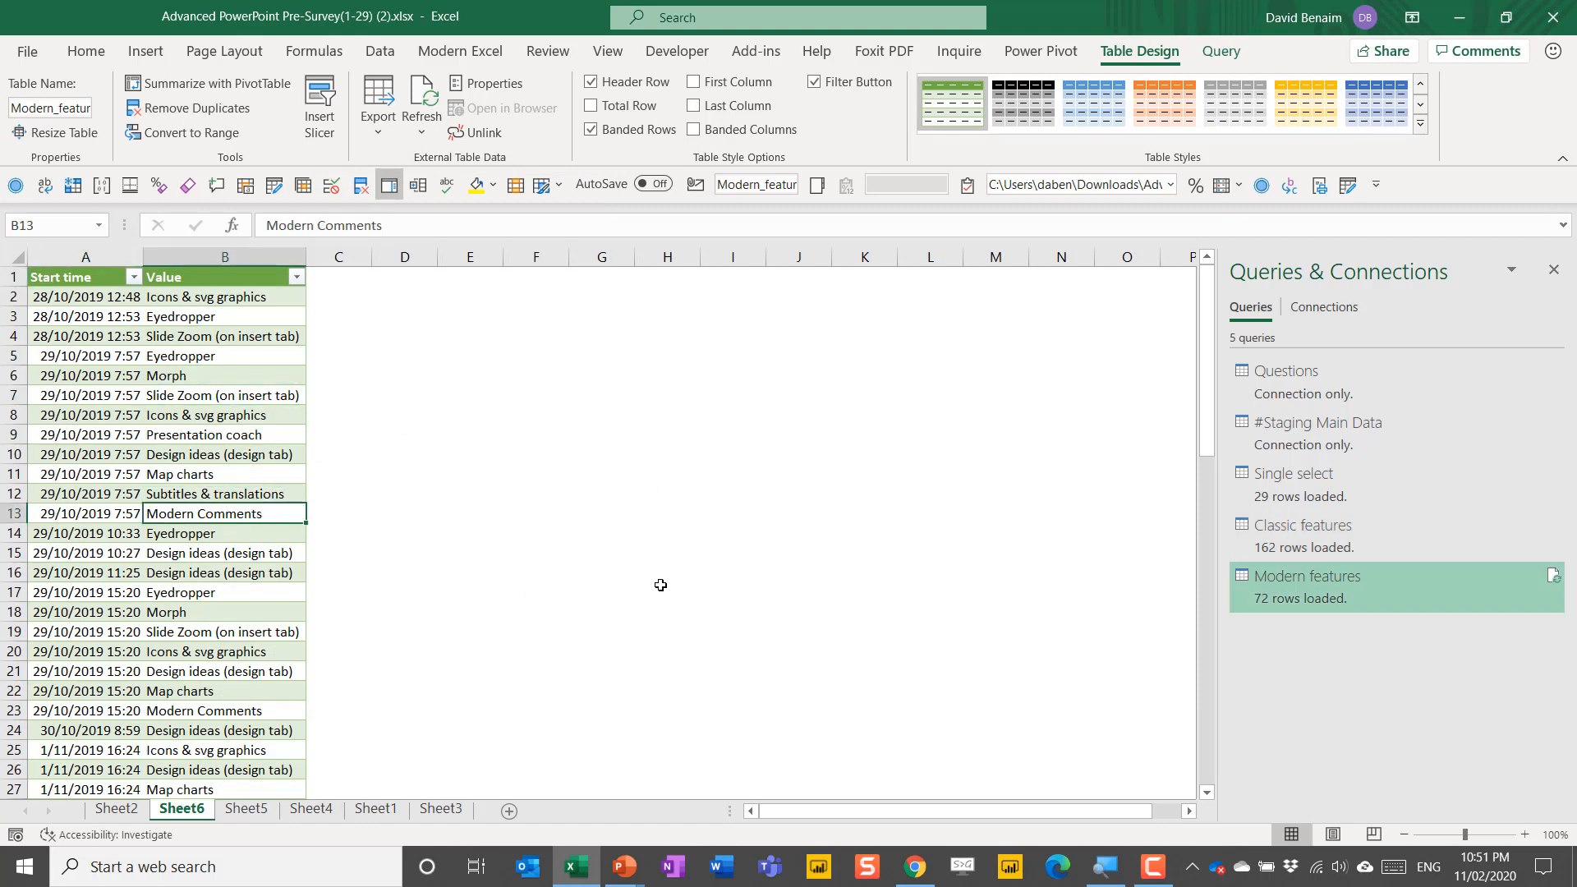
left_click(222, 347)
left_click(226, 376)
left_click(232, 434)
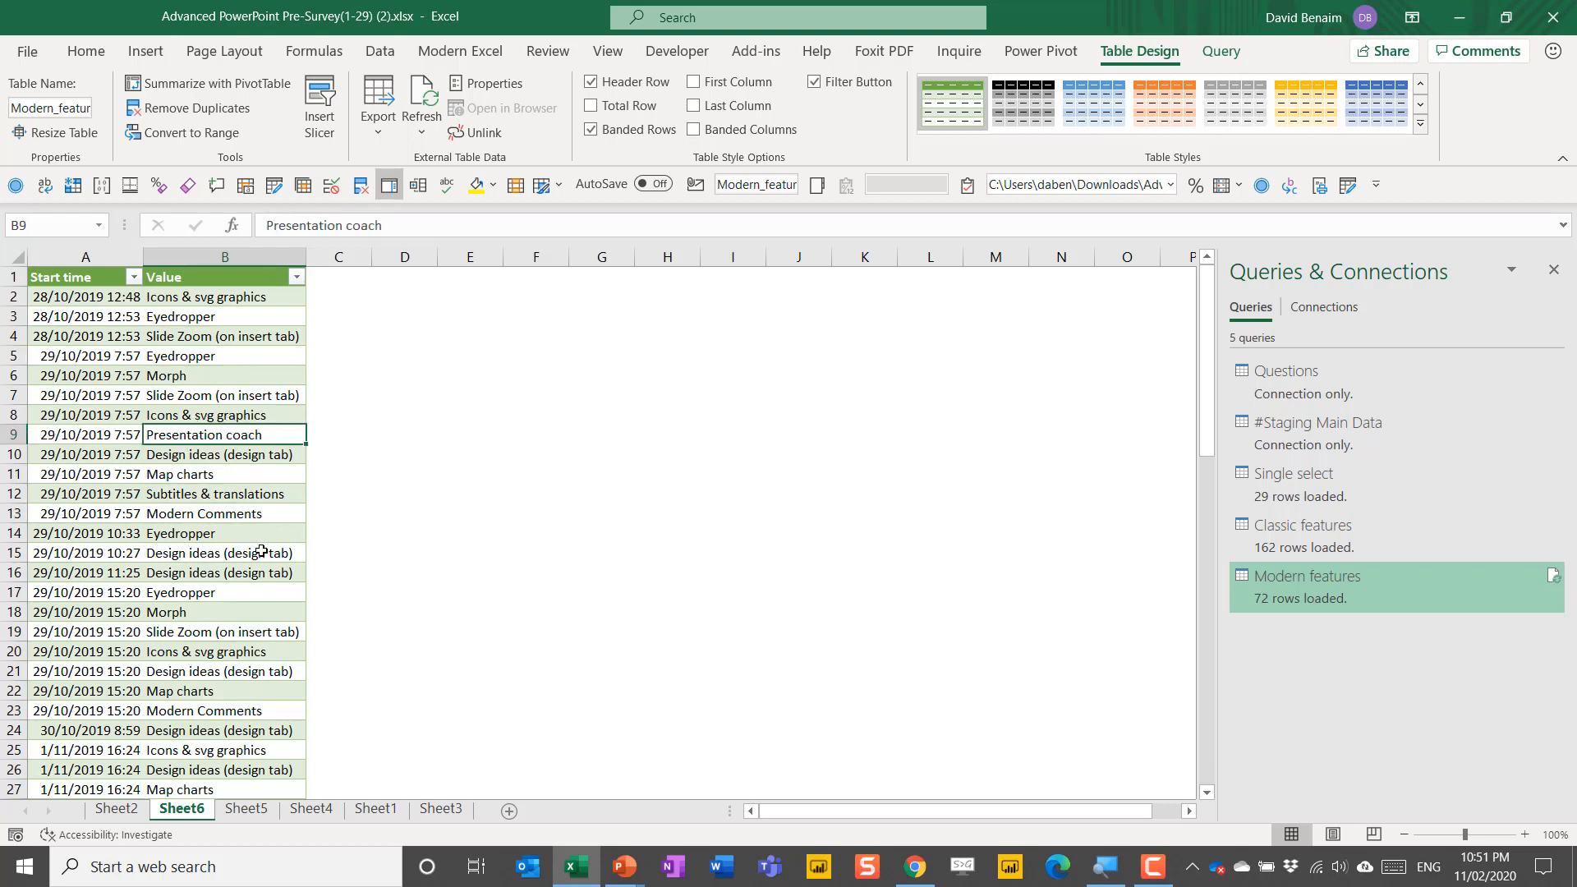
left_click(261, 553)
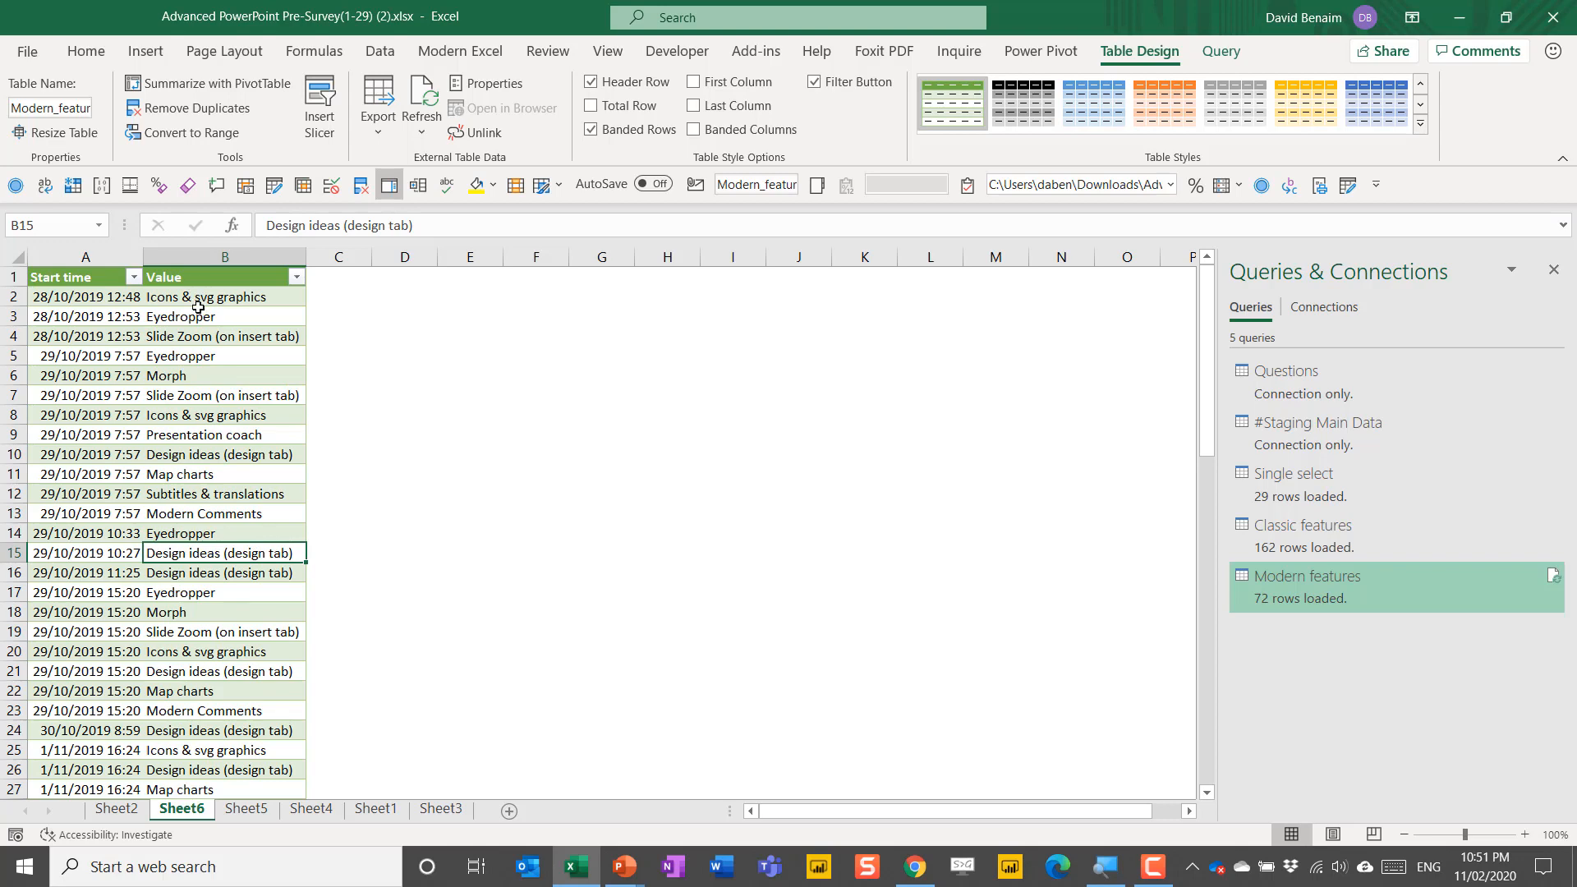
- Create a PivotTable from the Modern_features table on the existing worksheet at cell H4
left_click(94, 300)
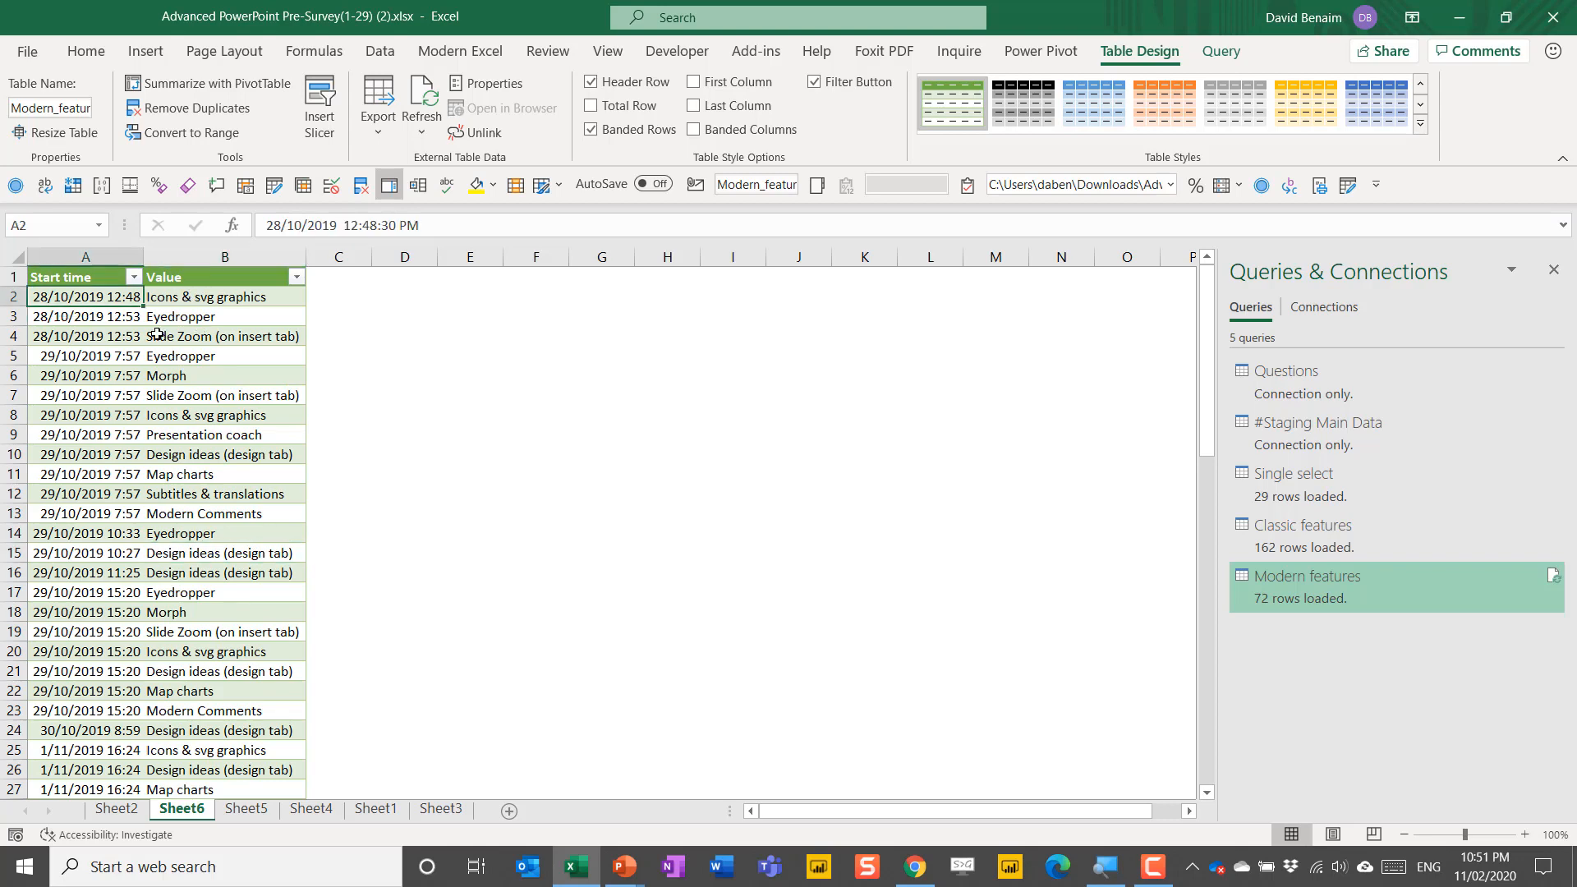
left_click(146, 51)
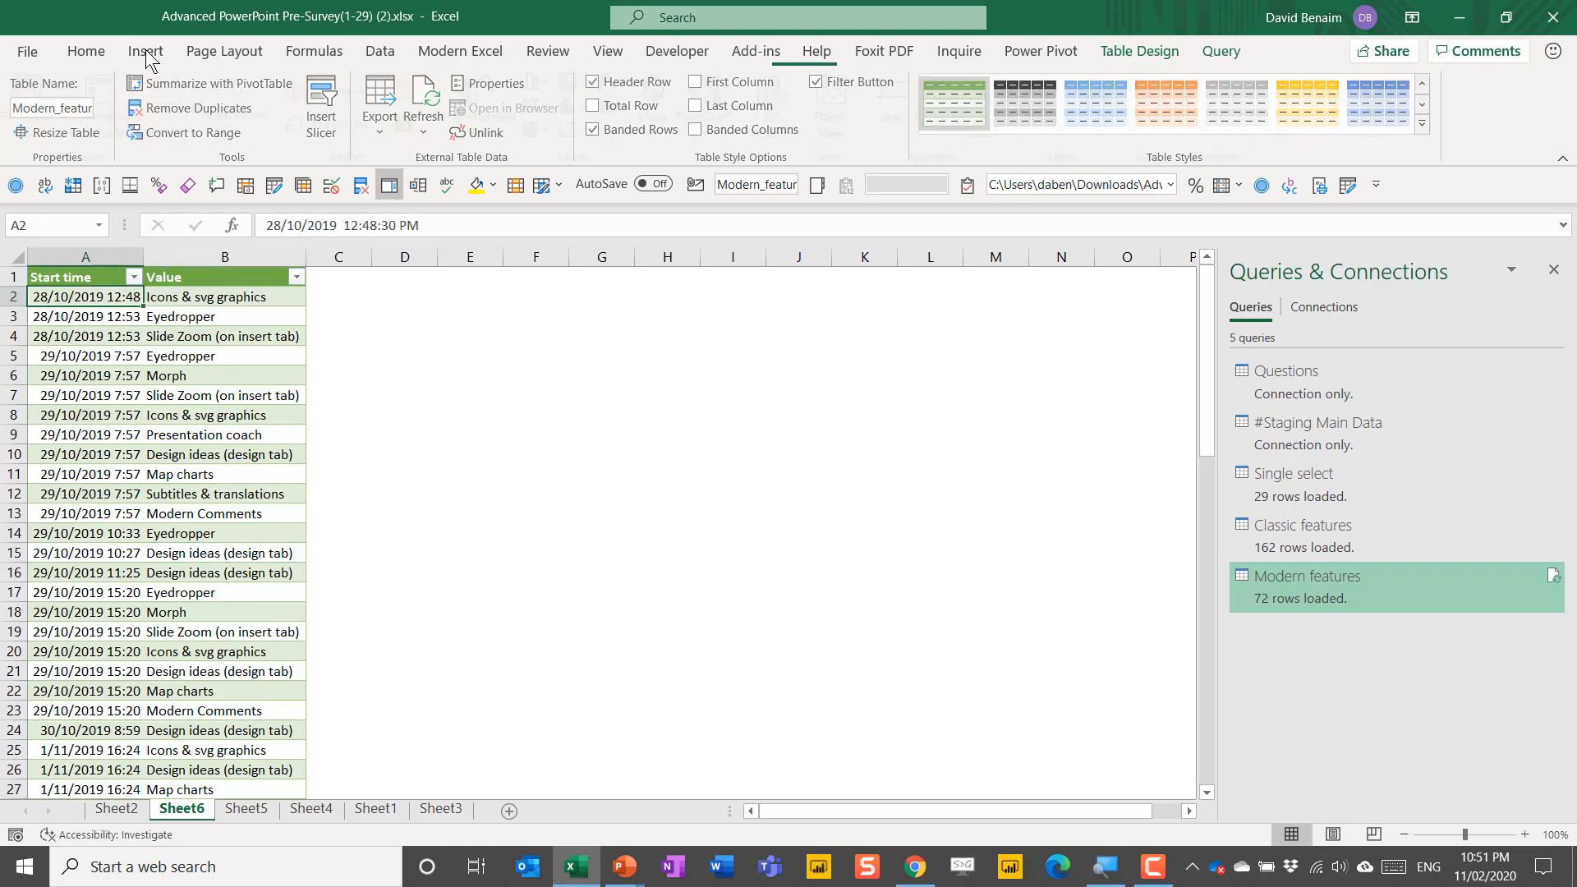
left_click(37, 103)
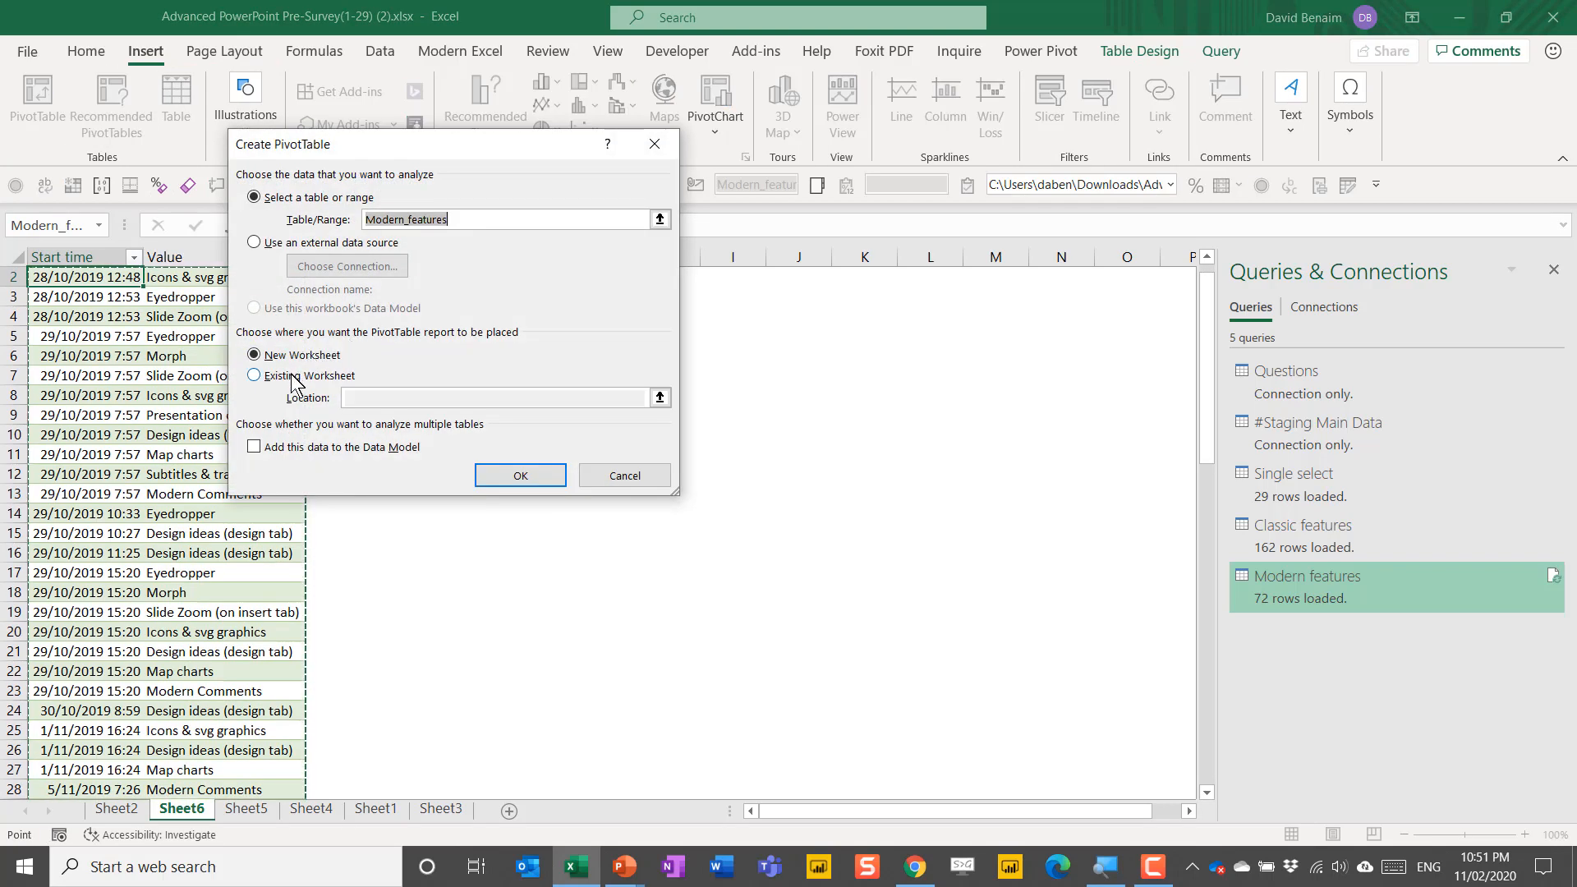
left_click(255, 375)
left_click(660, 398)
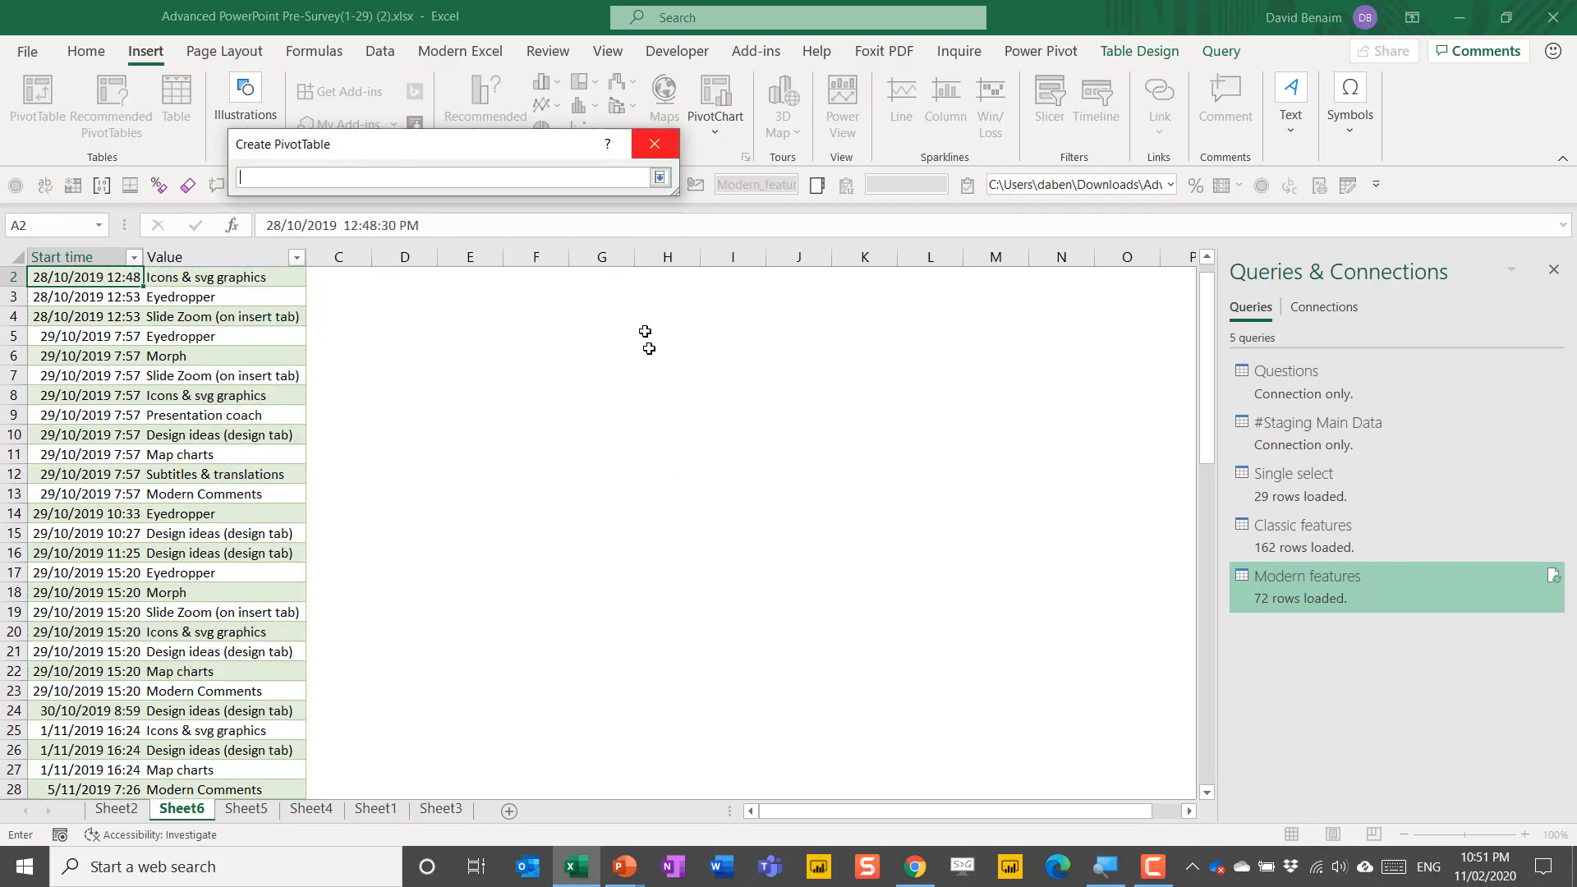
left_click(649, 317)
key("Return")
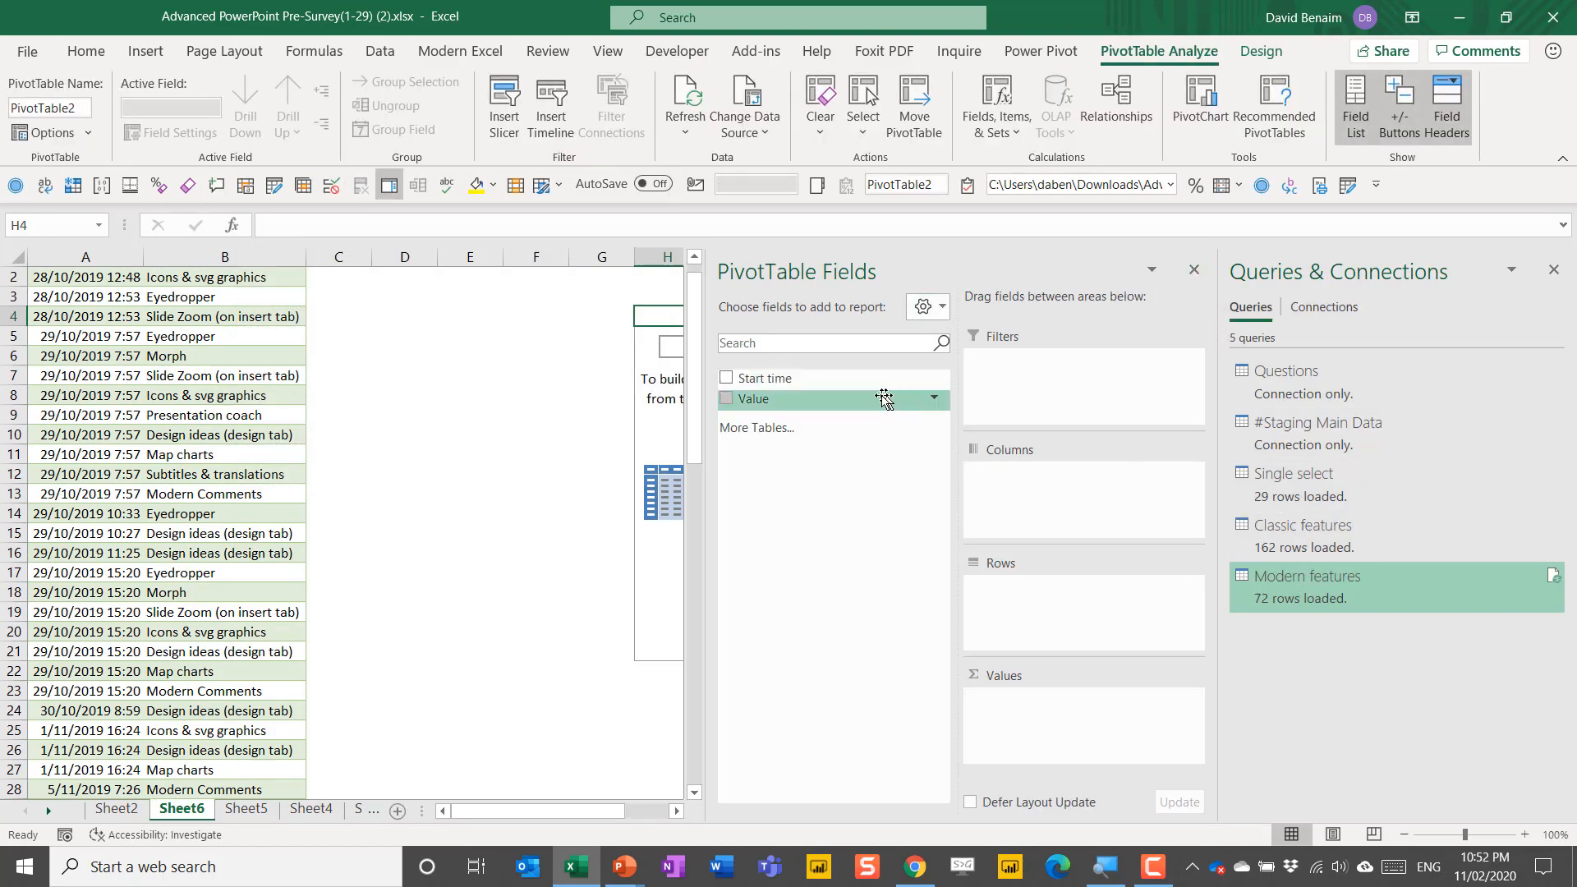
- Count the Value field in the PivotTable and list Value in its rows
left_click_drag(755, 399, 1047, 702)
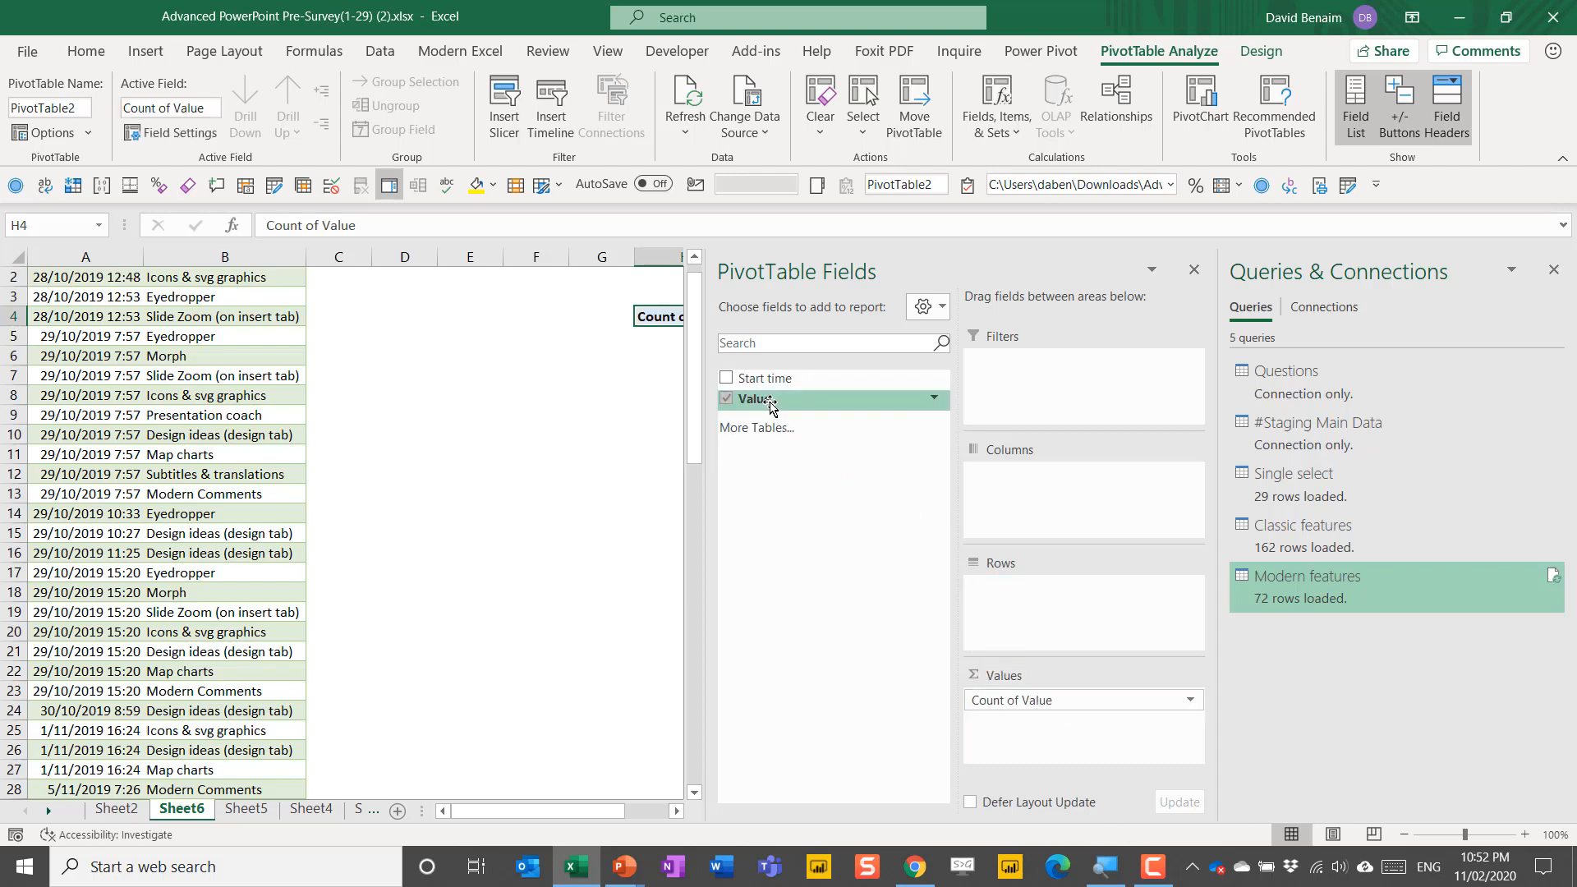
left_click_drag(757, 398, 1060, 620)
left_click(595, 612)
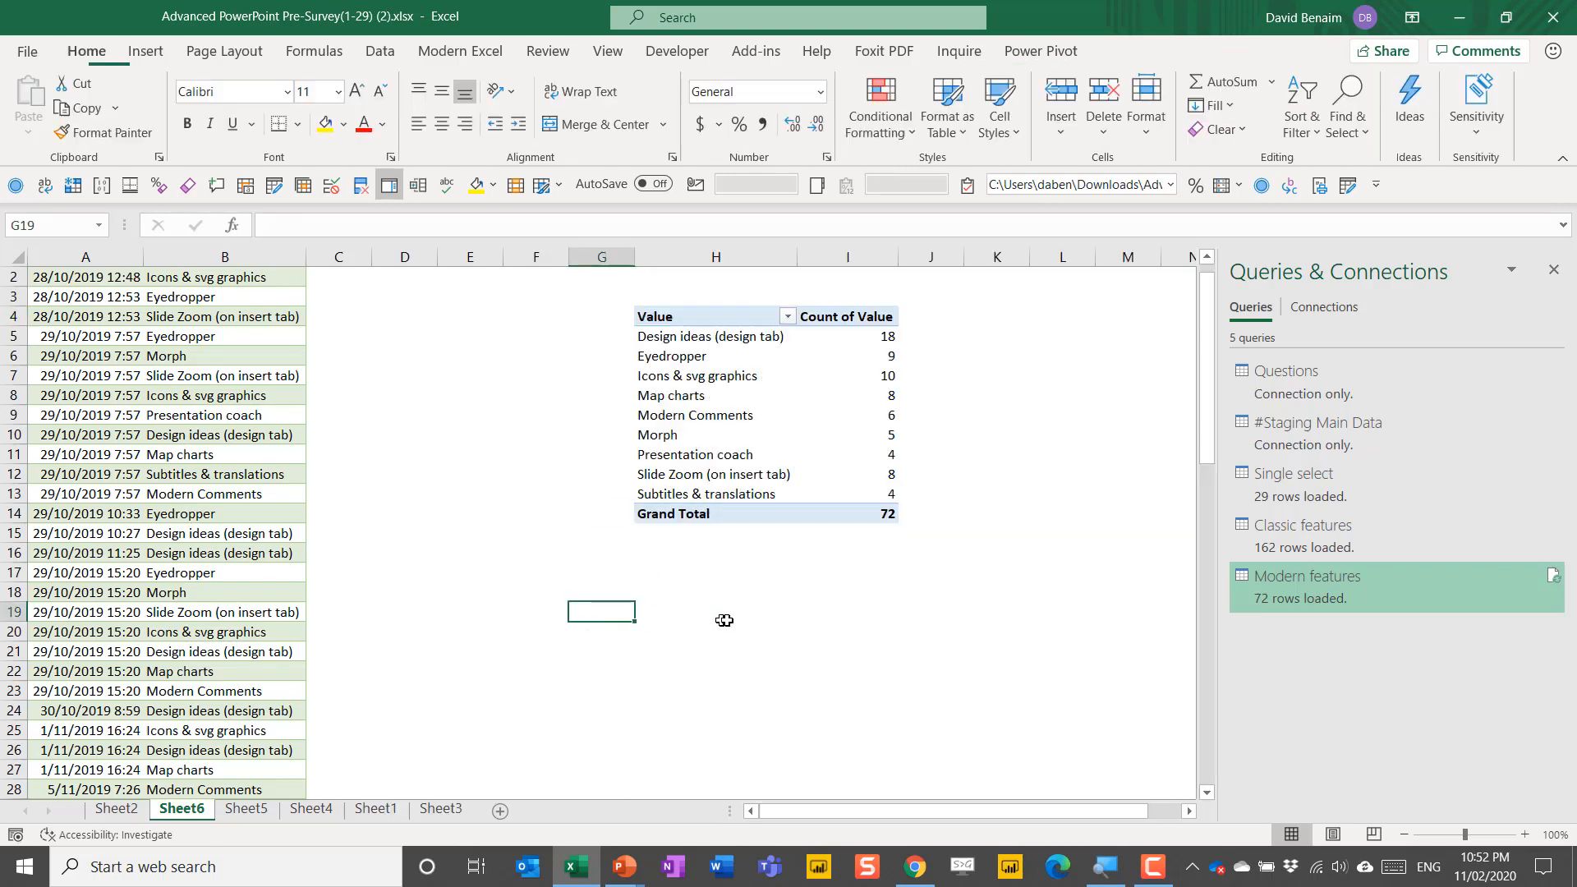
left_click(943, 573)
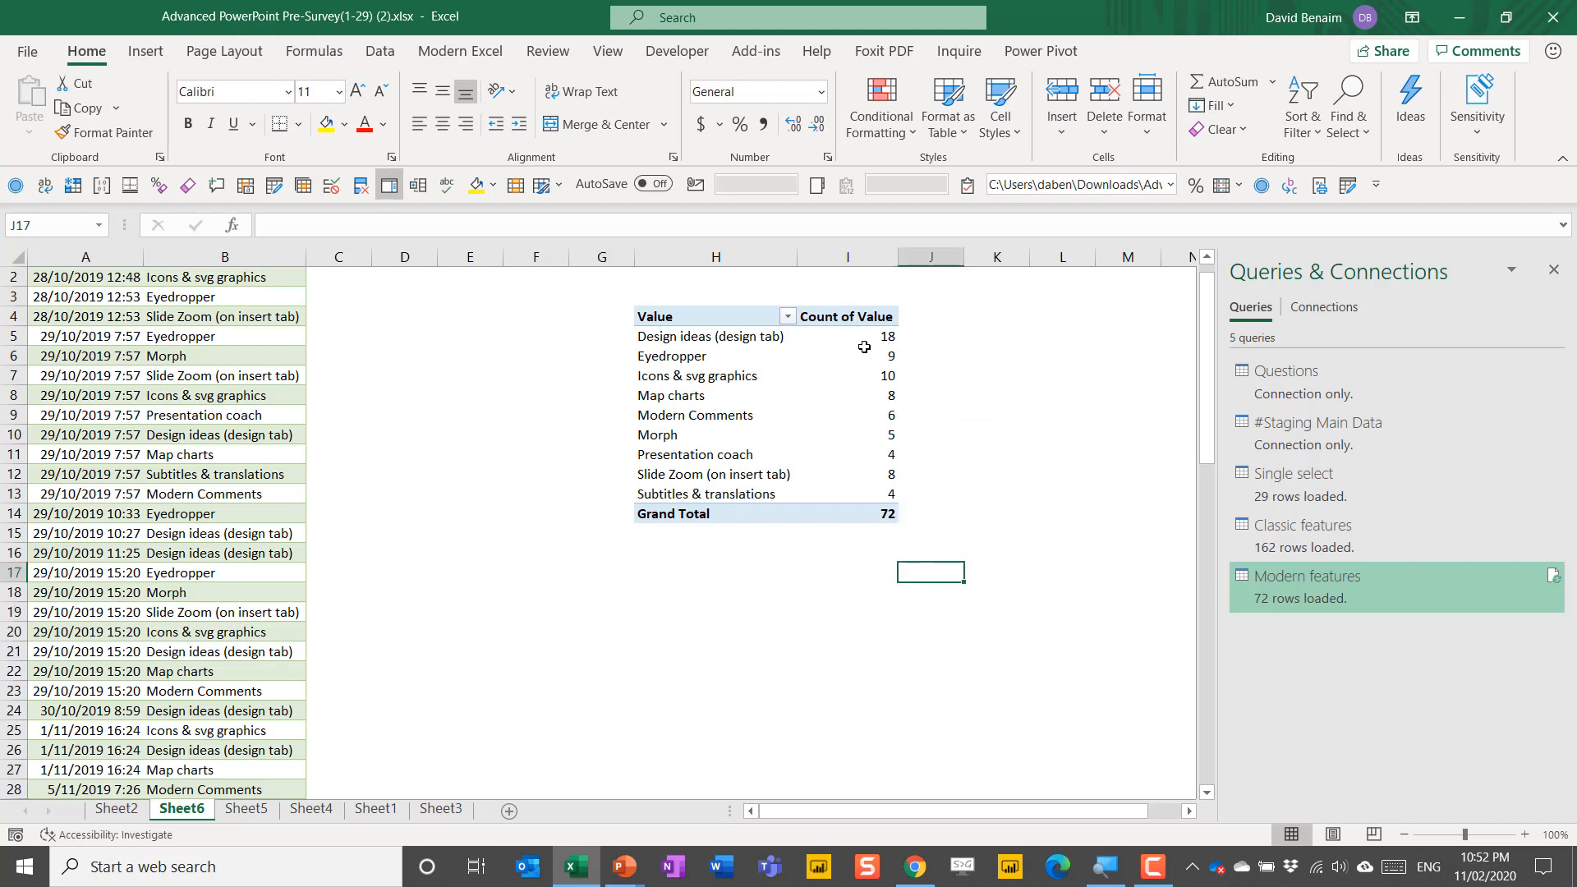
- Insert a clustered column PivotChart from the modern features PivotTable and move it off the source table towards the PivotTable
left_click(730, 339)
left_click(146, 60)
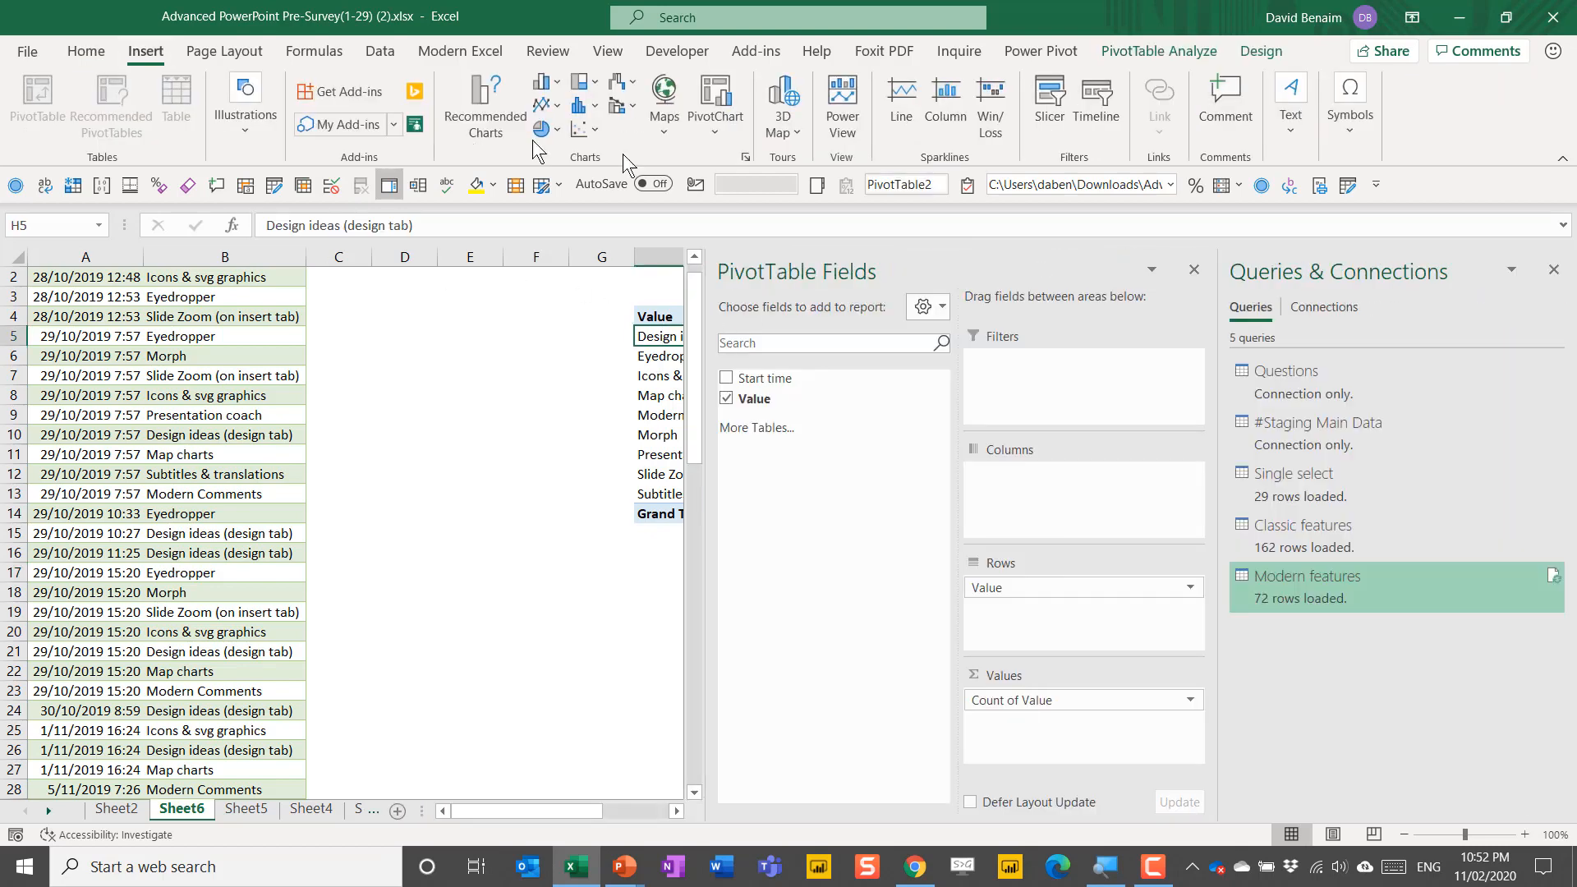
left_click(548, 82)
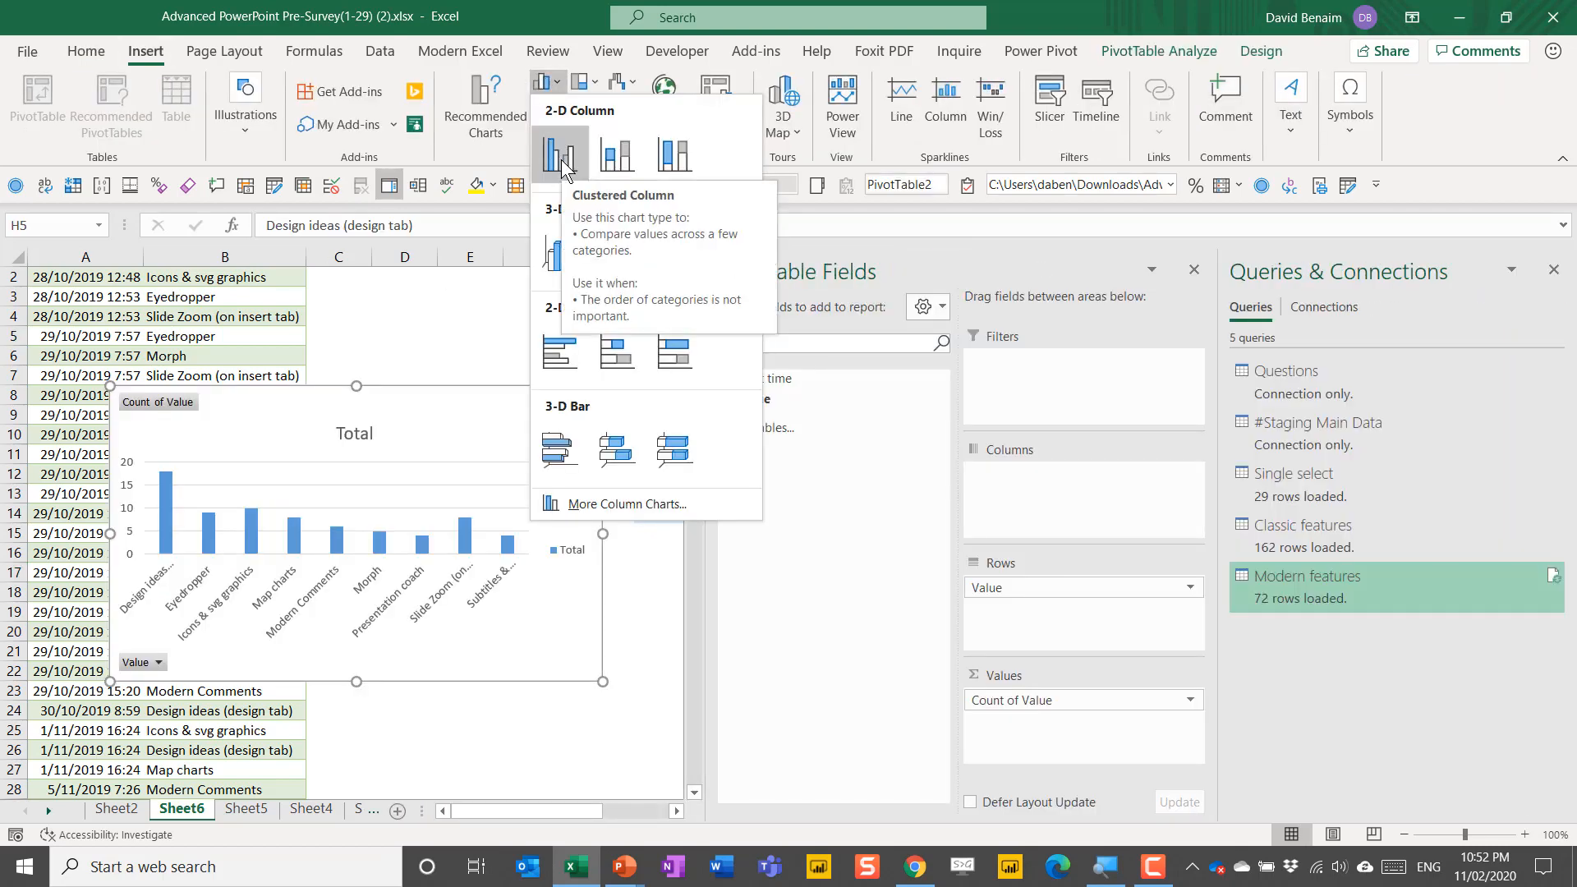
left_click(565, 165)
left_click(640, 572)
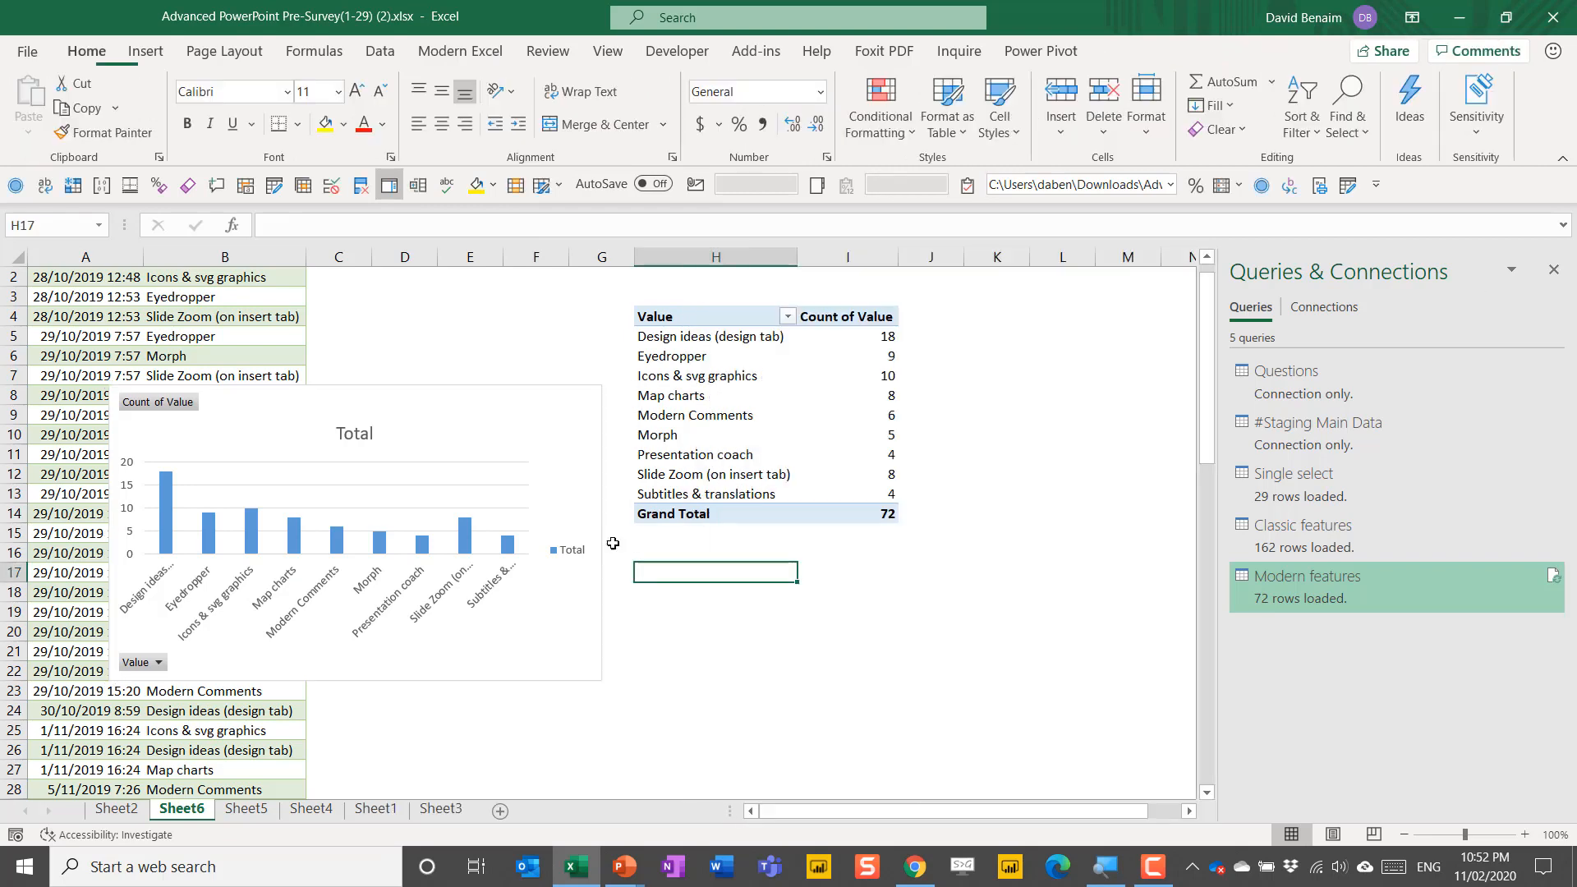
left_click_drag(556, 441, 922, 508)
- Compare the Design ideas column in the PivotChart with the MODERN PowerPoint functions results in Microsoft Forms, and return to Excel
mouse_move(534, 571)
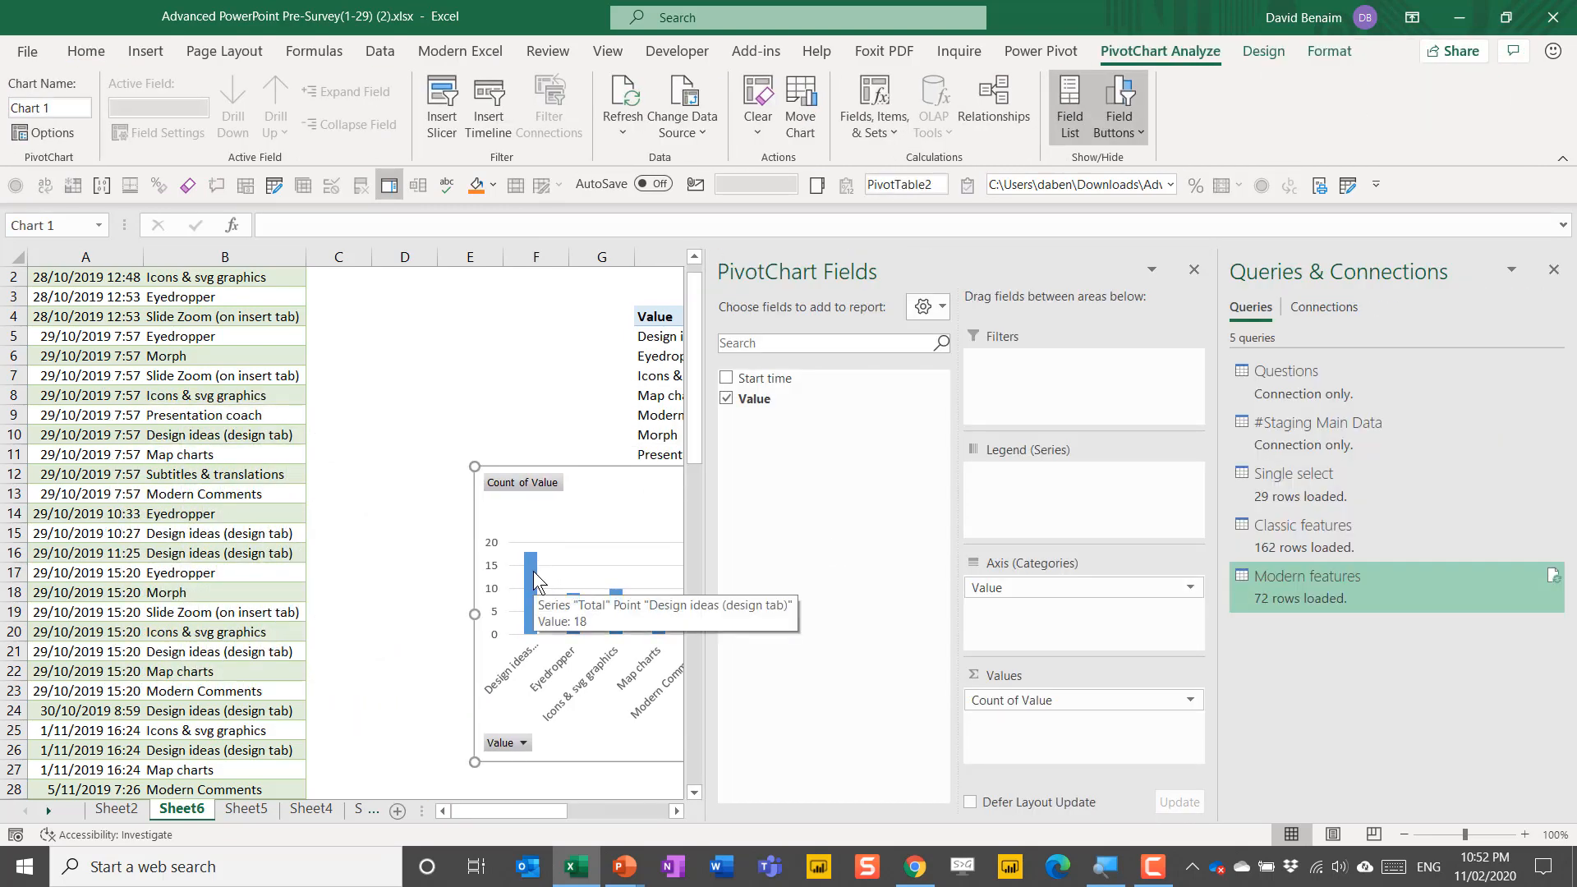
key("alt+Tab")
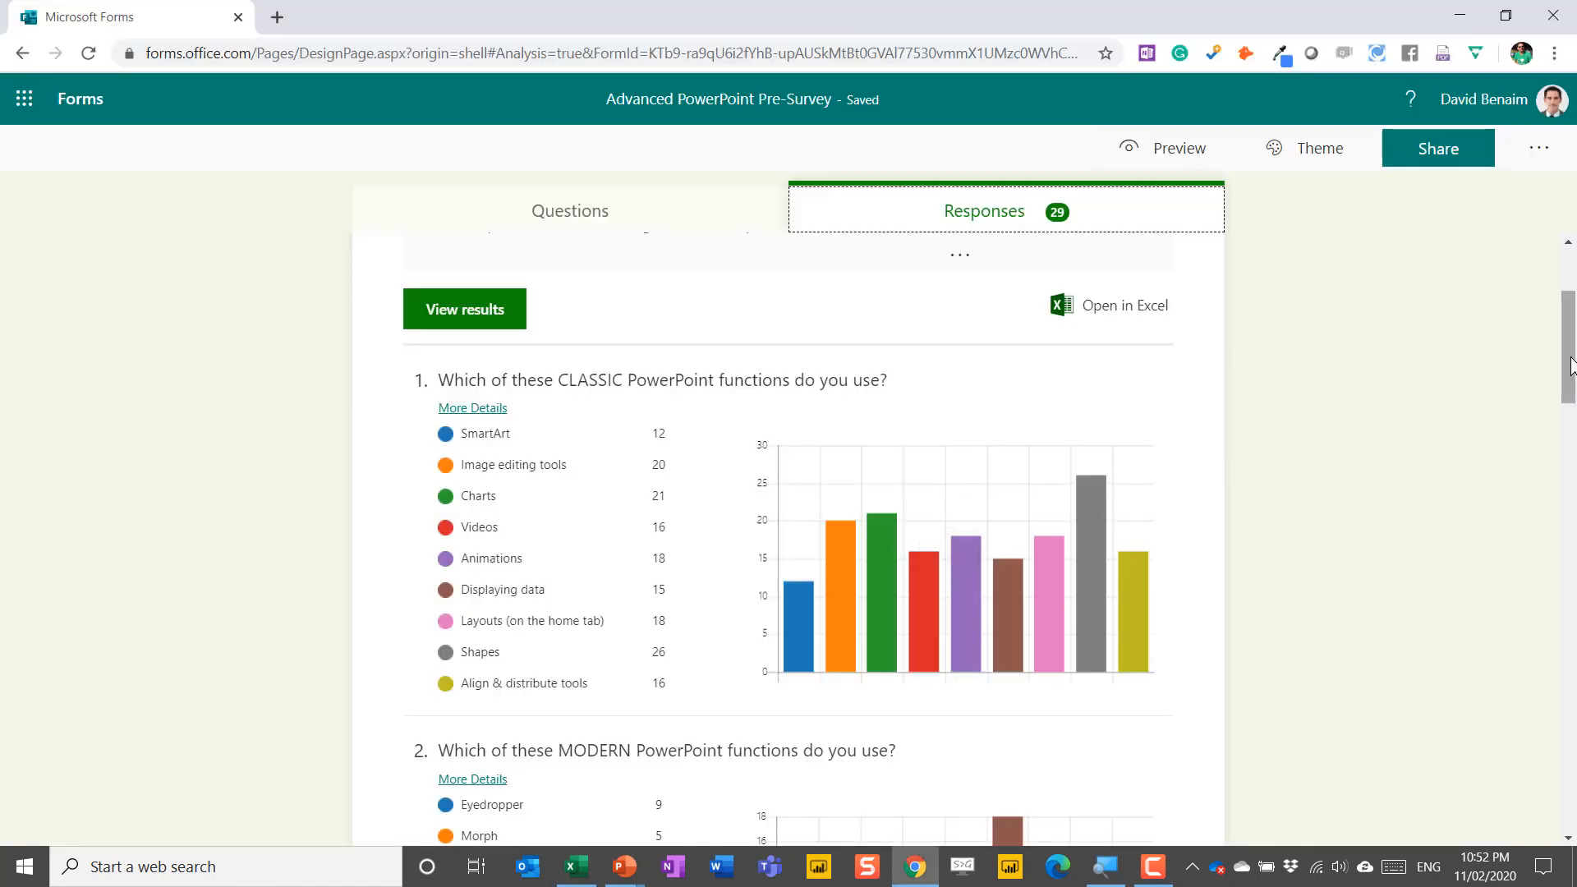
left_click_drag(1569, 368, 1570, 452)
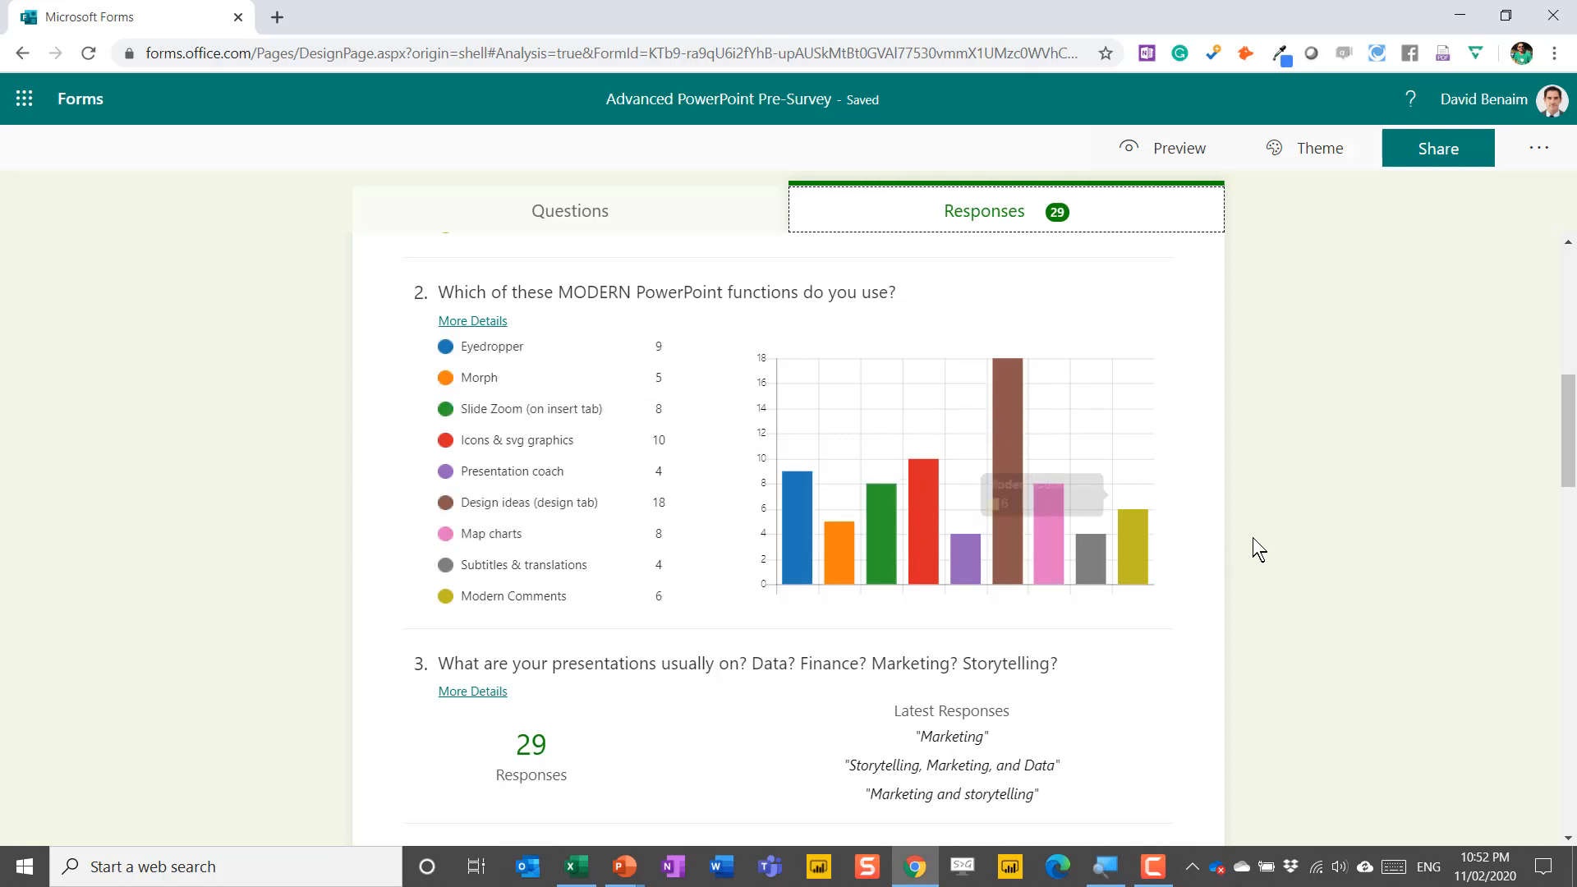
key("alt+Tab")
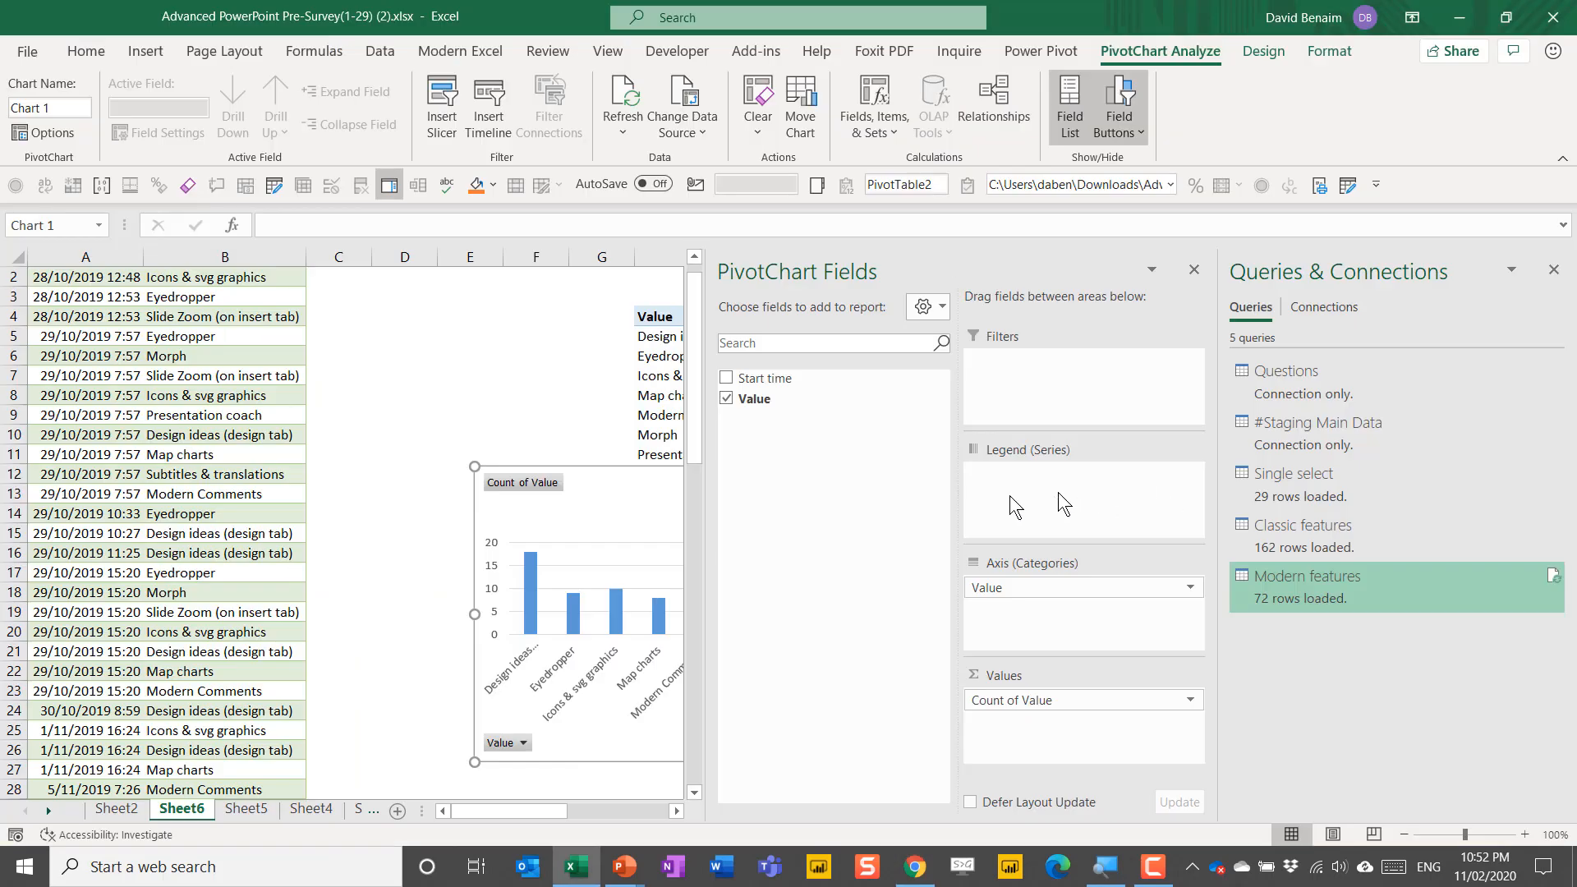
- Move the PivotChart below the PivotTable and break the feature counts down by Start time in the columns
left_click(603, 416)
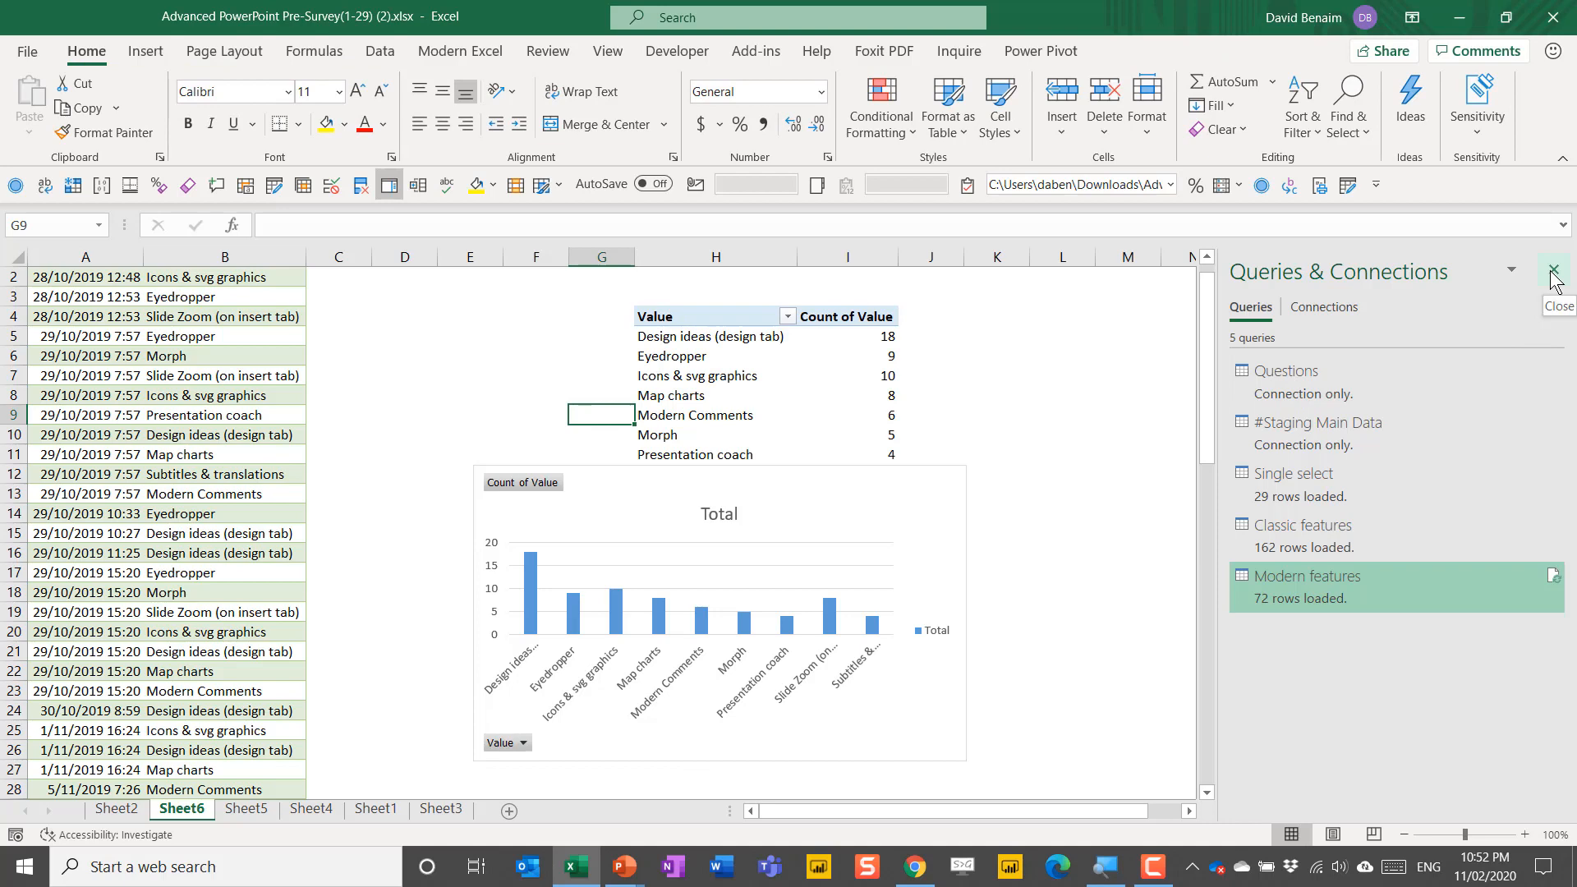
left_click_drag(926, 493, 919, 604)
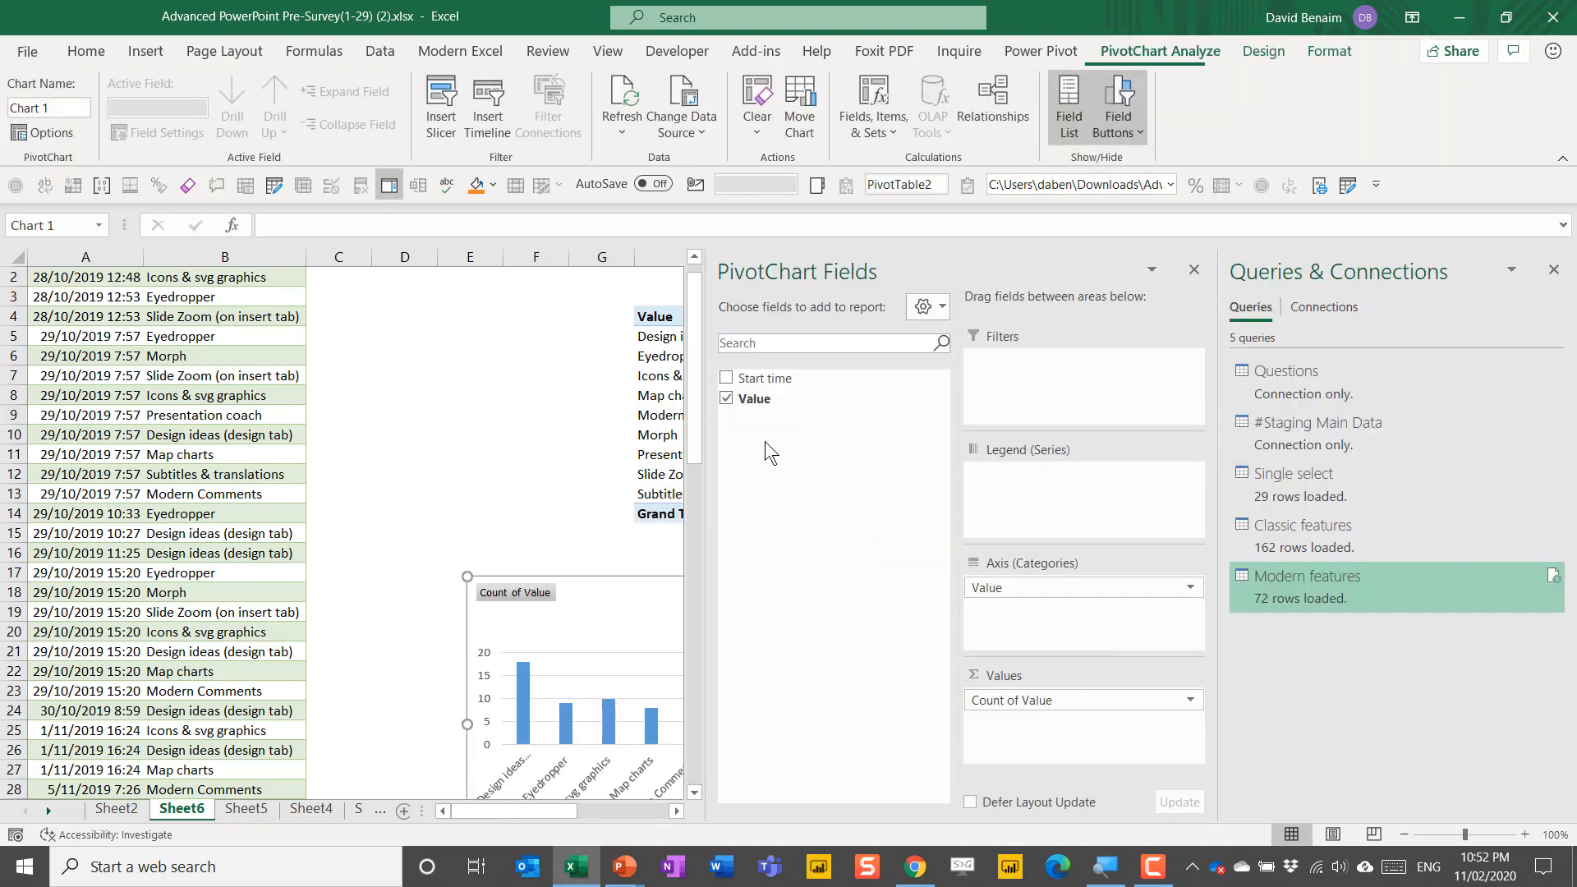
left_click(662, 415)
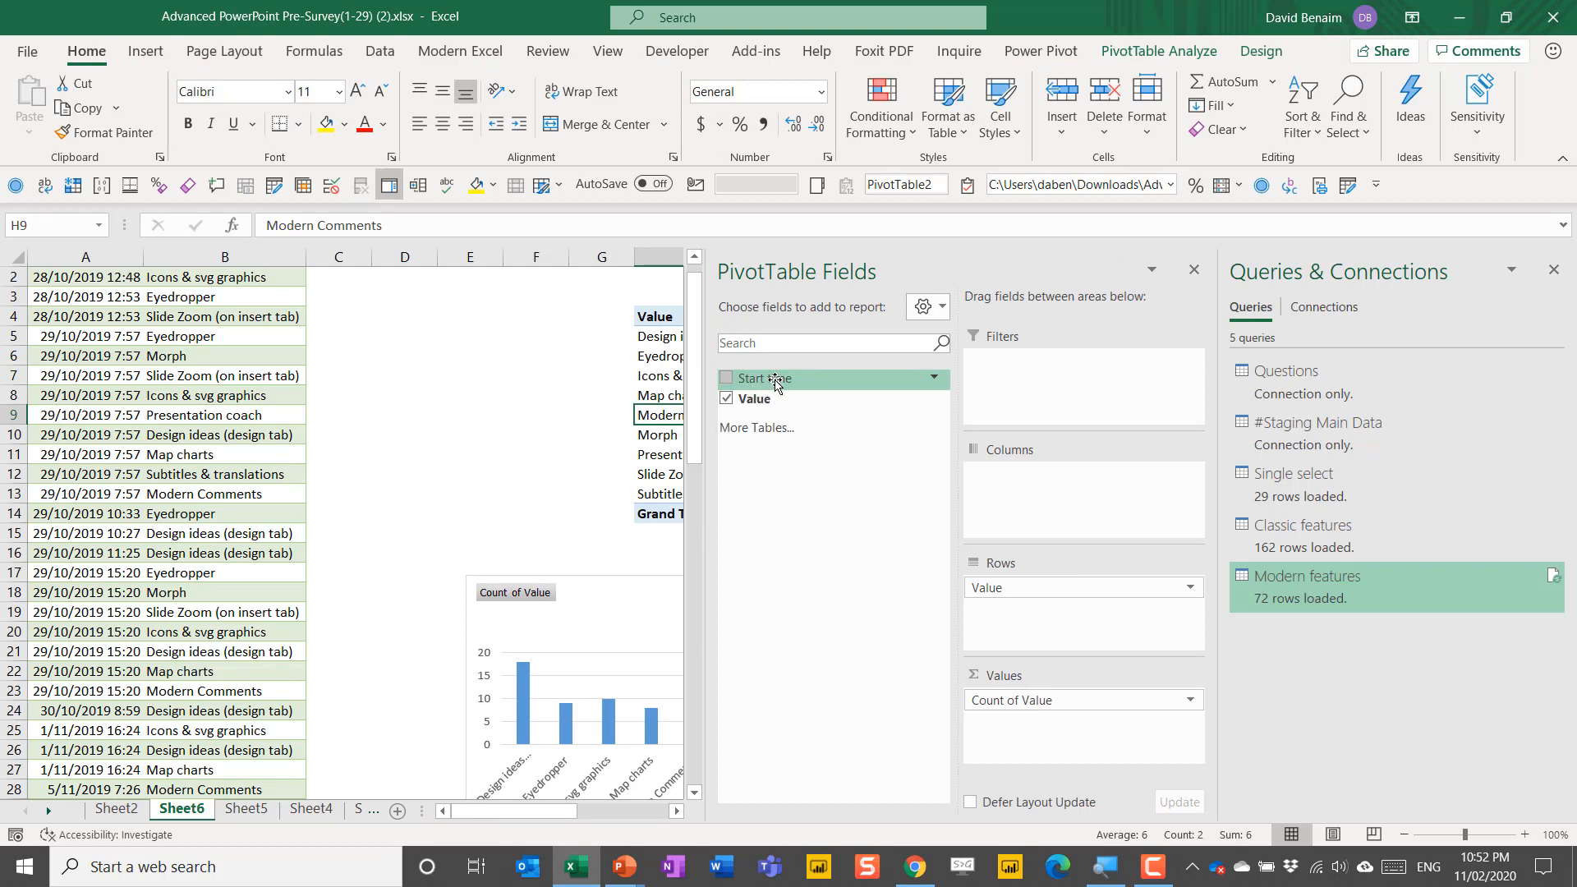
left_click_drag(776, 382, 1084, 511)
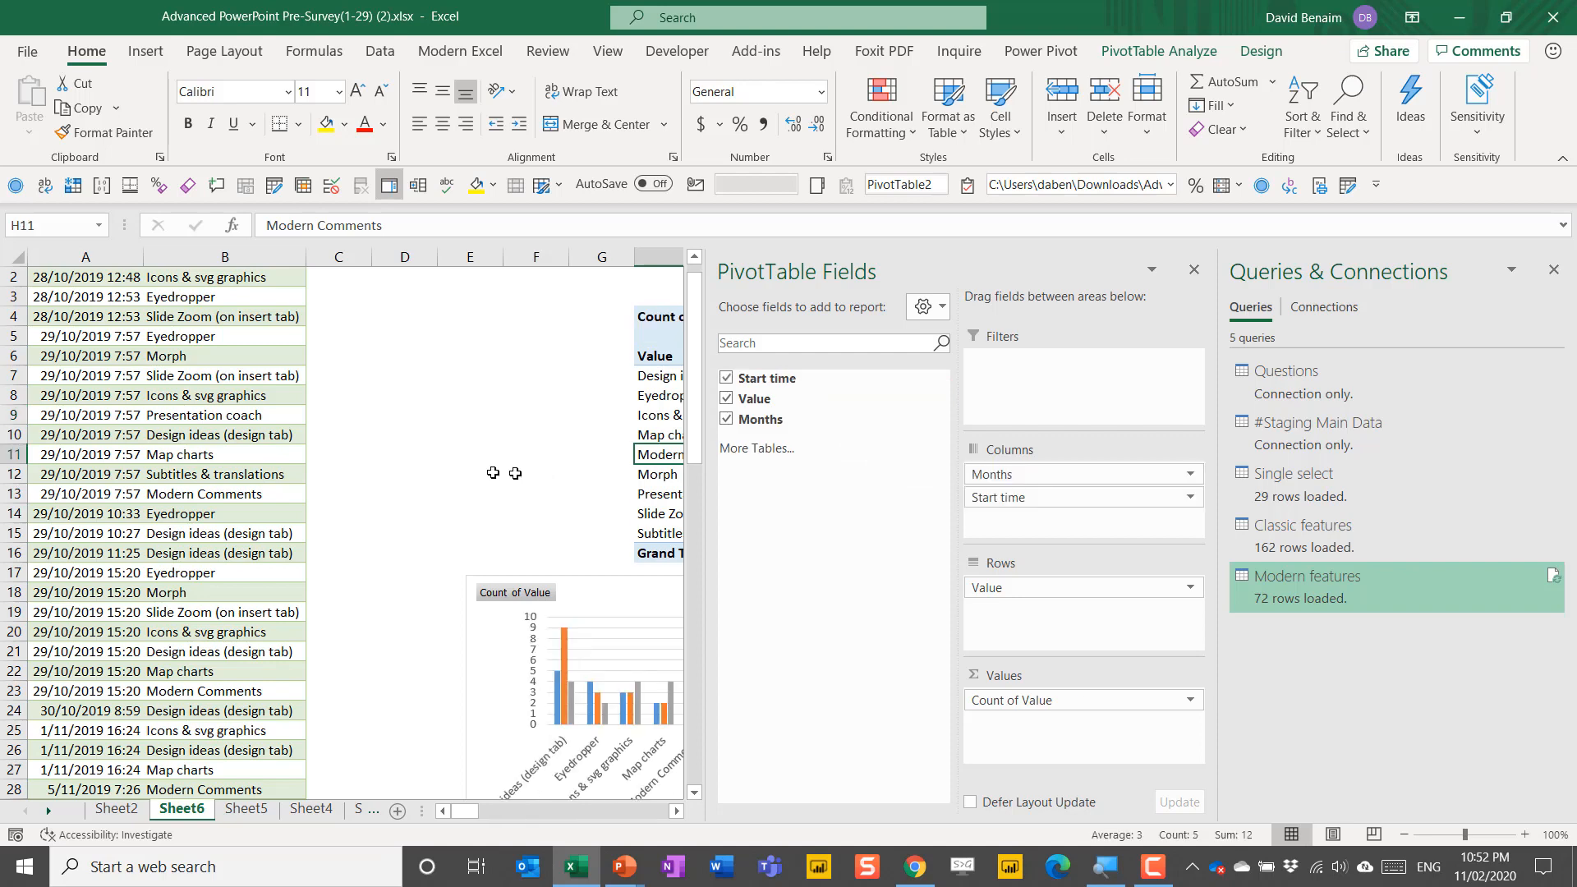
left_click(497, 474)
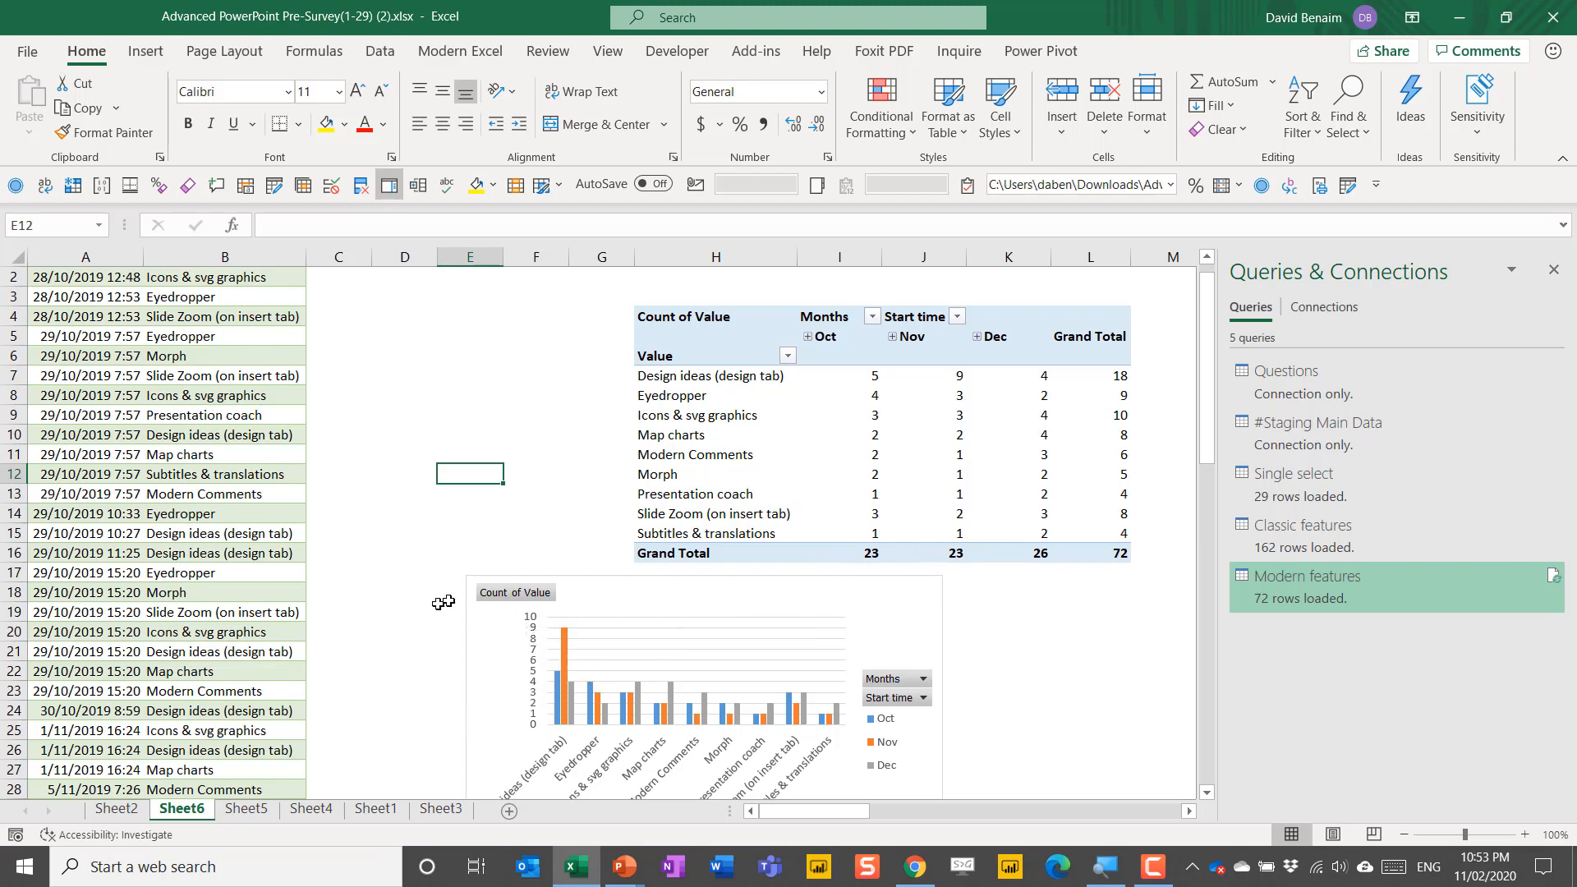
- Go to the loaded Single select table and examine its Hours and Difficulty entries down to the last response
left_click(1289, 480)
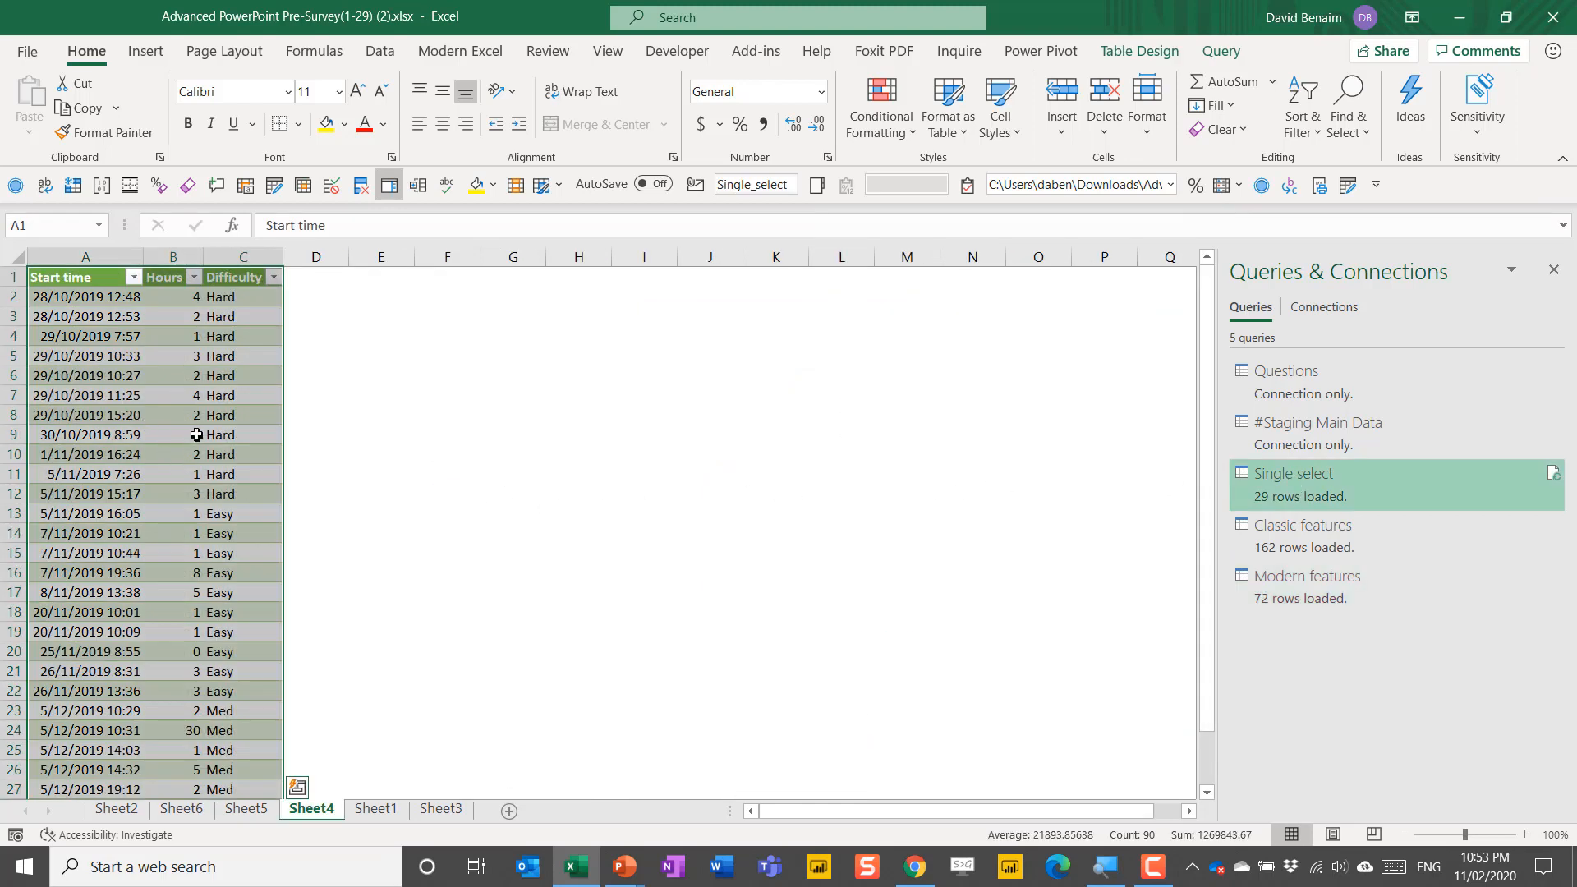
left_click(189, 395)
left_click(195, 454)
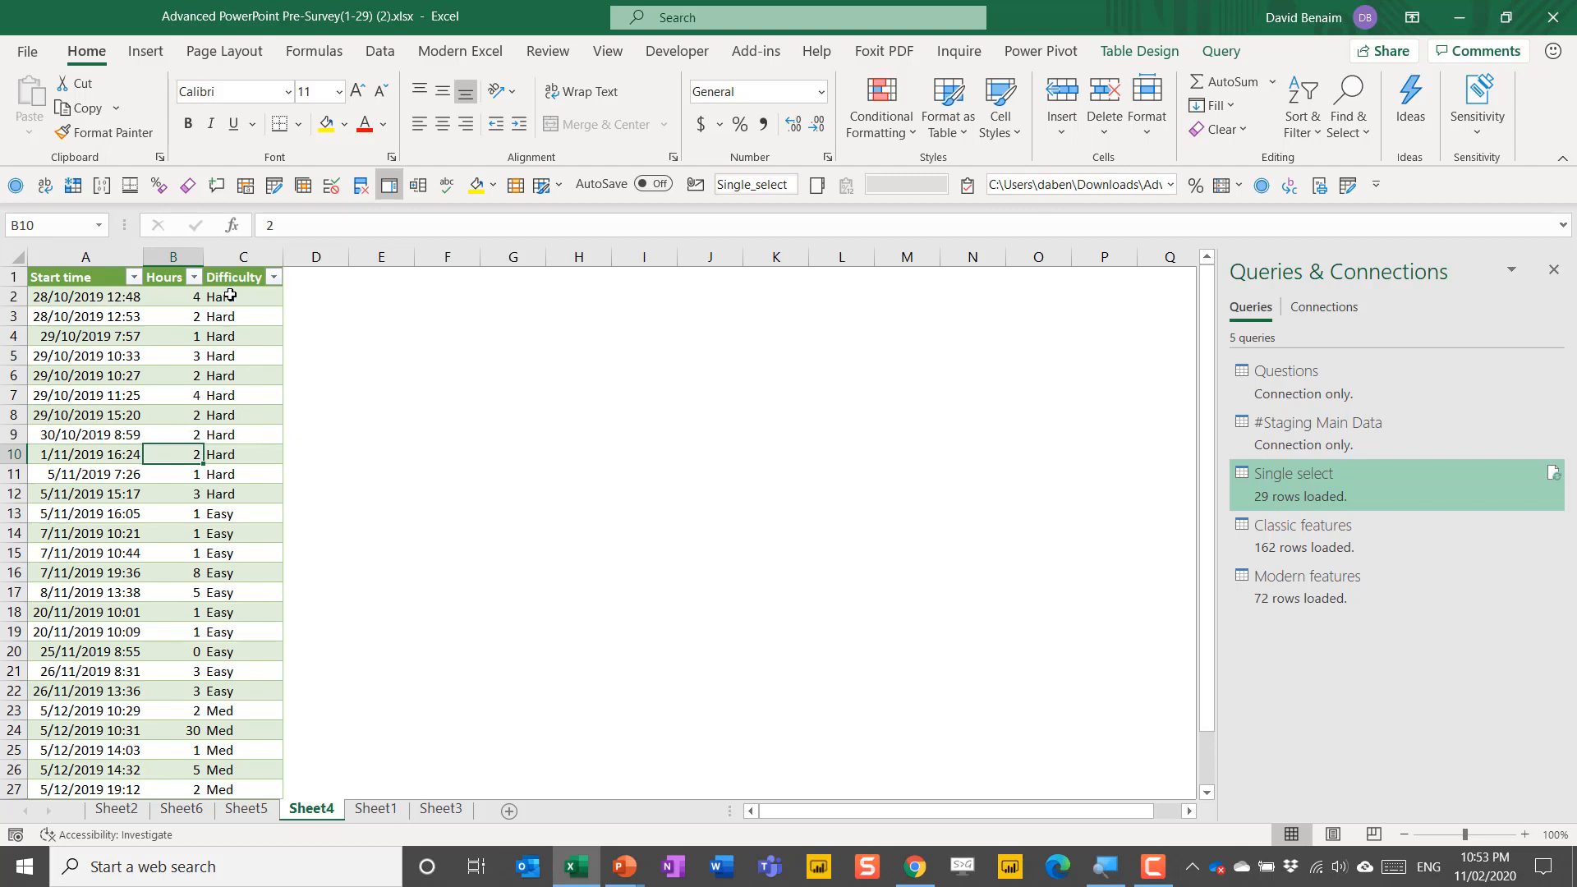
scroll(189, 472, "down", 6)
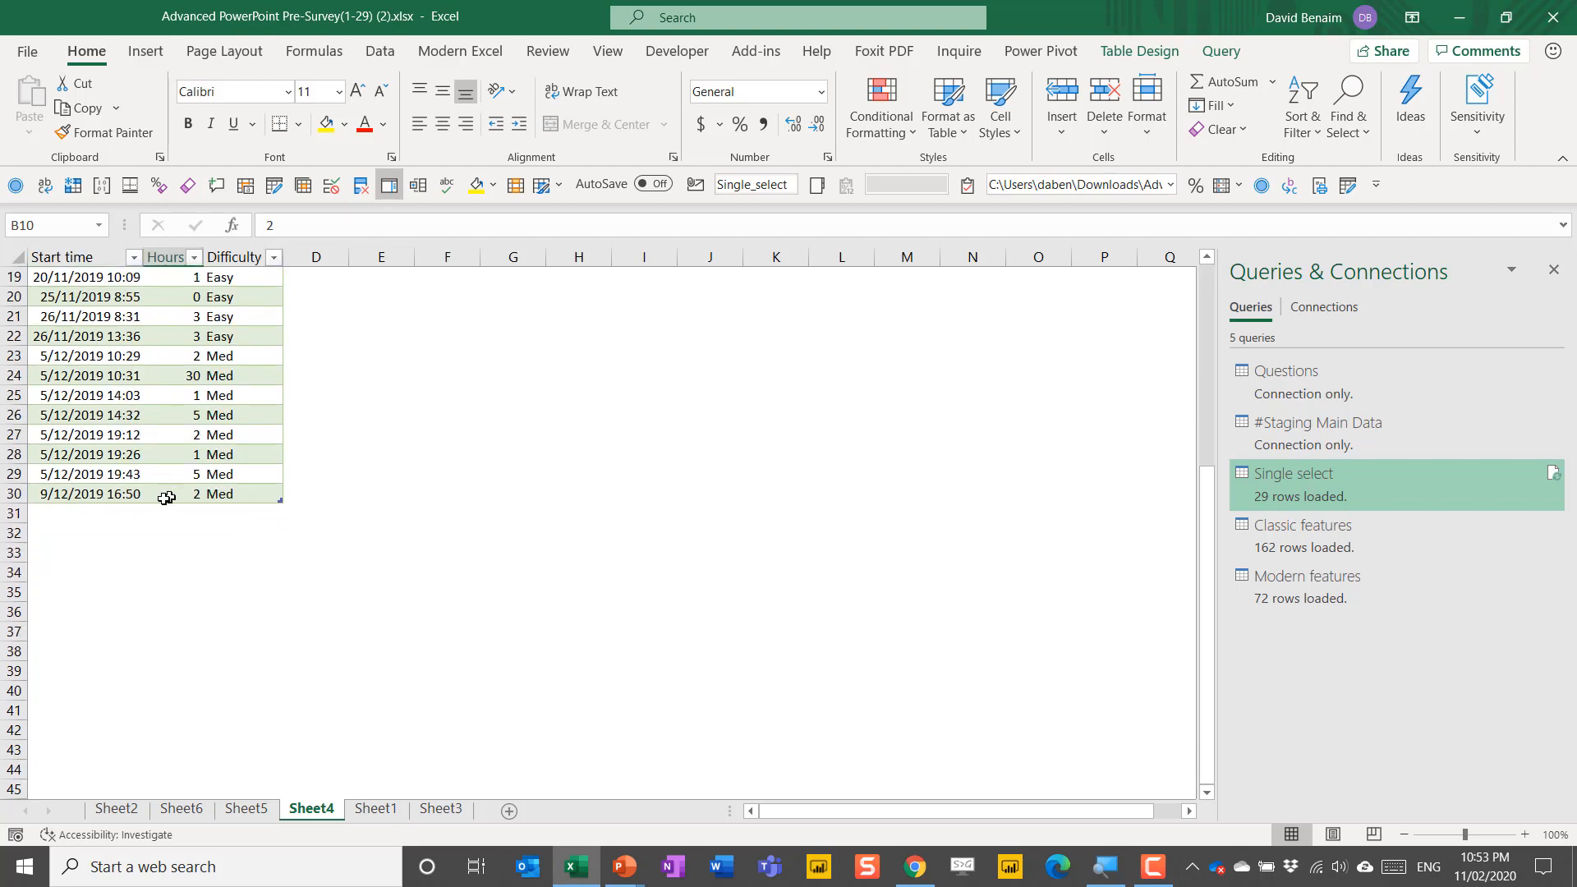
left_click(83, 491)
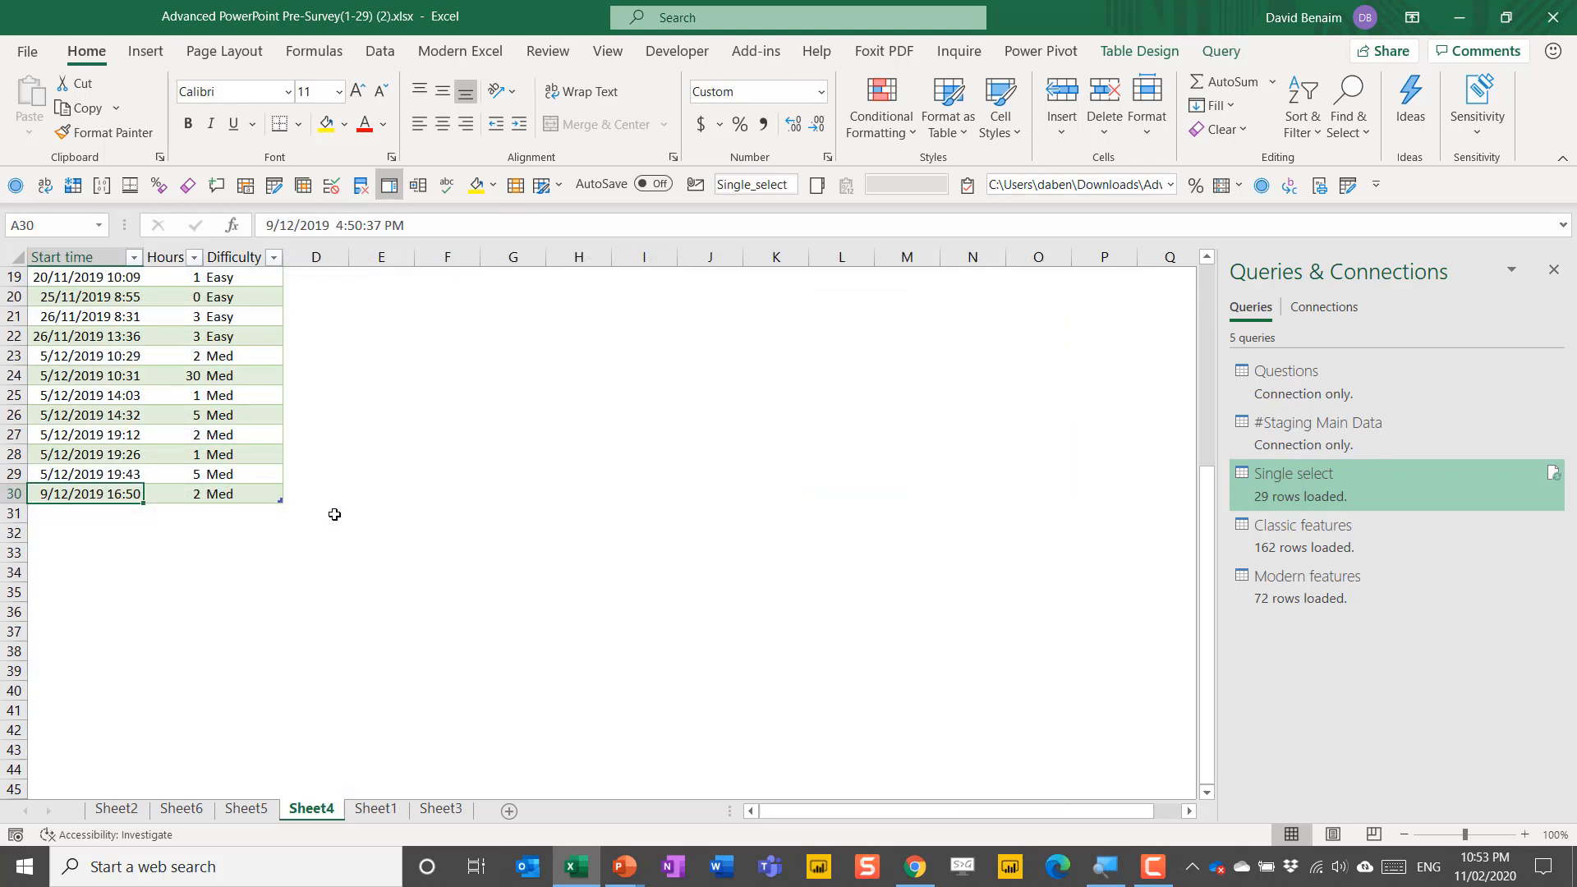
- Examine the last response's separate feature rows at the end of the Classic features table on Sheet5
key("ctrl+Page_Up")
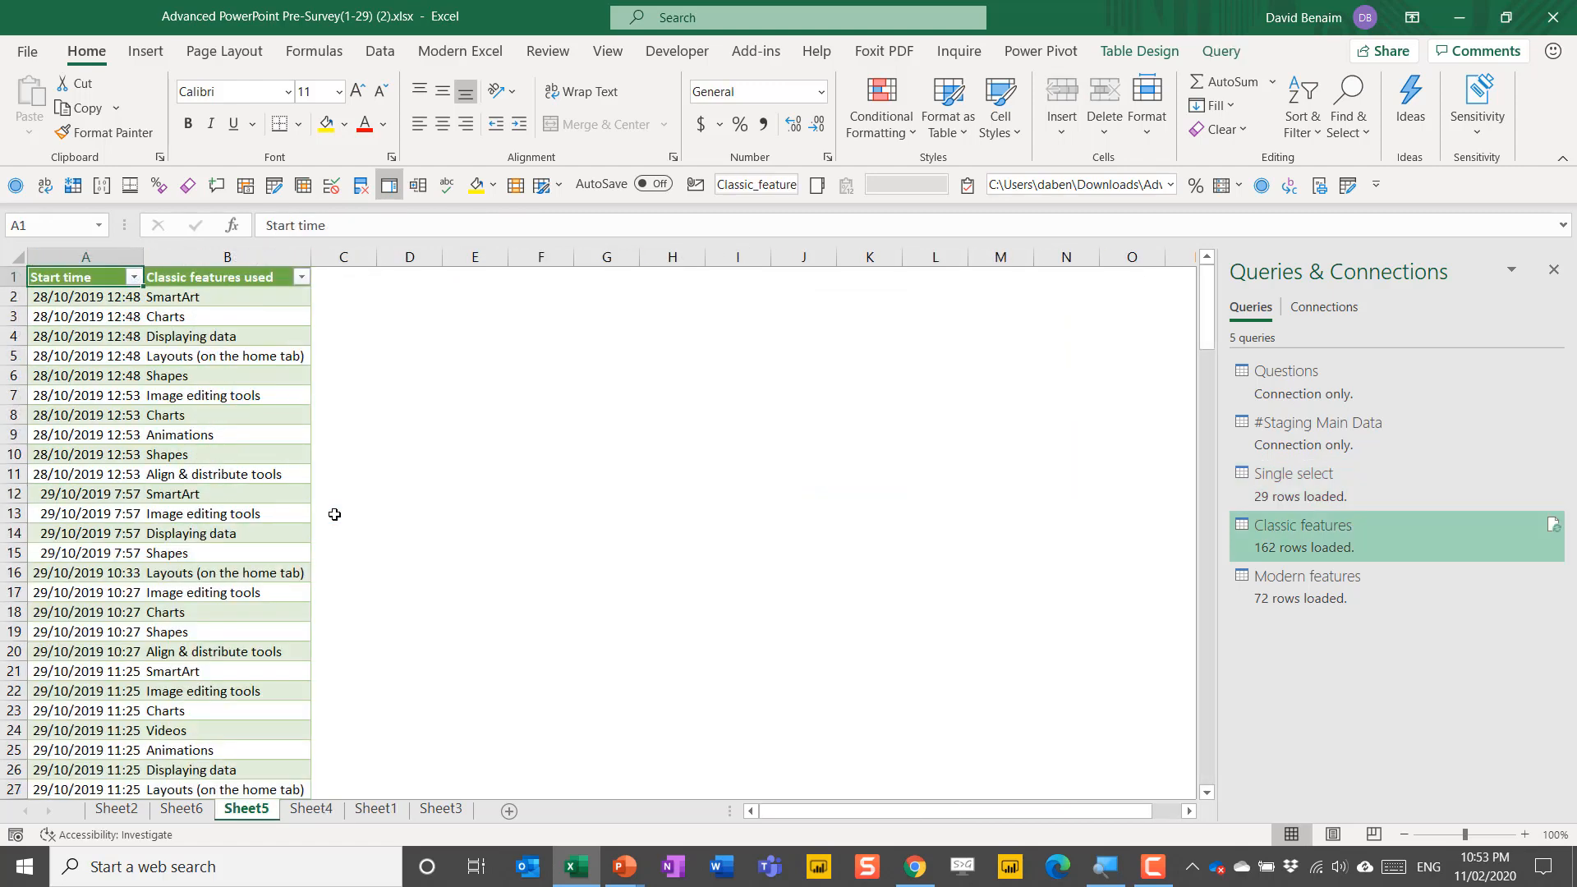
key("ctrl+Down")
key("Right")
key("Left")
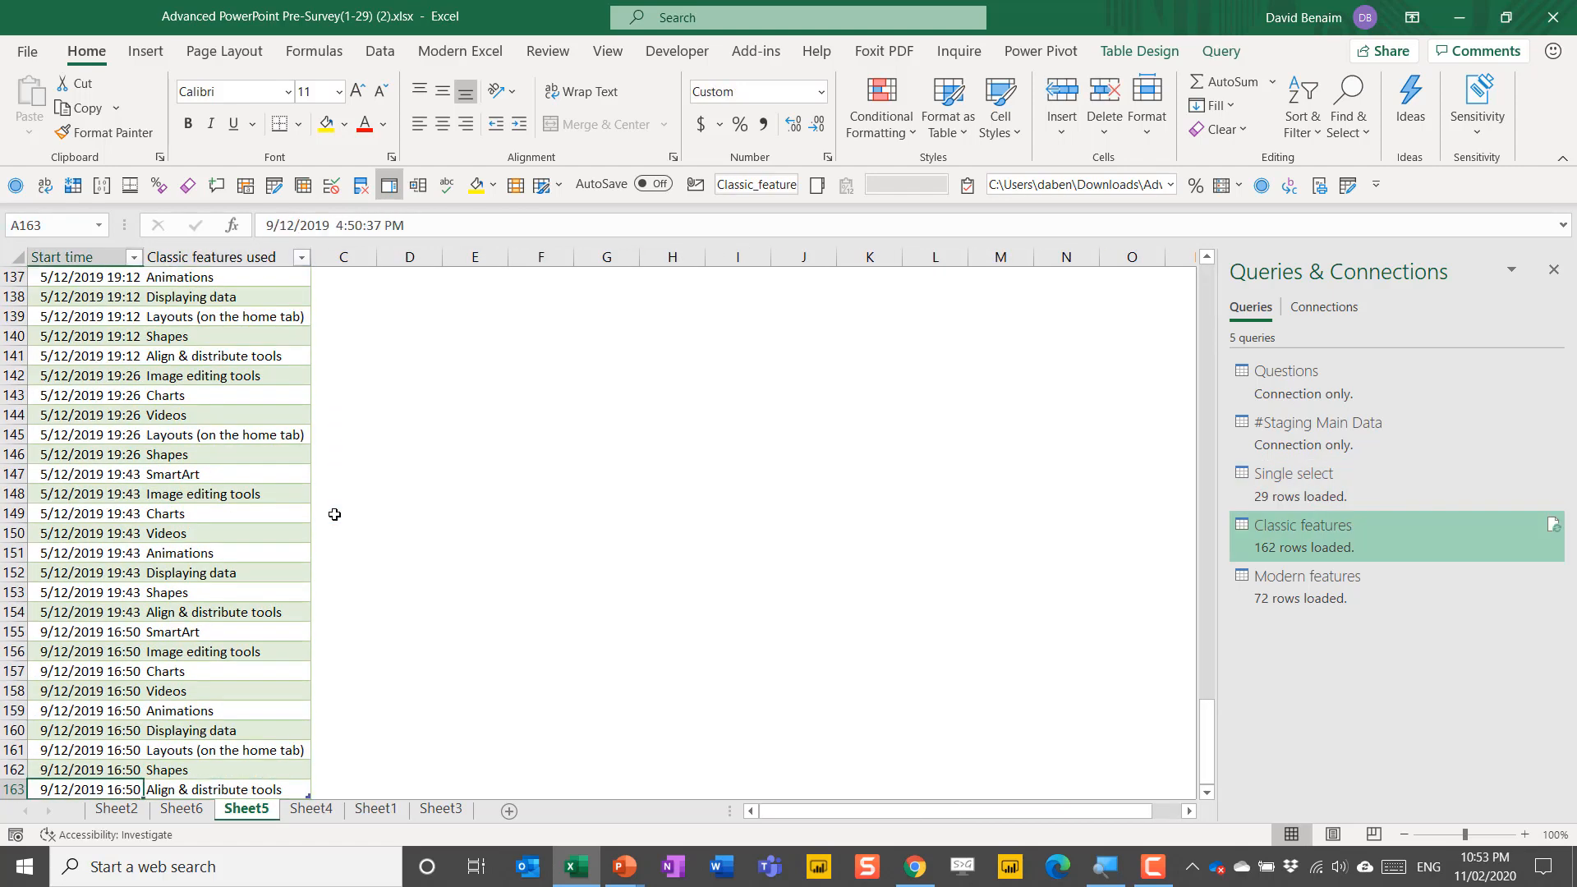
- Examine the last response's combined classic functions answer in the raw survey table on Sheet1
key("ctrl+Page_Down")
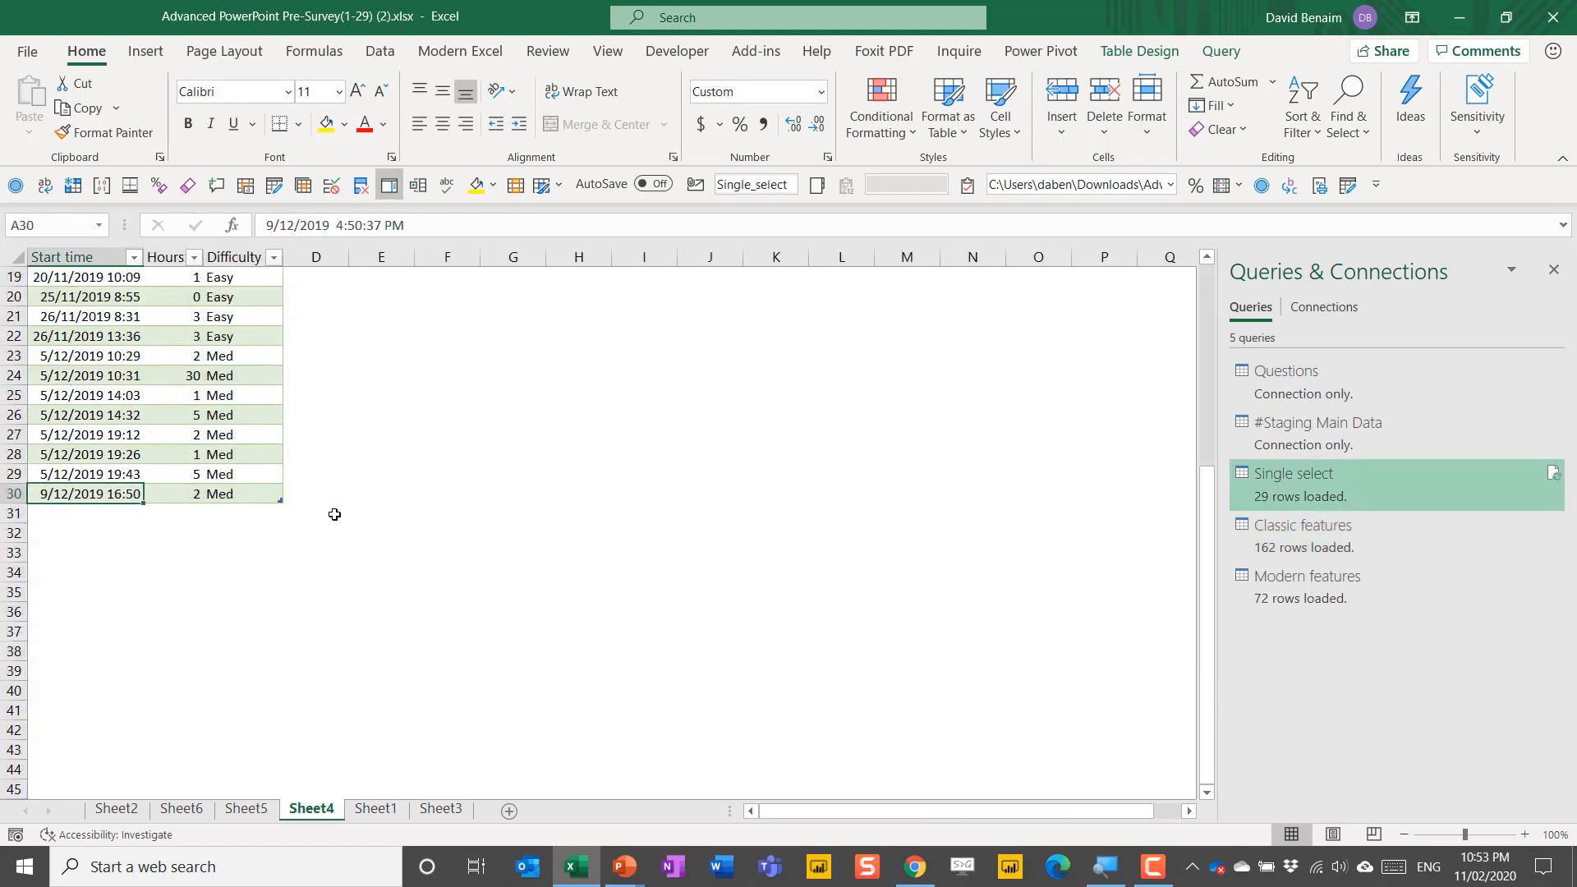
key("ctrl+Page_Down")
key("Left")
key("Left")
key("Left")
key("Left")
key("Left")
key("Left")
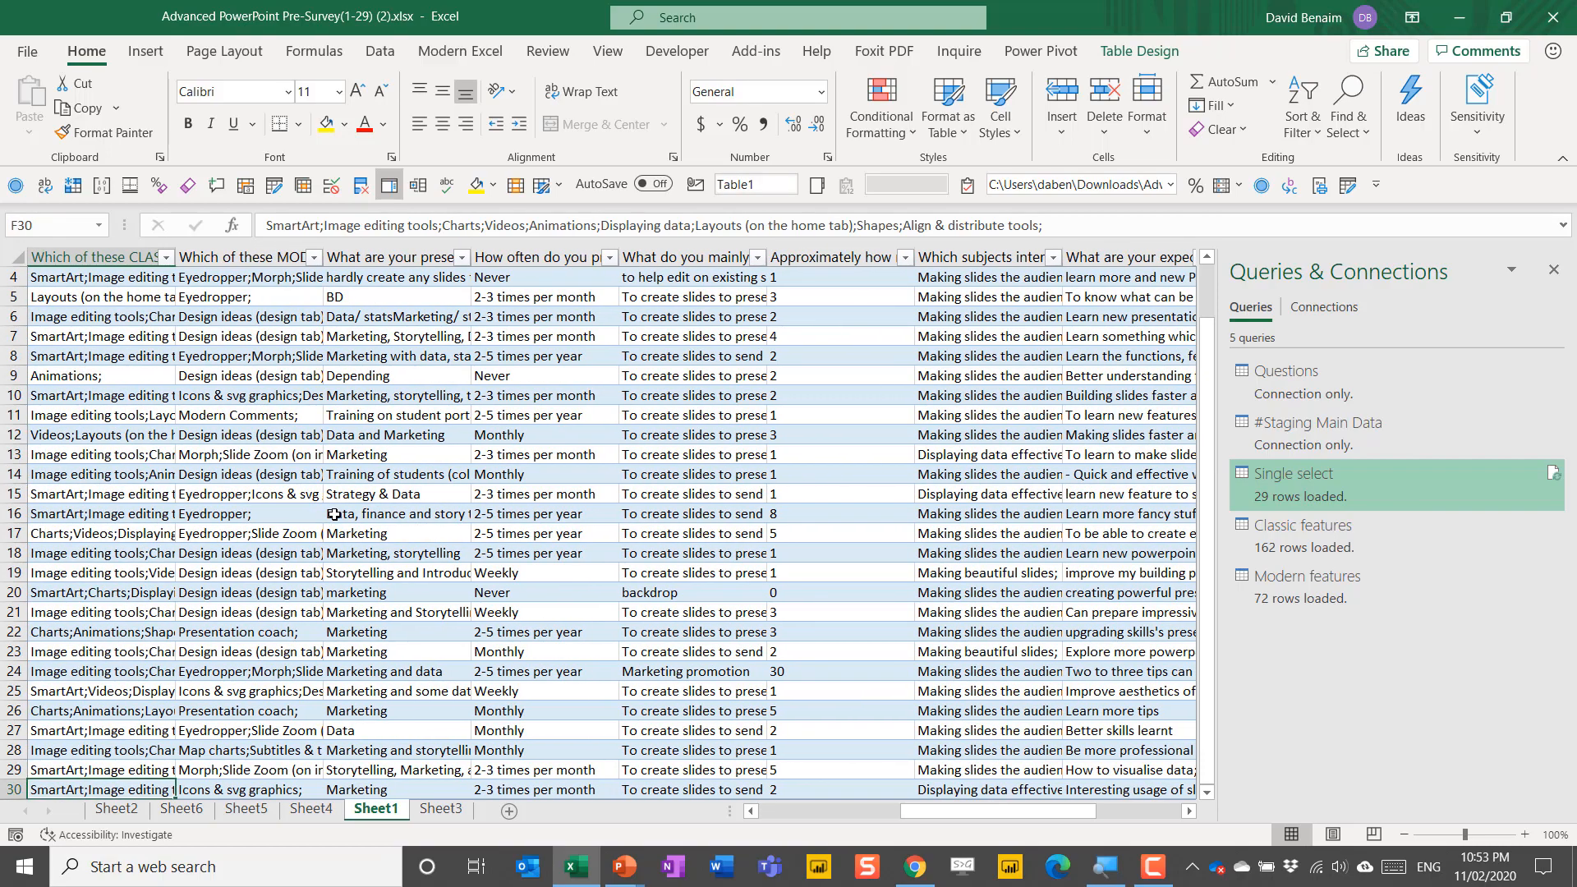
key("ctrl+Down")
- Create a PivotTable from the Single_select table on the existing worksheet Sheet4 at cell H6
key("ctrl+Page_Up")
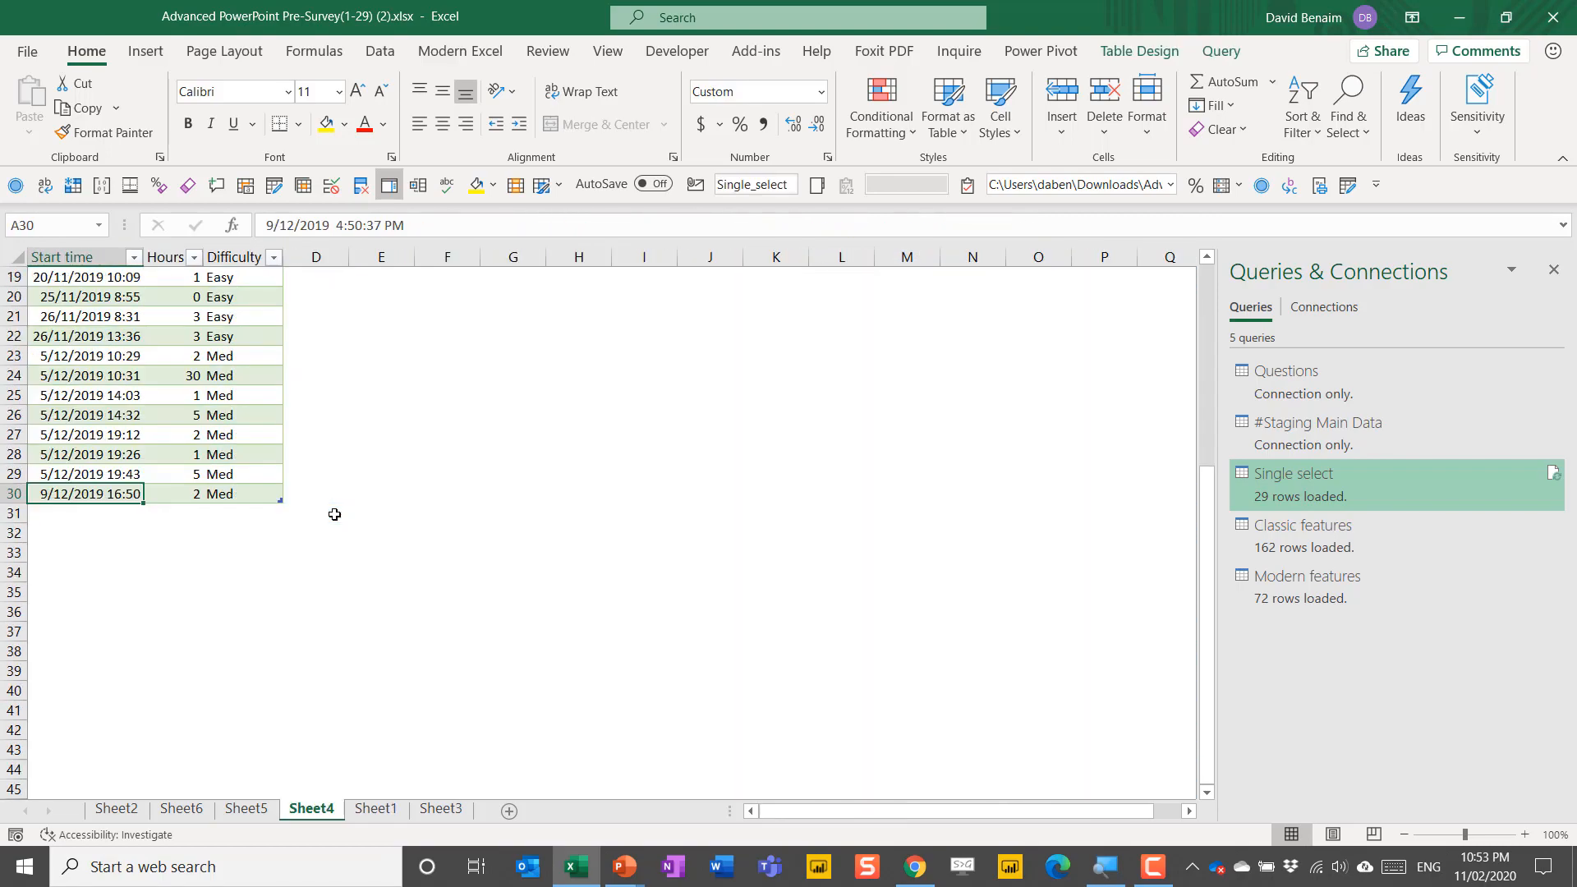
scroll(193, 433, "up", 6)
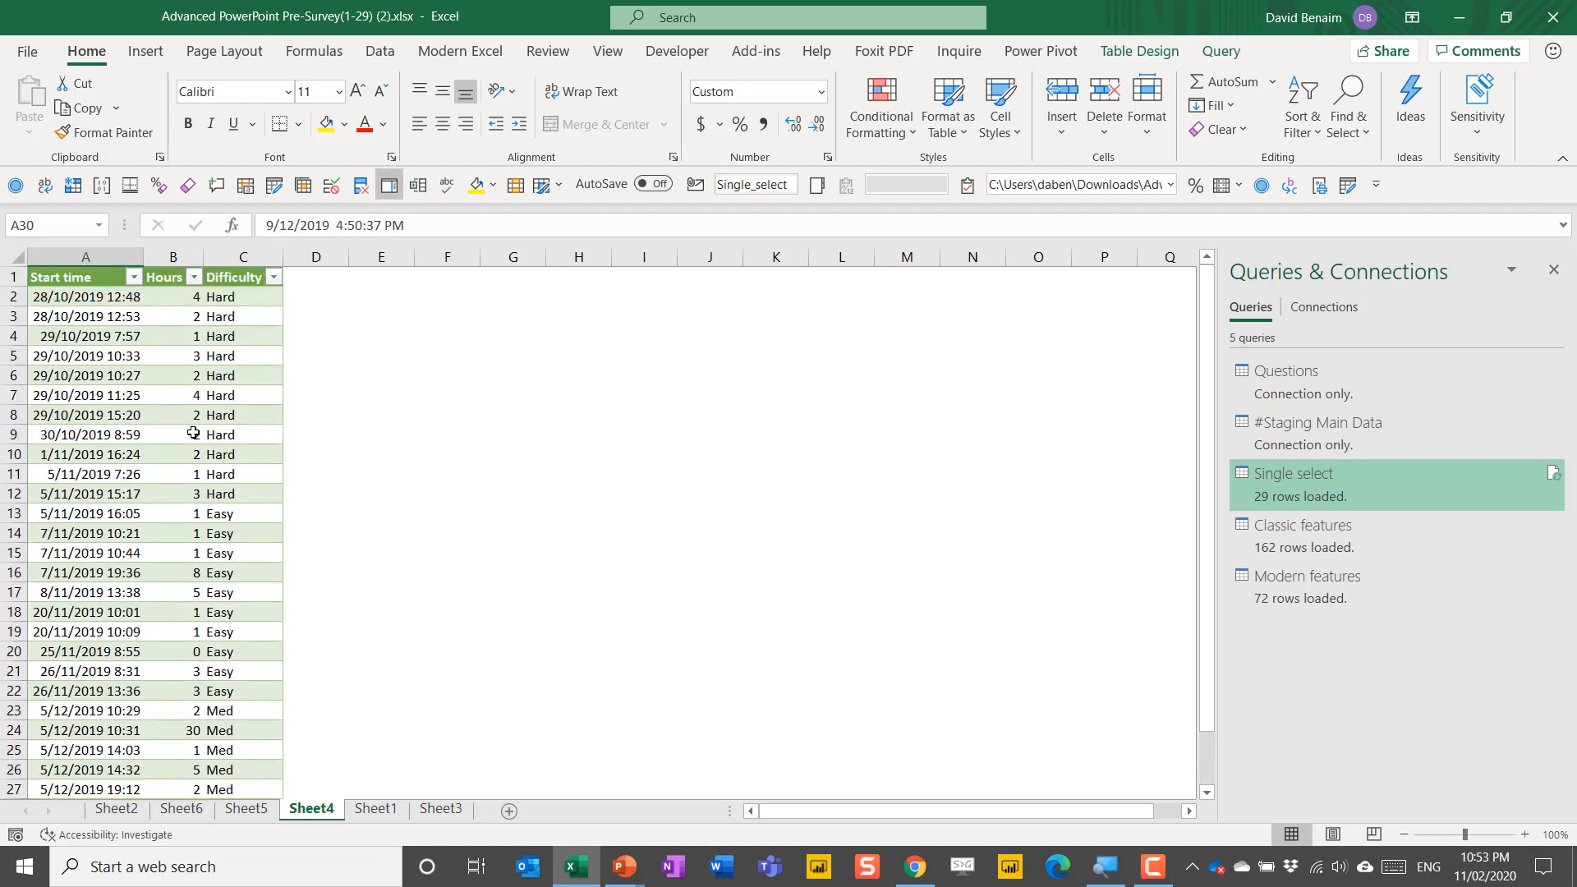
left_click(125, 336)
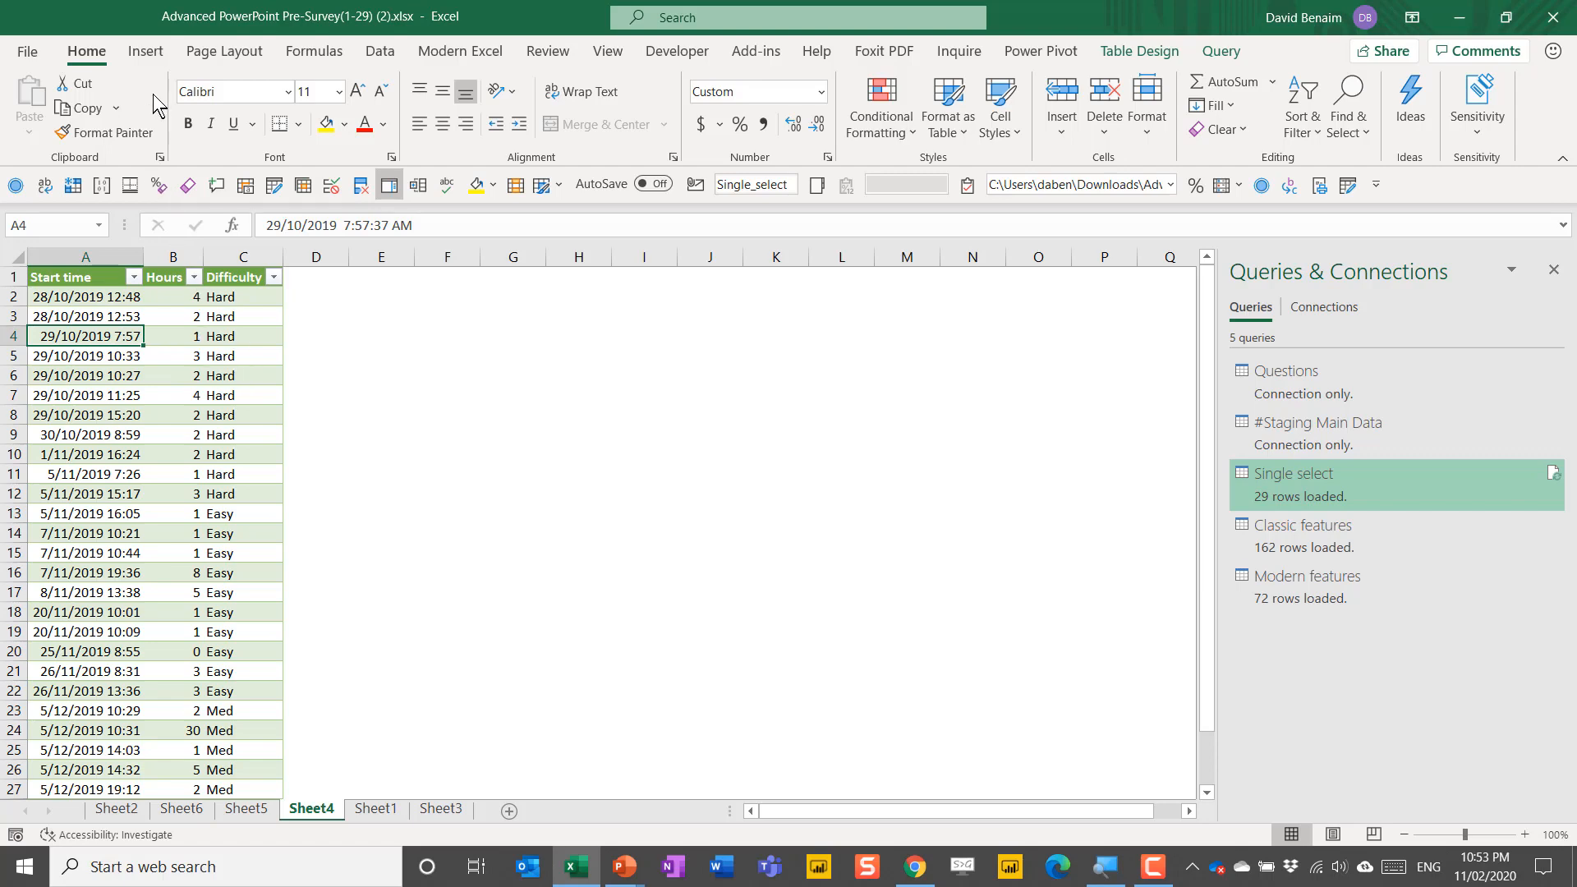
left_click(145, 50)
left_click(38, 107)
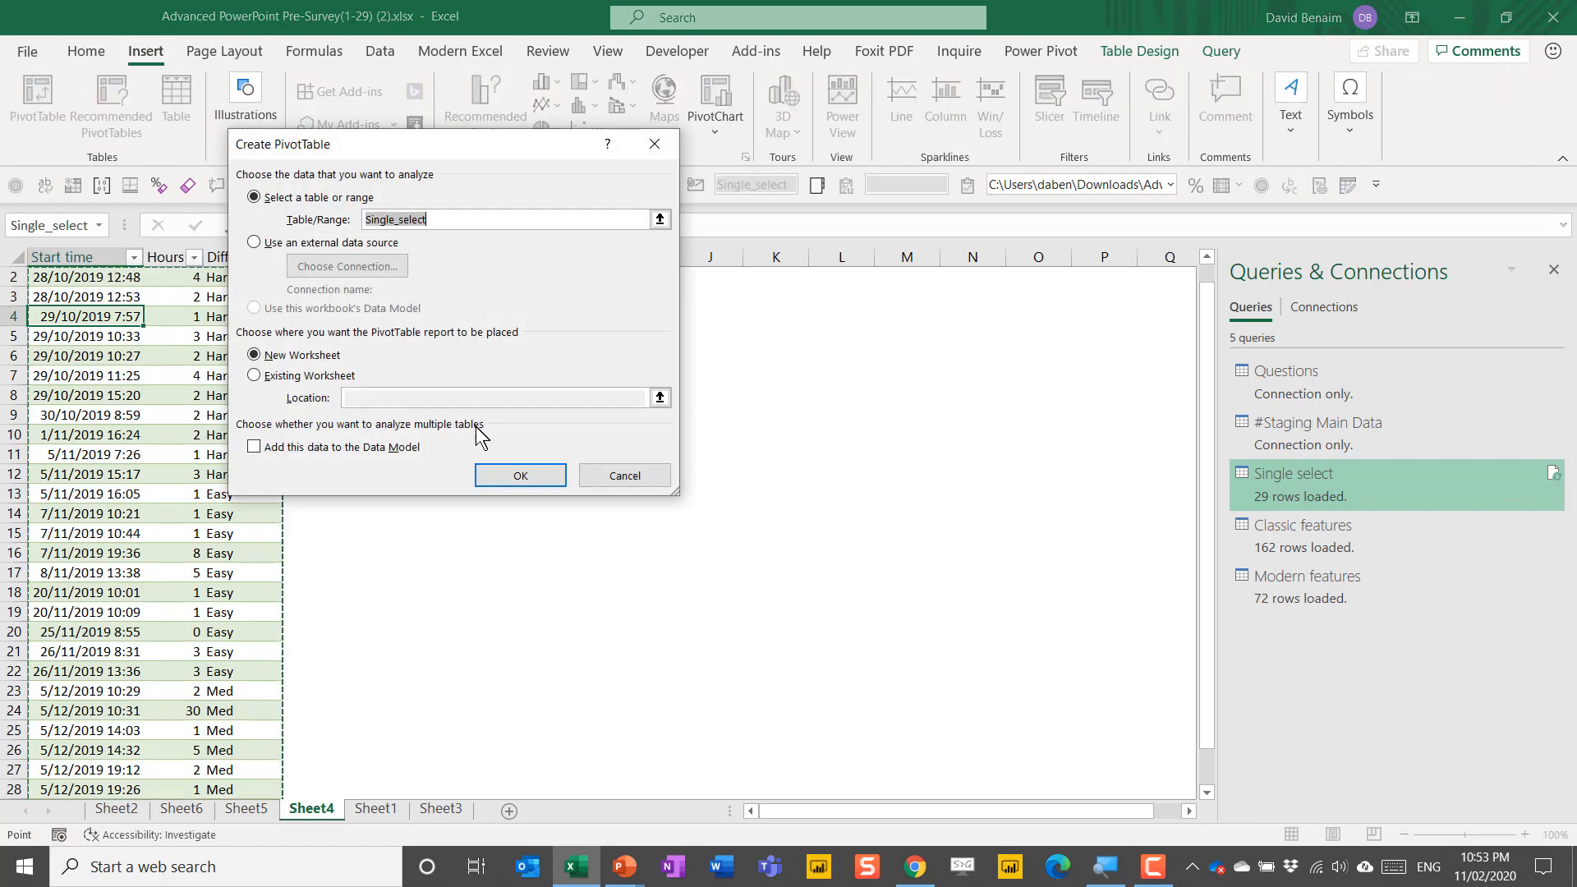
left_click(694, 354)
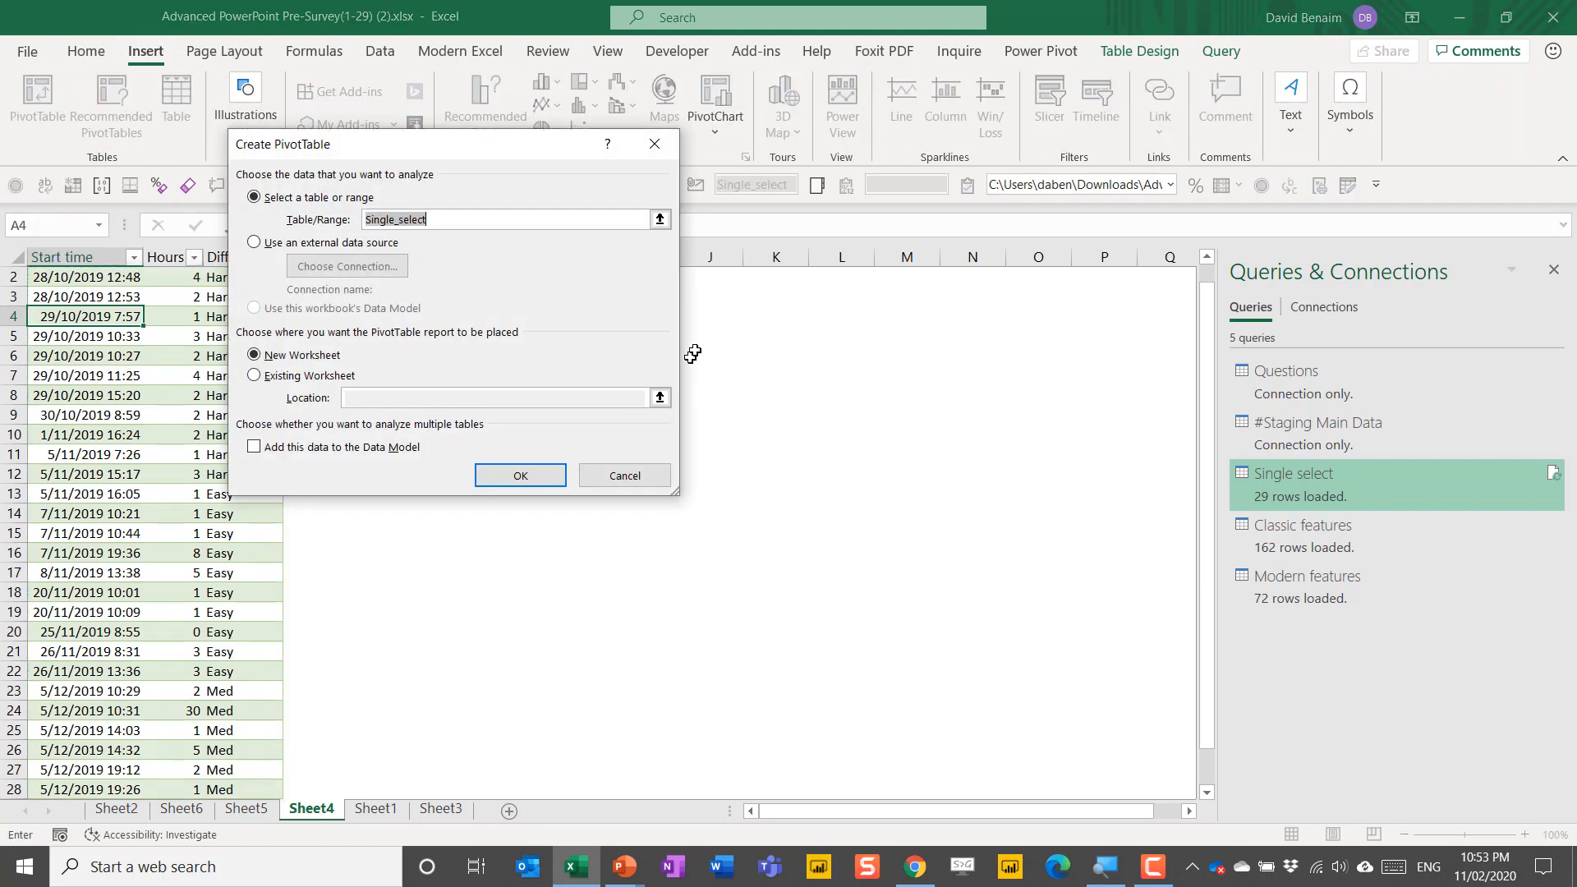
left_click(283, 377)
left_click(660, 398)
left_click(596, 355)
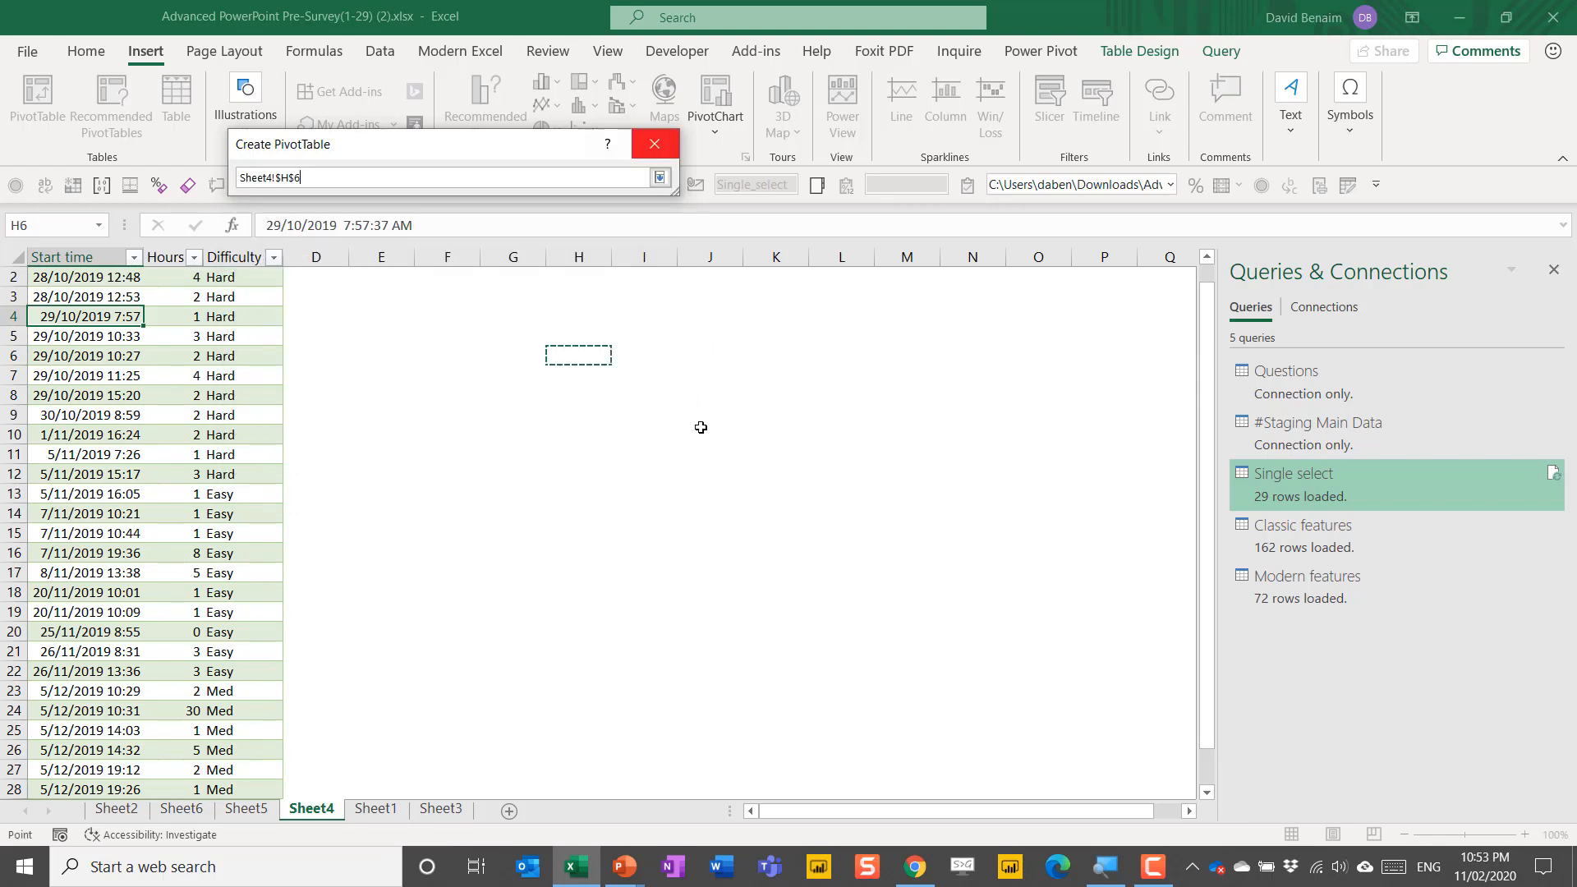
key("Return")
key("Return")
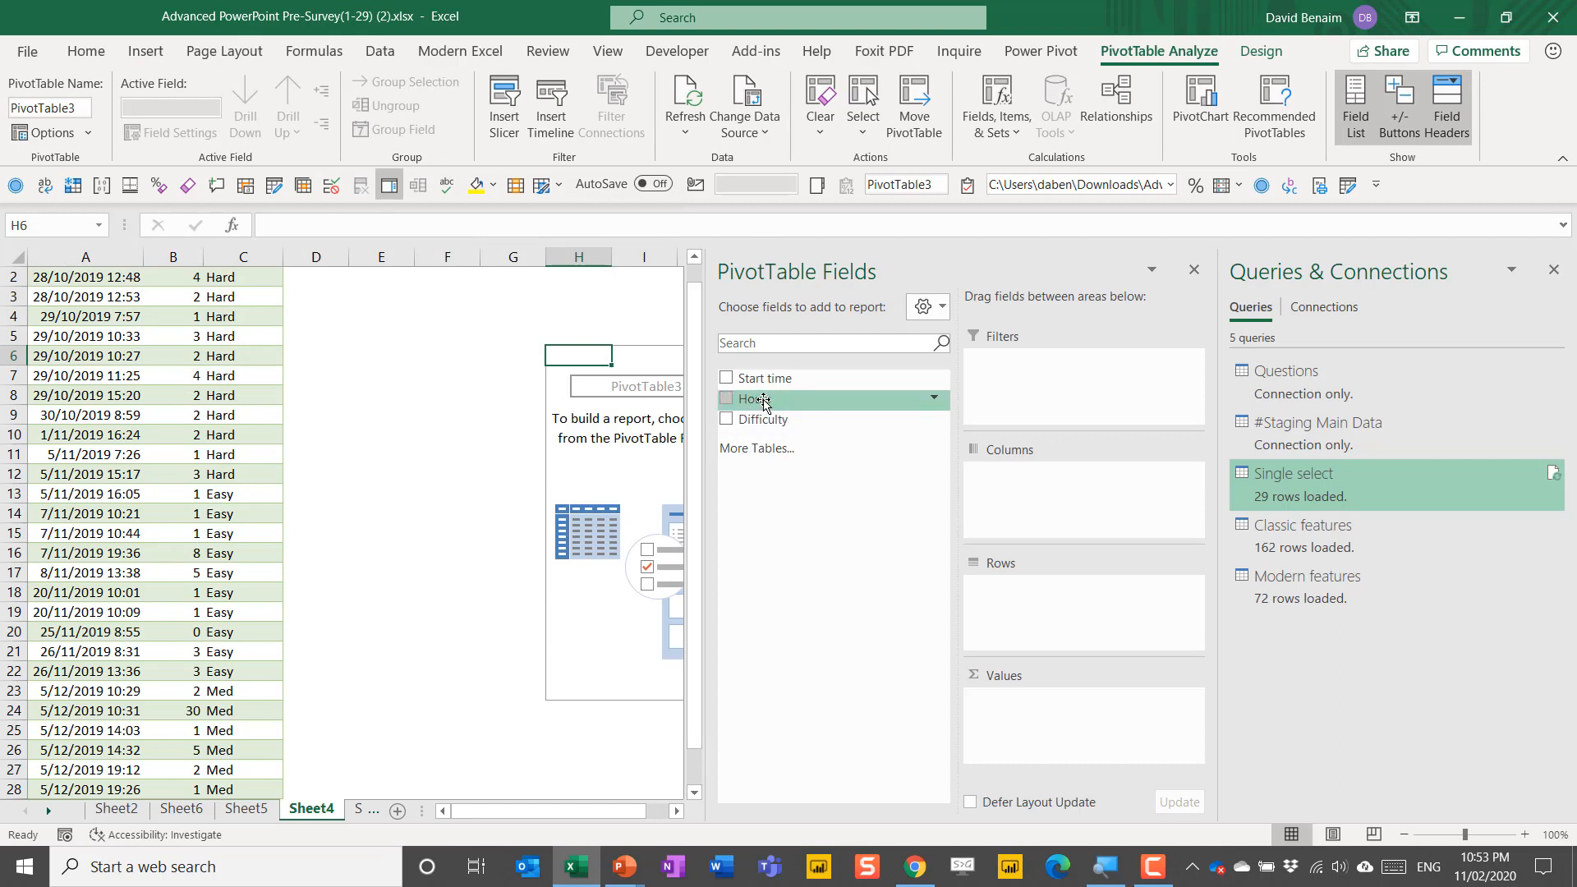
- Sum the Hours field in the new PivotTable and list Difficulty in its rows
left_click_drag(764, 402, 1007, 712)
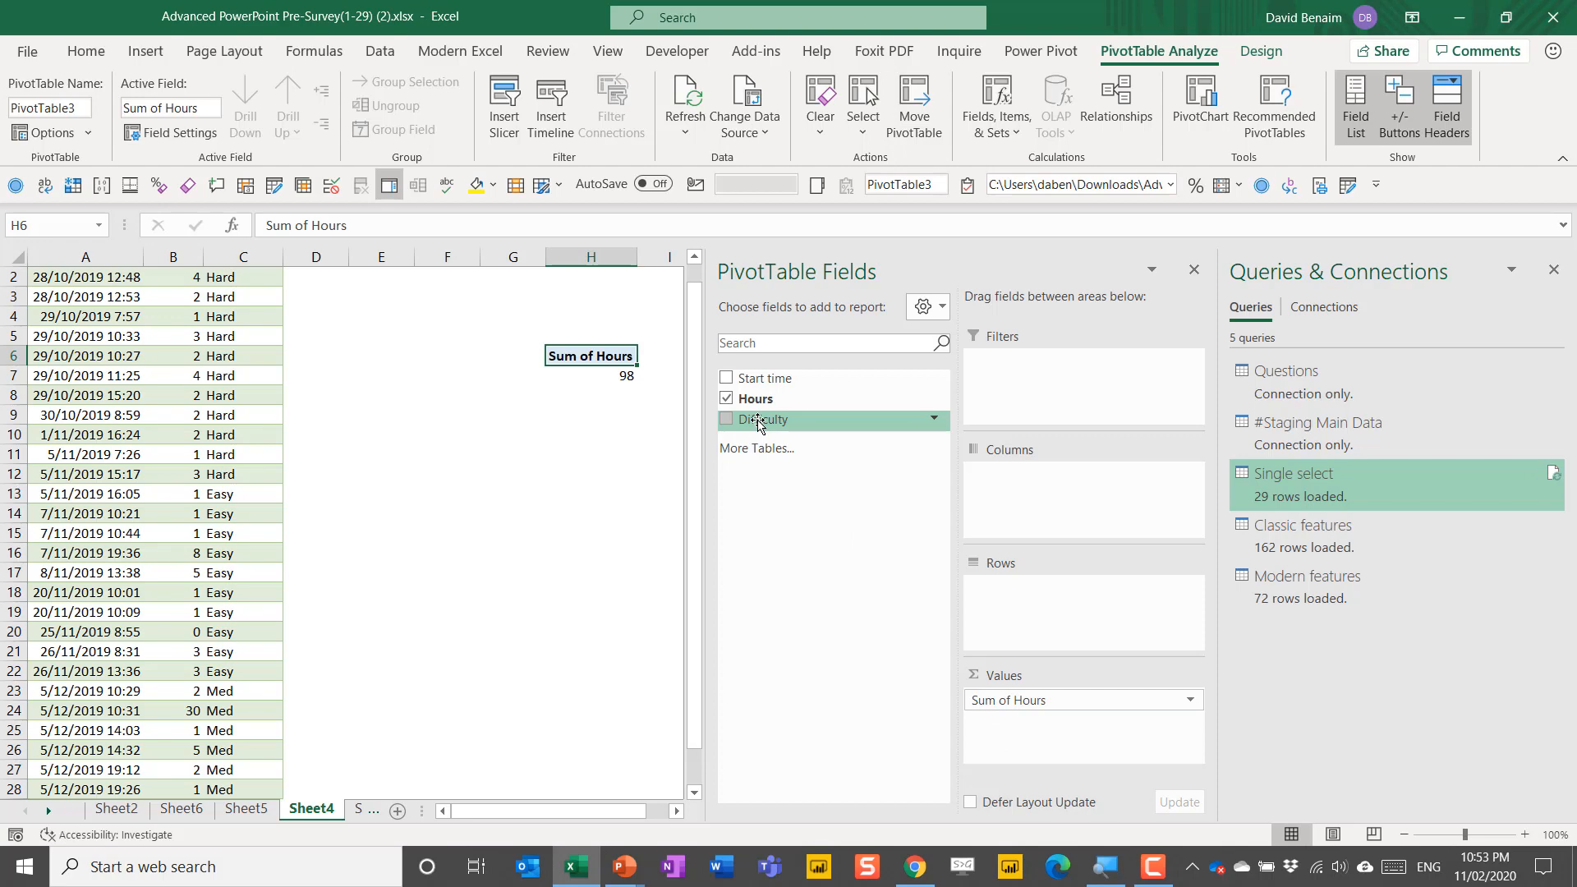
left_click_drag(759, 421, 1074, 627)
left_click(585, 511)
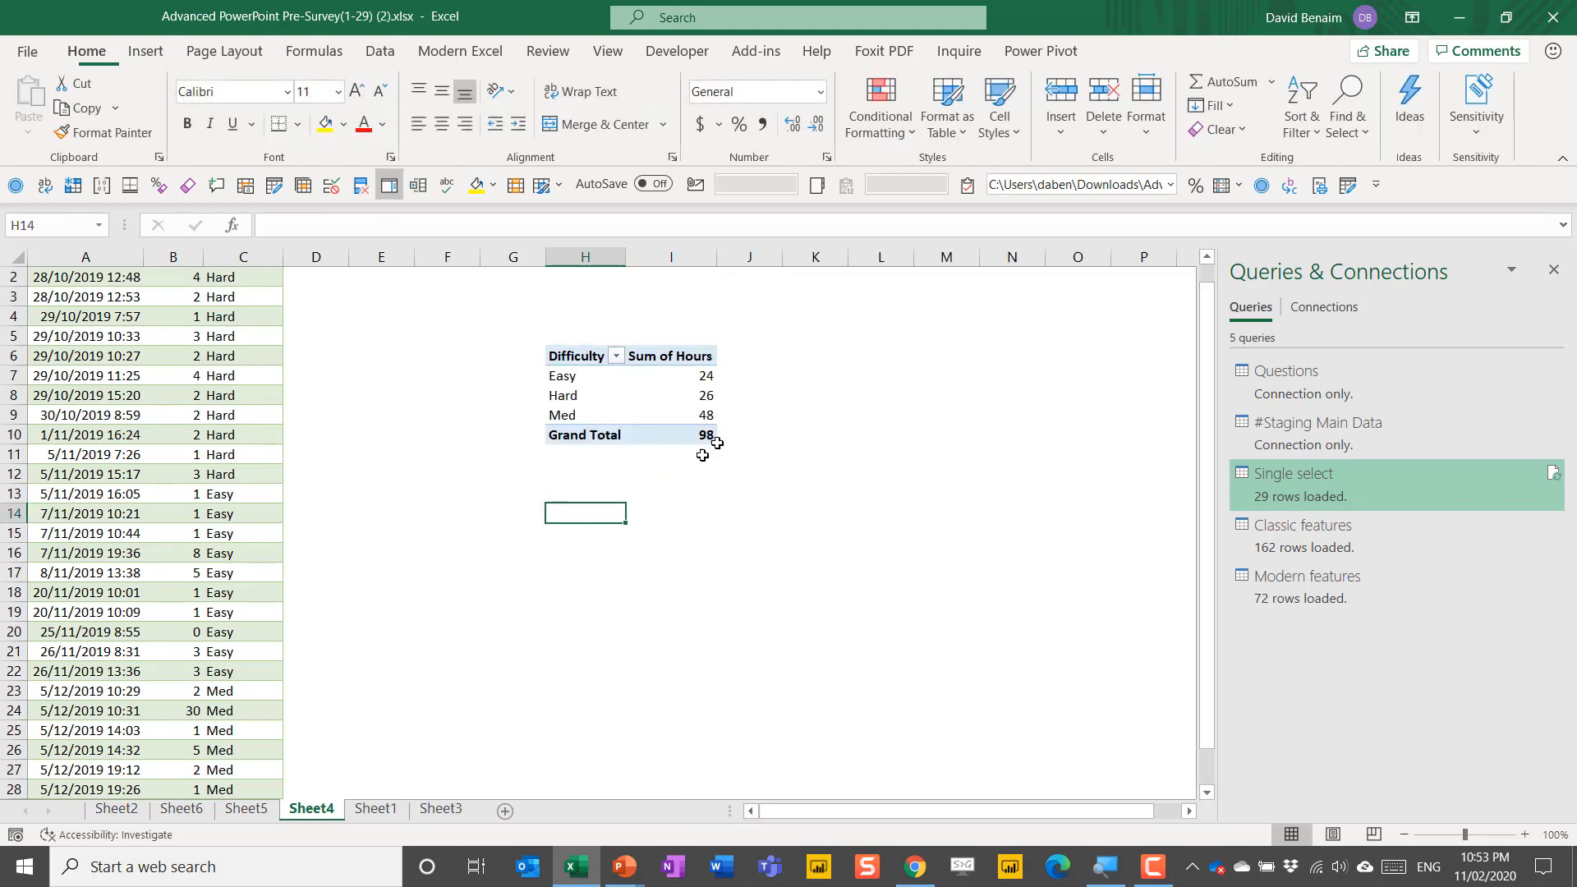
- Summarize the PivotTable's Hours values by average instead of sum and review the averages per difficulty
left_click_drag(858, 395, 1036, 456)
left_click(364, 389)
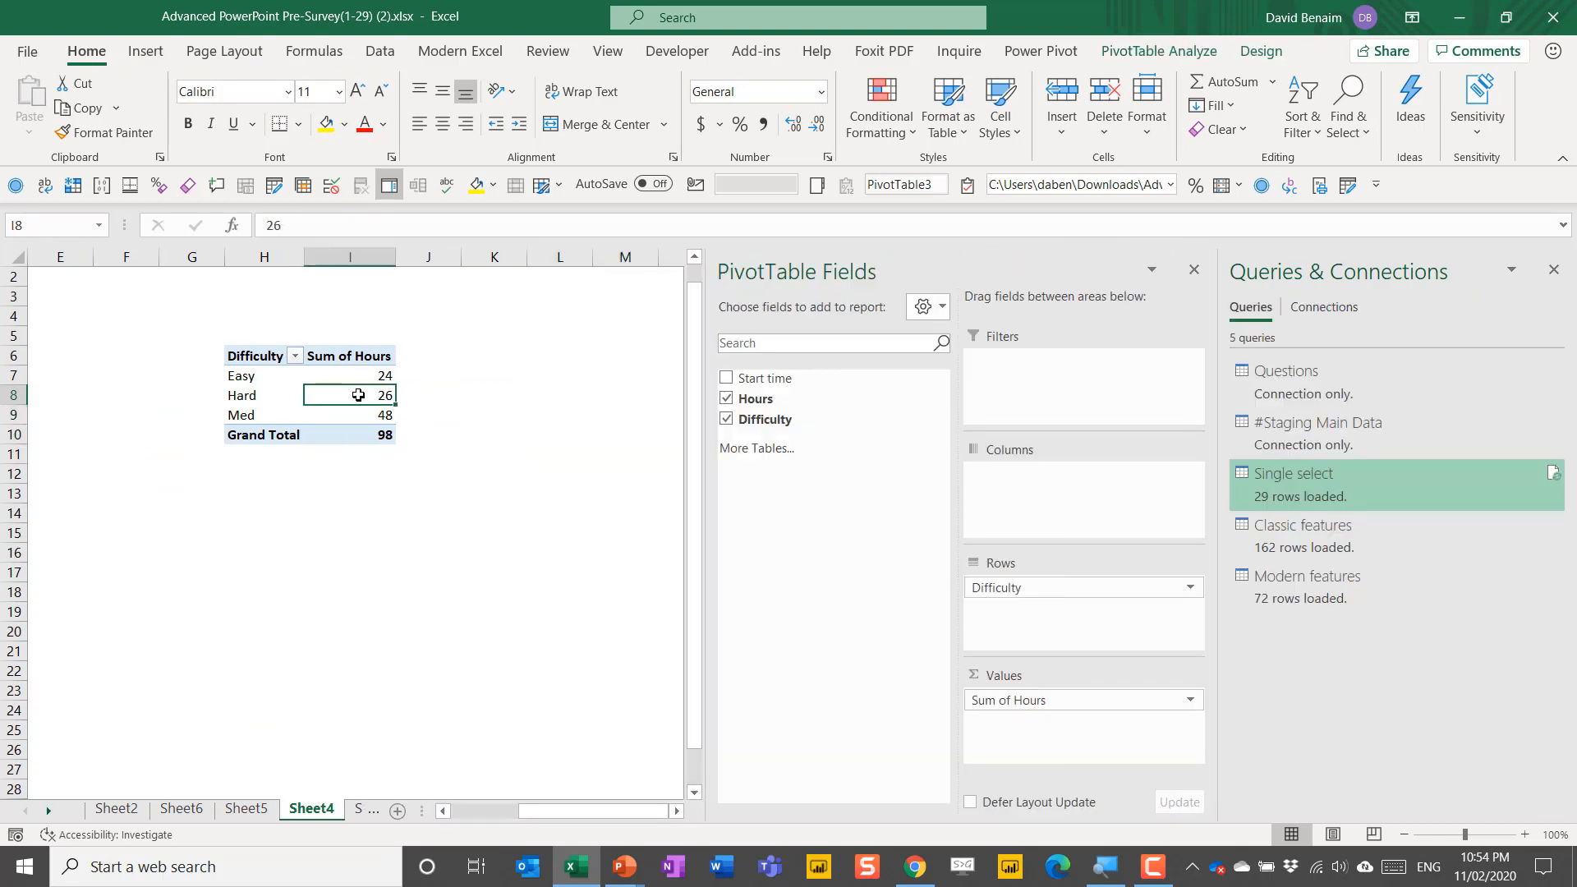
right_click(359, 395)
mouse_move(463, 599)
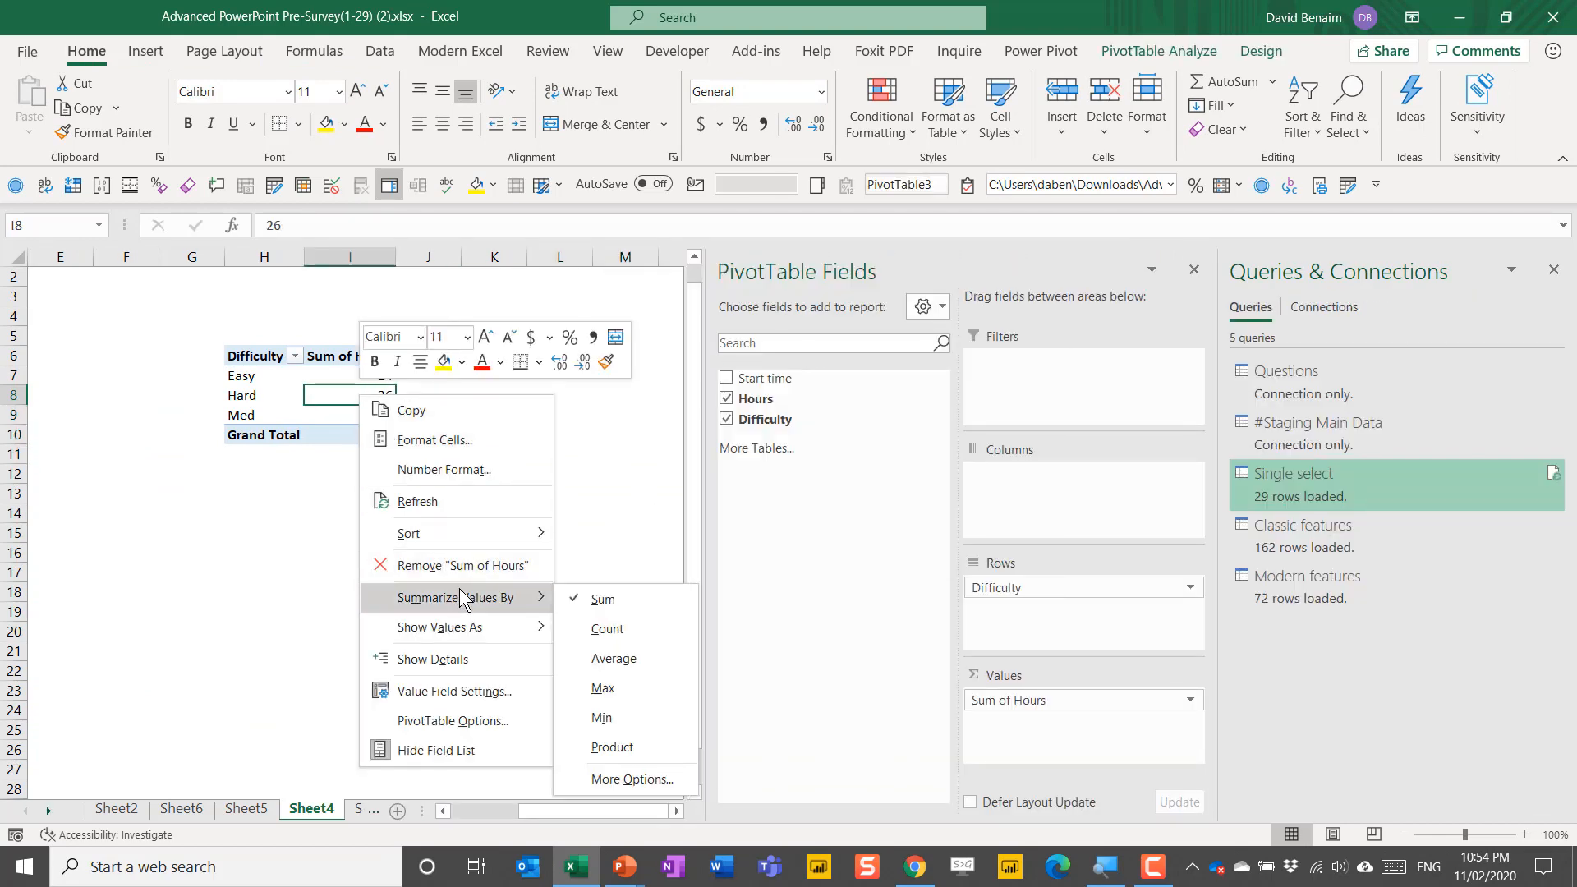
left_click(624, 658)
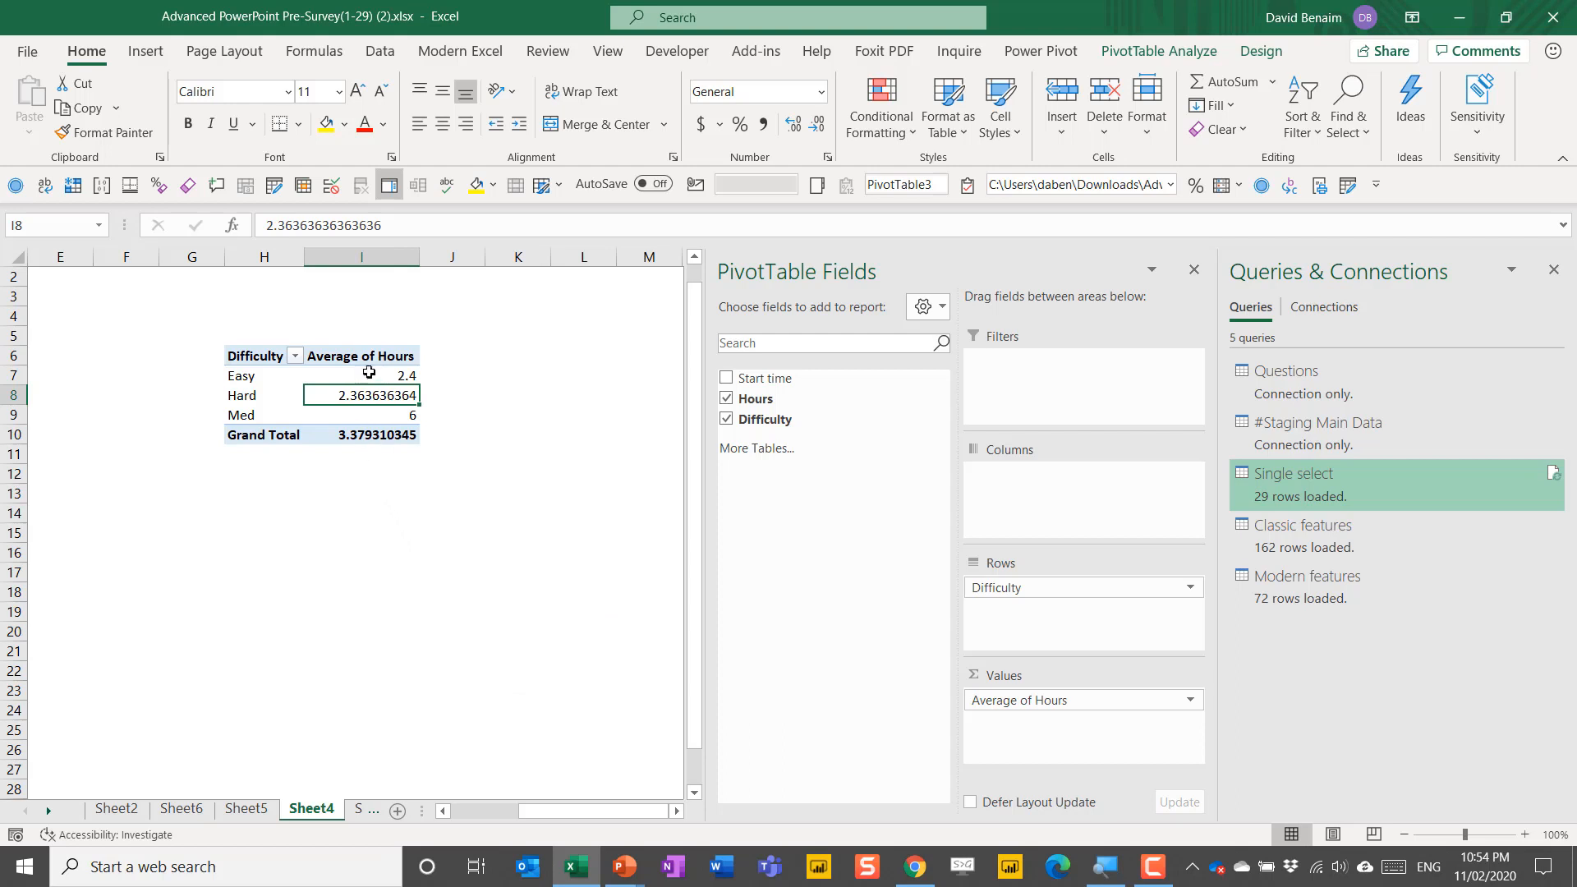
left_click_drag(369, 372, 380, 437)
mouse_move(396, 527)
left_mouse_down()
mouse_move(11, 521)
mouse_move(394, 496)
left_mouse_up()
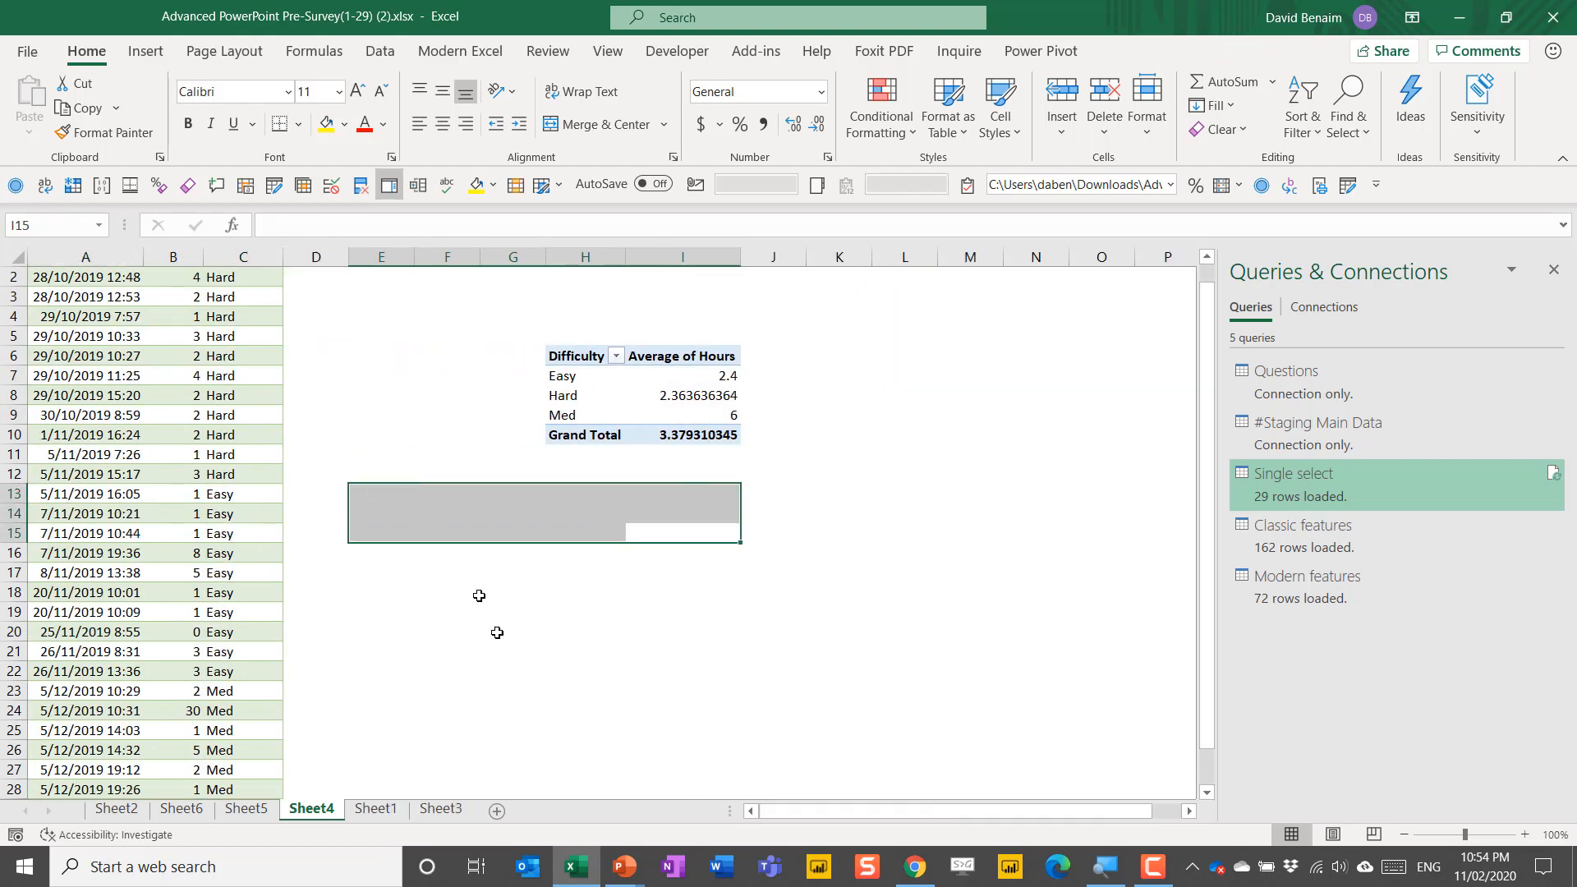
- Compare the Single_select table on Sheet4 with the raw responses on Sheet1 and the classic features table on Sheet5
left_click(497, 632)
left_click(146, 516)
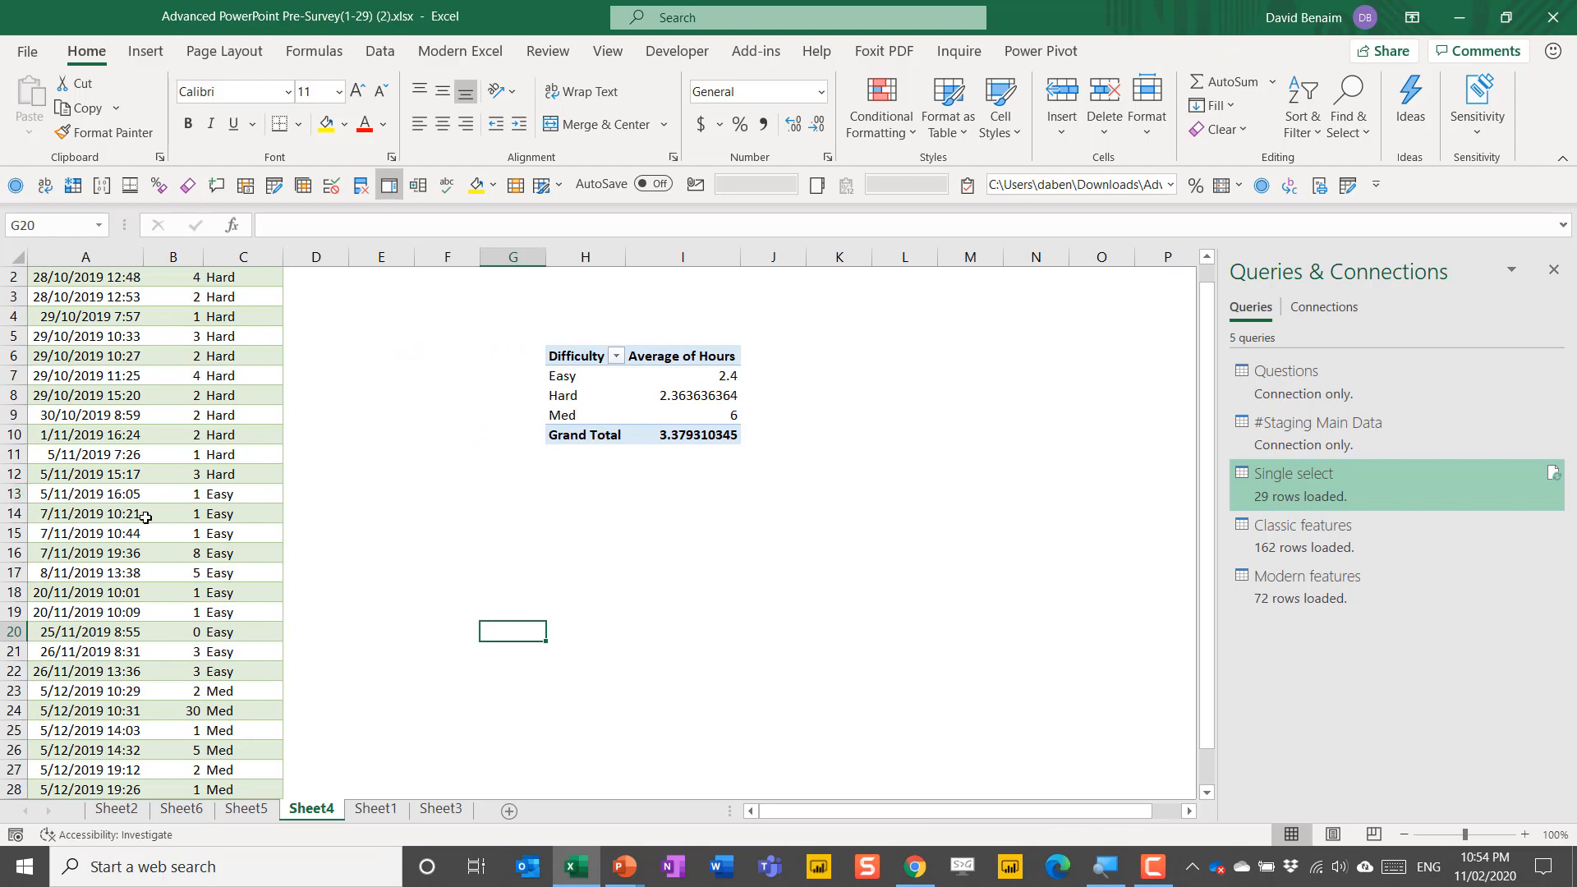
key("ctrl+Page_Down")
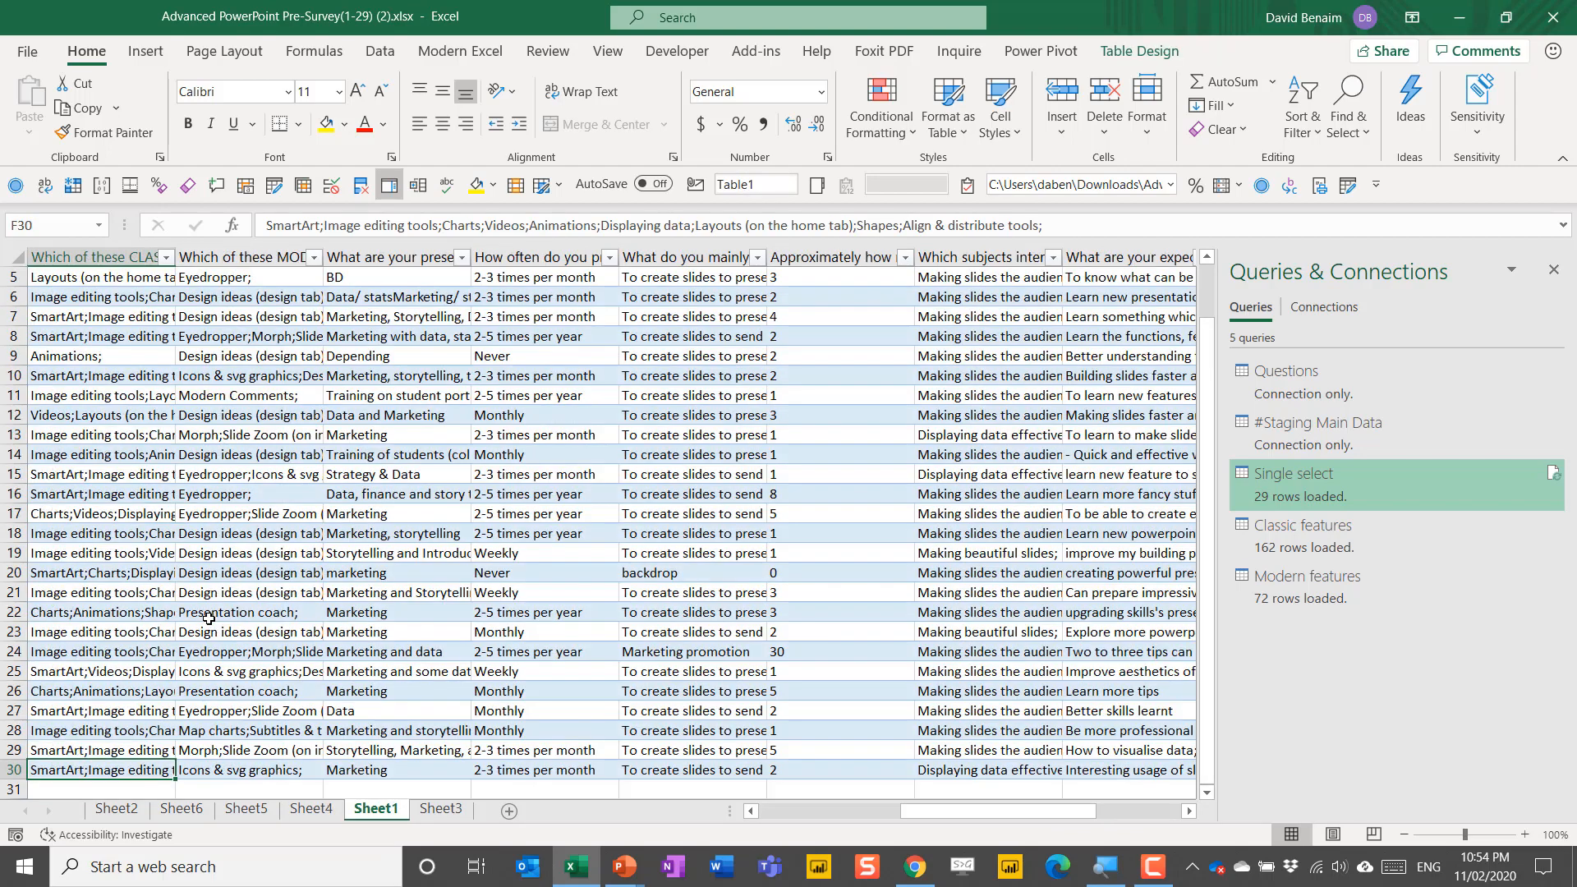
key("ctrl+Page_Up")
key("ctrl+Page_Up")
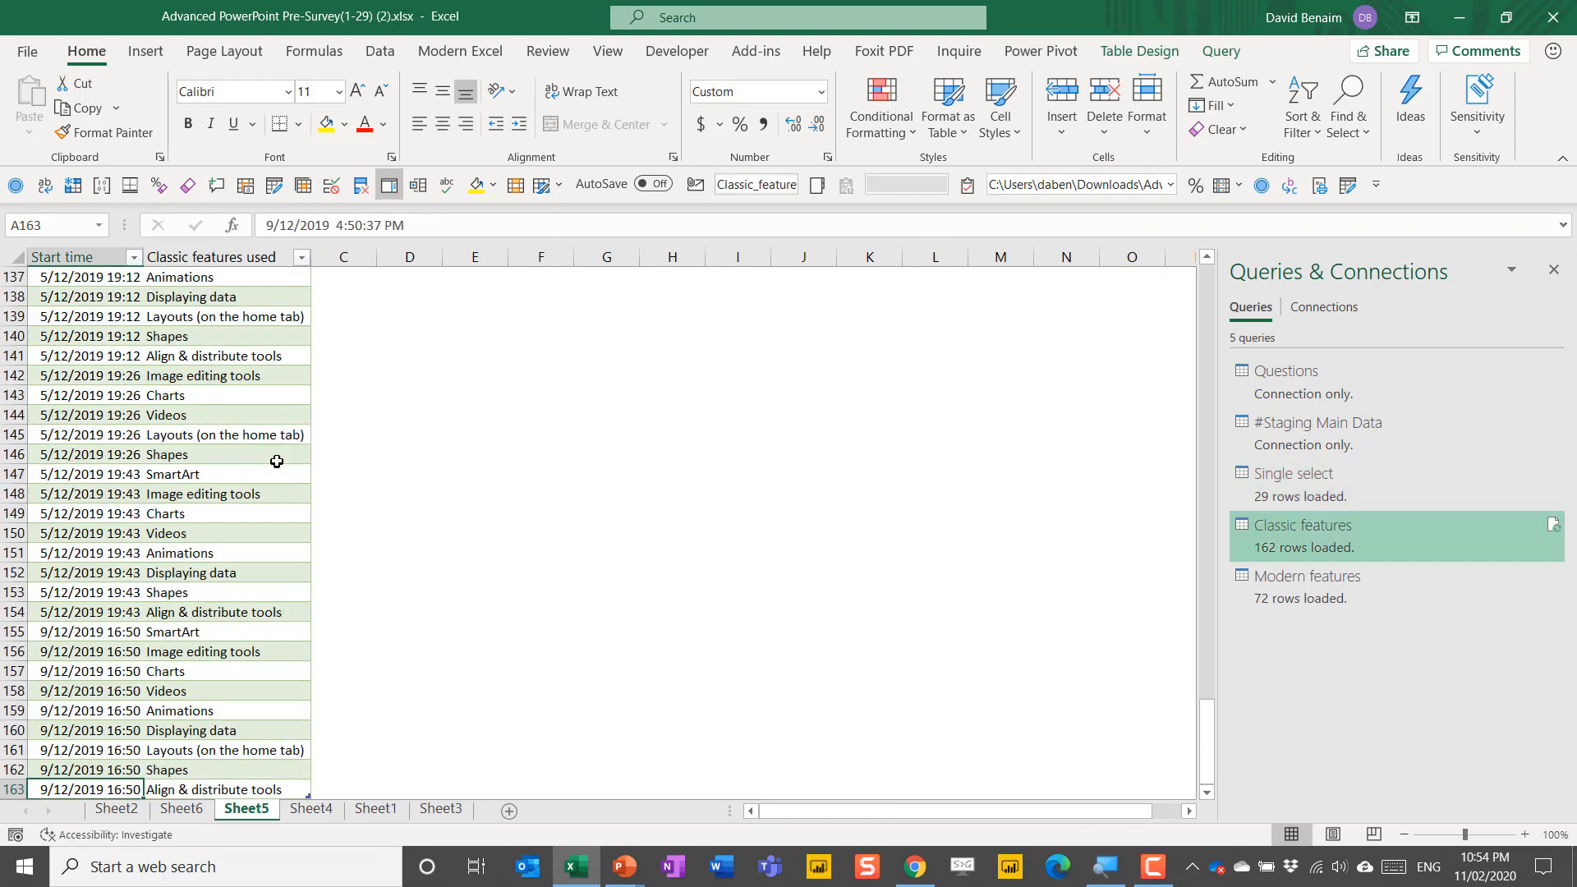
key("ctrl+Page_Down")
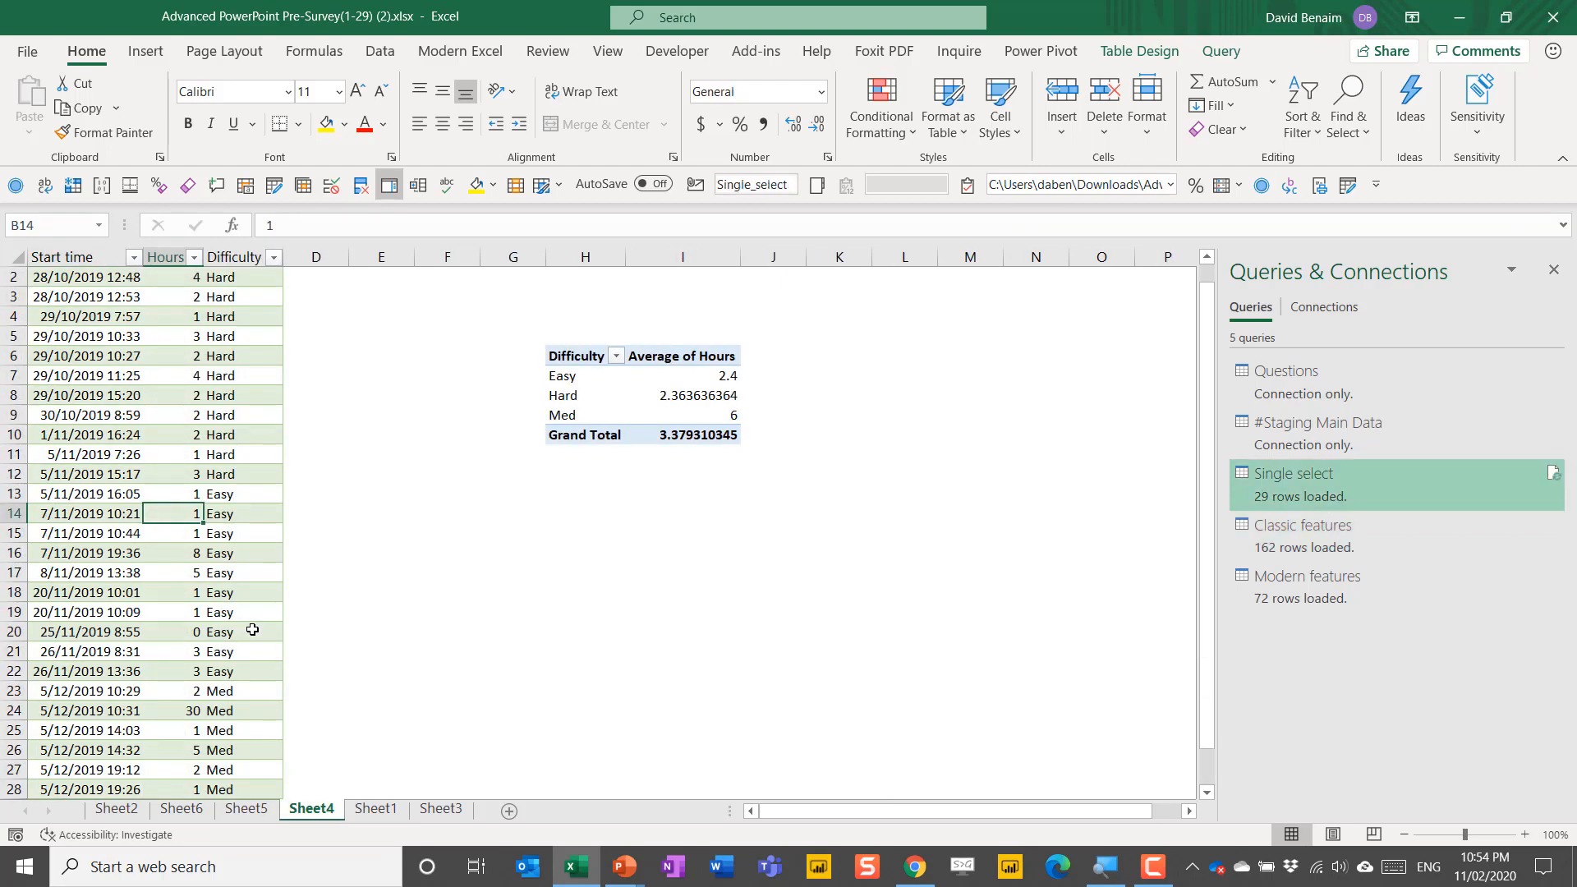
scroll(117, 455, "up", 1)
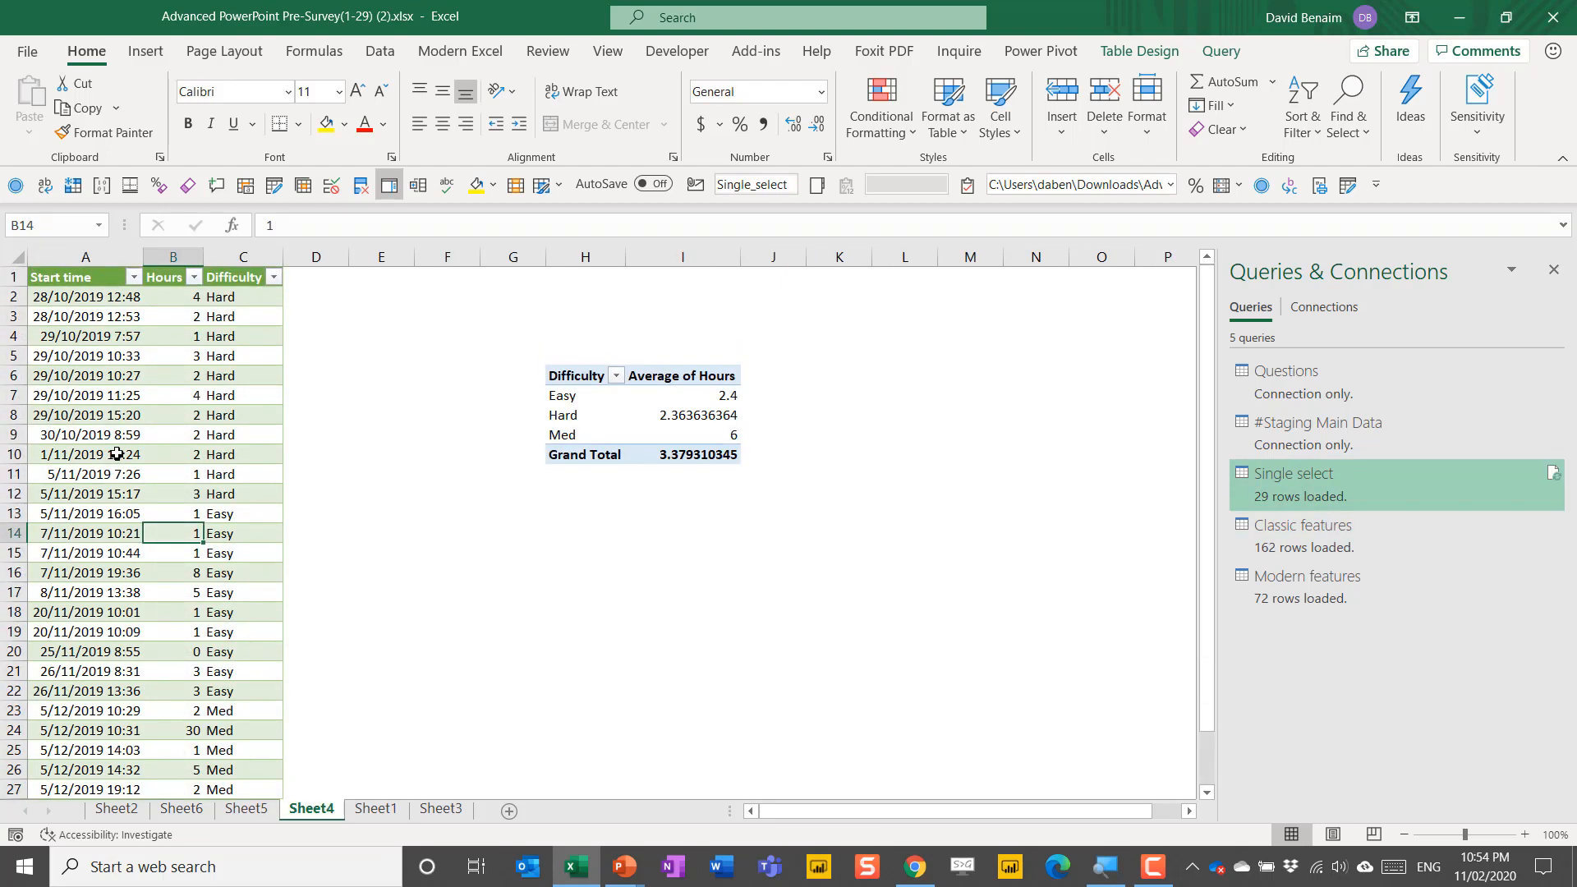
left_click(156, 400)
left_click(223, 477)
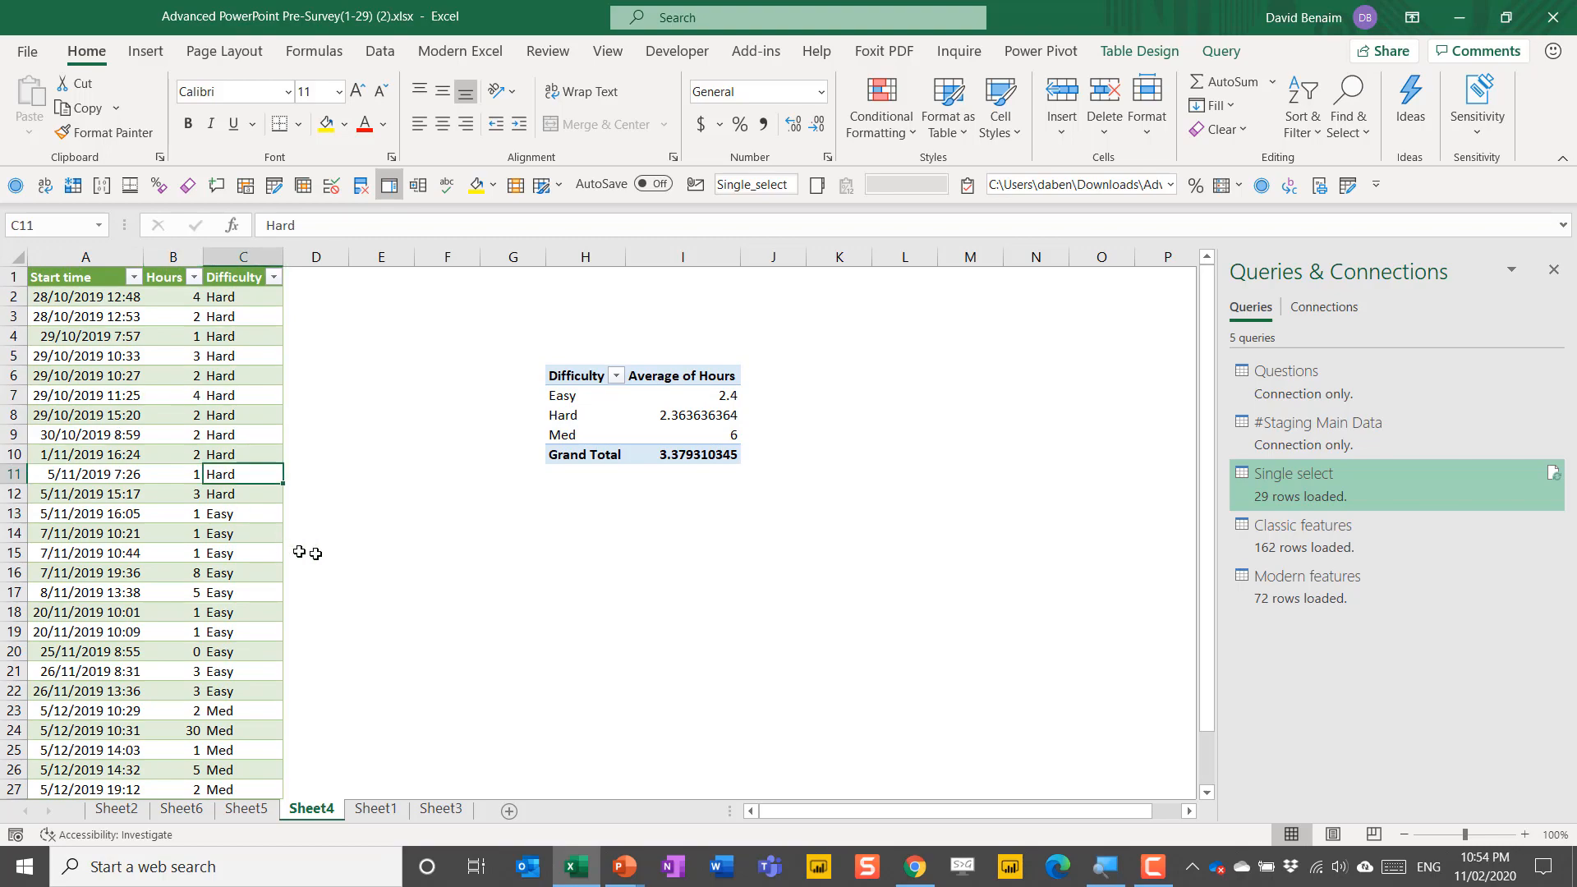
- Open the Modern features query for editing and include the Hours column in its first Removed Other Columns step
double_click(1287, 589)
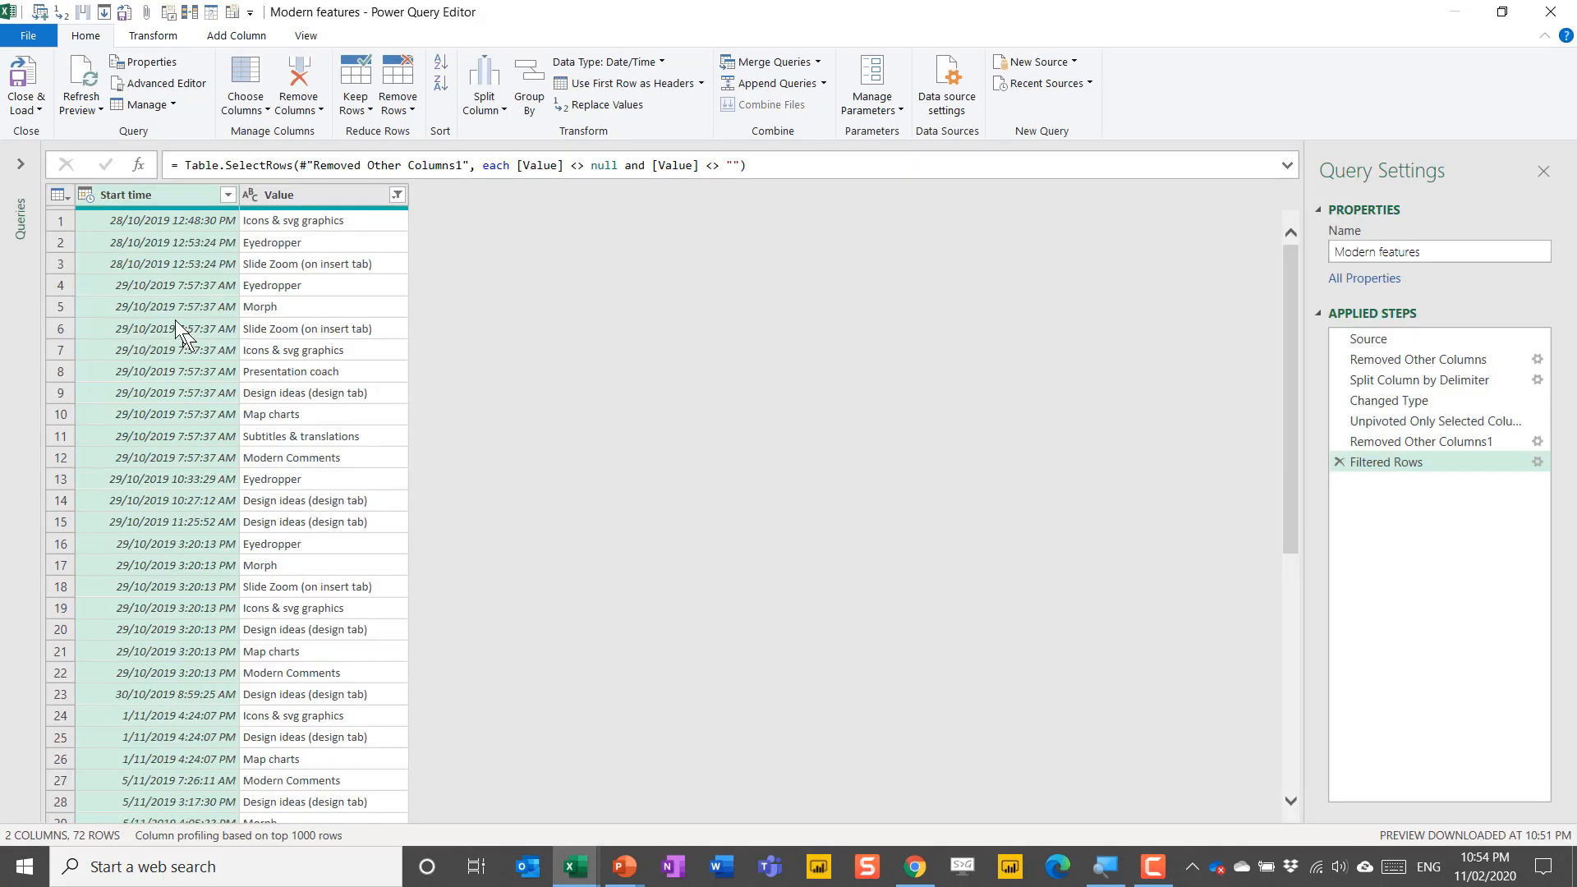
left_click(1408, 357)
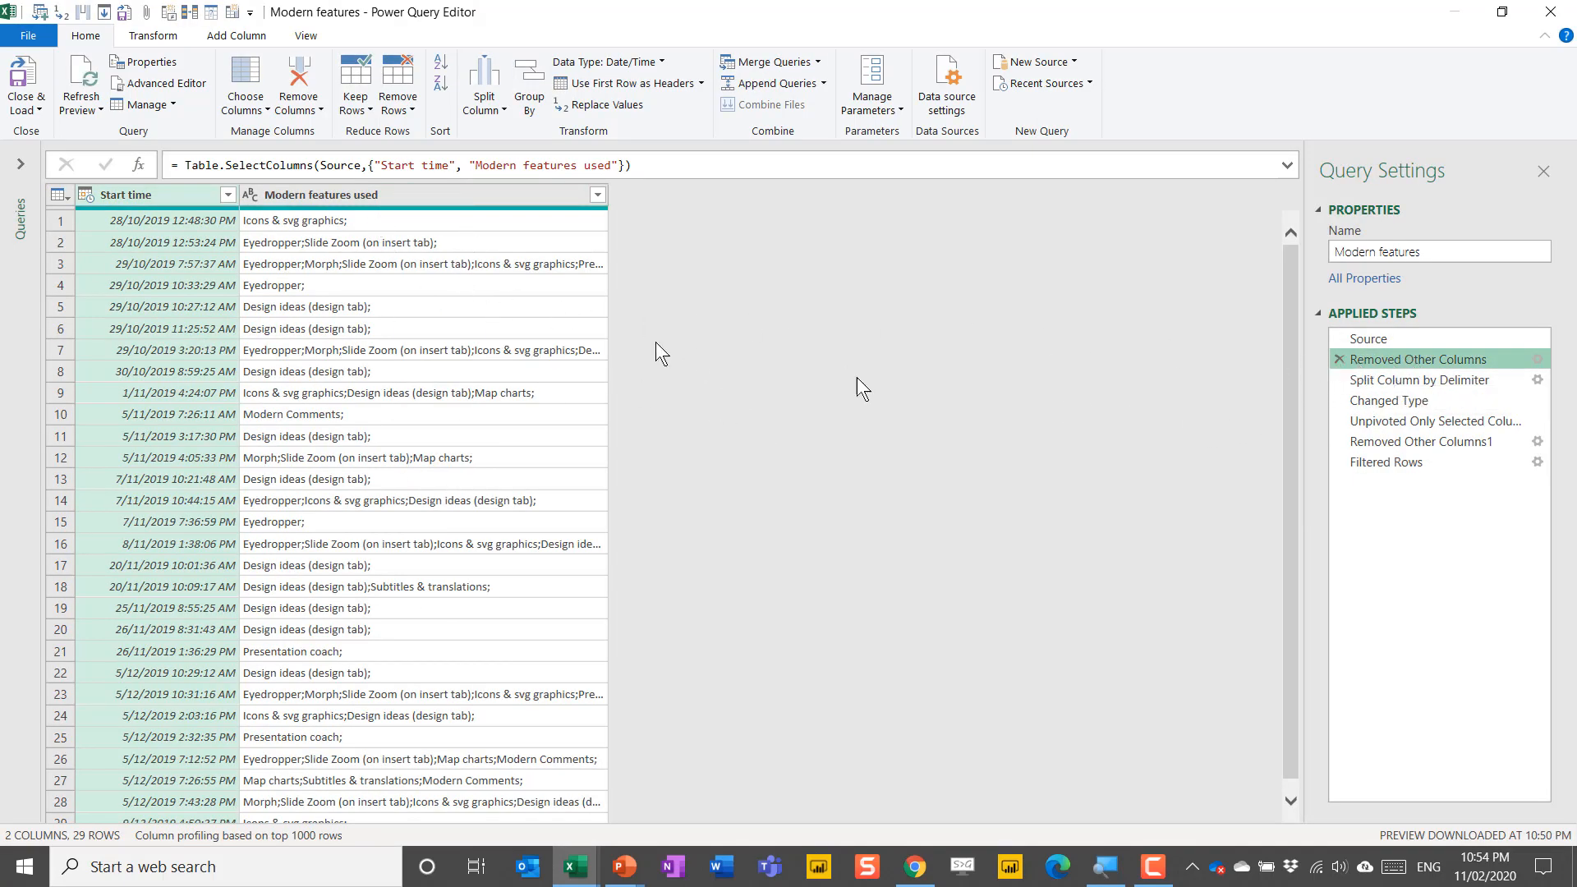
left_click(1537, 359)
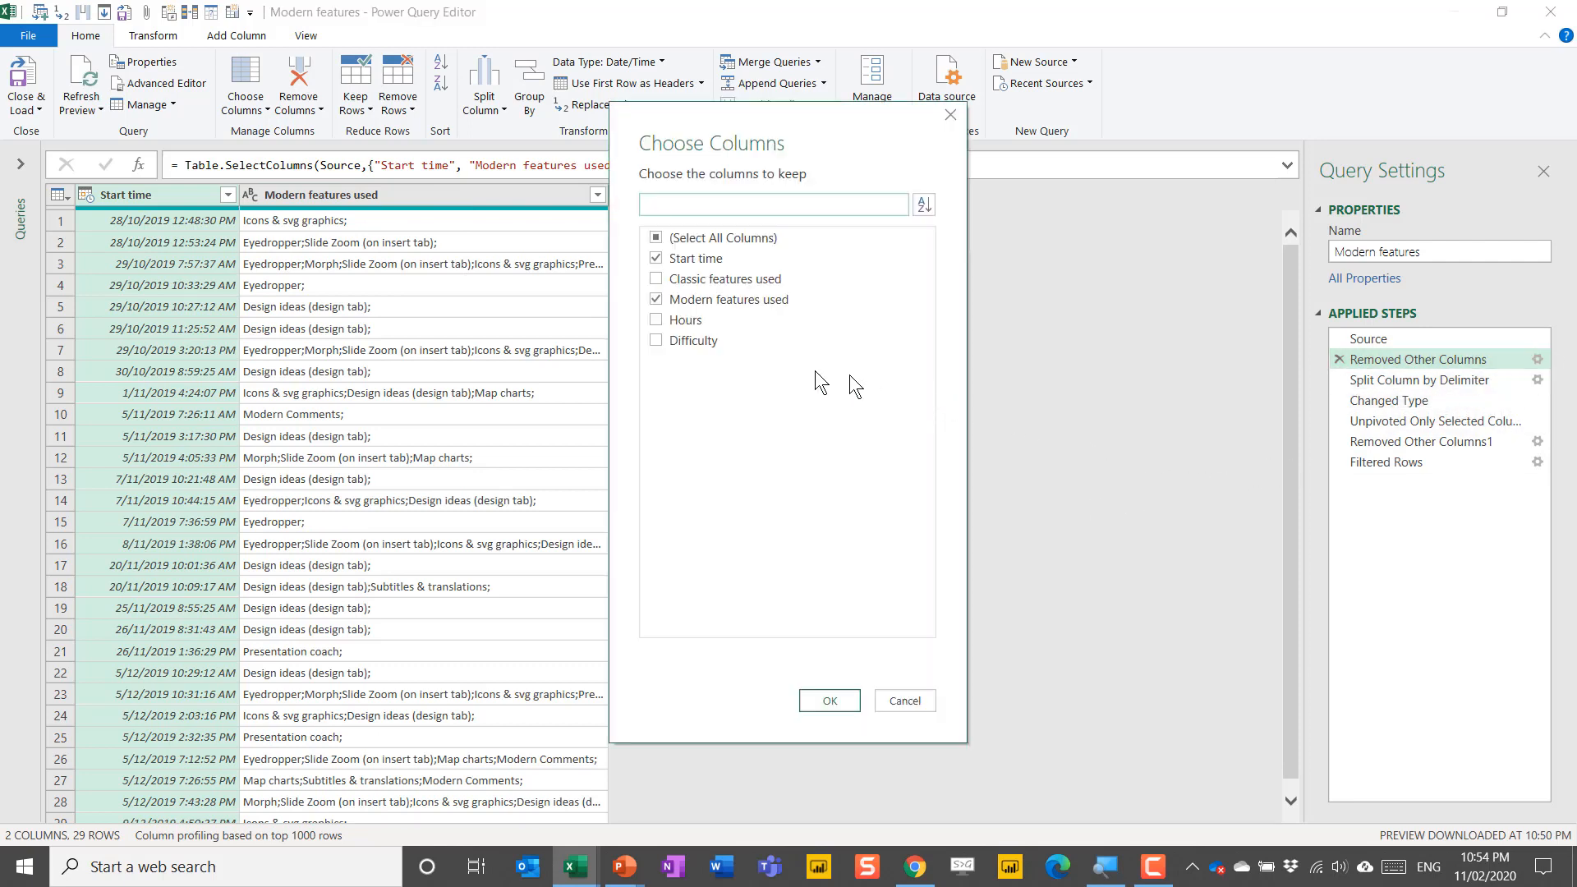
left_click(684, 321)
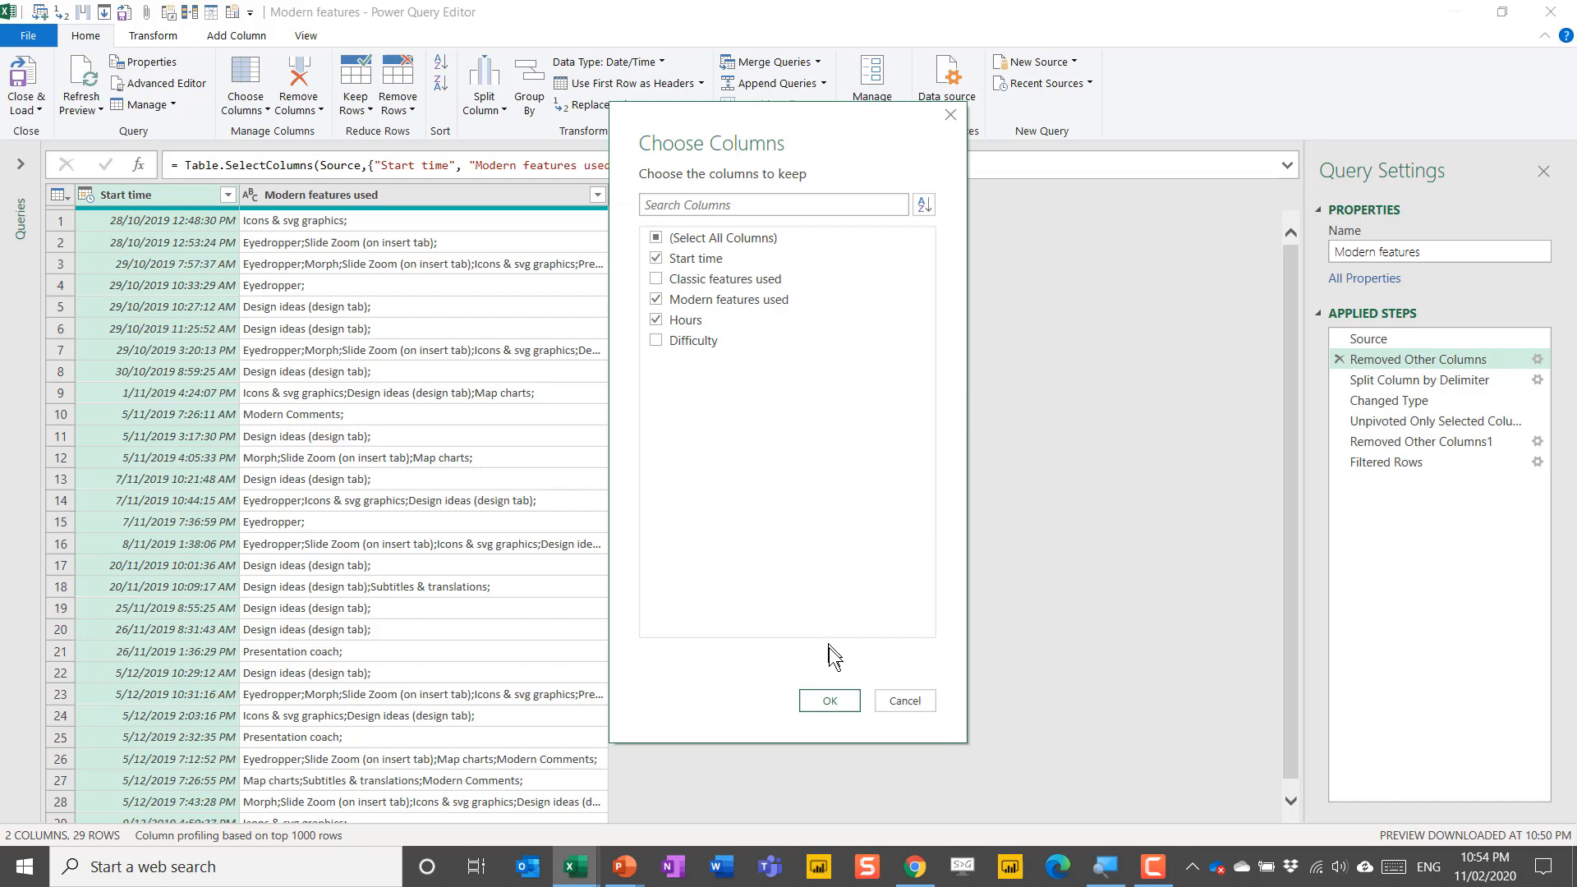
left_click(830, 701)
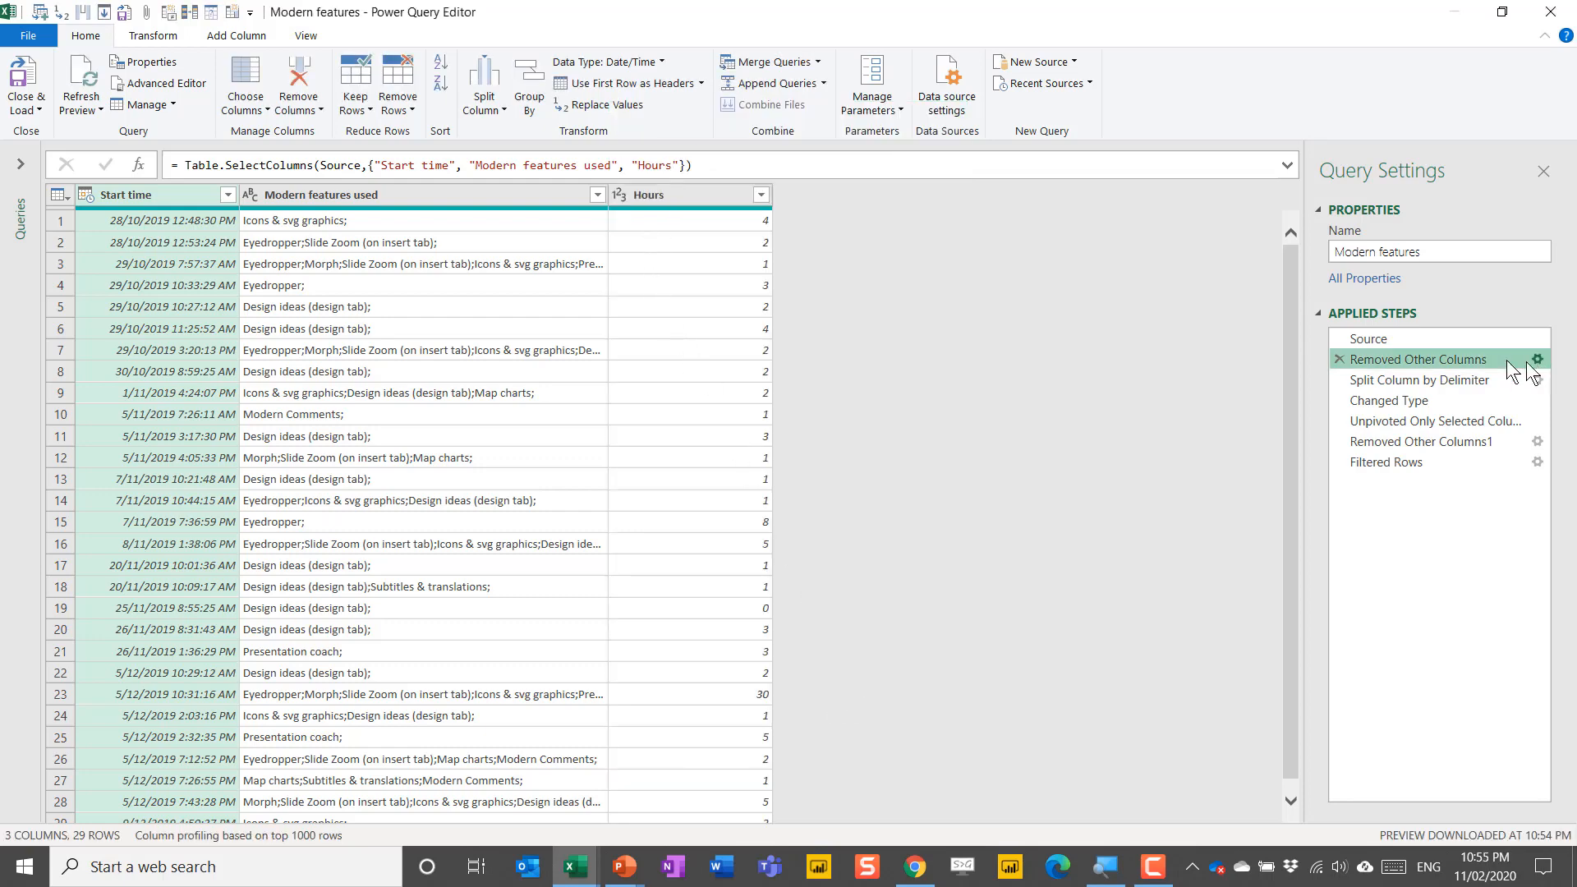
- Include the Hours column in the Removed Other Columns1 step and load the Modern features query back to Sheet6
left_click(1473, 448)
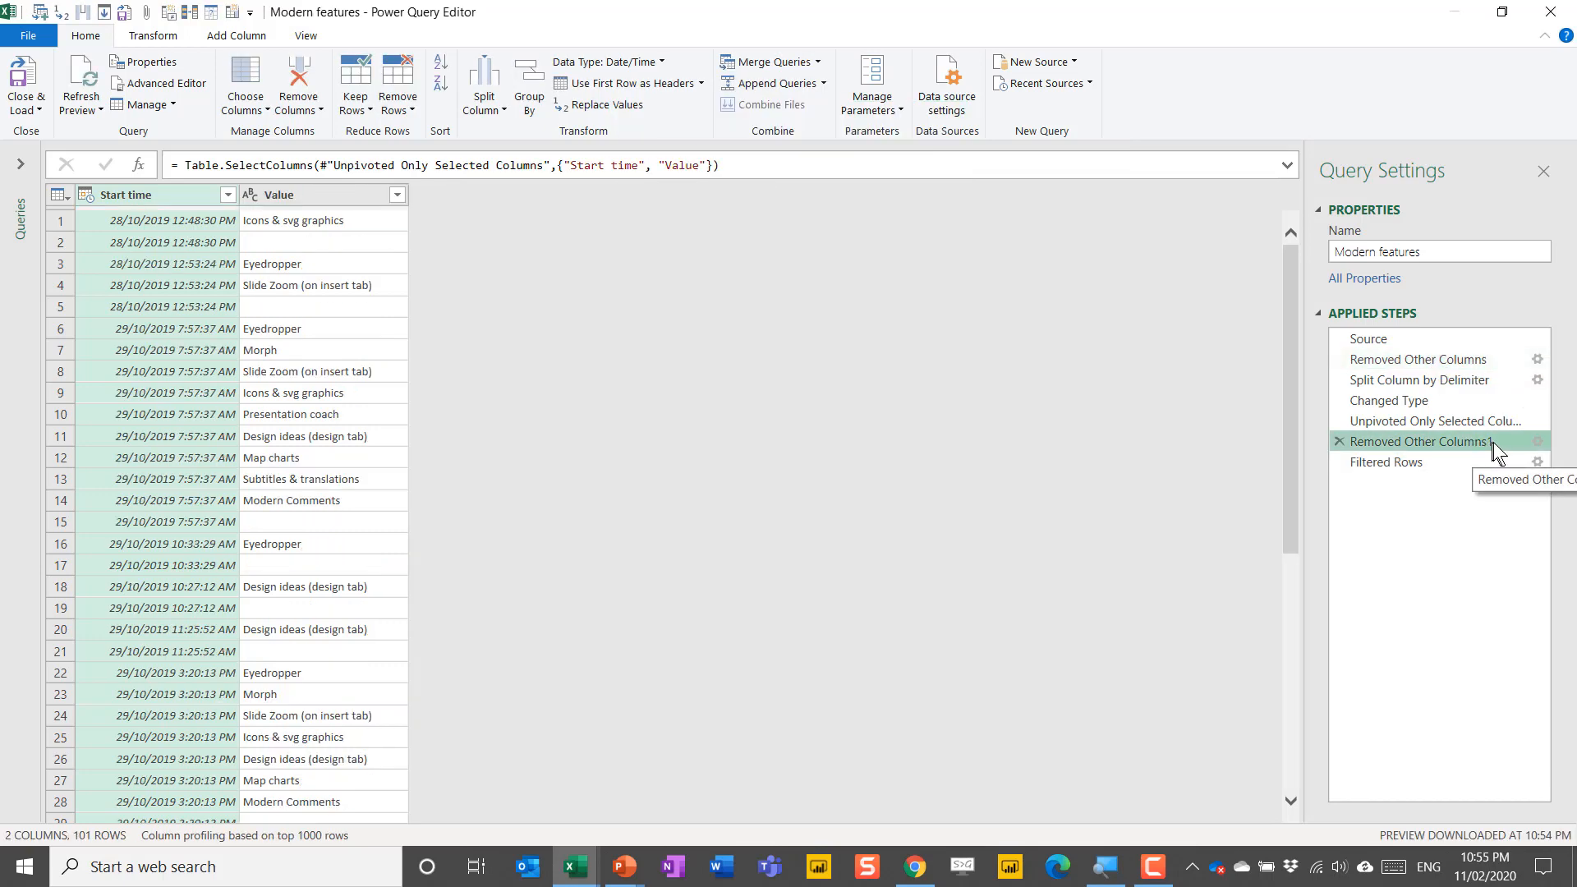
left_click(1538, 444)
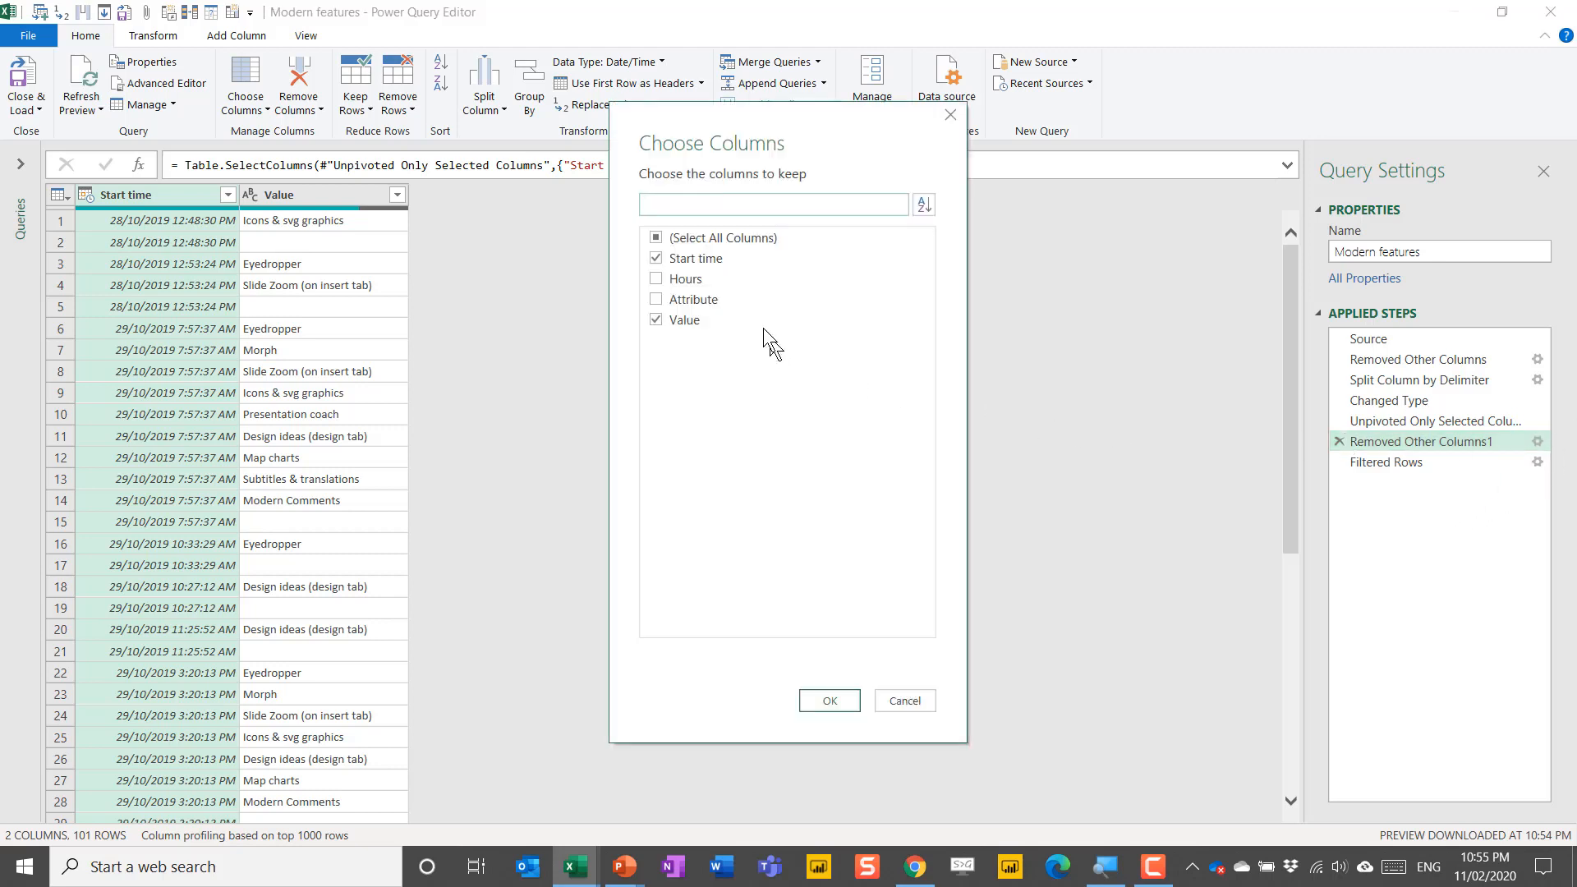
left_click(692, 279)
left_click(833, 703)
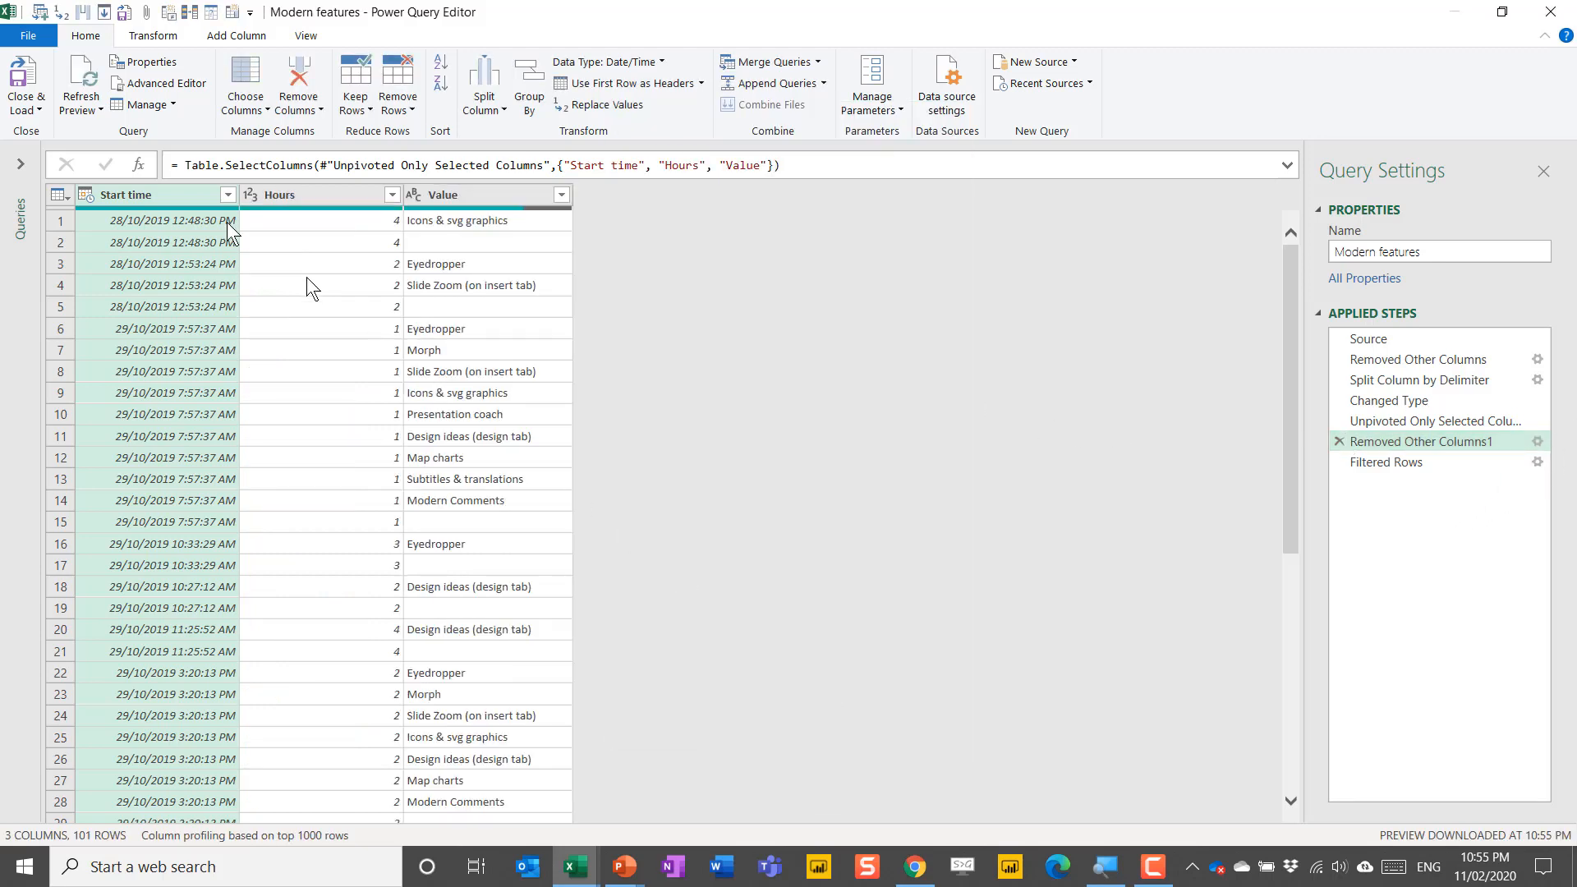
left_click(23, 76)
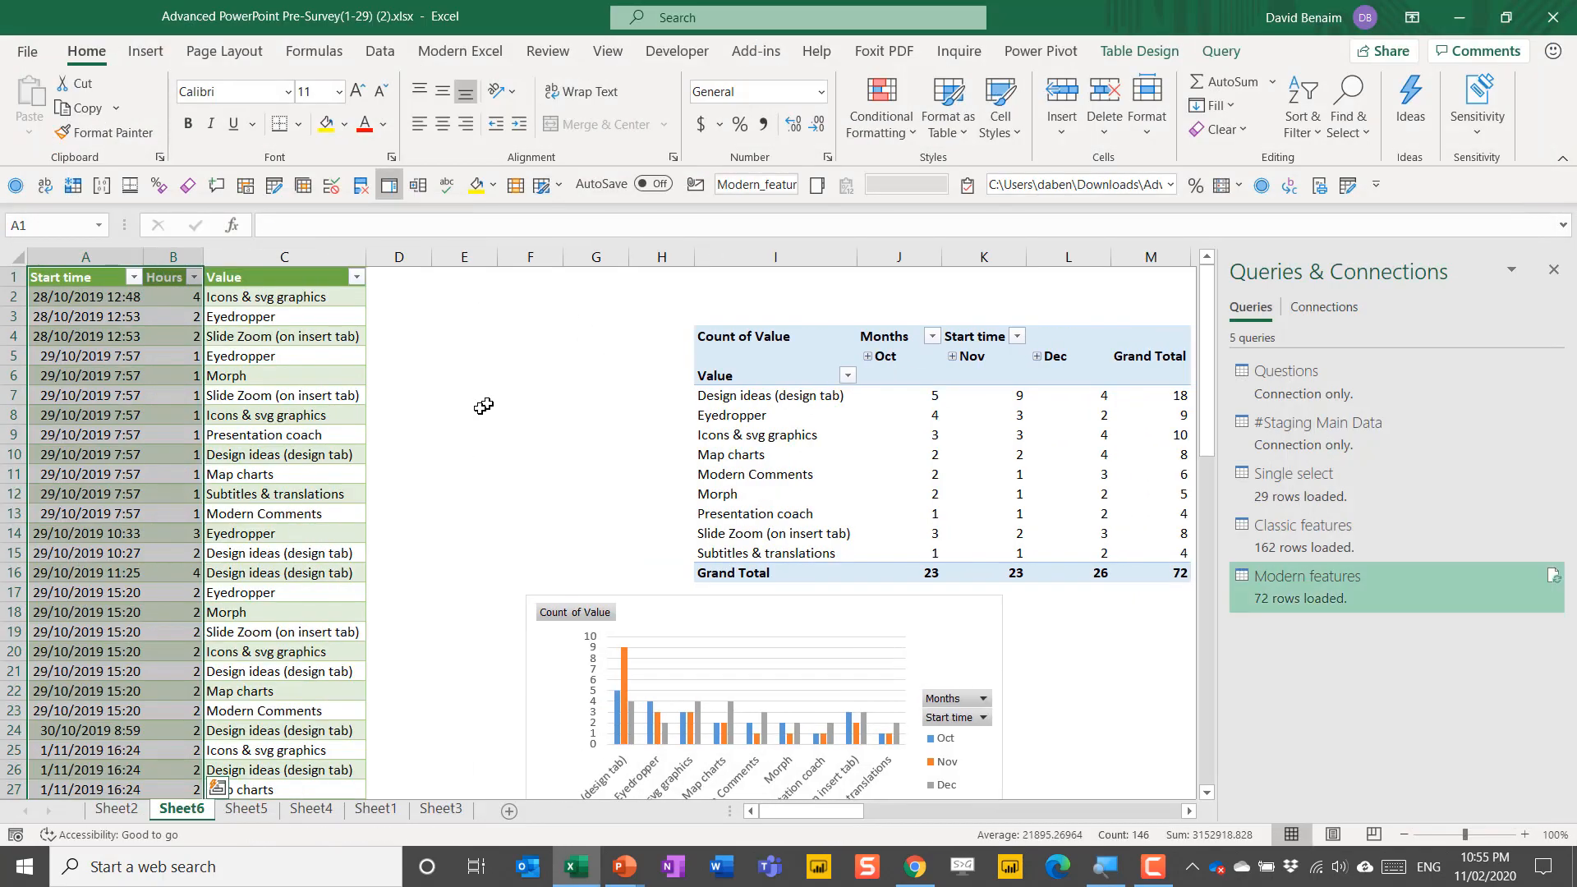
- Create a PivotTable from the Modern_features table on the existing worksheet Sheet6 at cell O4
left_click(175, 398)
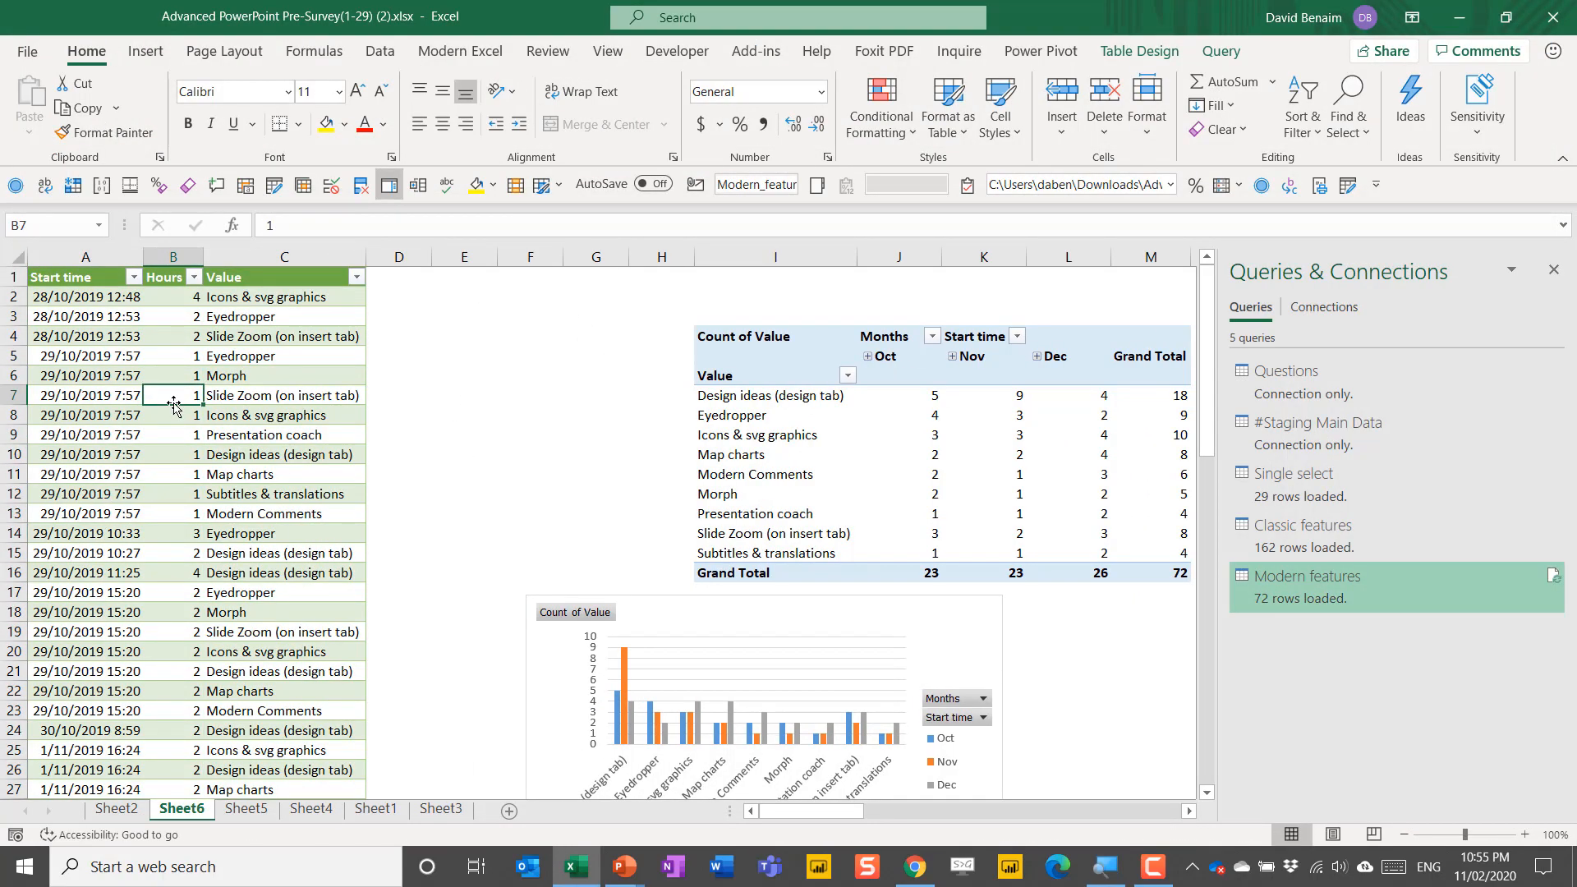
left_click(297, 333)
left_click(165, 393)
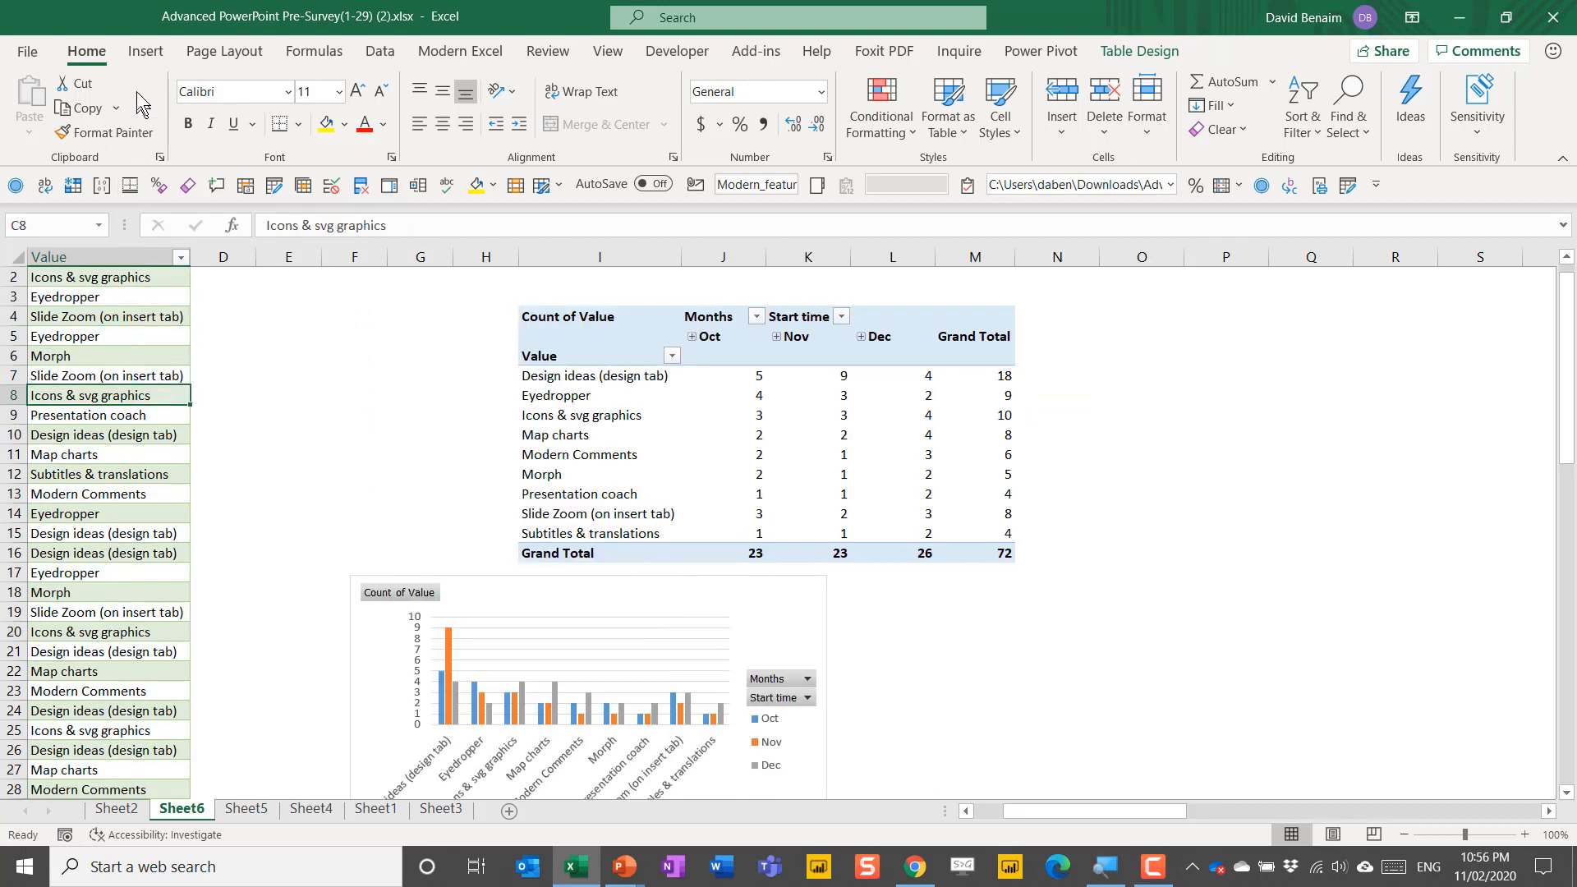
left_click(146, 51)
left_click(51, 119)
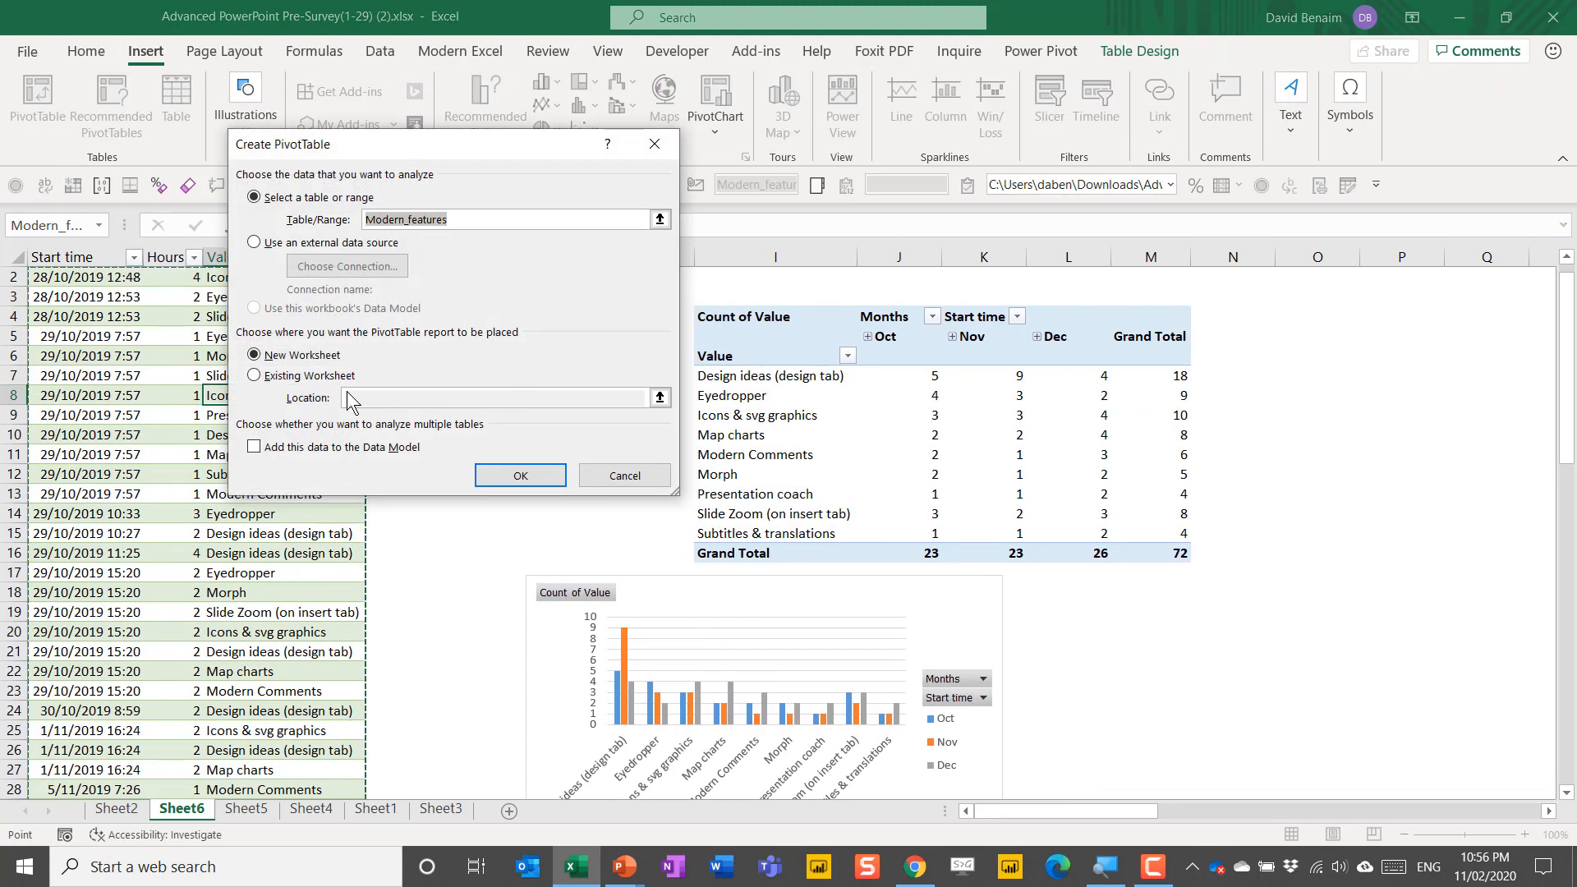
left_click(283, 377)
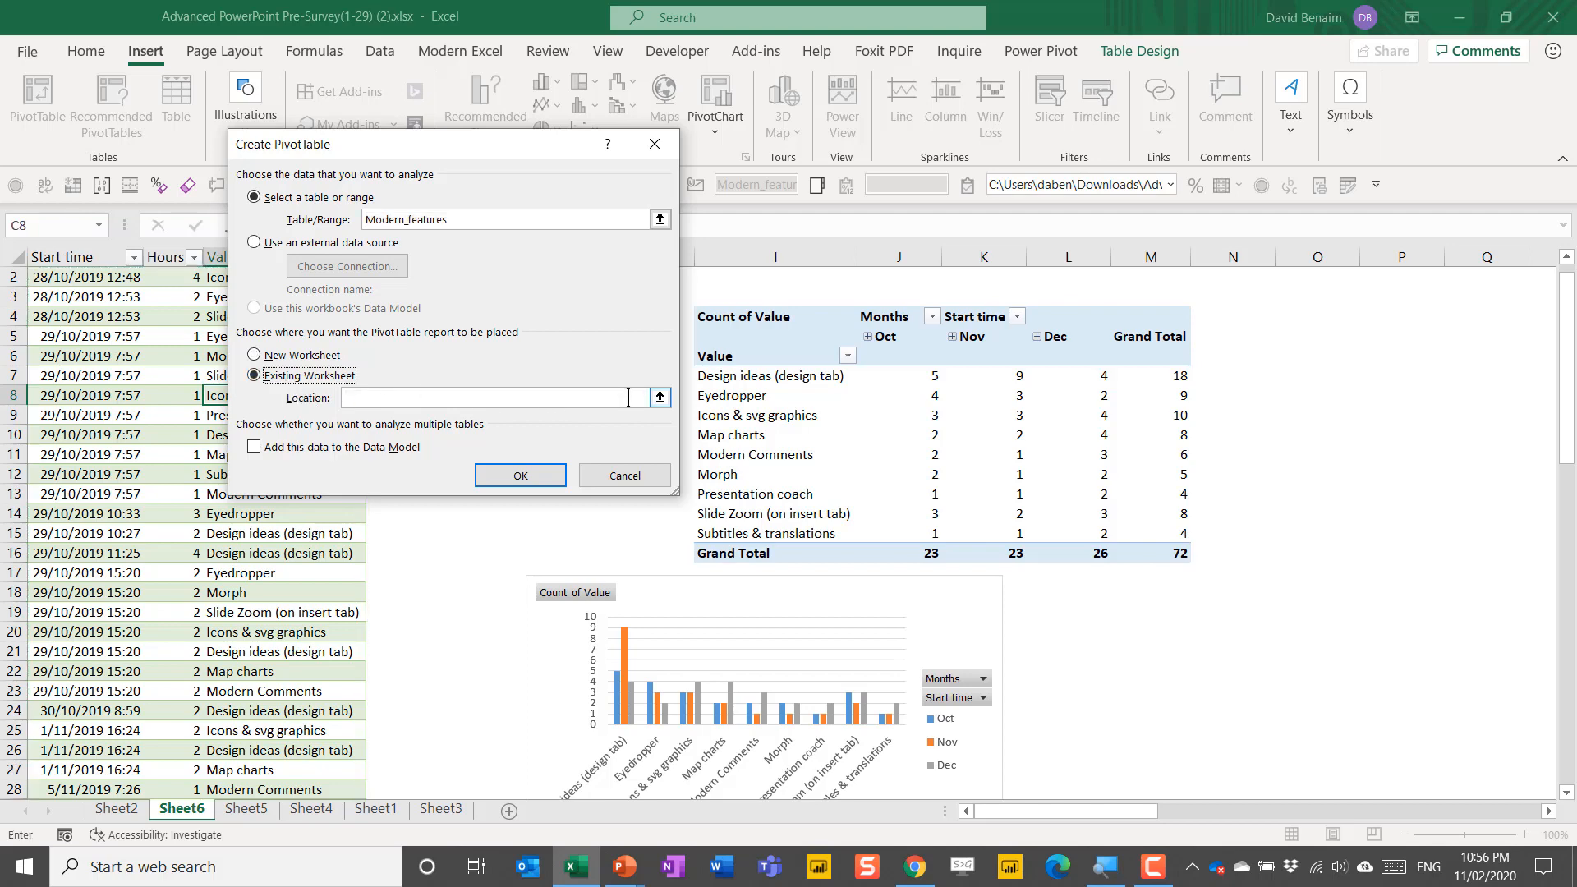
left_click(660, 397)
left_click(1323, 320)
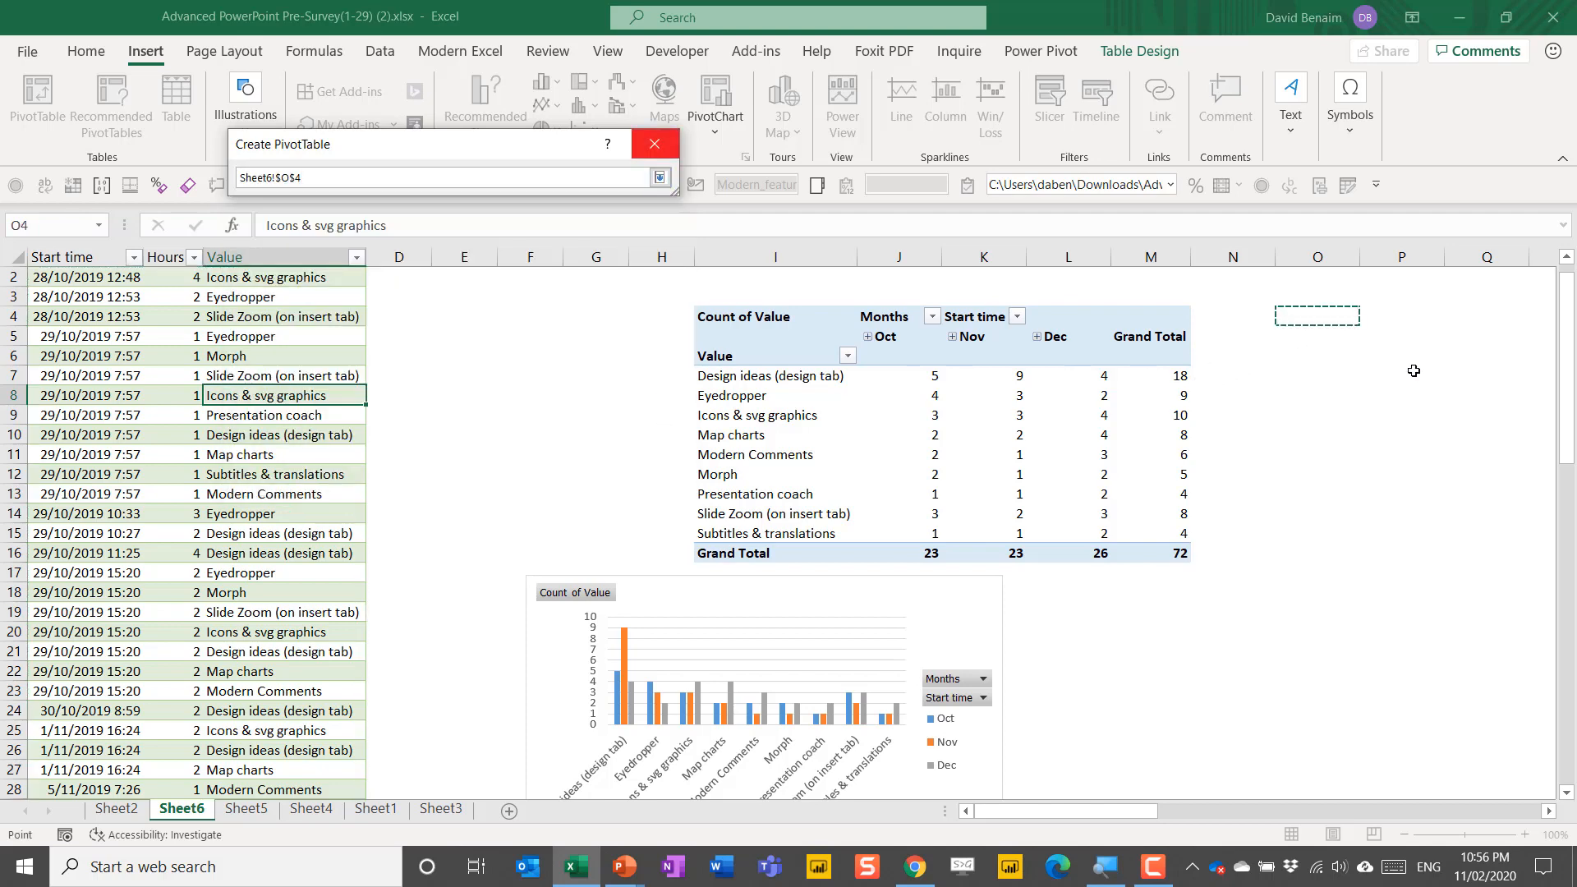
key("Return")
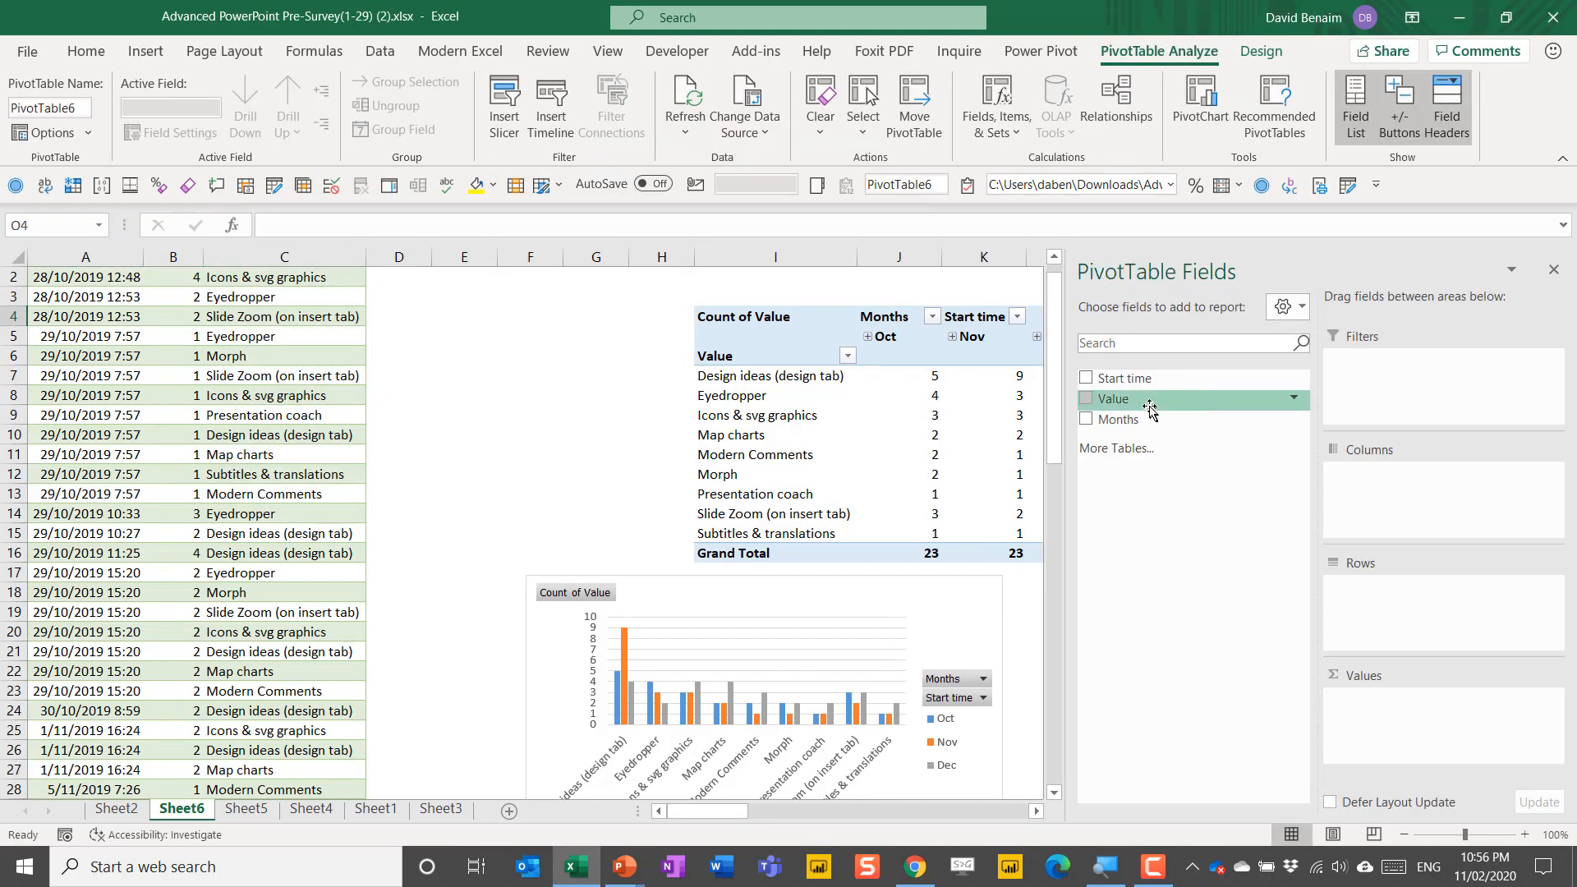
- Refresh the existing Count of Value PivotTable on Sheet6 to bring in the added Hours field
right_click(917, 337)
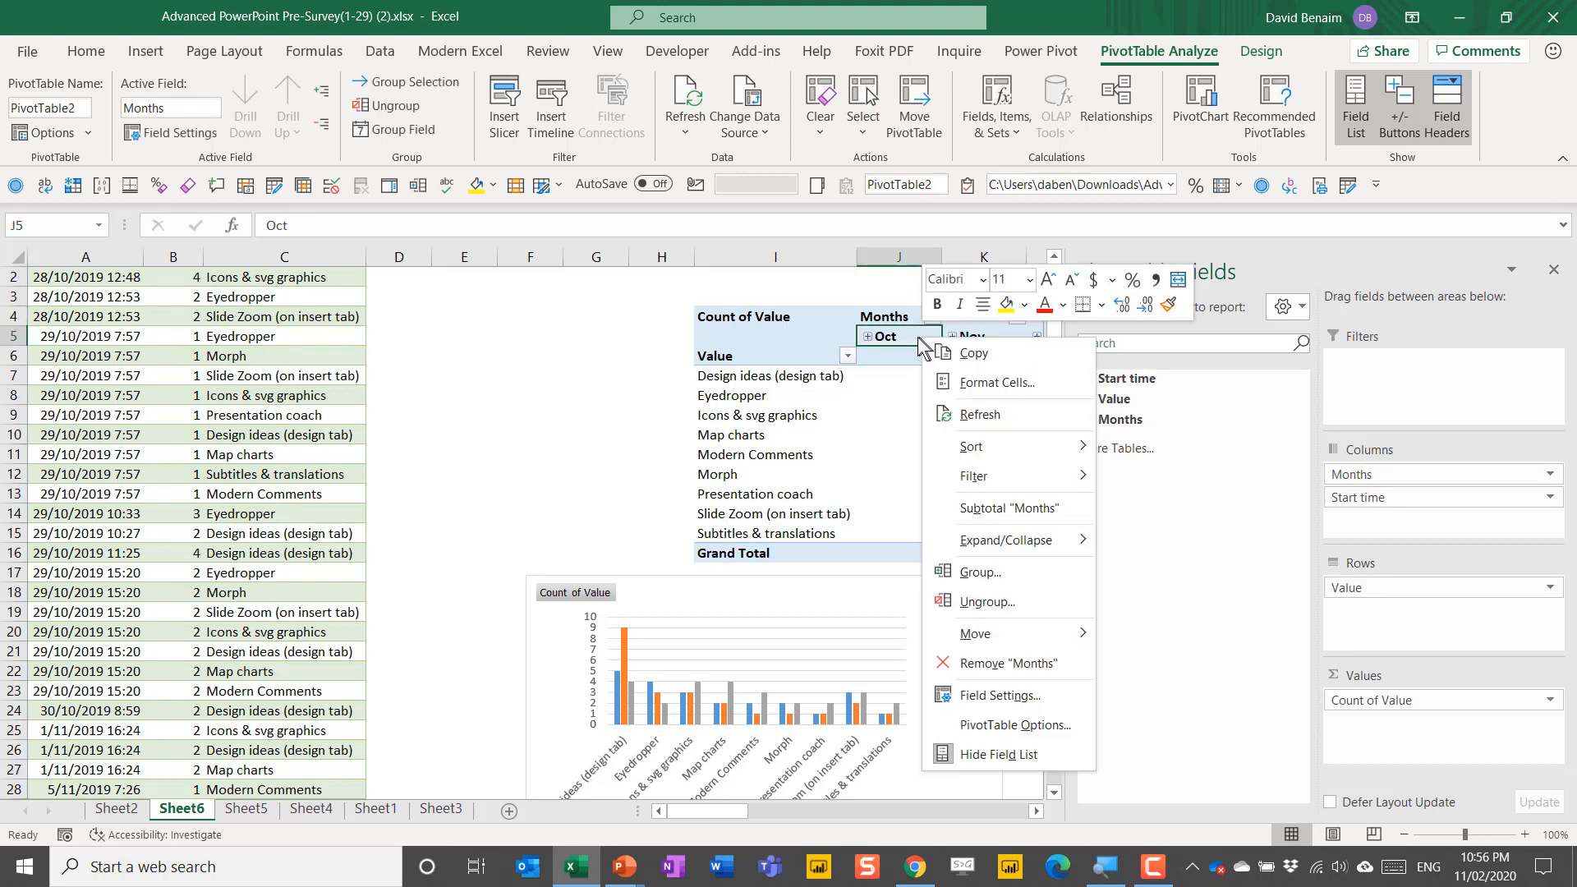
left_click(979, 414)
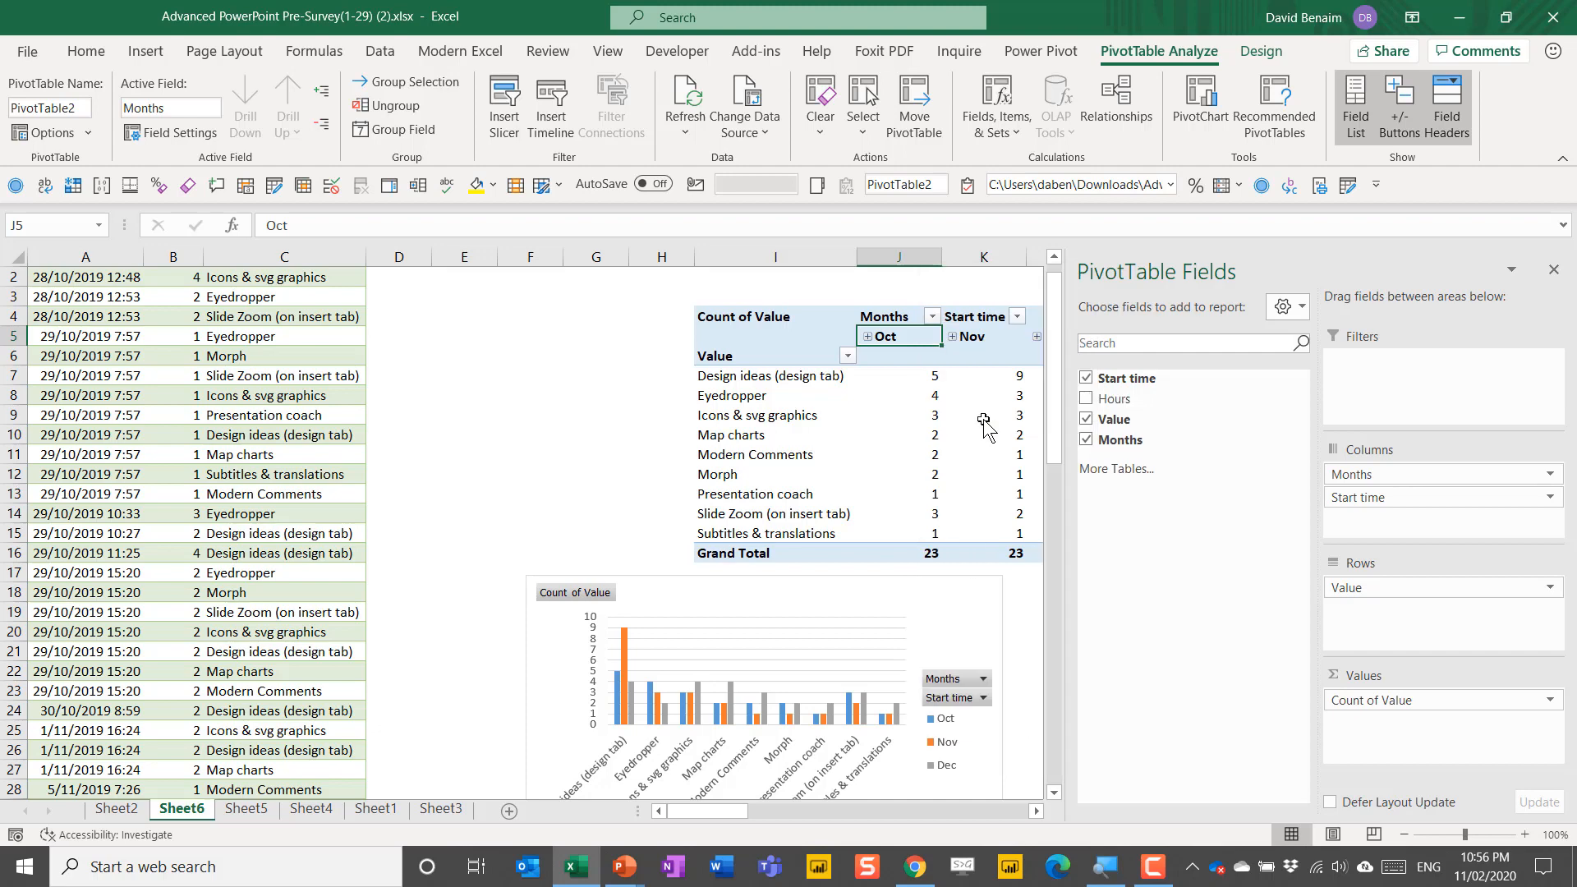
left_click(978, 298)
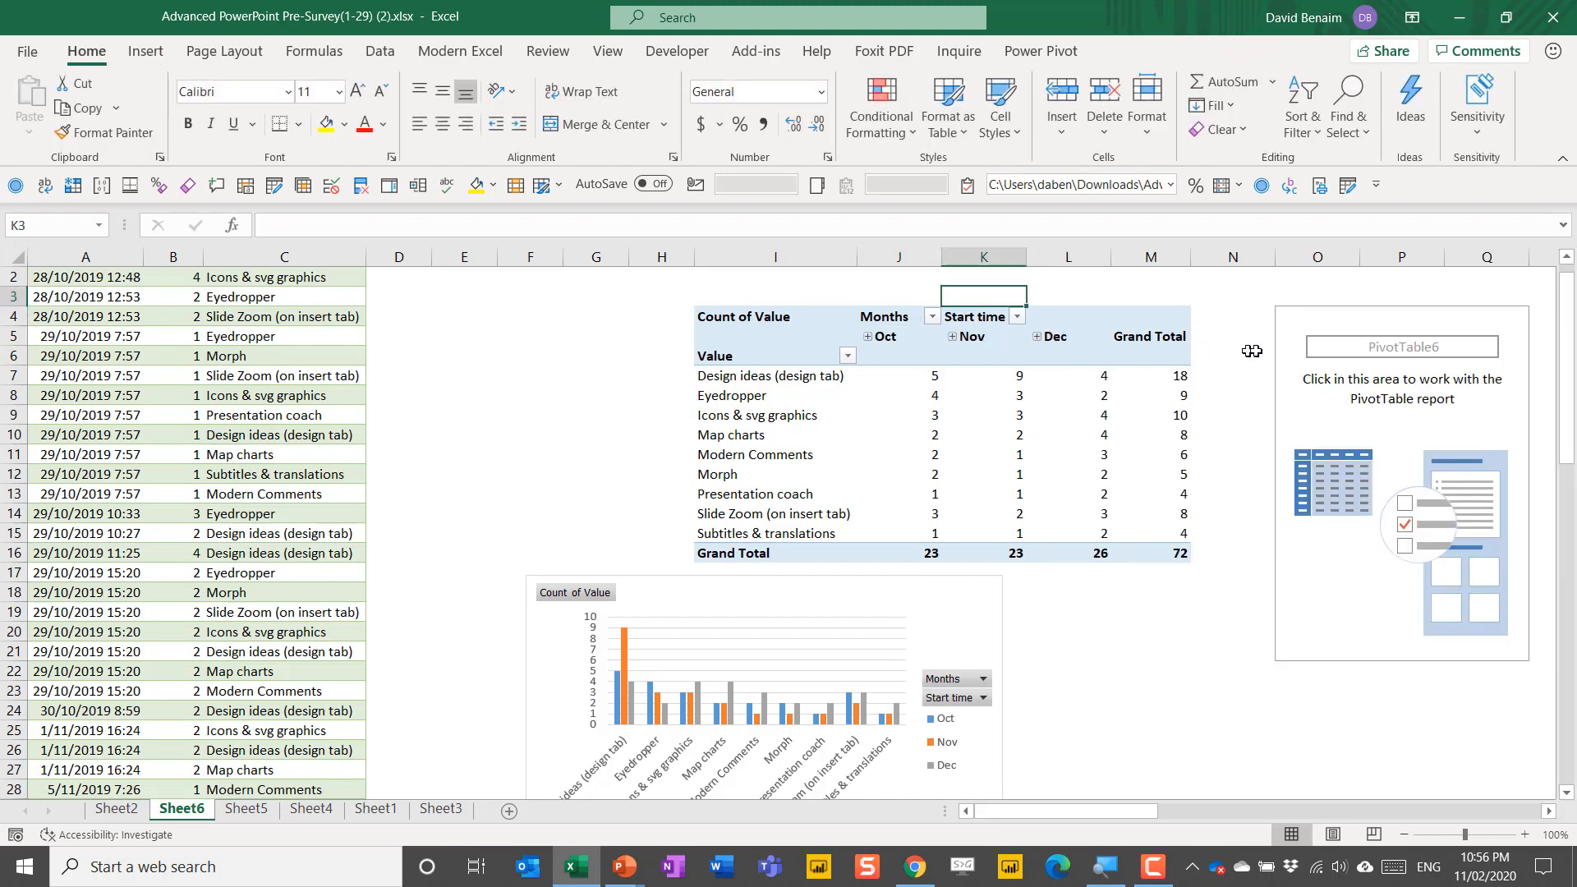
- Sum the Hours field in the new PivotTable at O4 and list Months in its rows
left_click(1303, 354)
left_click_drag(1114, 399, 1401, 716)
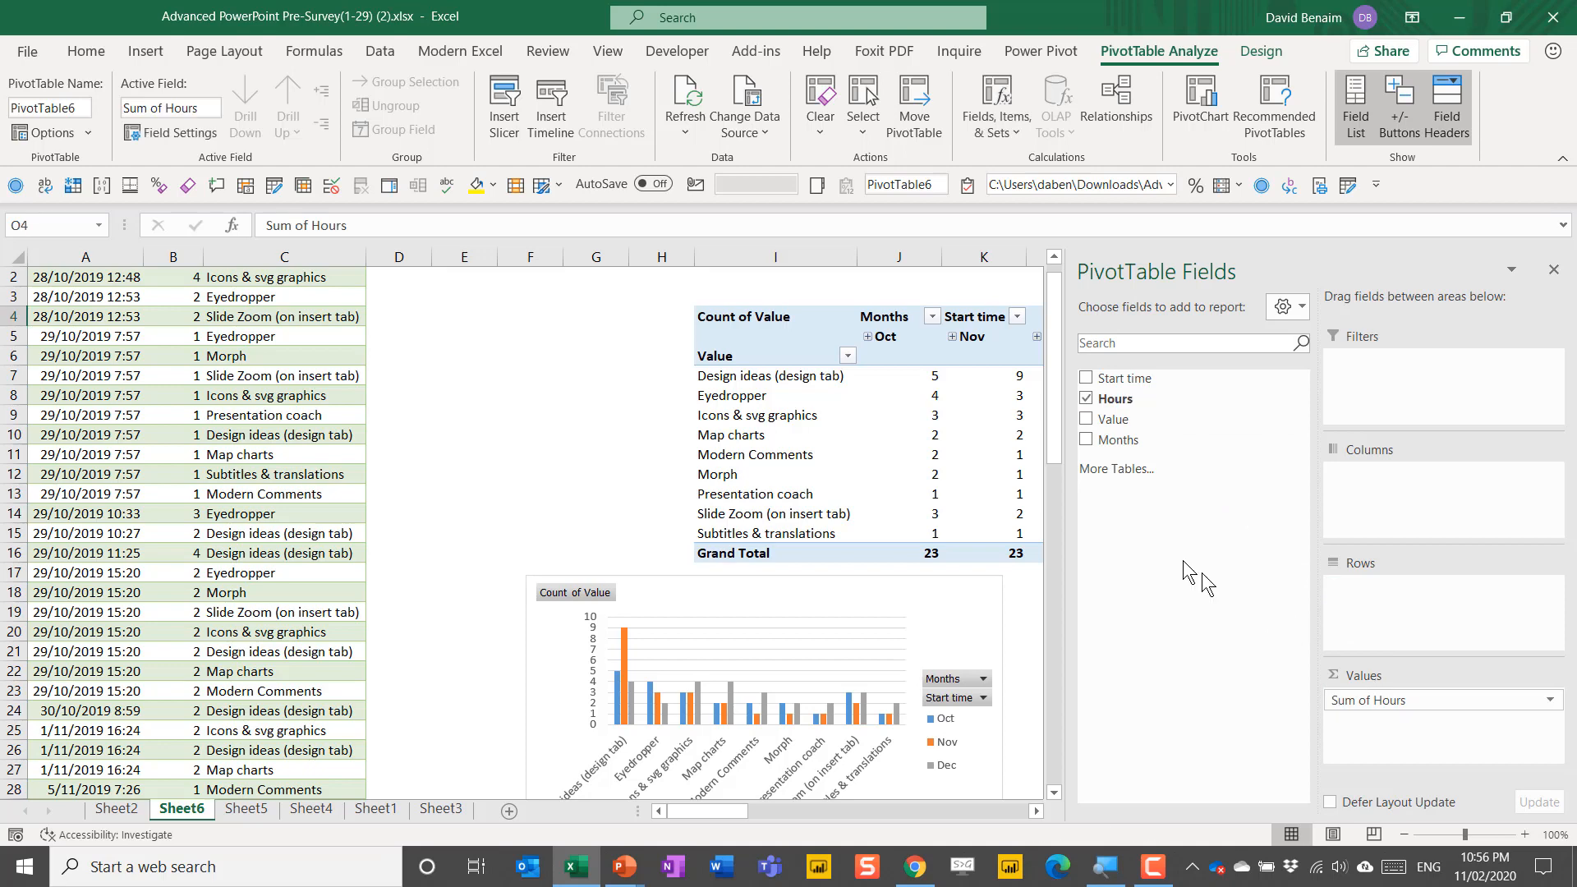
left_click(1088, 439)
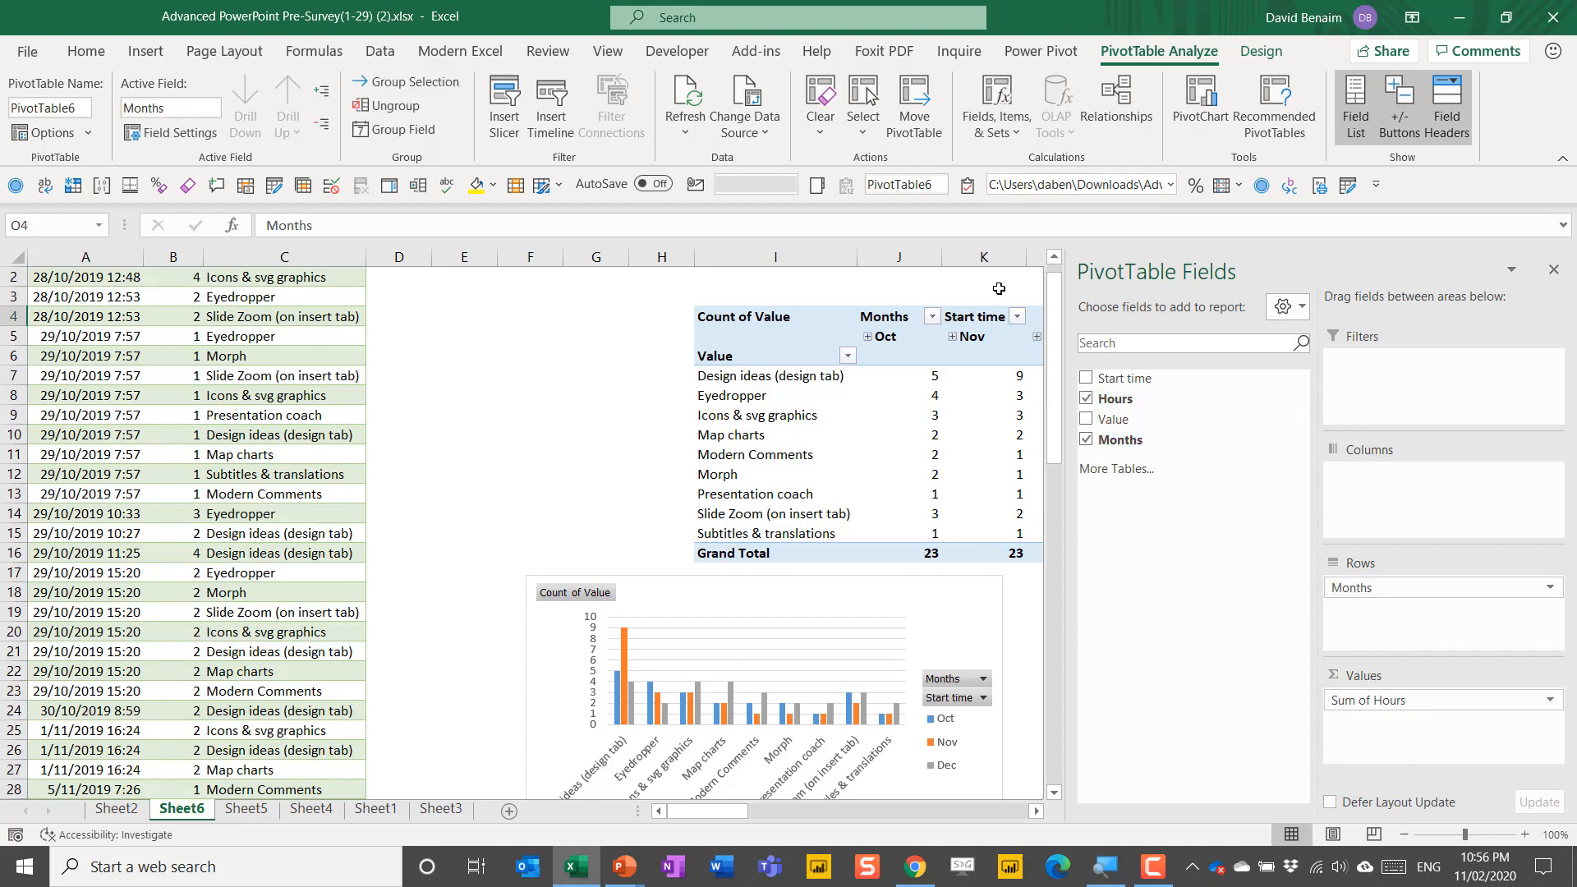
left_click(1000, 289)
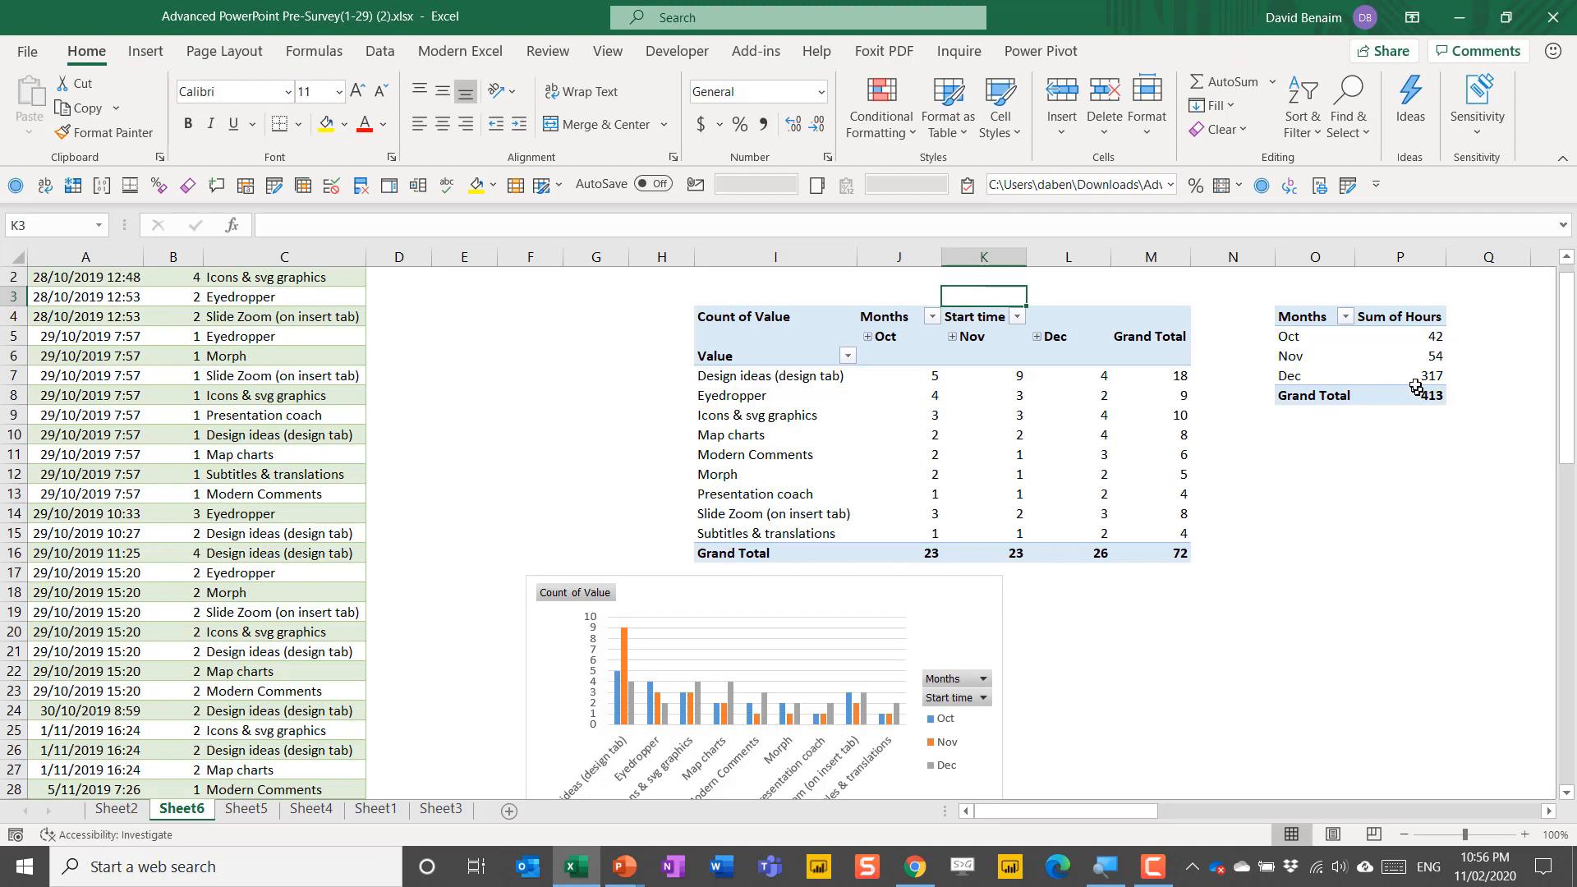
- Summarize the Hours values in Sheet6's Months PivotTable by average instead of sum
left_click_drag(1402, 452, 1331, 434)
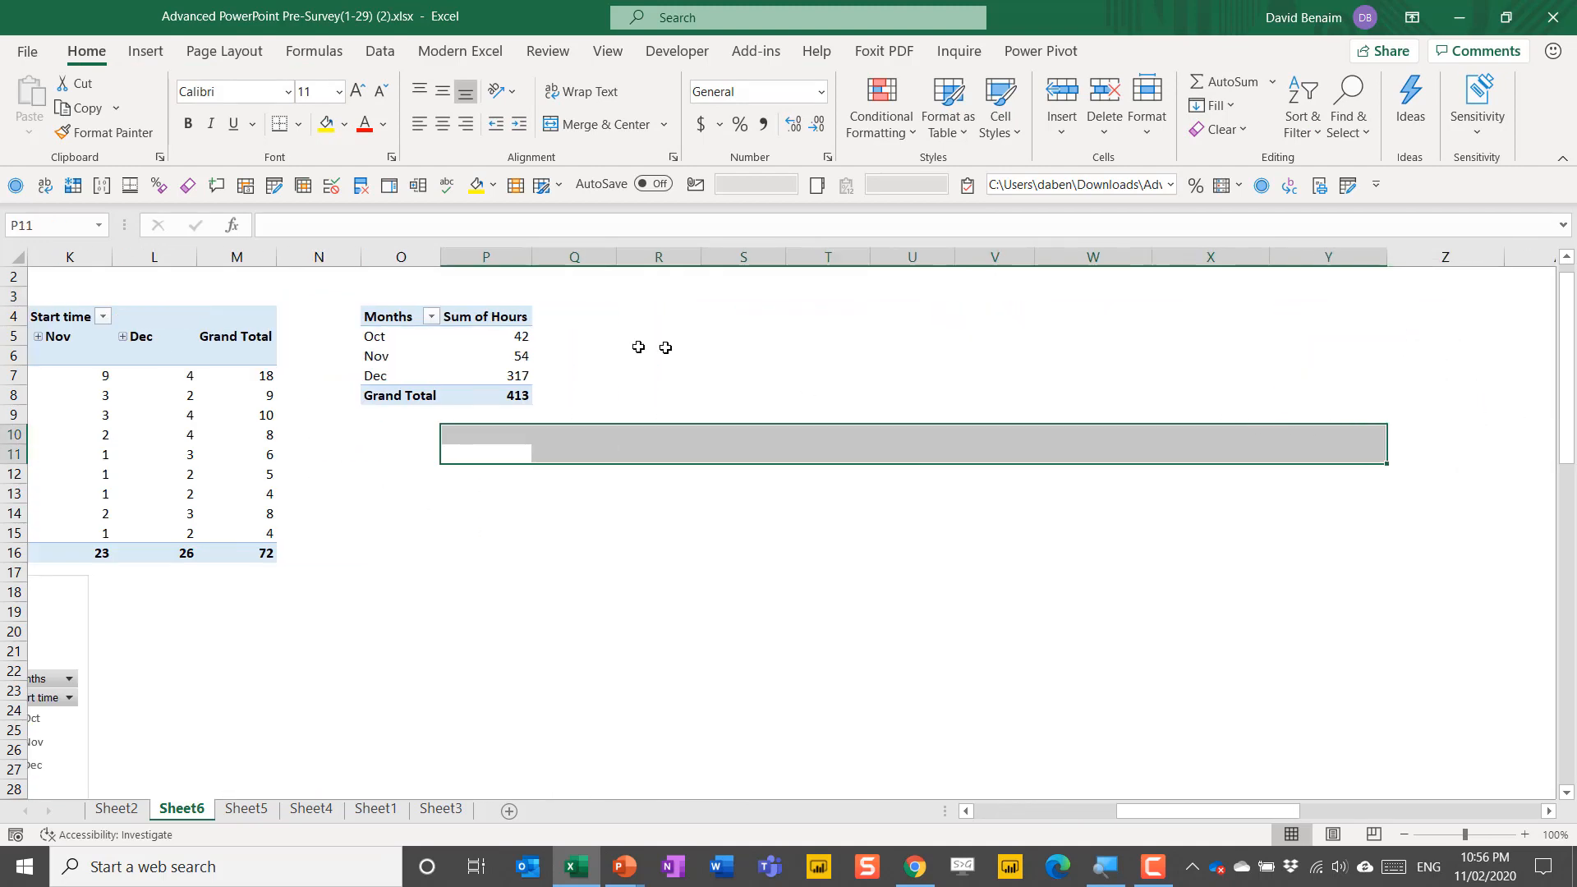
left_click(508, 356)
right_click(509, 358)
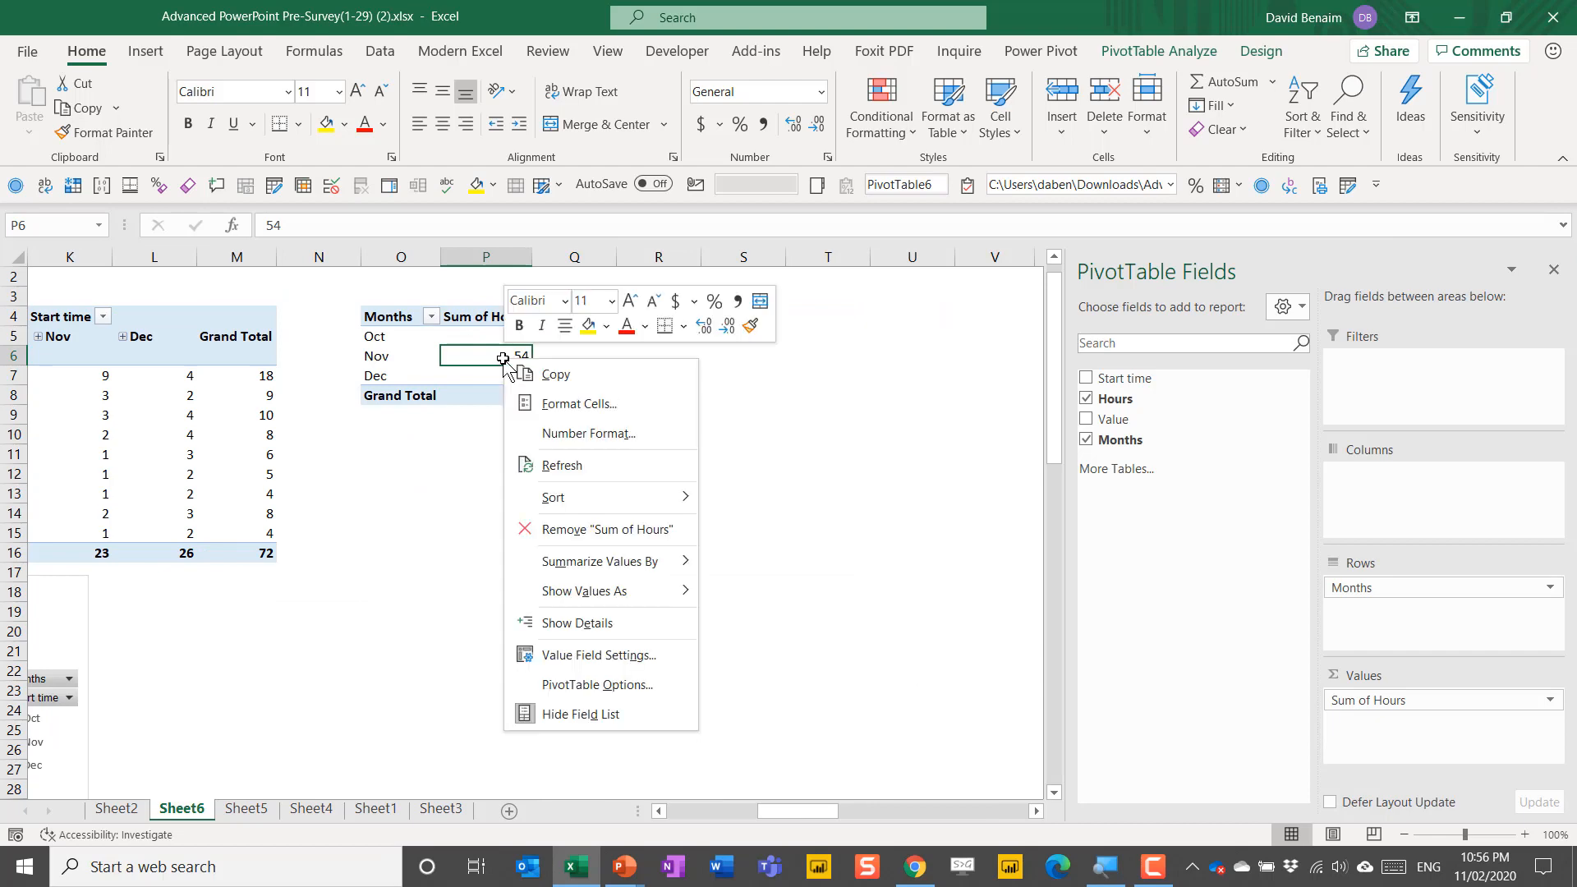
mouse_move(588, 562)
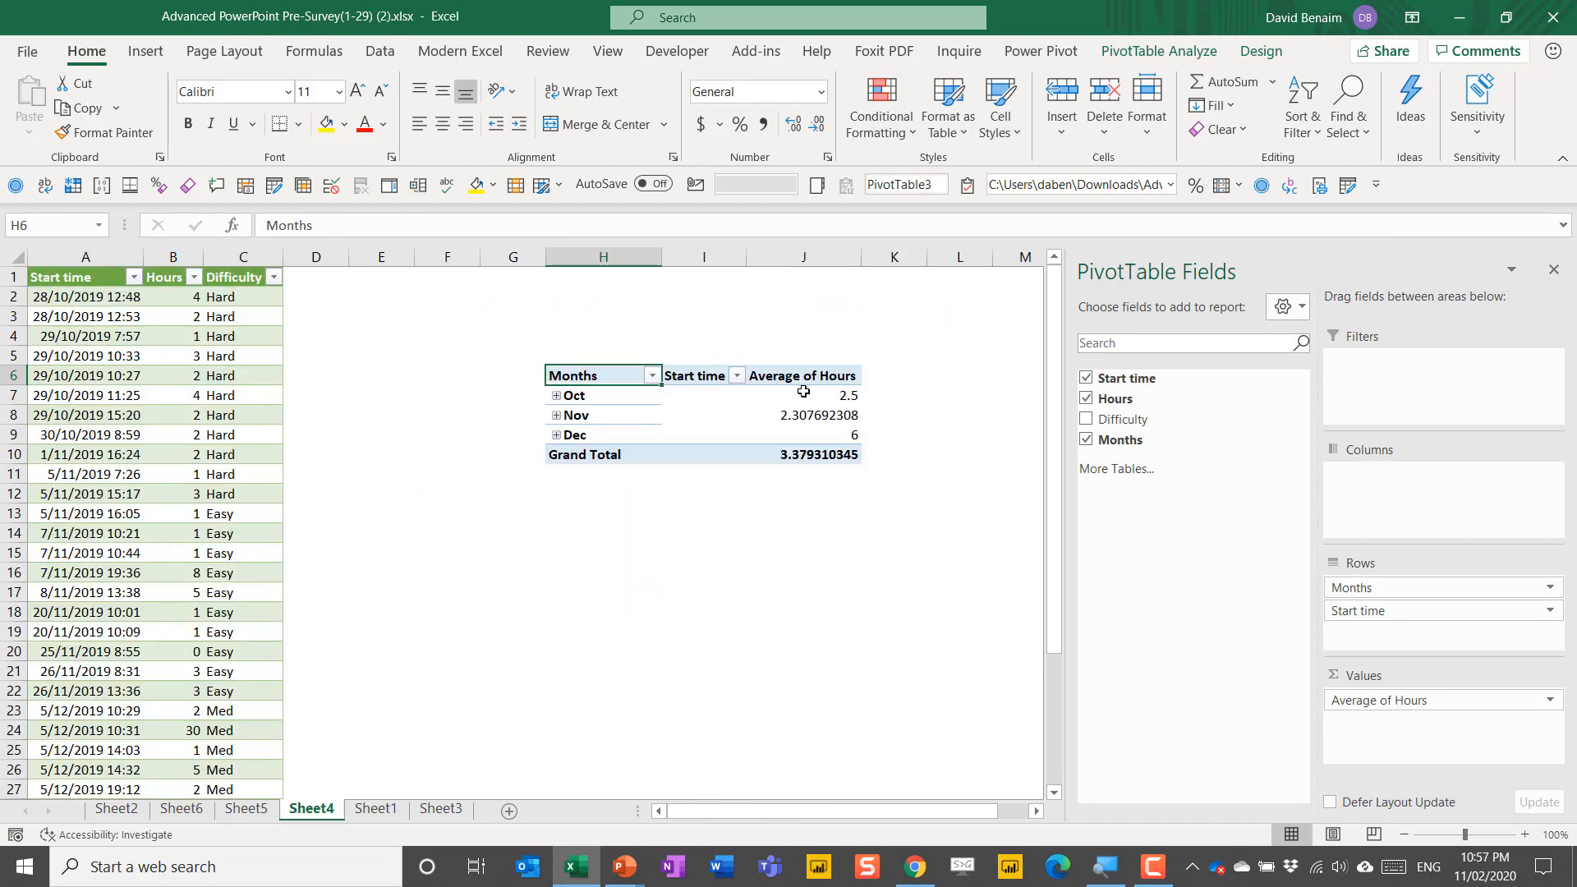
- Summarize the Sheet4 PivotTable's Hours values by sum instead of average, and return to the Months PivotTable on Sheet6
left_click_drag(803, 392, 825, 437)
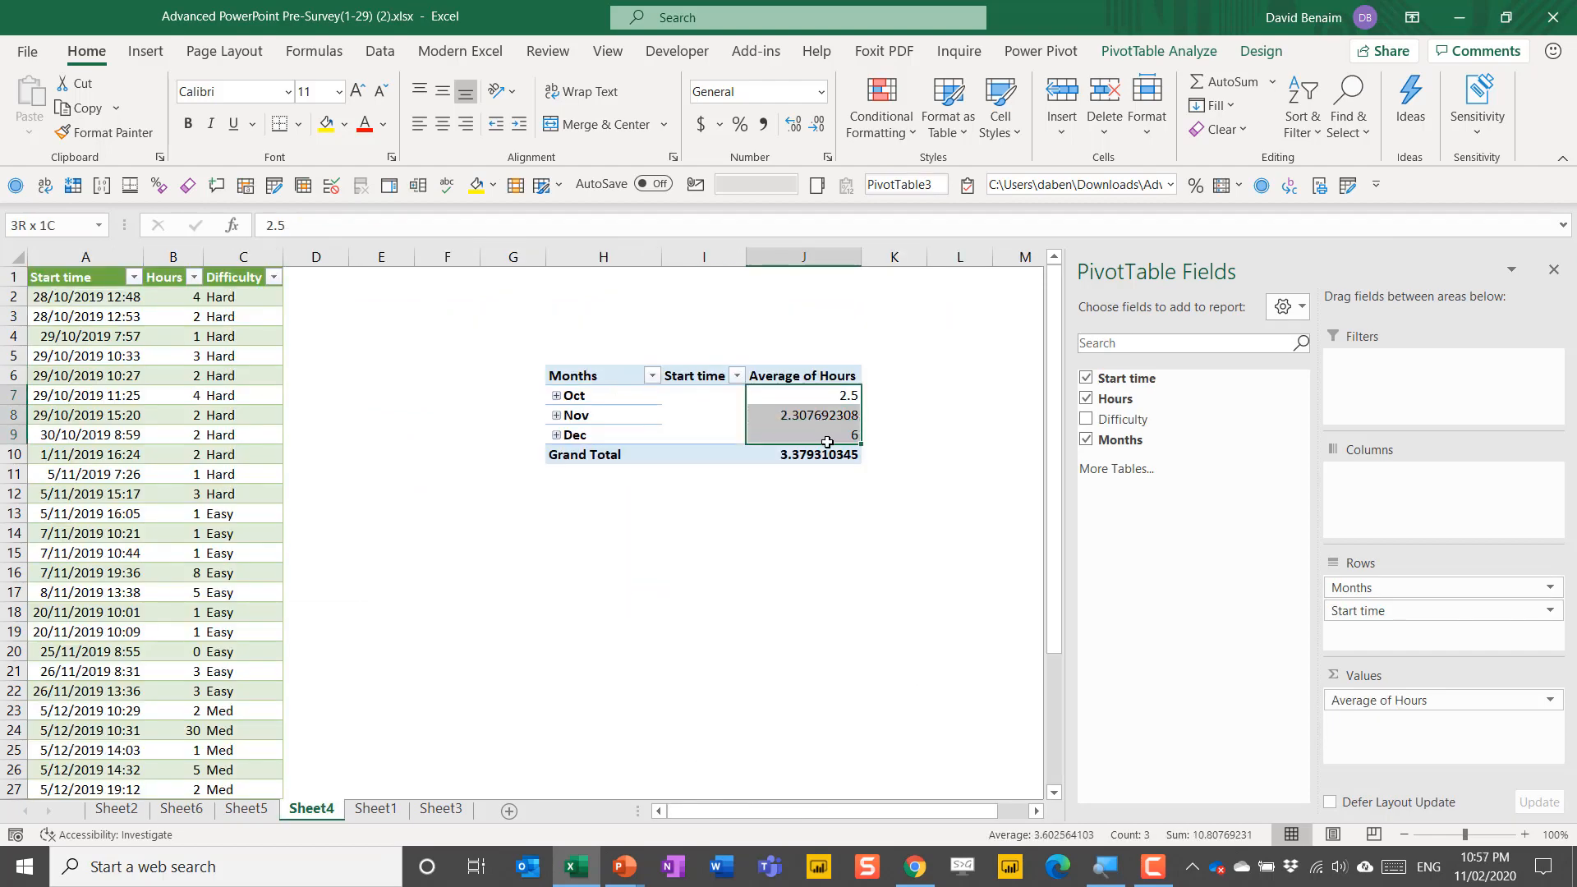
left_click(822, 416)
right_click(823, 415)
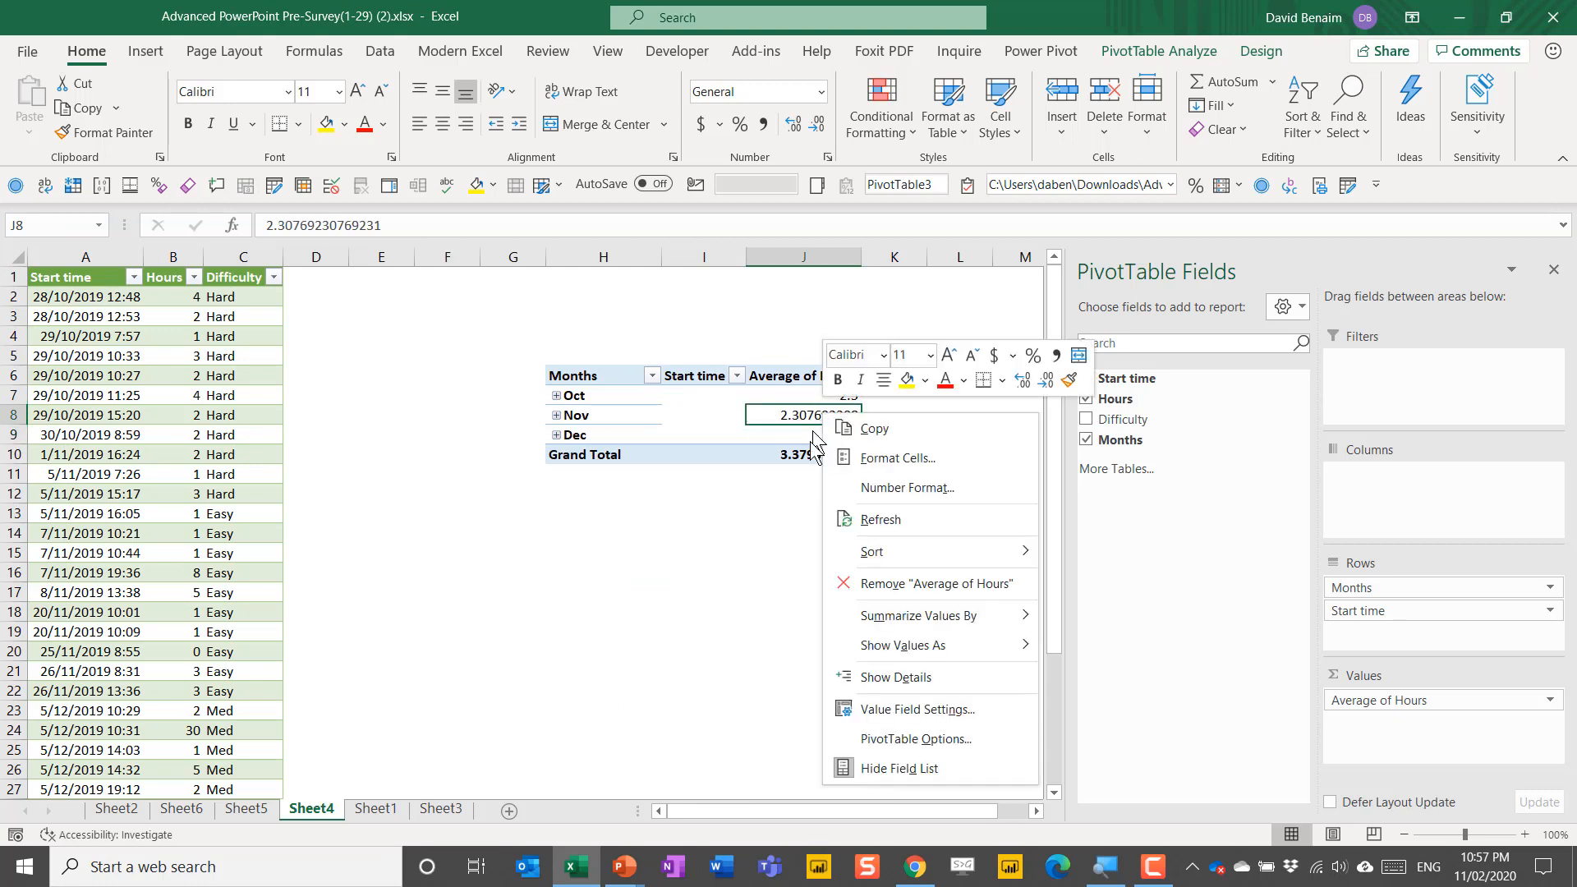
mouse_move(945, 616)
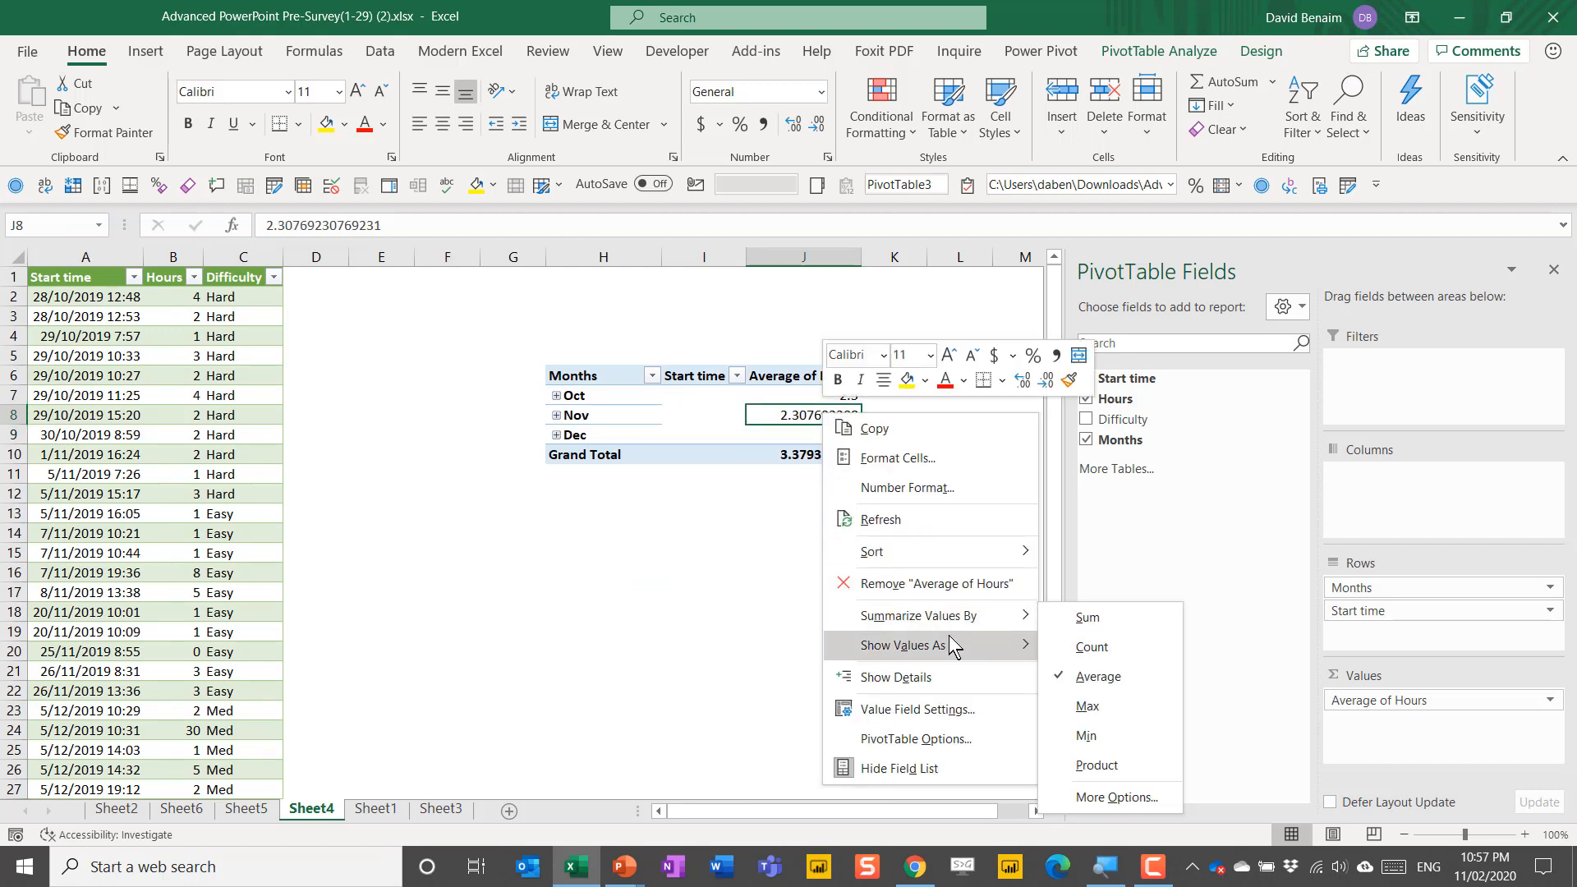
left_click(1060, 618)
left_click(795, 457)
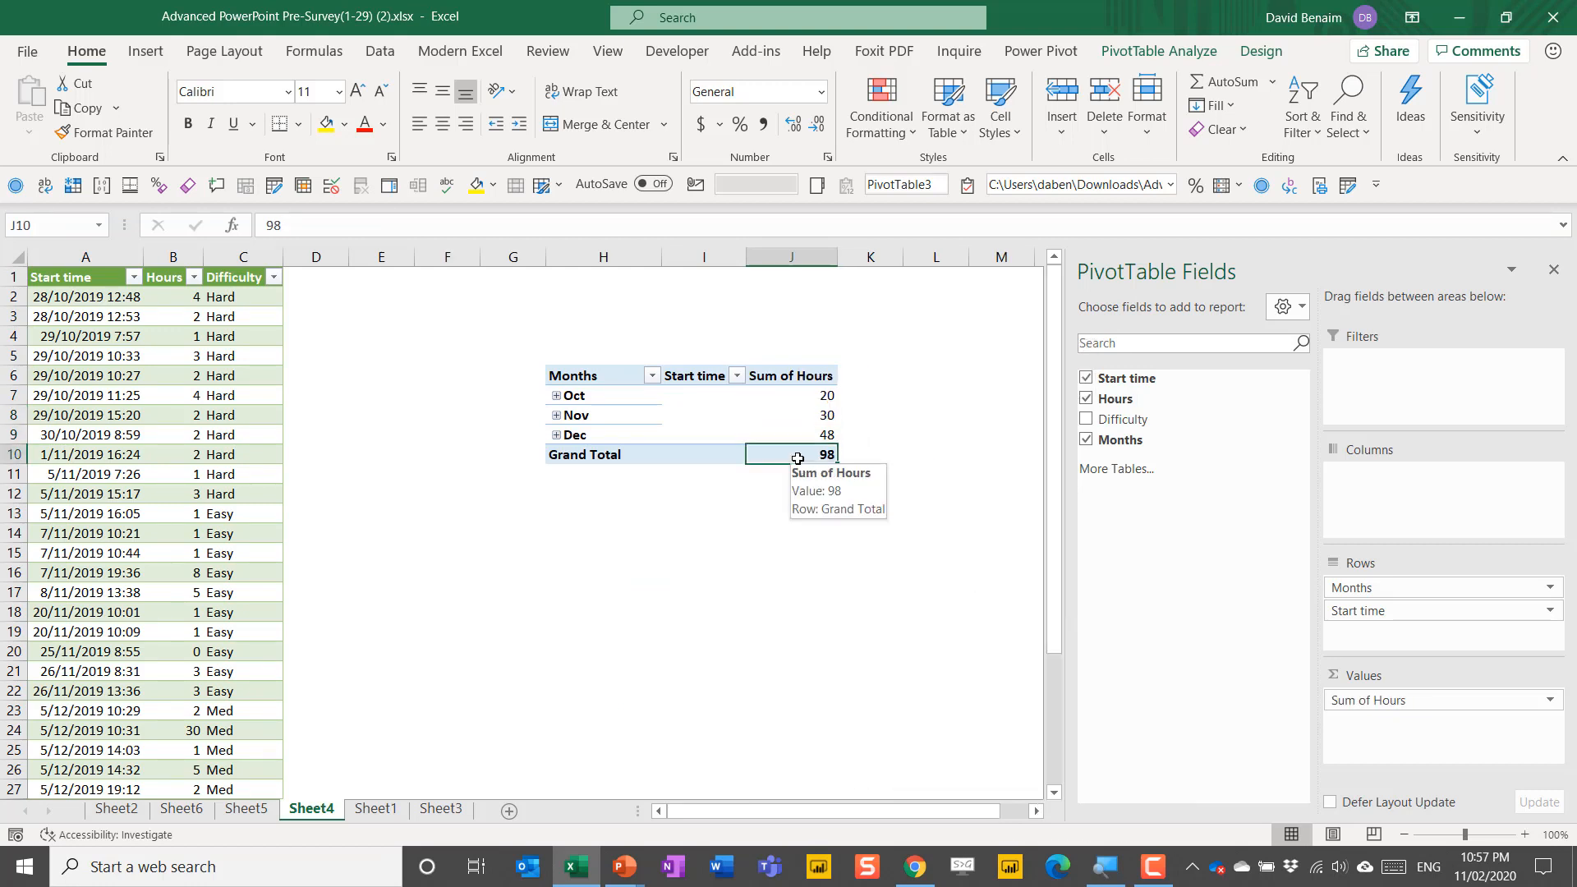
key("ctrl+Page_Up")
key("ctrl+Page_Up")
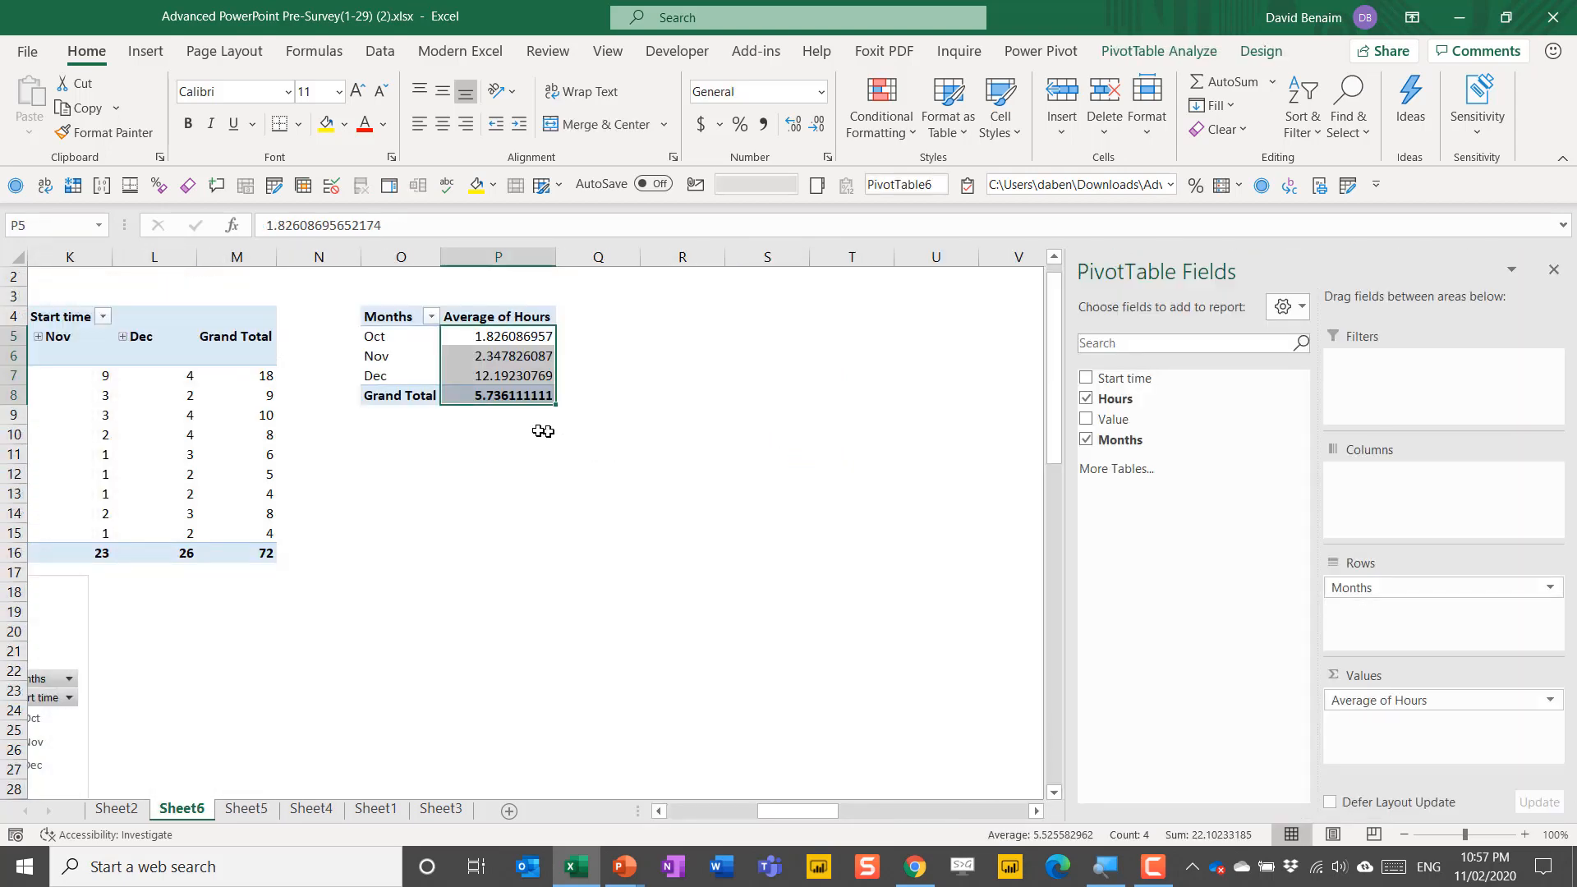
- Summarize the Hours values in Sheet6's Months PivotTable by sum instead of average
left_click(508, 360)
right_click(512, 356)
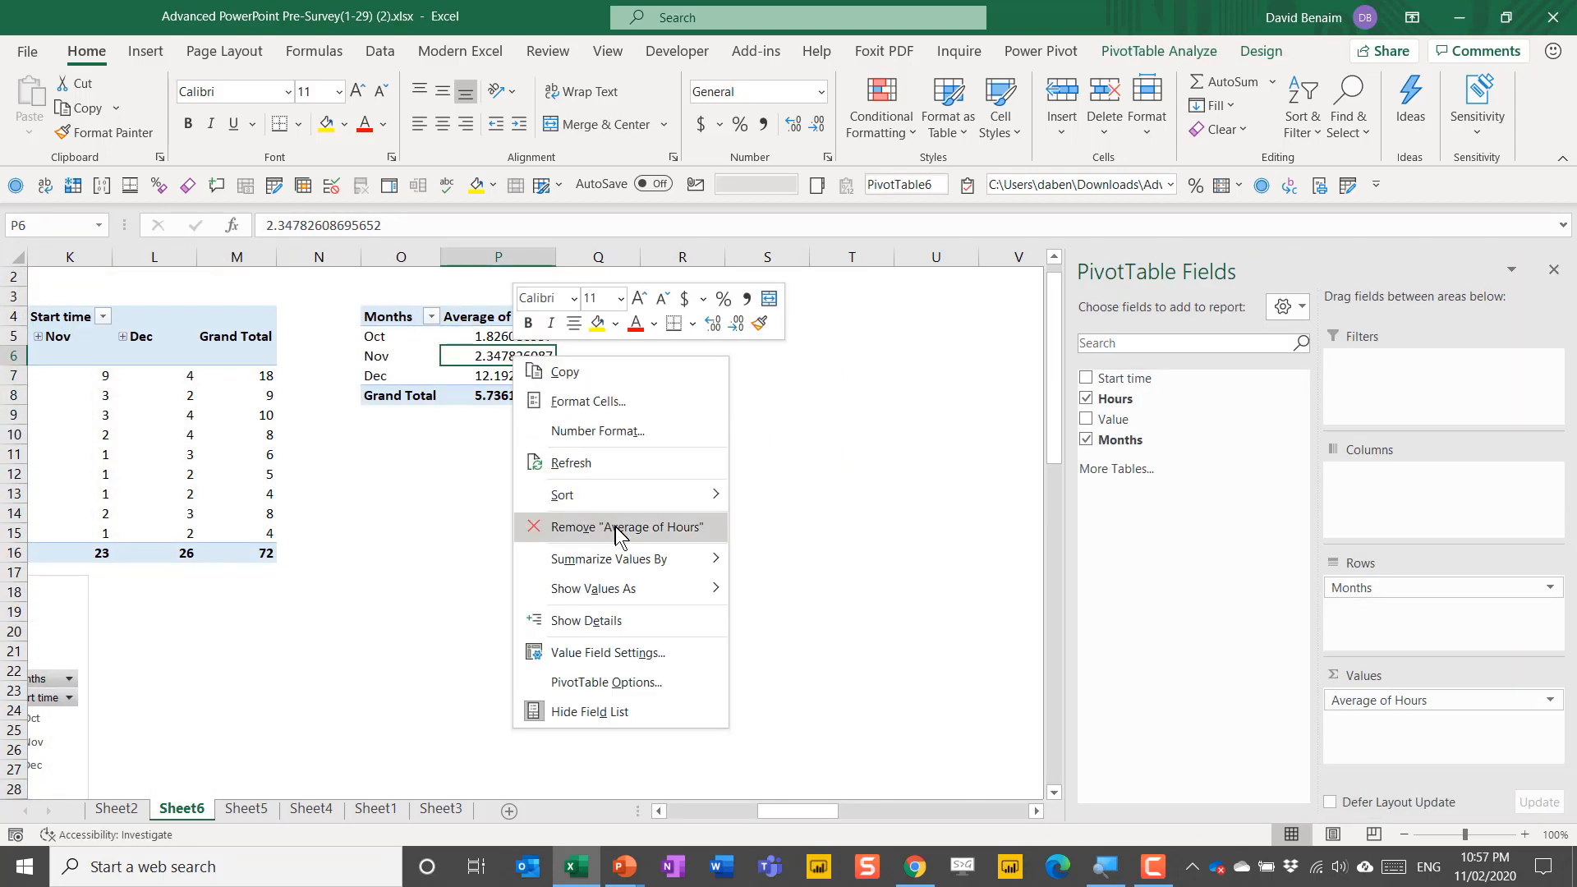
mouse_move(649, 561)
left_click(773, 561)
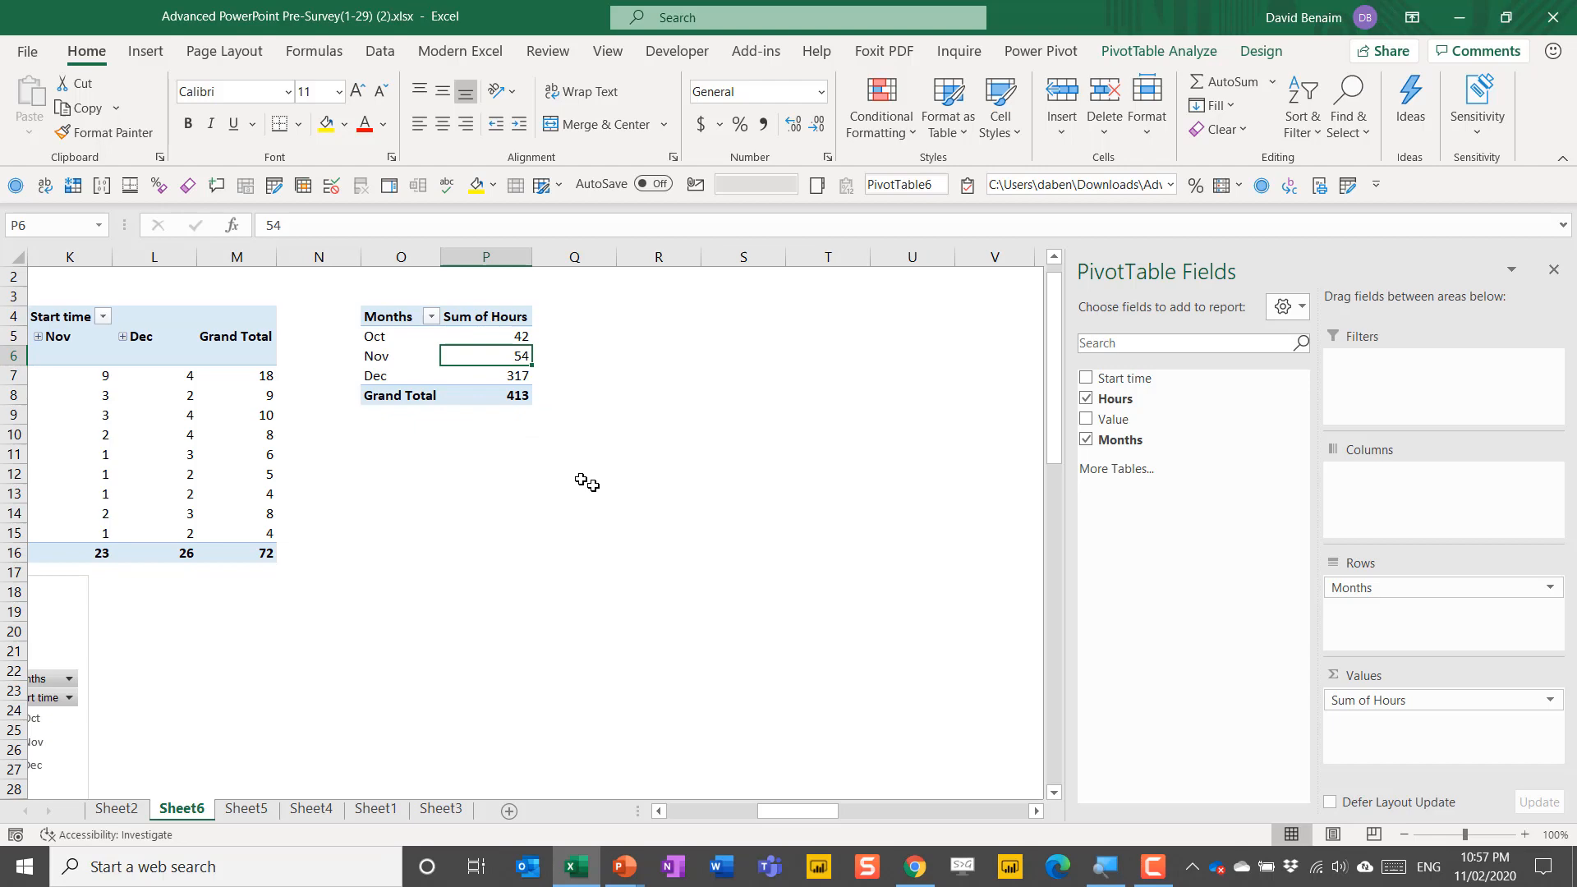
left_click(498, 400)
- Examine the Start time and Hours entries in the first rows of Sheet6's source table for hours repeated per response
left_click_drag(509, 595, 20, 534)
left_click(253, 397)
key("Left")
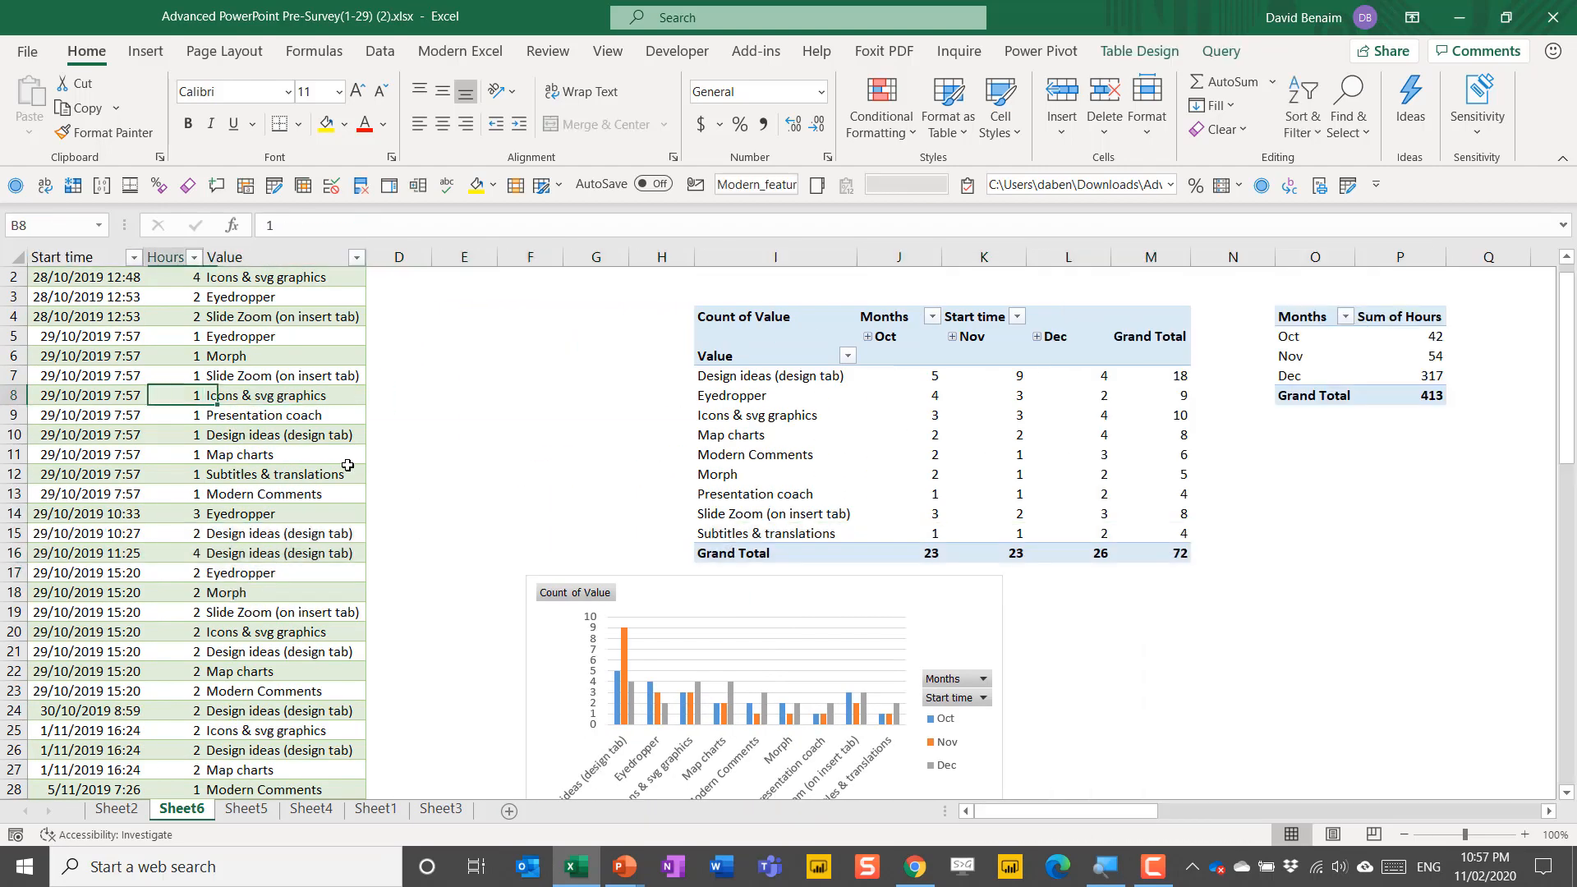
key("Up")
key("ctrl+Up")
key("Down")
key("Left")
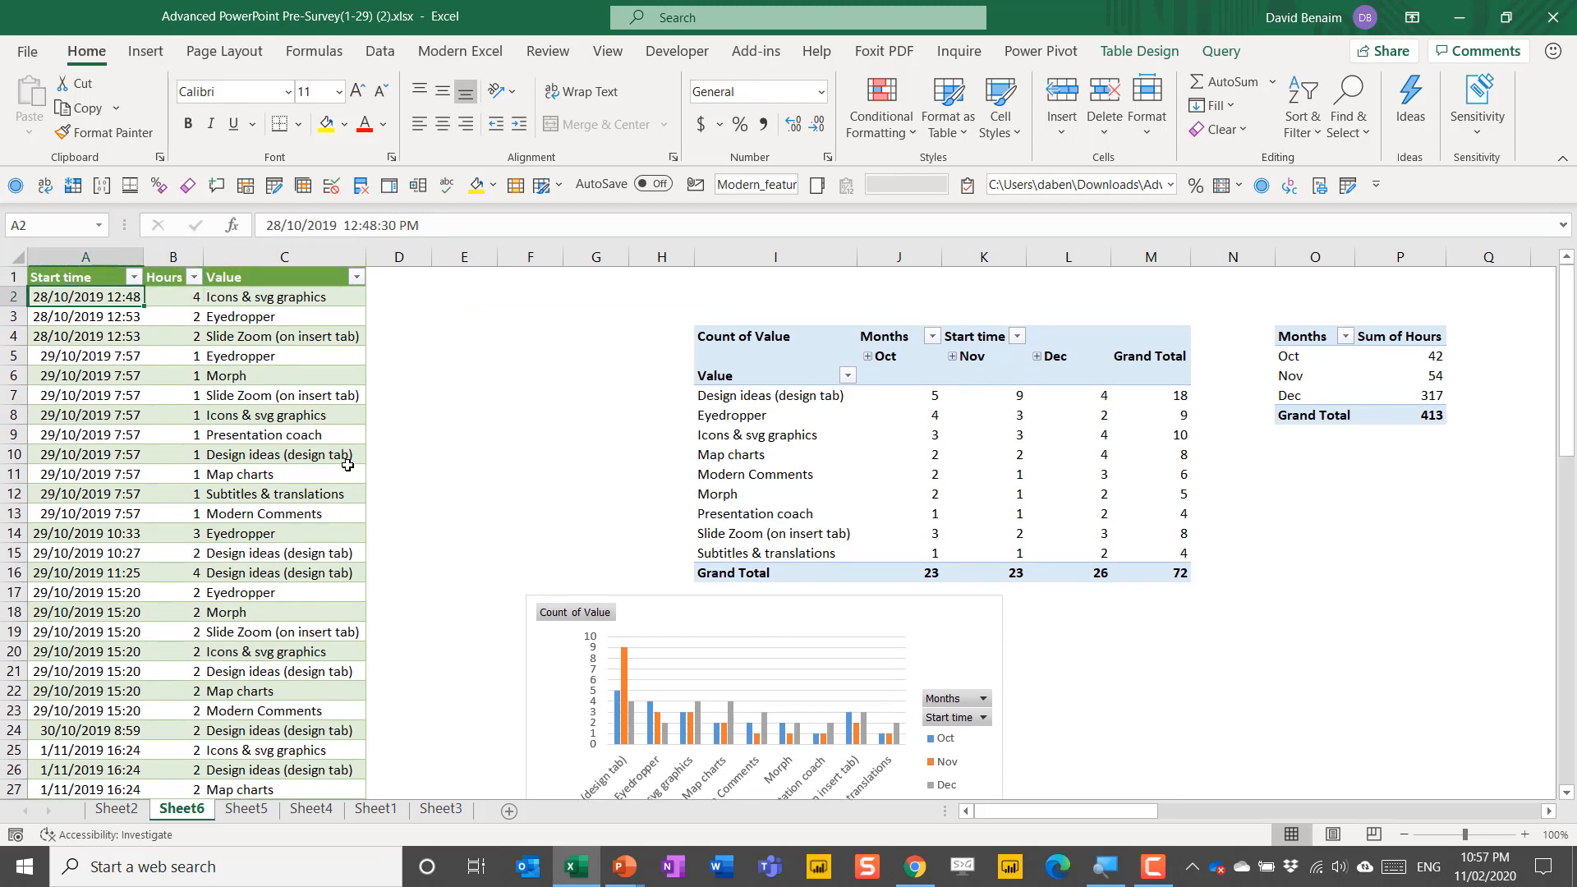
key("Right")
key("Down")
key("Down")
key("Left")
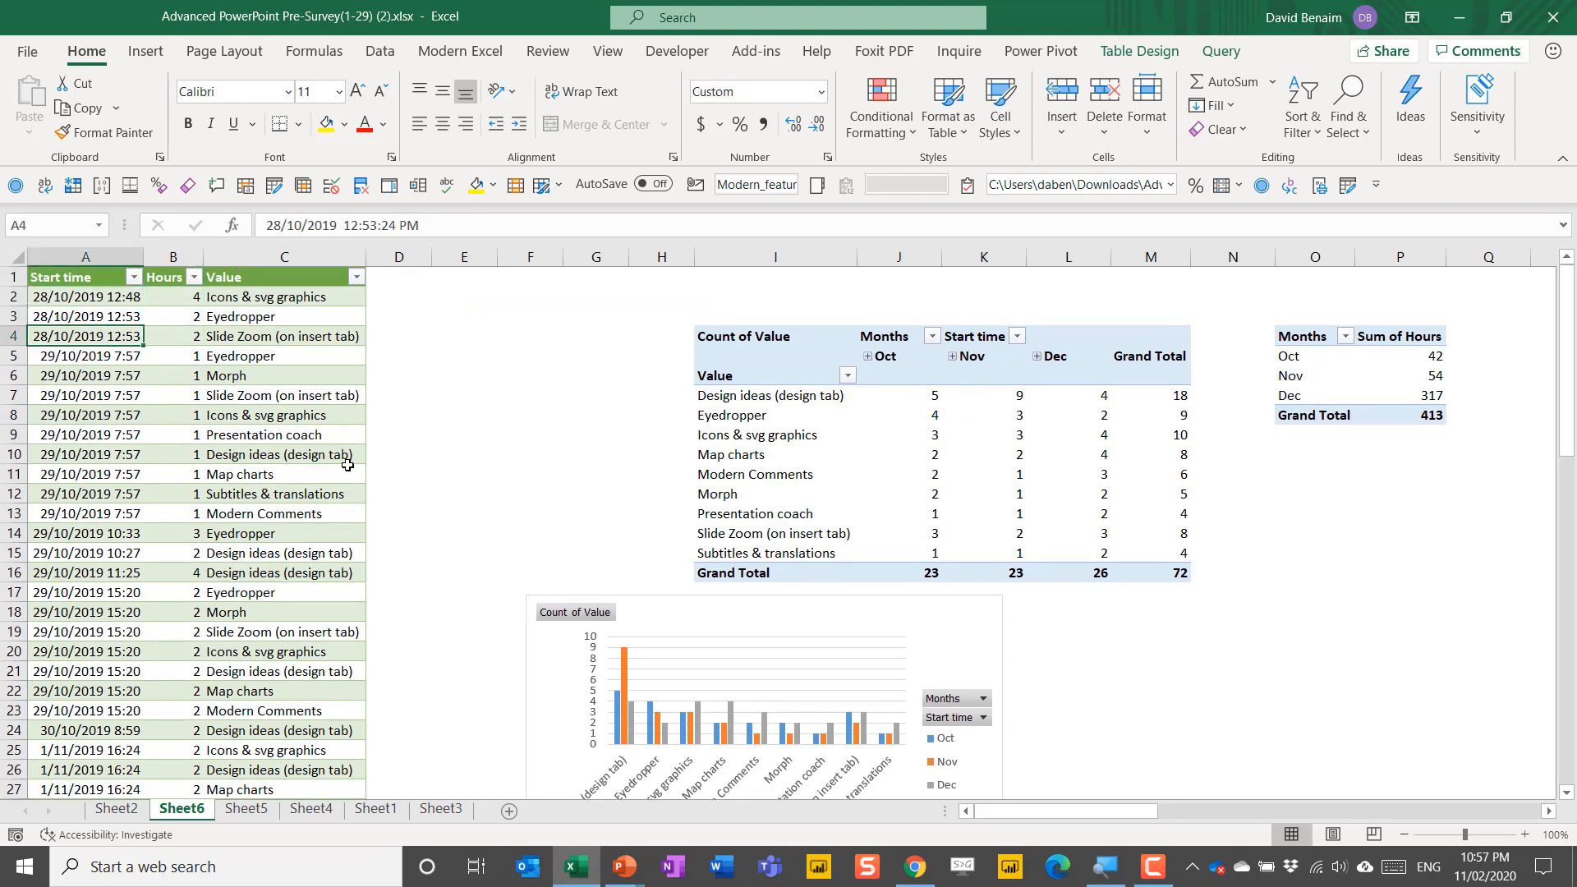
key("Up")
key("Up")
key("Right")
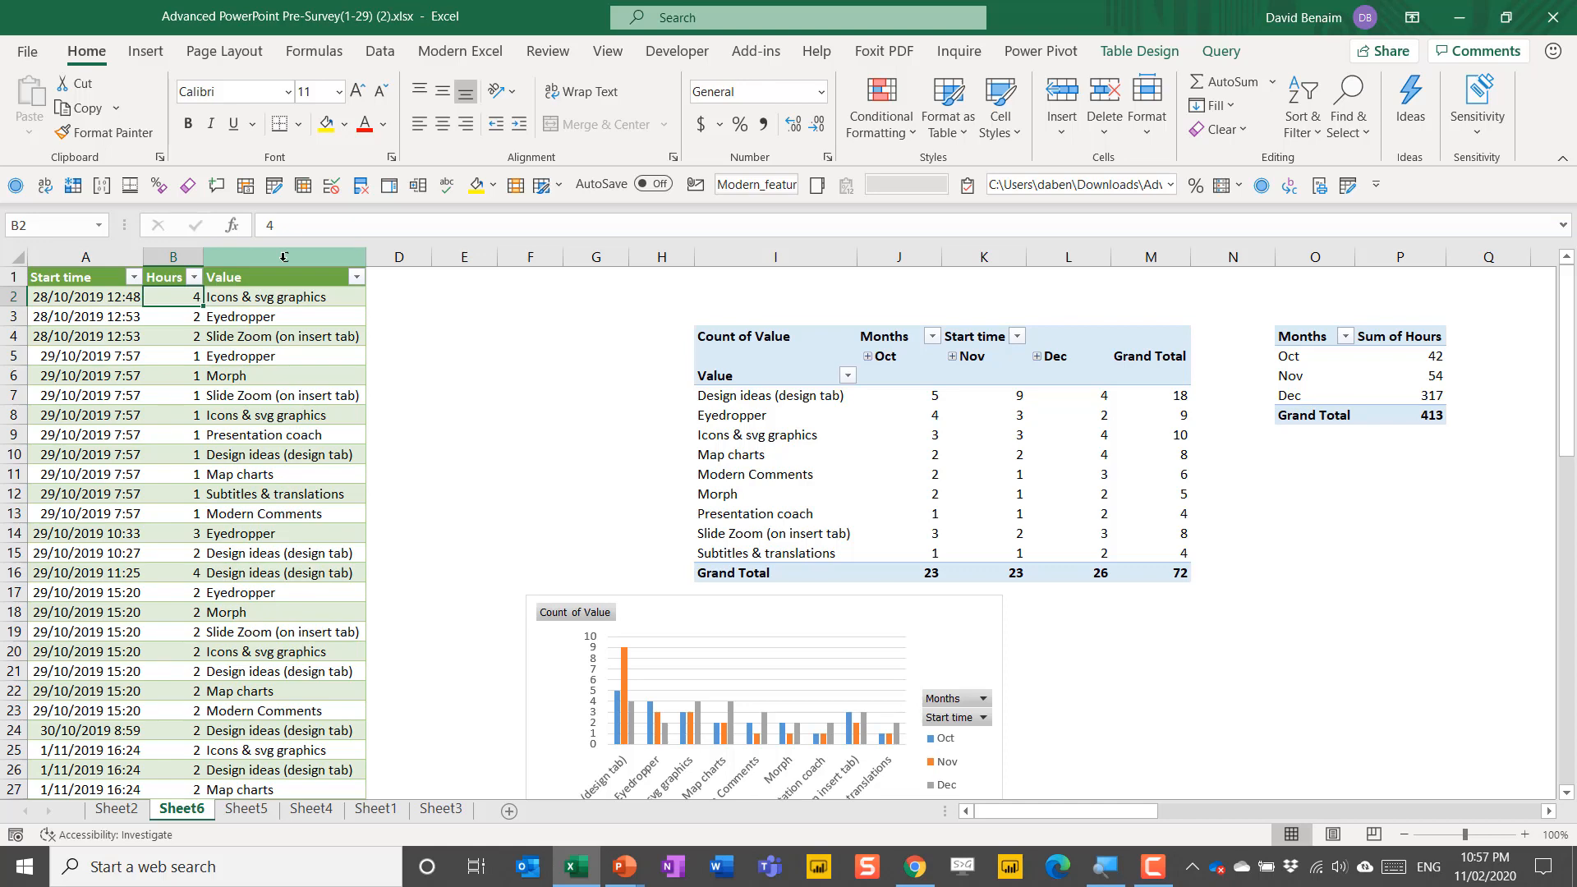
- Delete the Count of Value PivotChart below the PivotTable on Sheet6 and select empty cell E11
left_click(550, 698)
key("Delete")
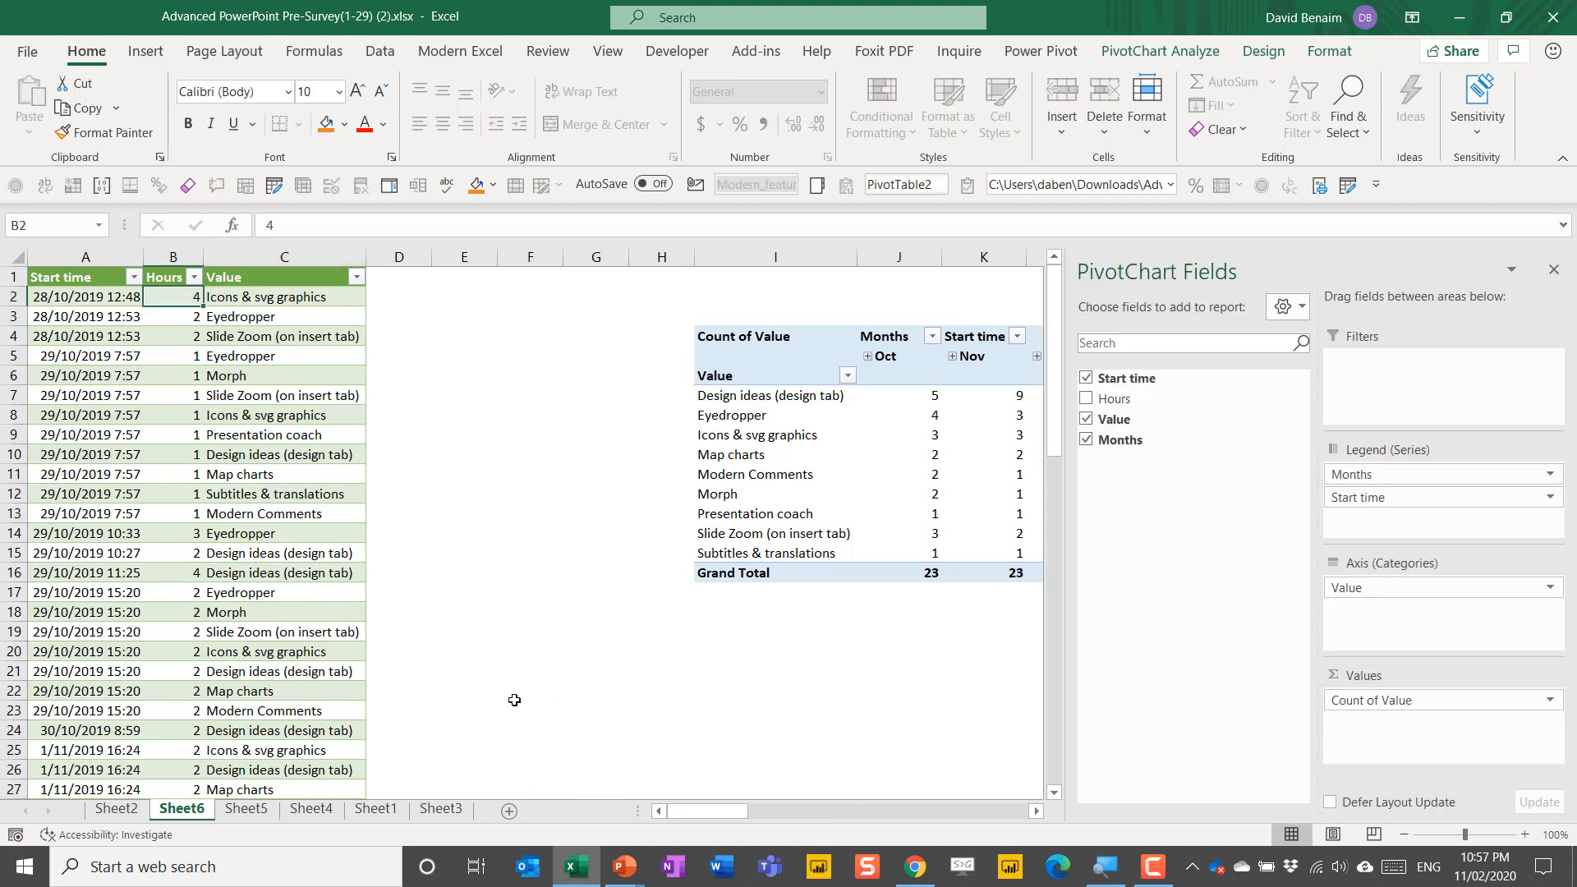
left_click(313, 450)
left_click(453, 484)
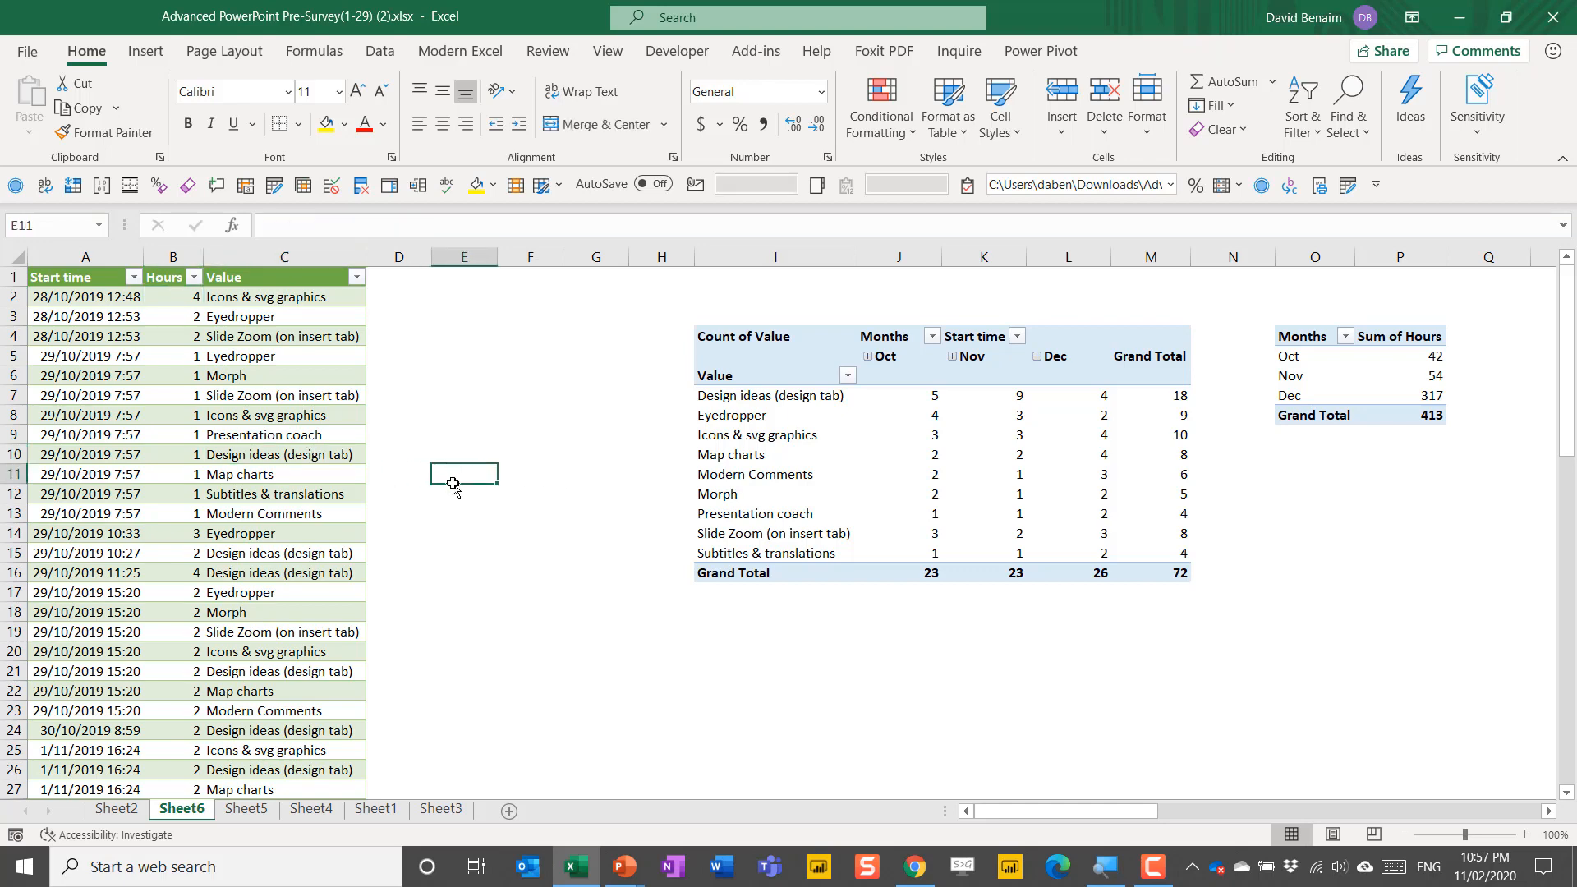
- Bring up the workbook's data and query commands
left_click(379, 51)
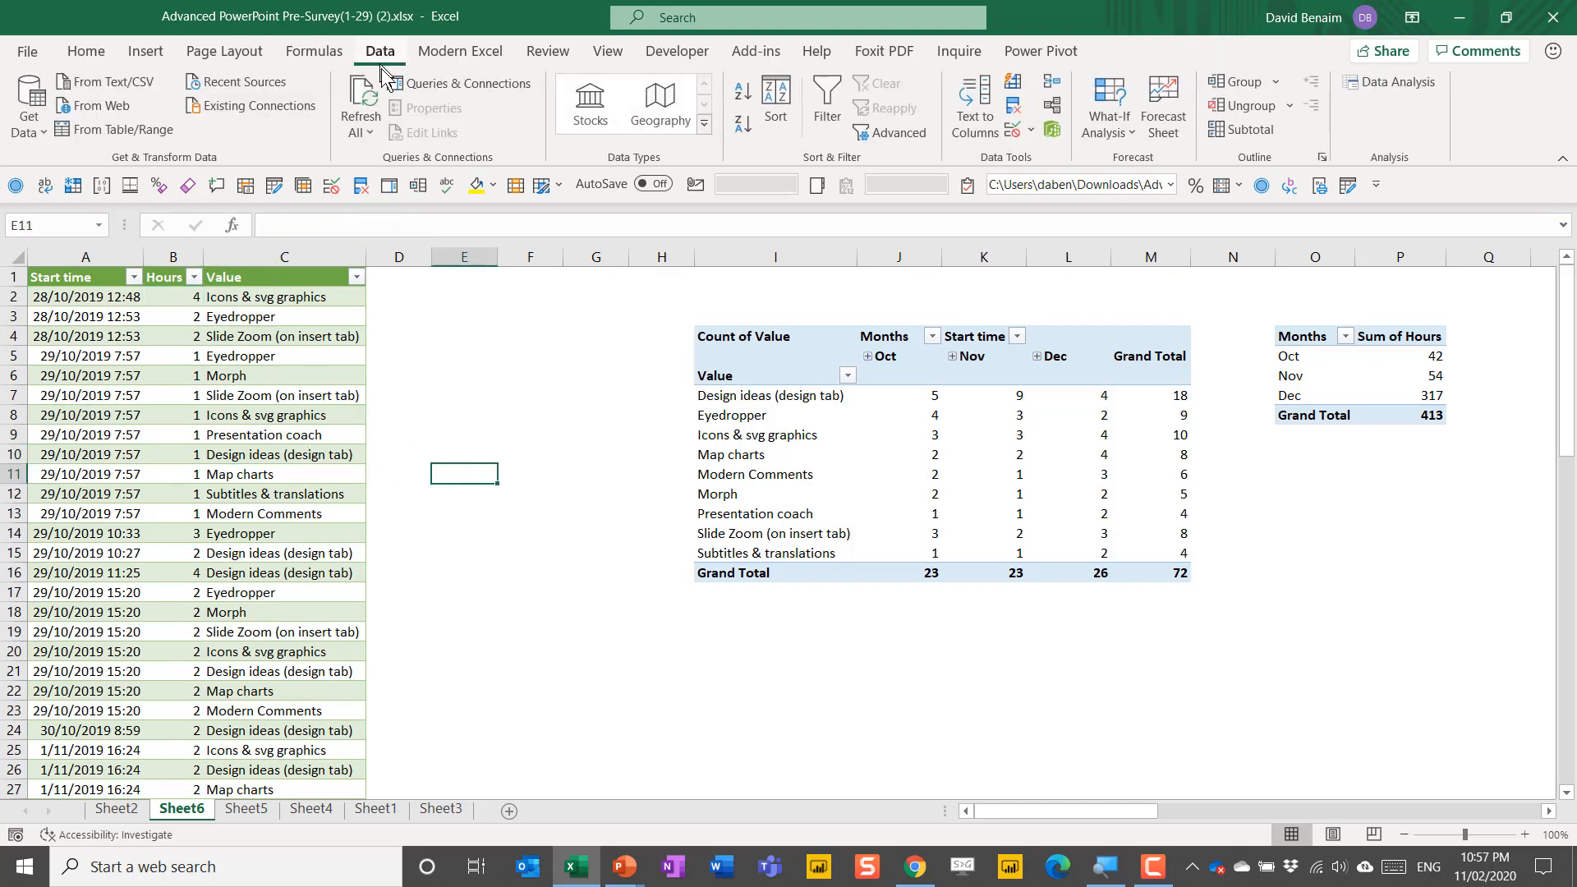